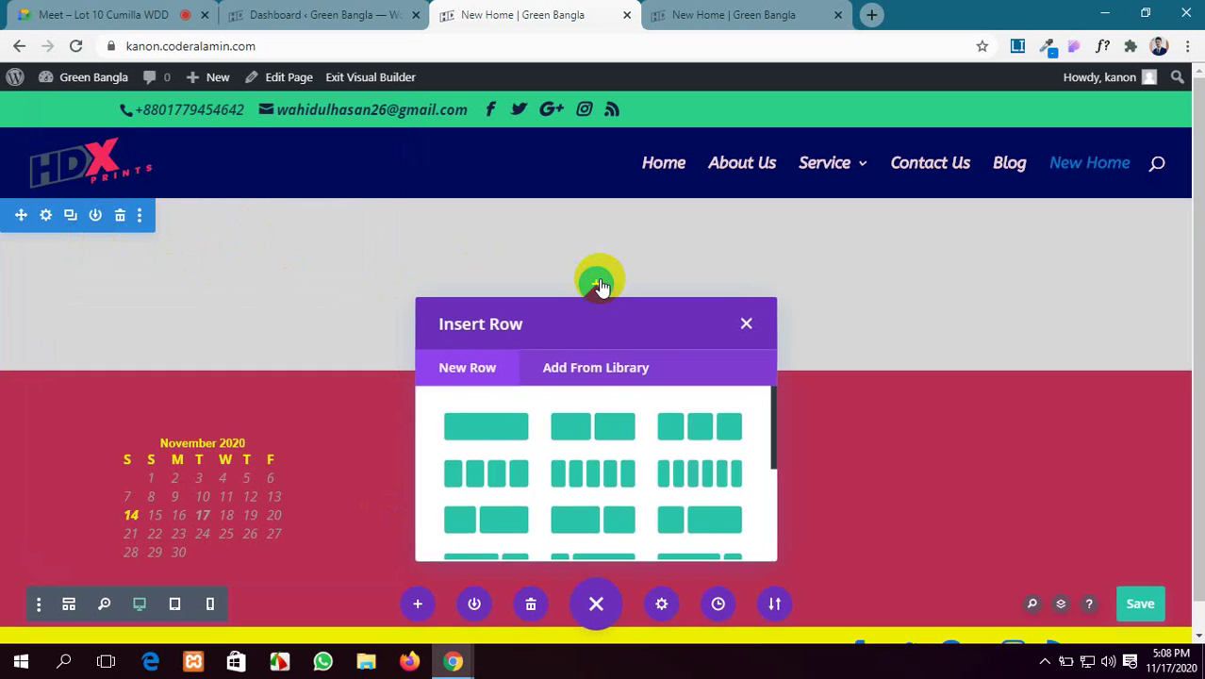
Step: Insert a single-column row in the empty section without adding a module to it
left_click(503, 422)
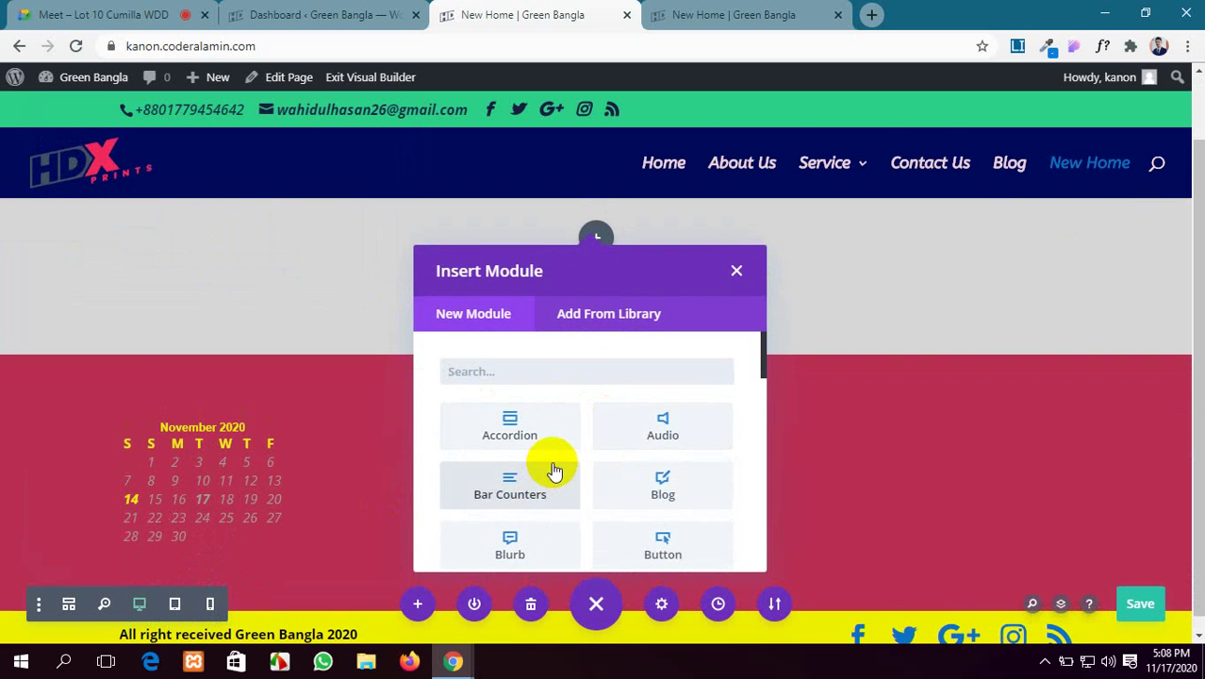
left_click(735, 271)
mouse_move(621, 320)
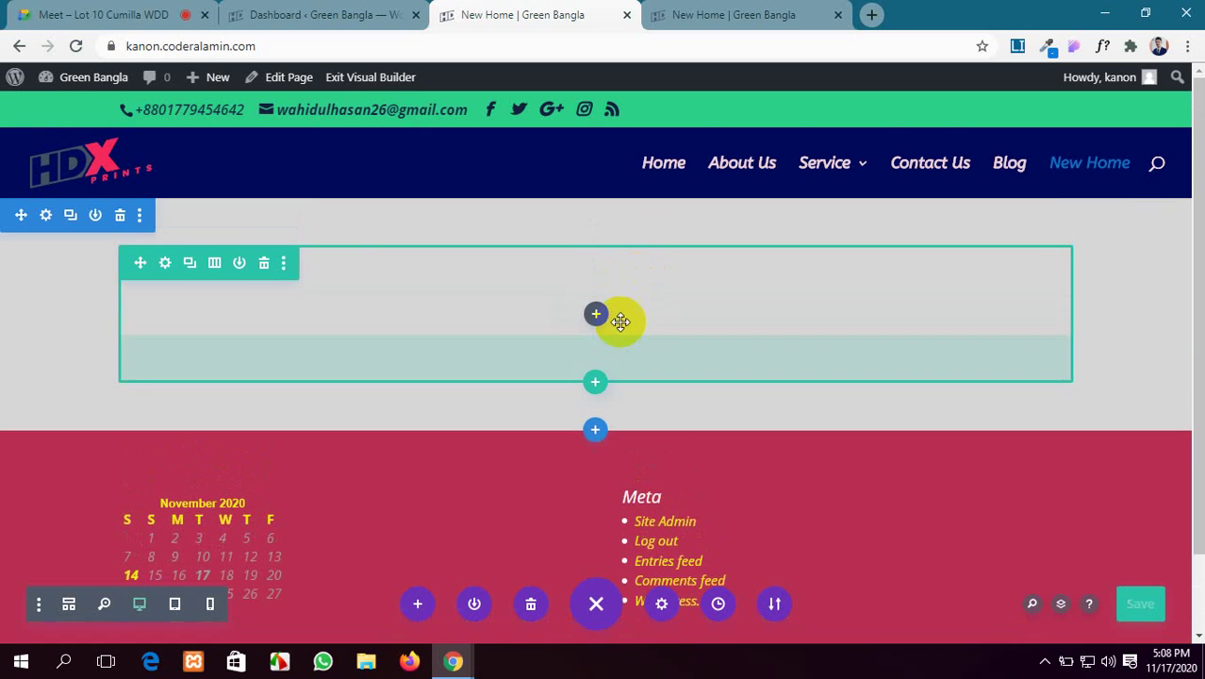
Step: Change the row's column structure to two equal columns and keep the change
left_click(166, 264)
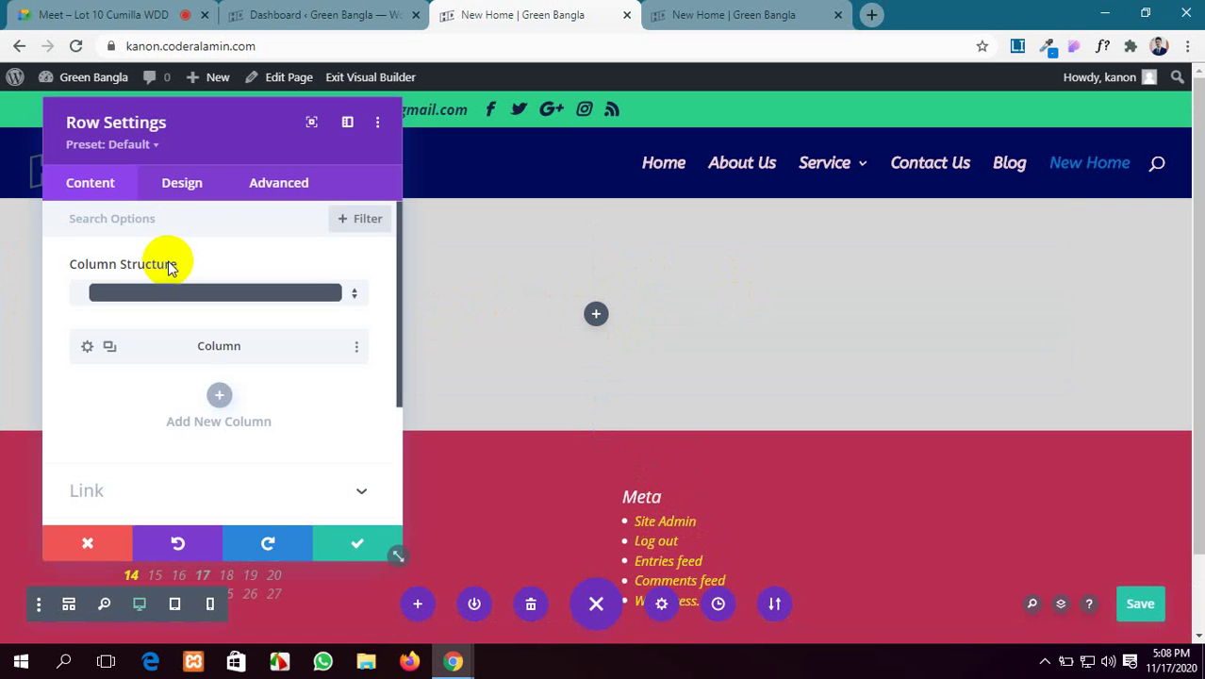
left_click(259, 298)
left_click(229, 172)
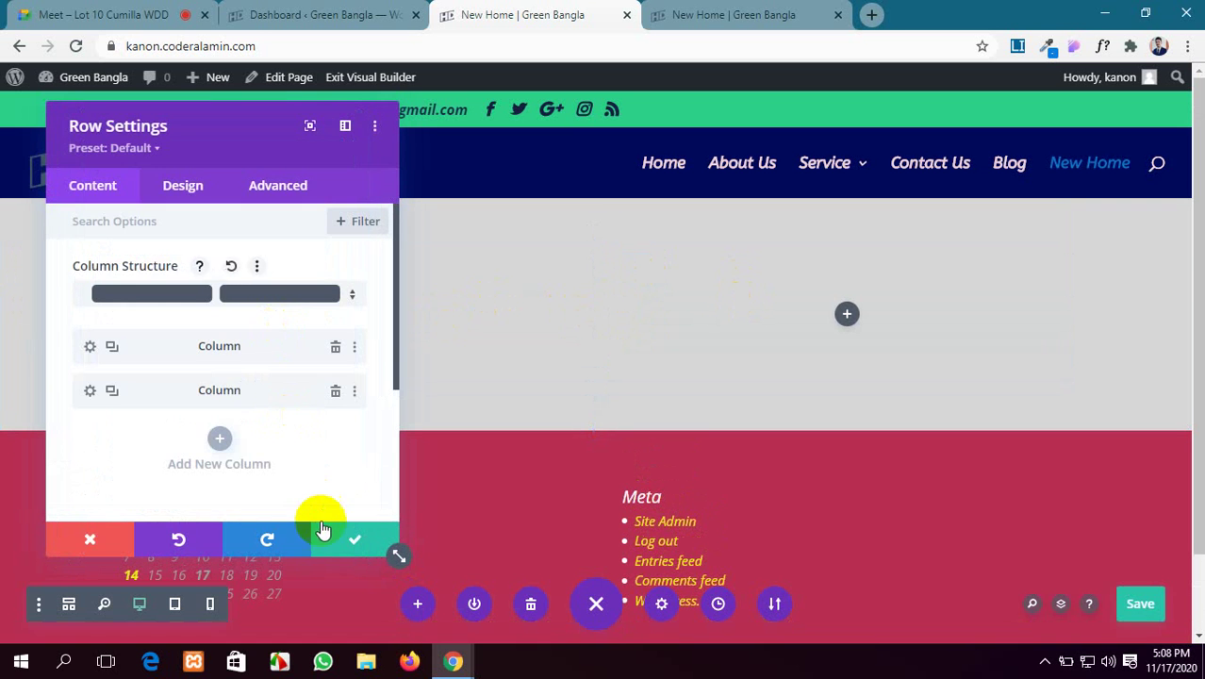
left_click(322, 540)
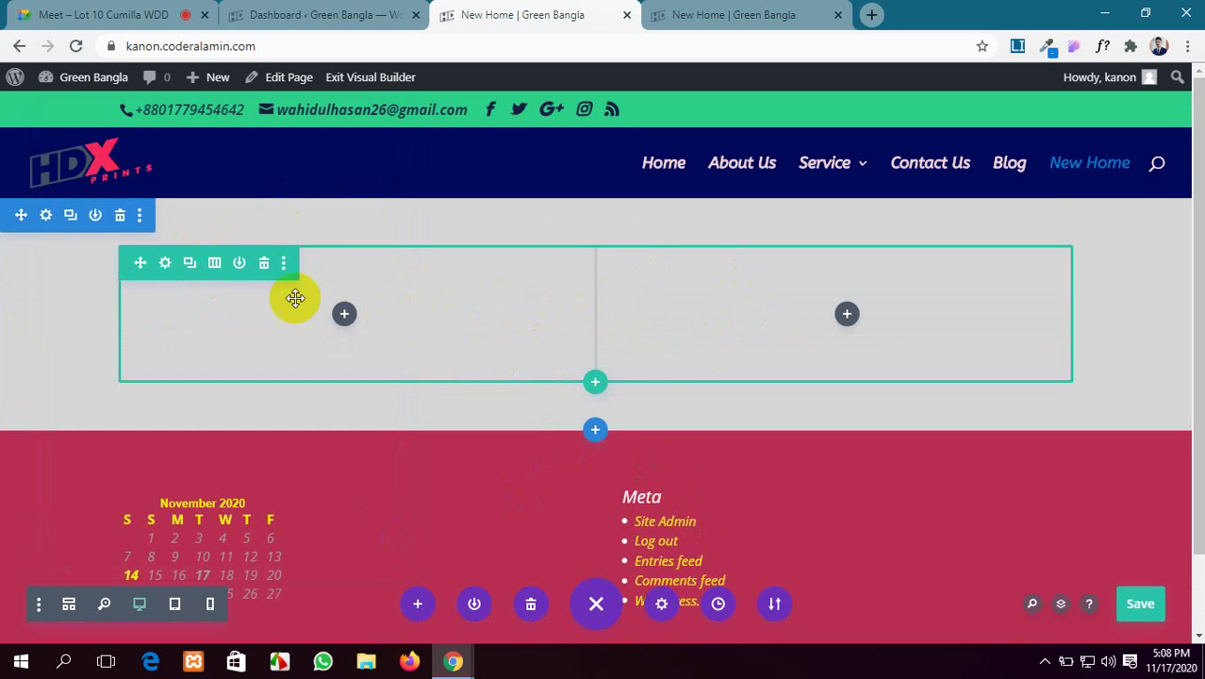
Step: Add an Accordion module to the row's first column, keeping its default settings
left_click(343, 316)
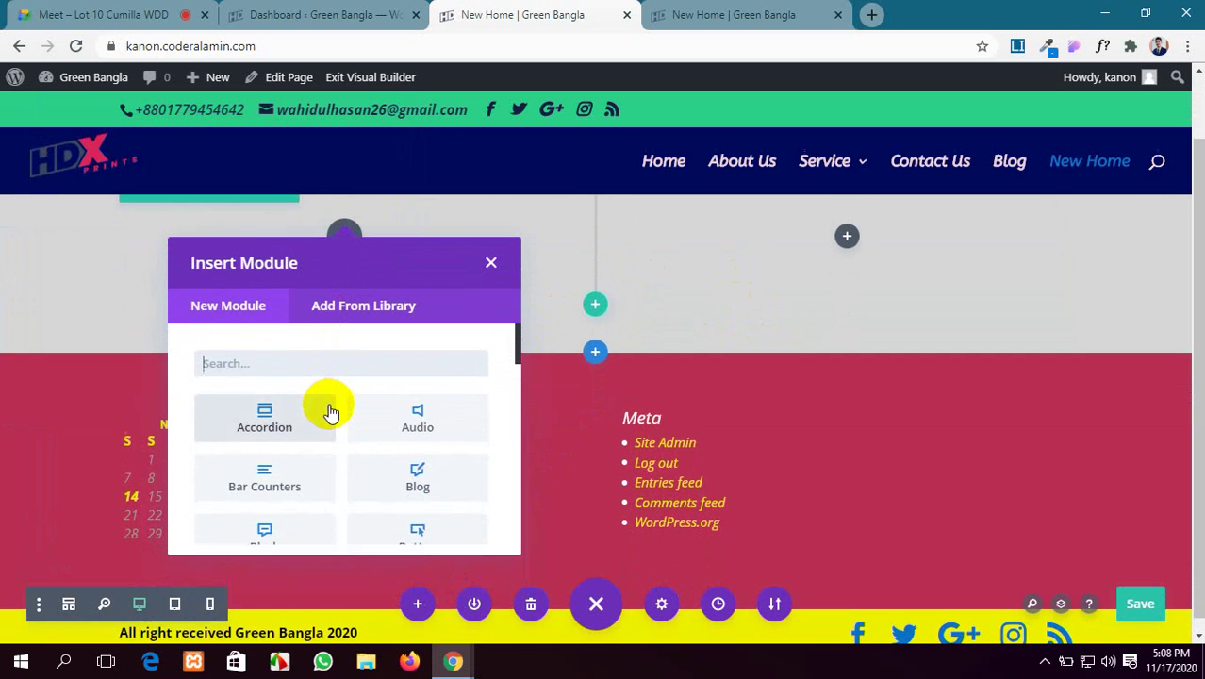
scroll(335, 432, "down", 2)
scroll(317, 426, "up", 2)
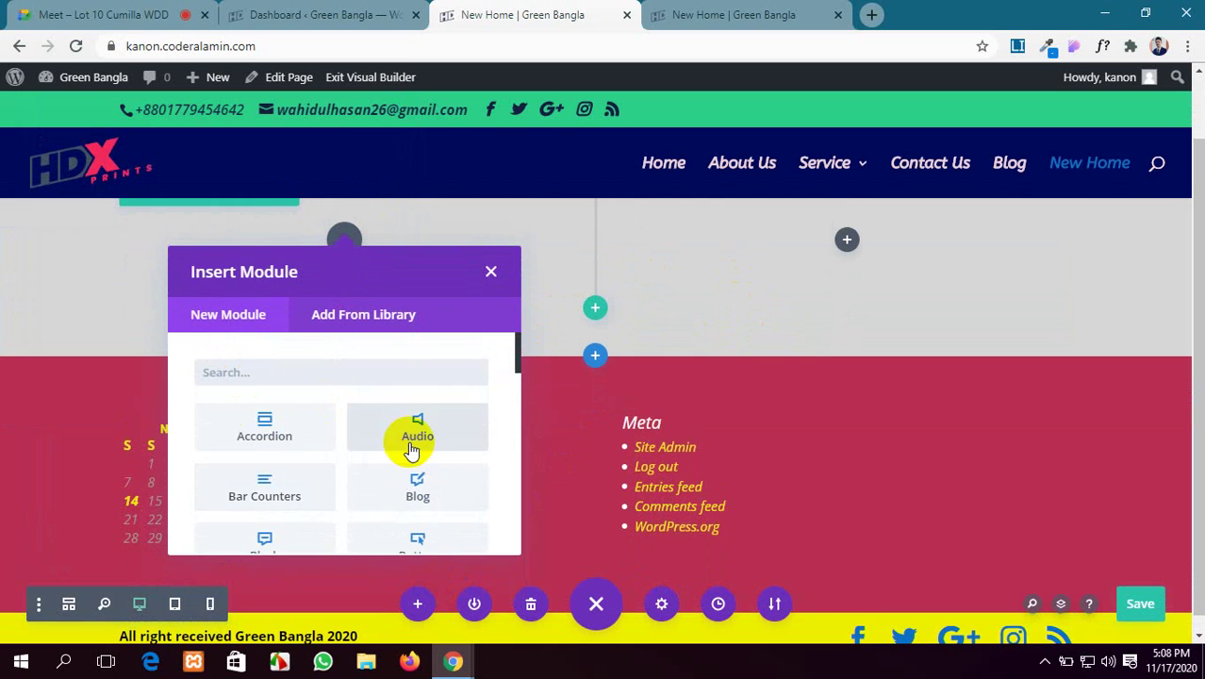
scroll(412, 435, "down", 2)
scroll(372, 407, "down", 1)
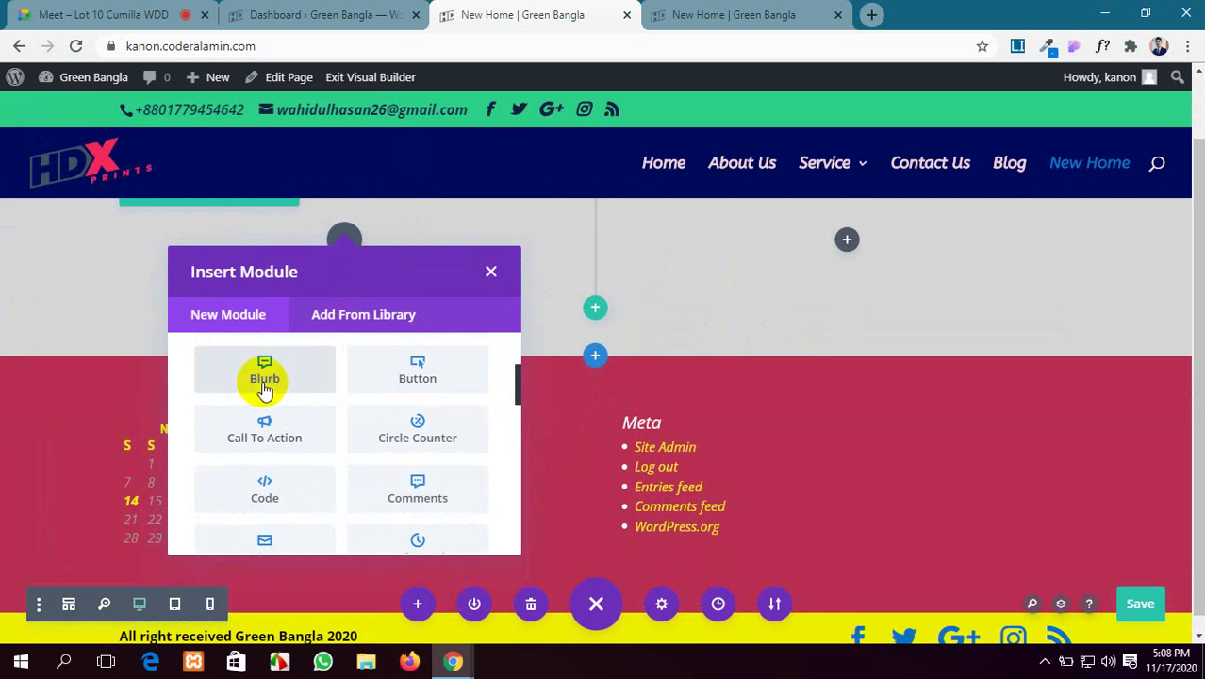
scroll(387, 436, "down", 4)
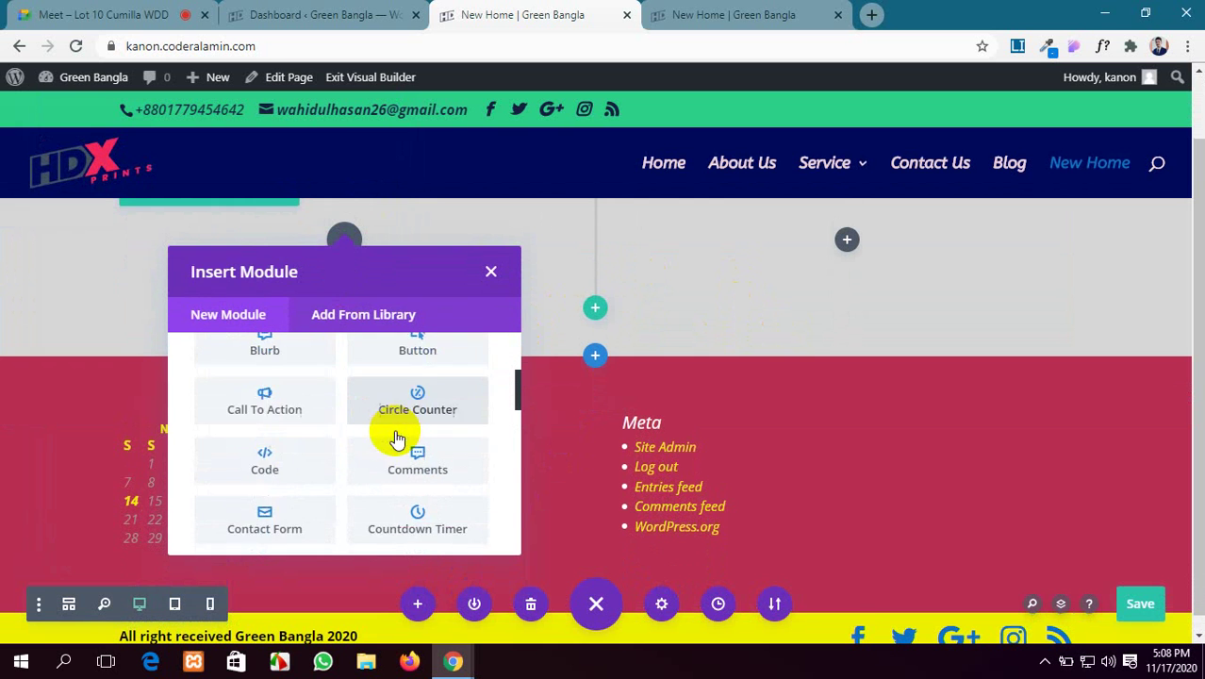
scroll(278, 450, "down", 9)
scroll(273, 462, "up", 20)
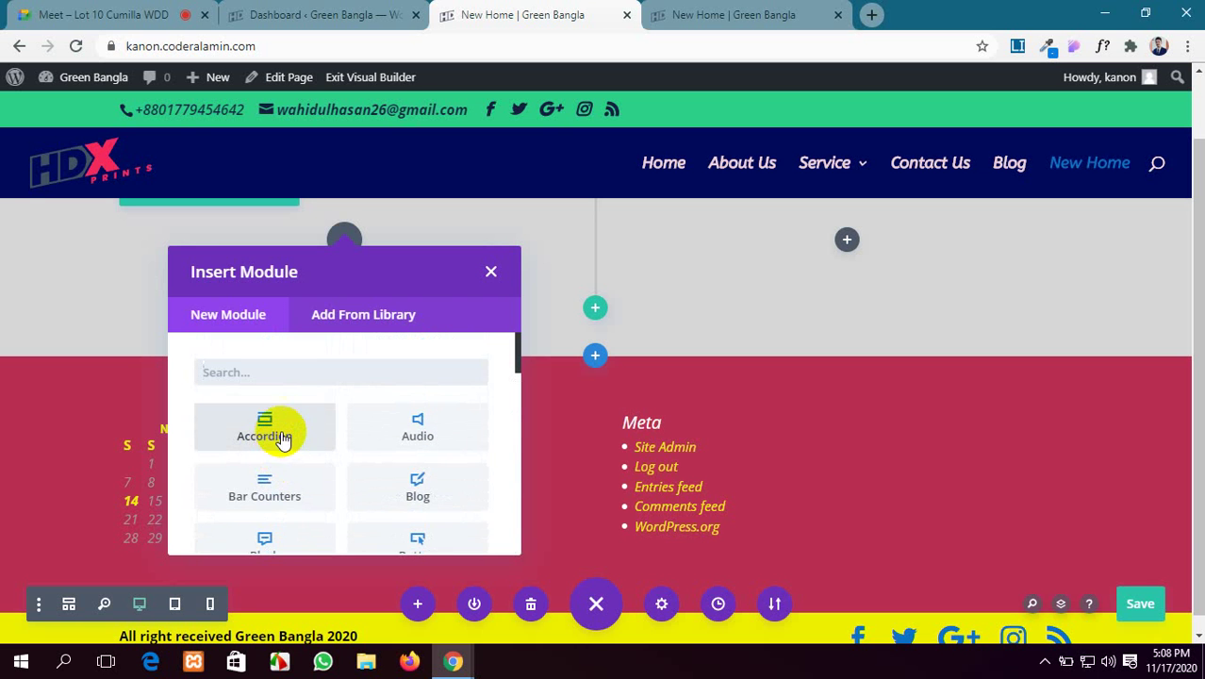
left_click(283, 439)
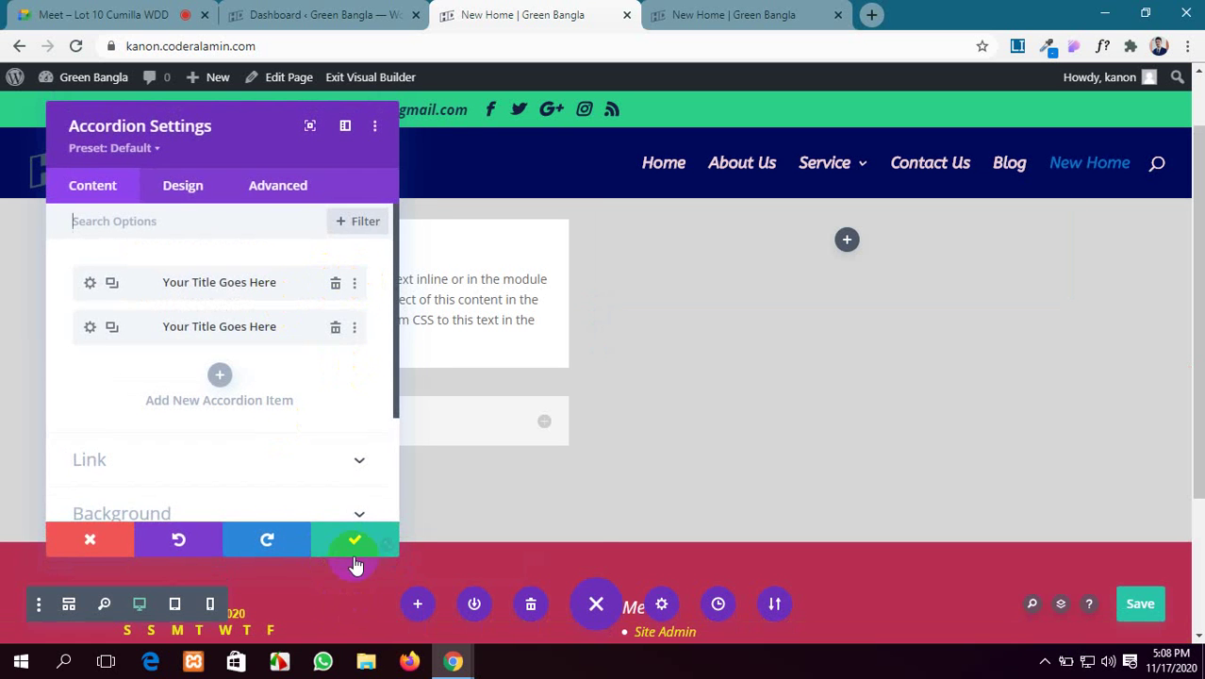
left_click(357, 542)
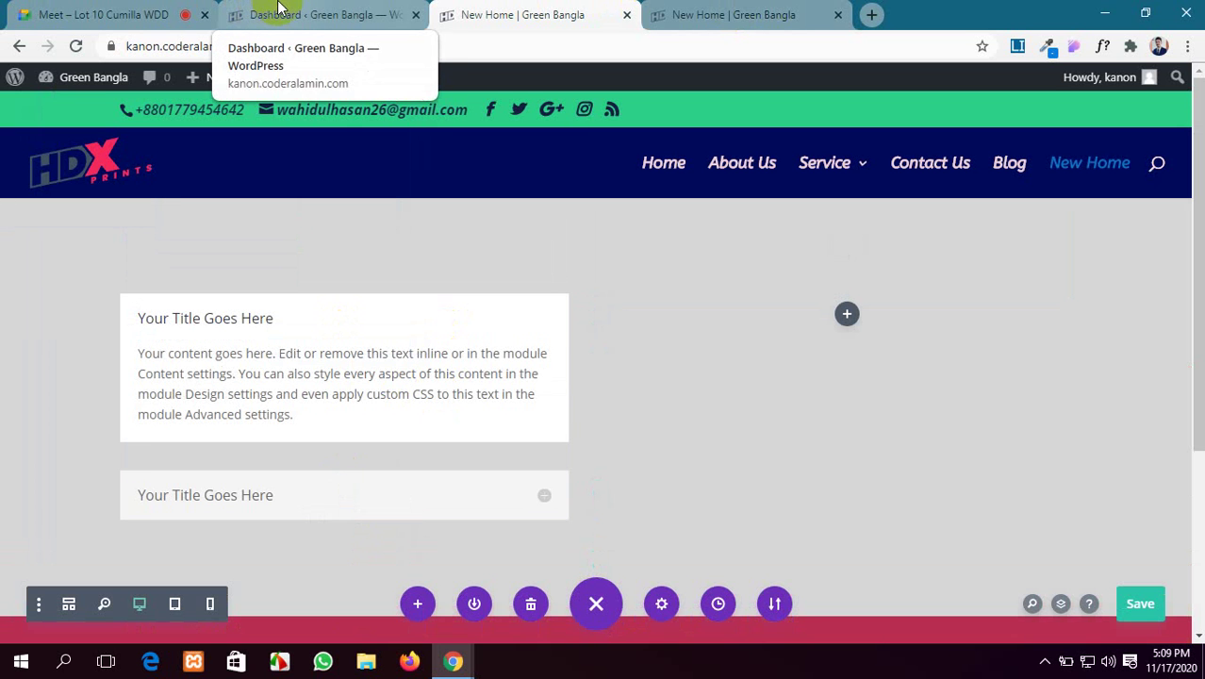
Step: Expand the two accordion items alternately to examine how they open and close
left_click(546, 499)
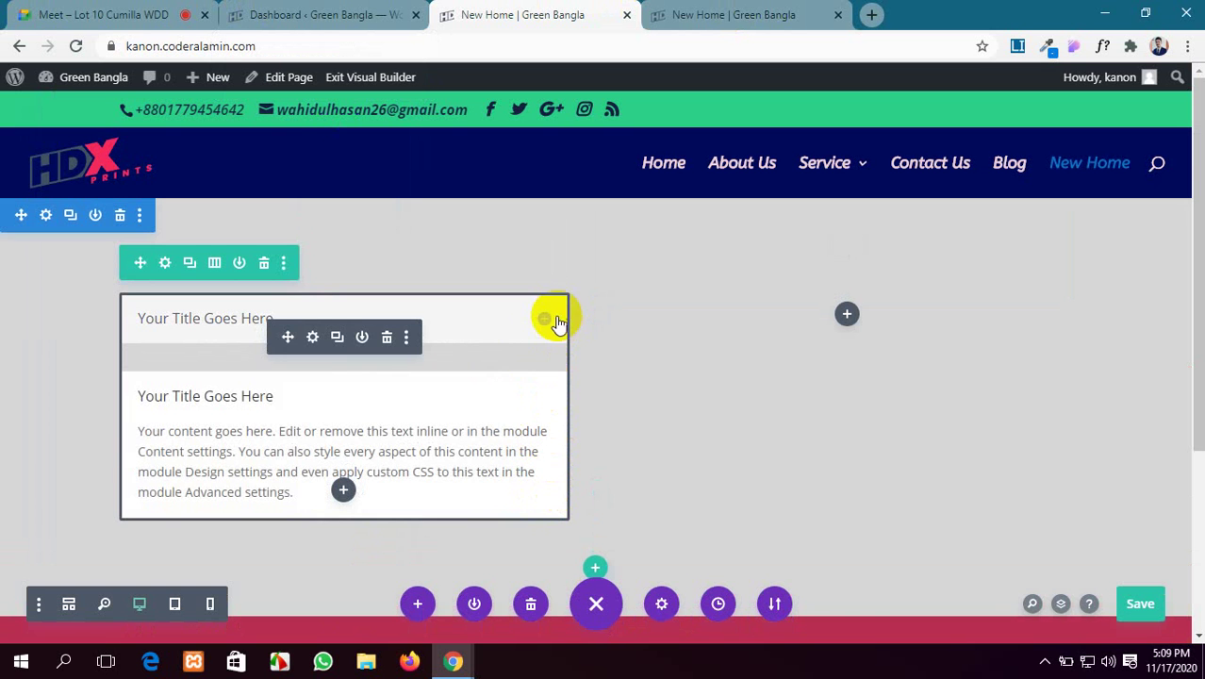
left_click(546, 321)
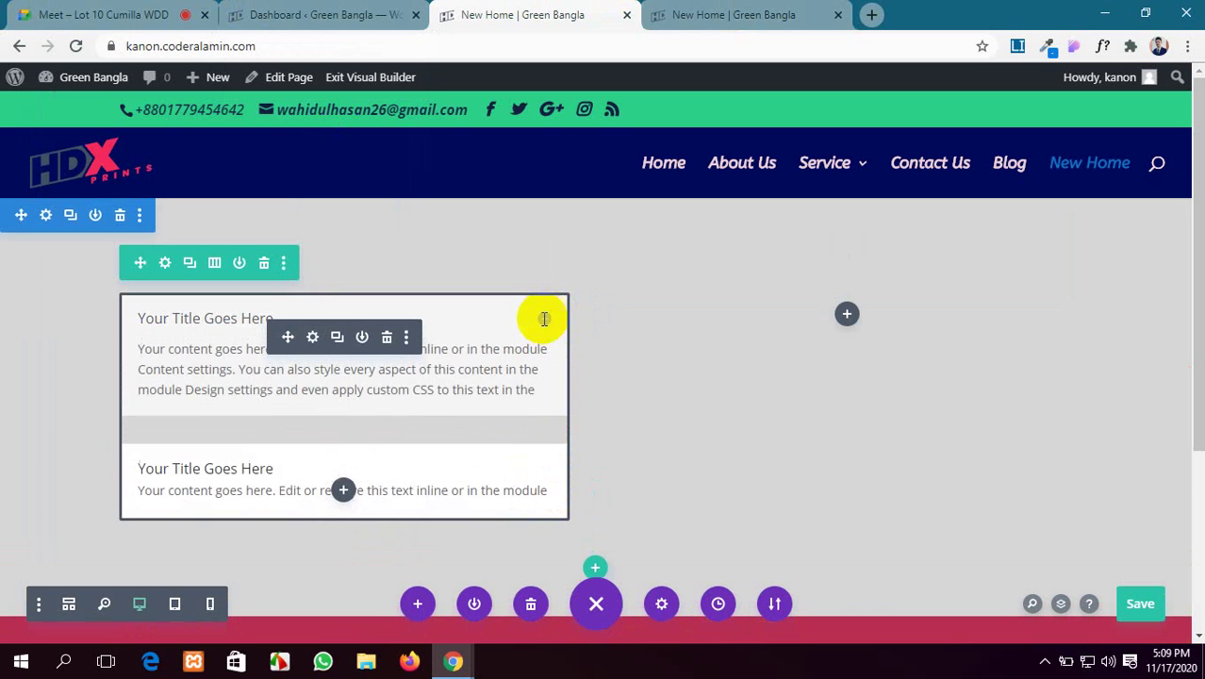
left_click(542, 500)
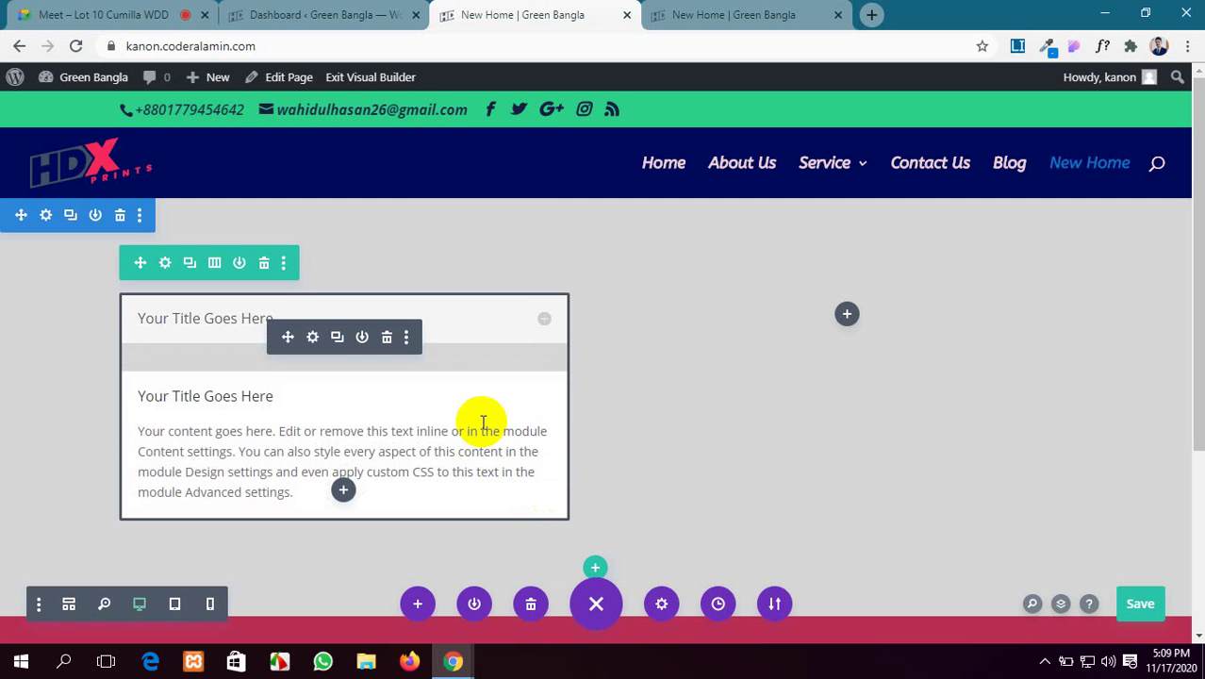
left_click(353, 11)
left_click(528, 14)
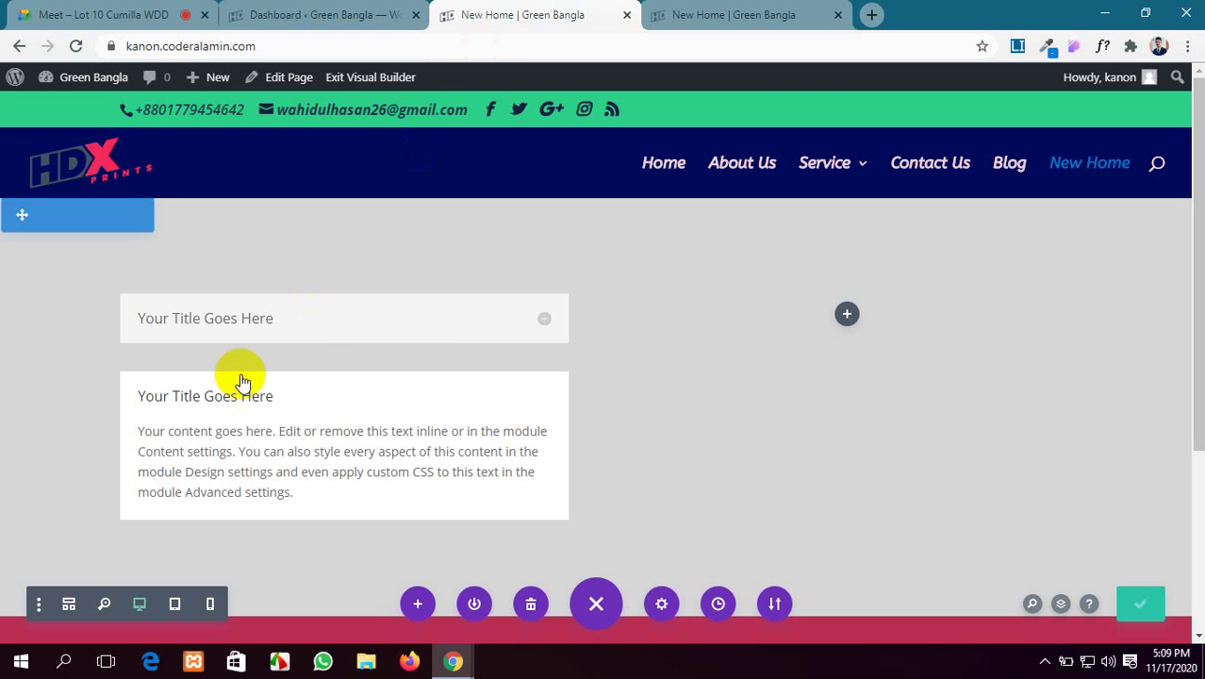
mouse_move(221, 347)
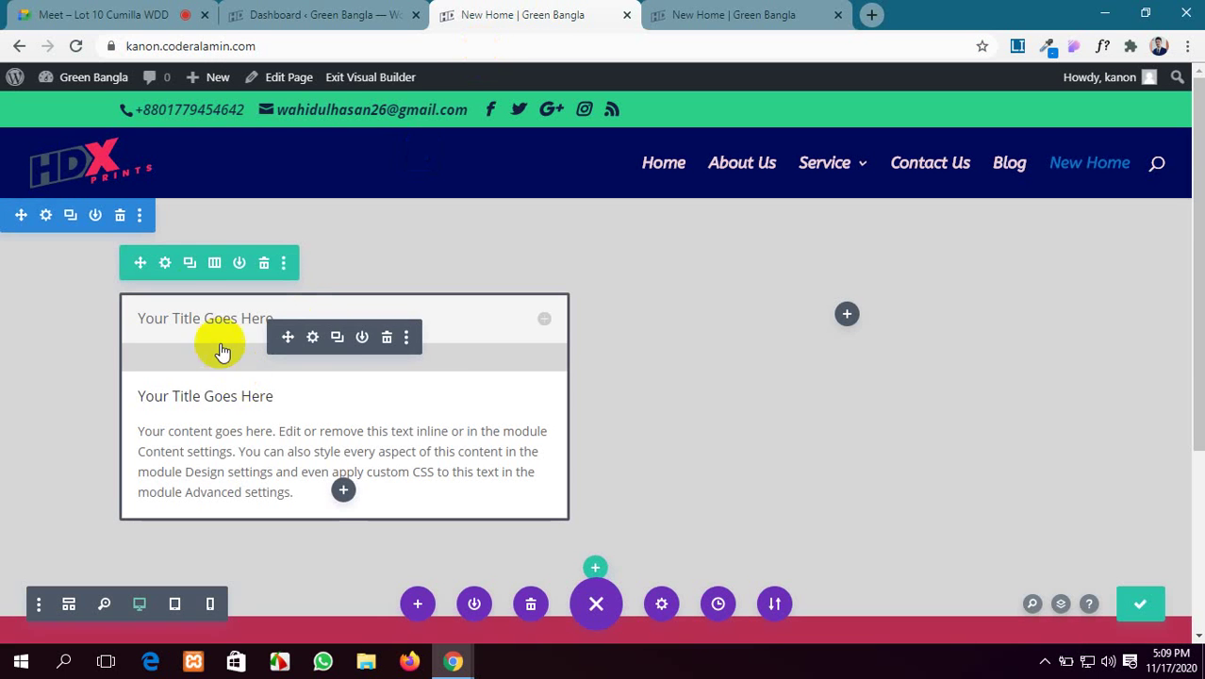
Step: Open the accordion's settings and move the settings window clear of the accordion
left_click(312, 338)
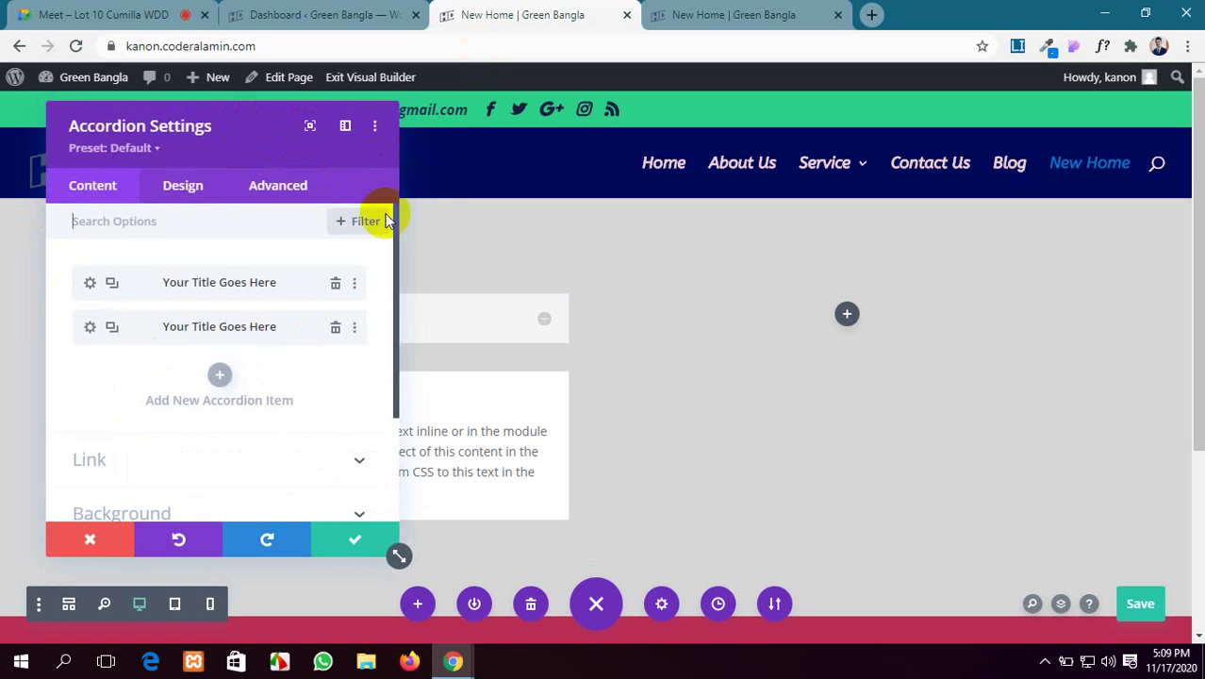
left_click(357, 542)
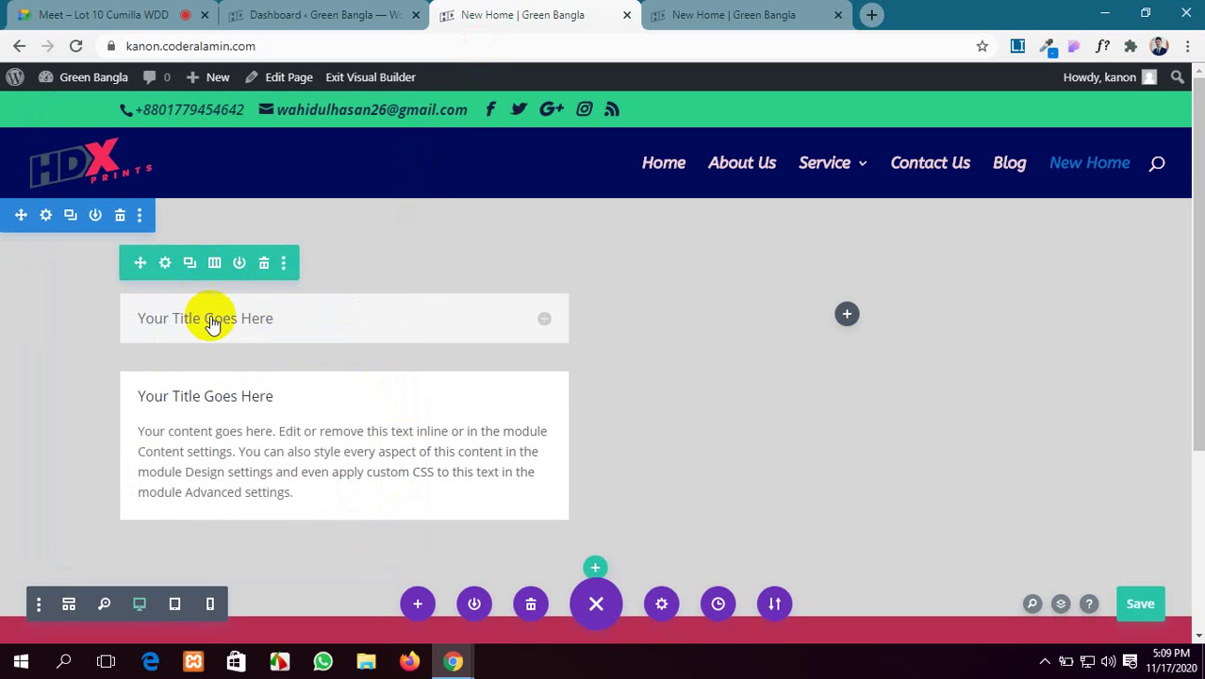
left_click(312, 338)
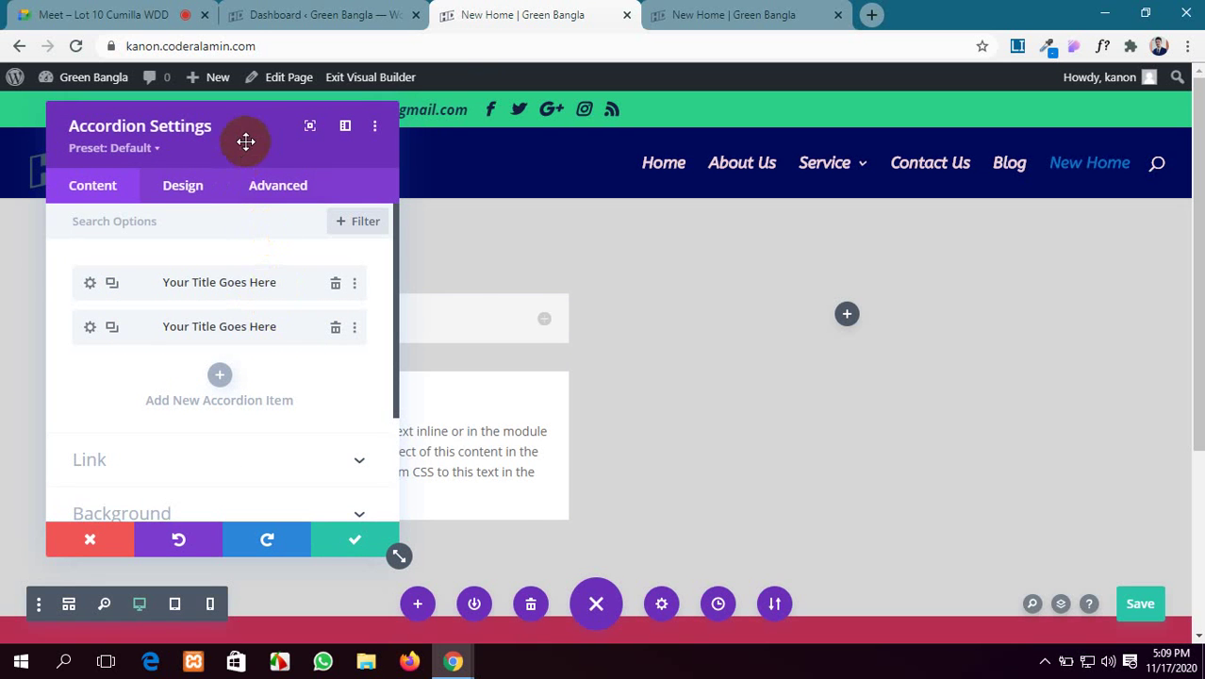
left_click_drag(247, 131, 852, 196)
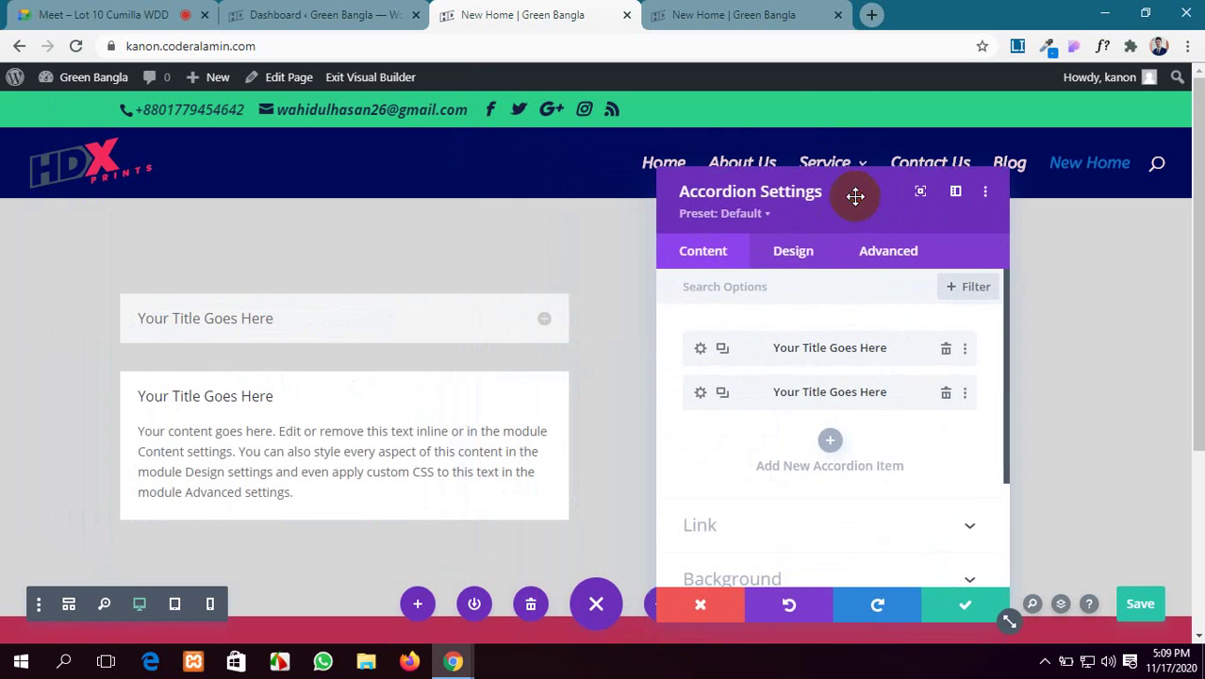
Step: Open wordpress.org in a new browser tab and look through its home page
left_click(873, 15)
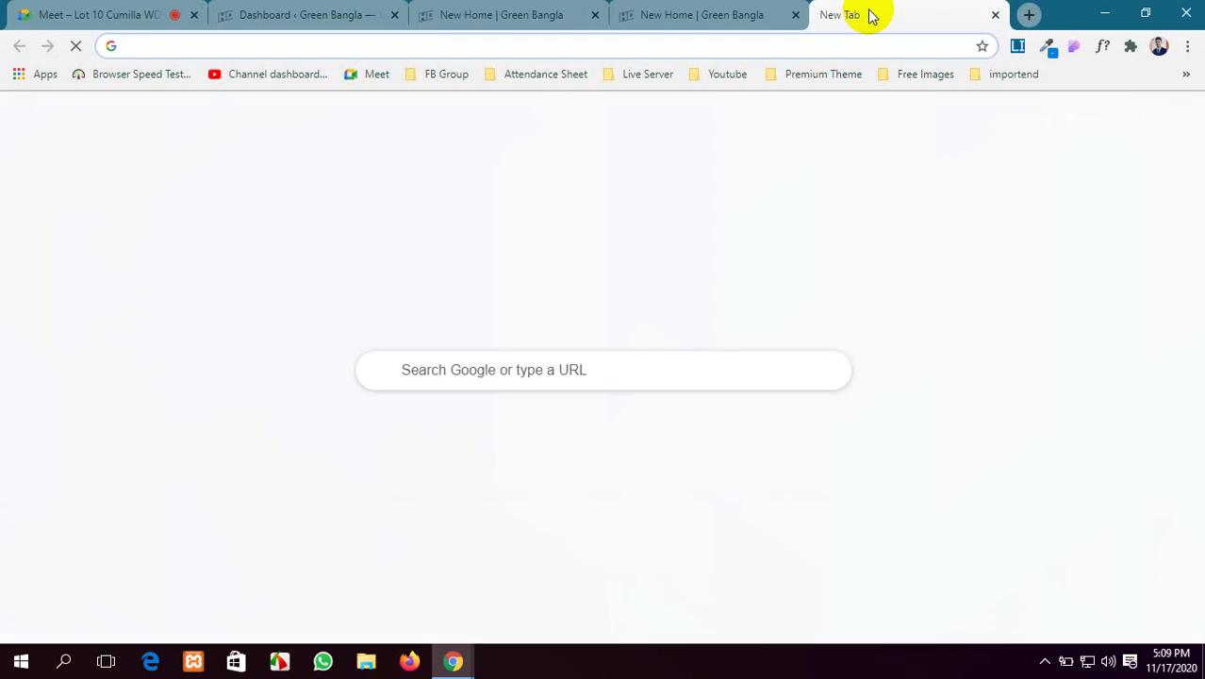
type("w")
key("Return")
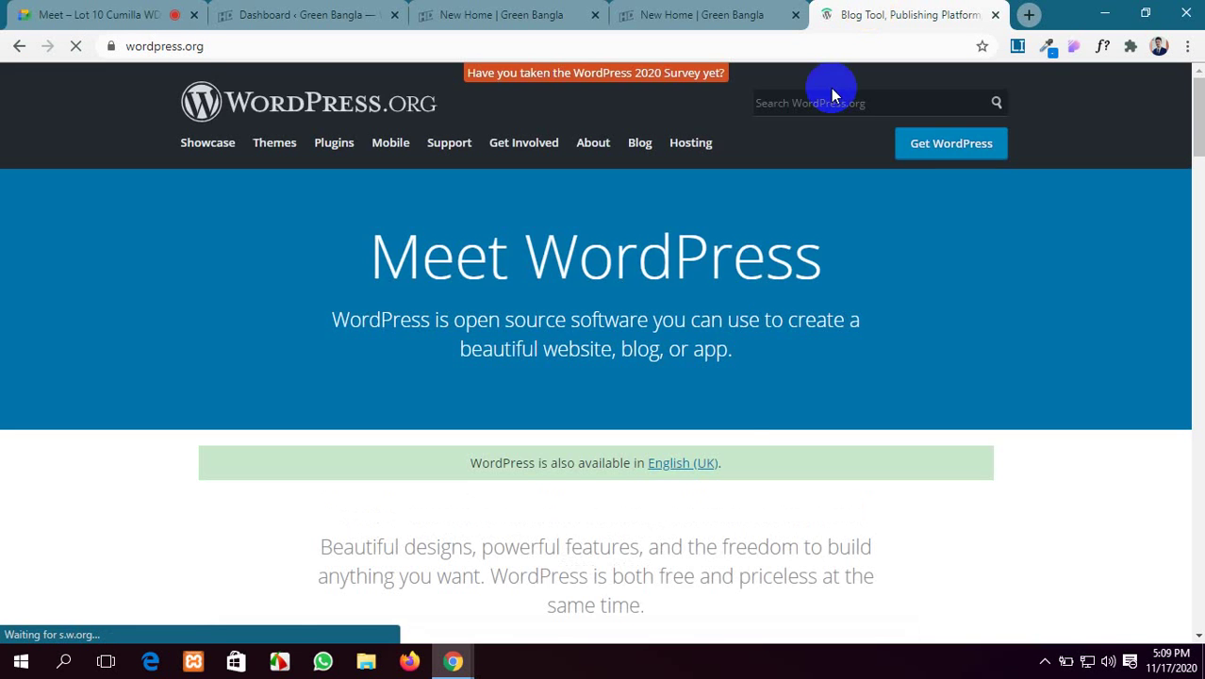
scroll(743, 415, "down", 2)
scroll(743, 415, "down", 20)
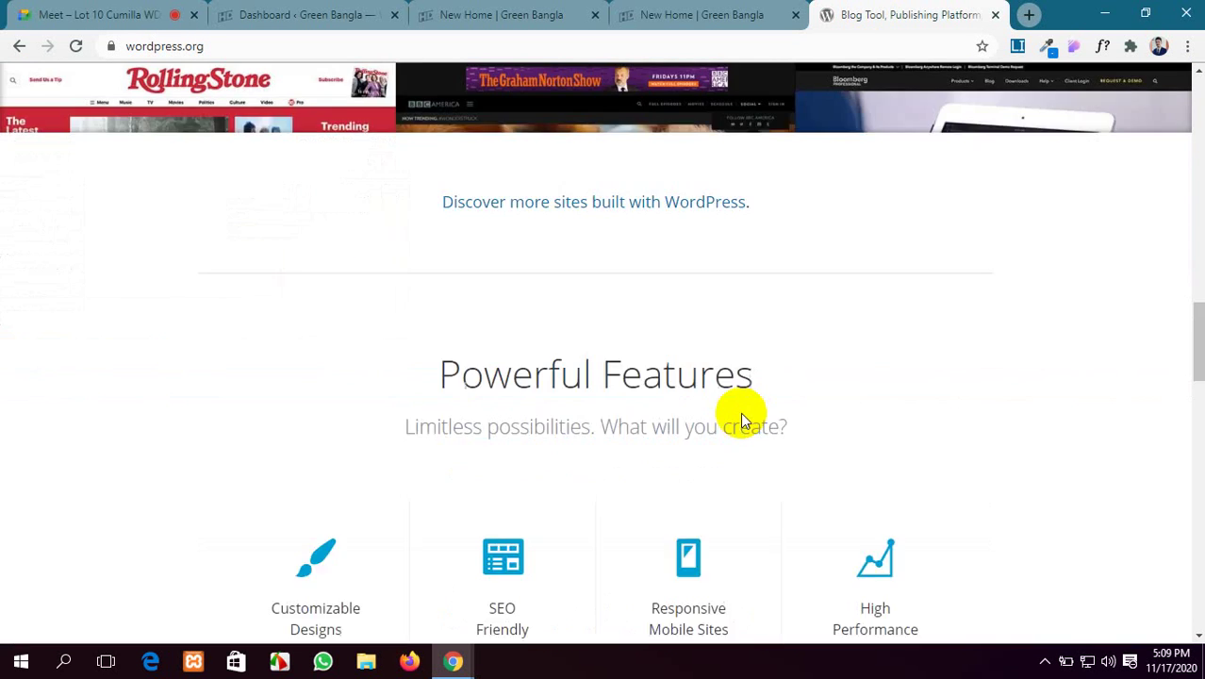
scroll(740, 412, "down", 15)
scroll(744, 405, "up", 20)
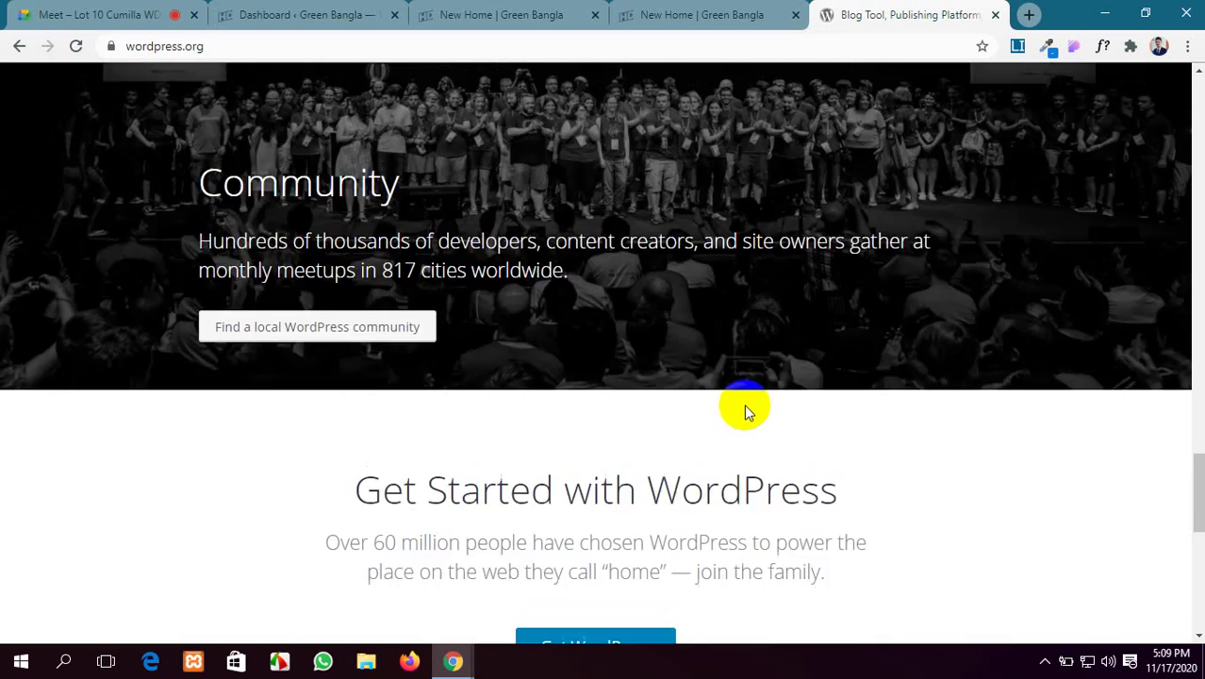
scroll(718, 269, "up", 15)
Step: Open the WordPress.org About page and highlight the "Our Mission" heading
left_click(691, 146)
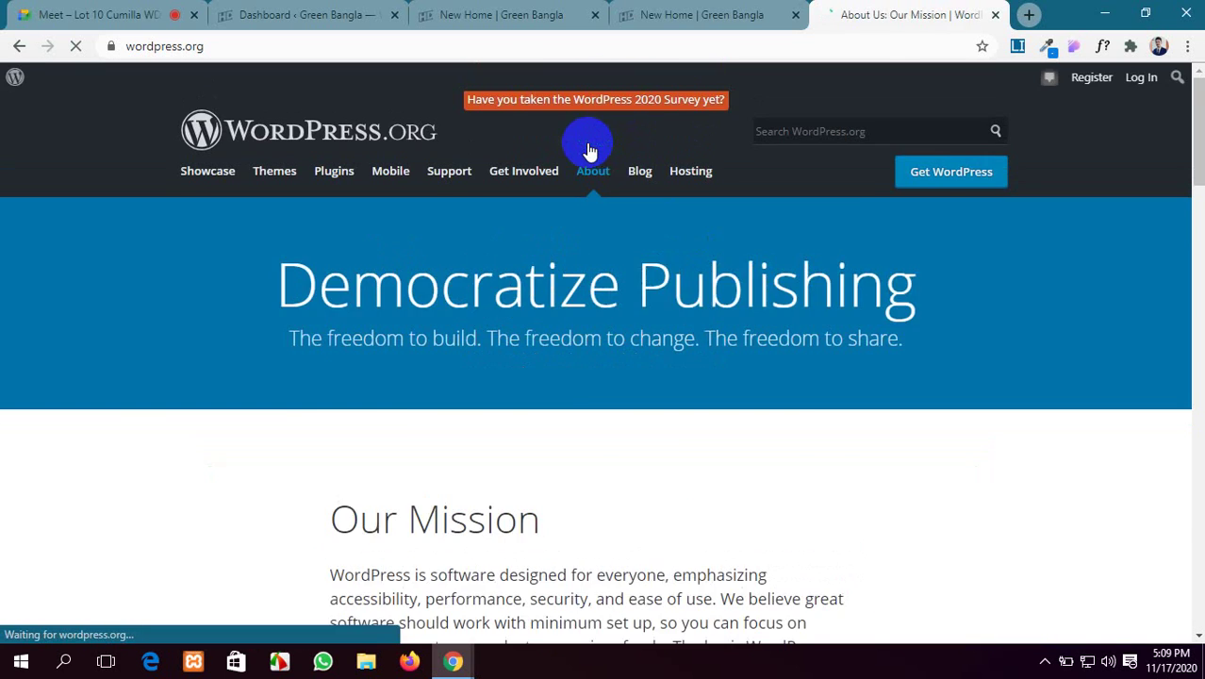
scroll(584, 159, "down", 4)
scroll(451, 213, "up", 3)
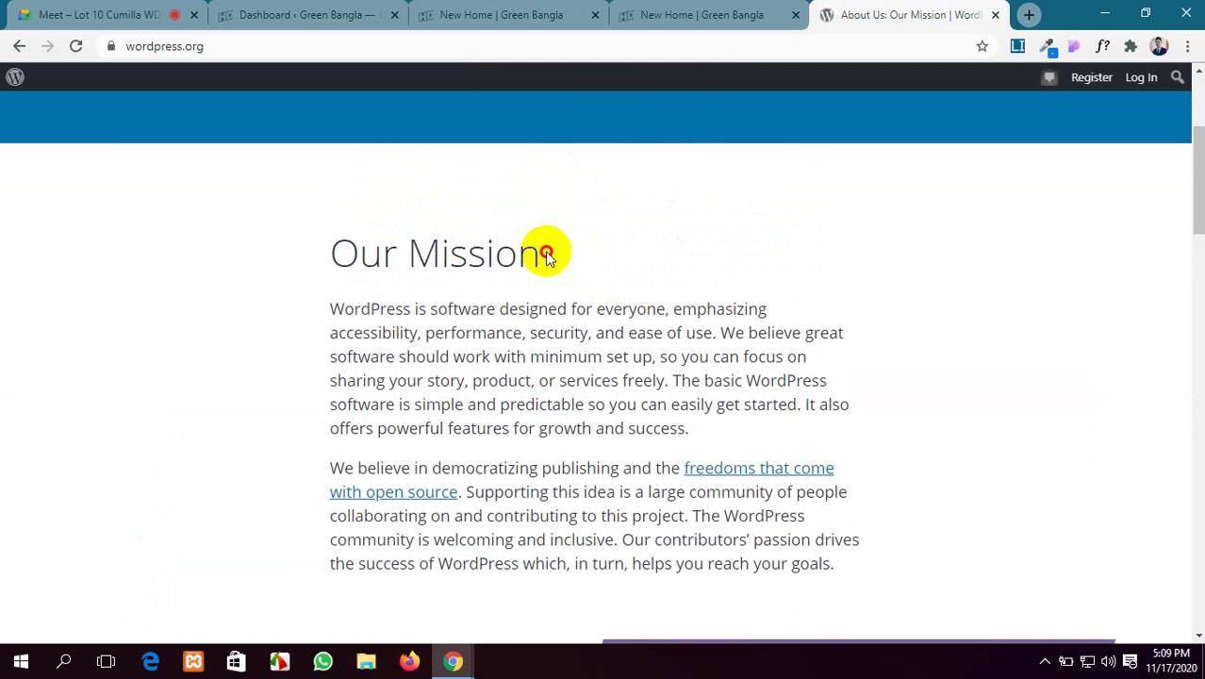
left_click_drag(547, 256, 343, 233)
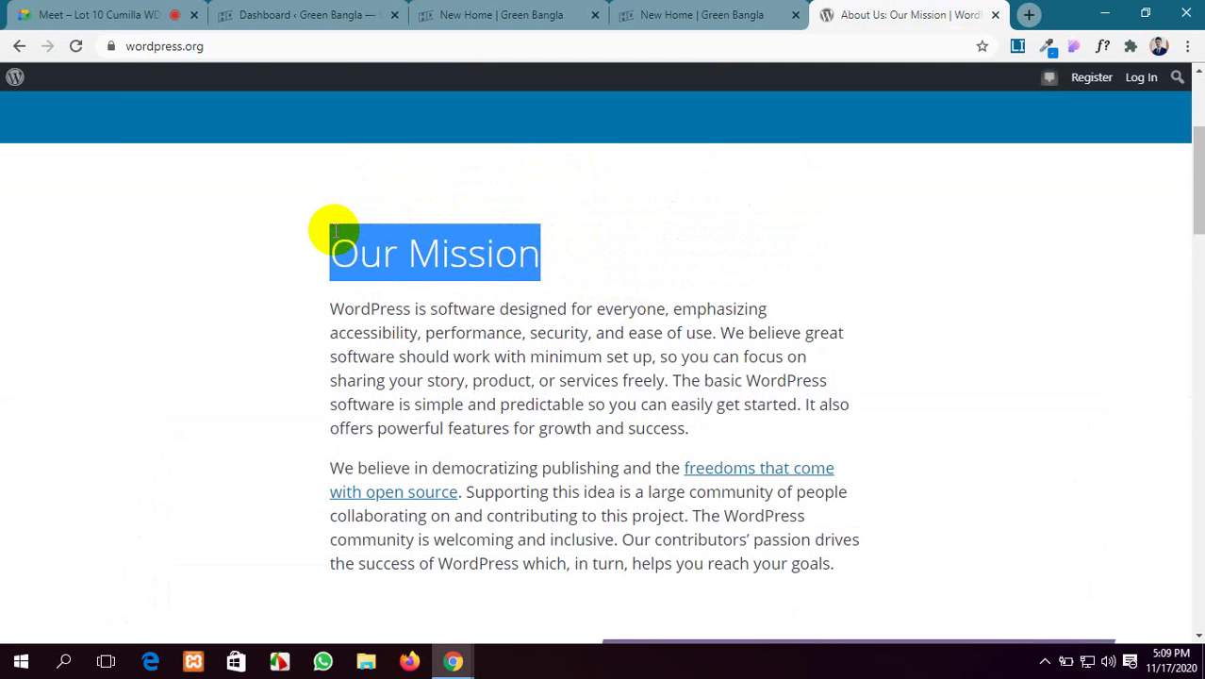
Step: Return to the New Home page builder and examine the first accordion item's title and body fields, leaving them unedited
left_click(629, 15)
left_click(512, 15)
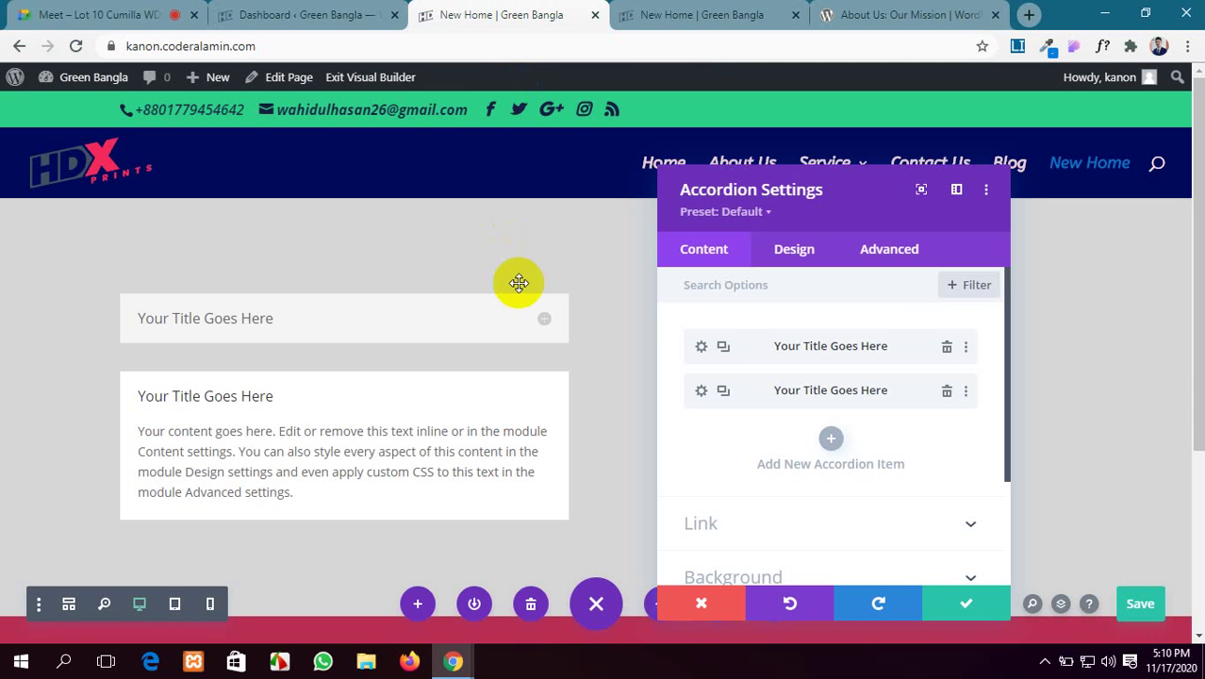
left_click(701, 350)
scroll(850, 436, "down", 1)
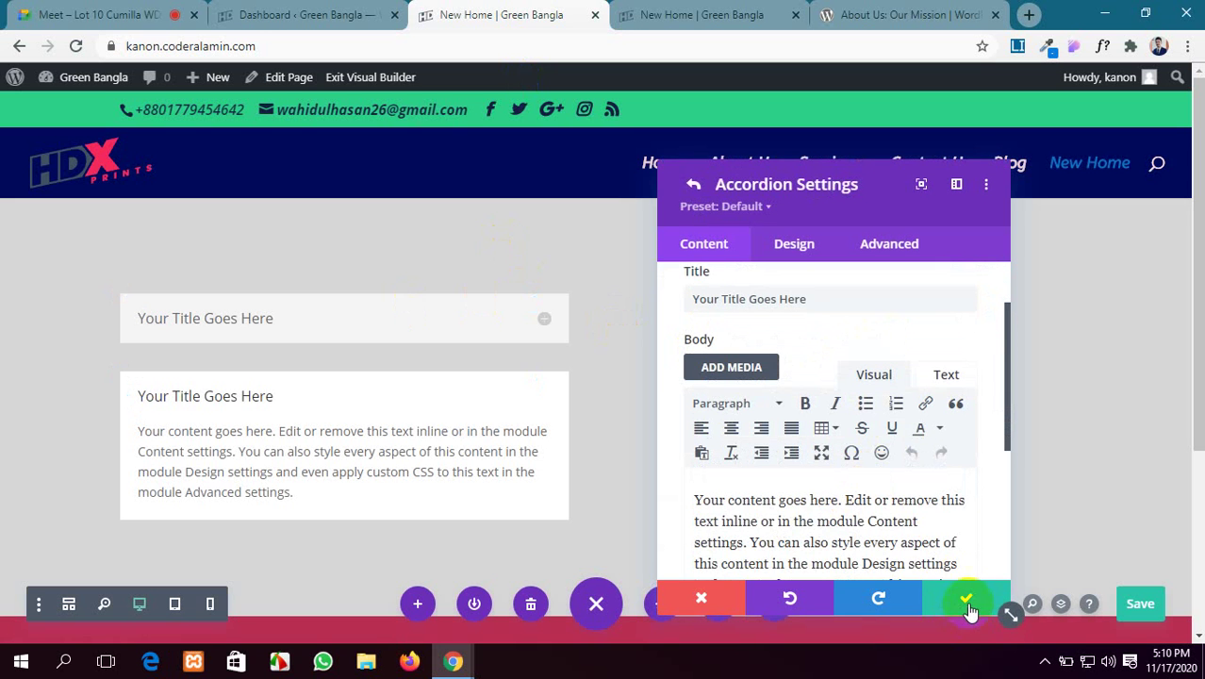
left_click(960, 602)
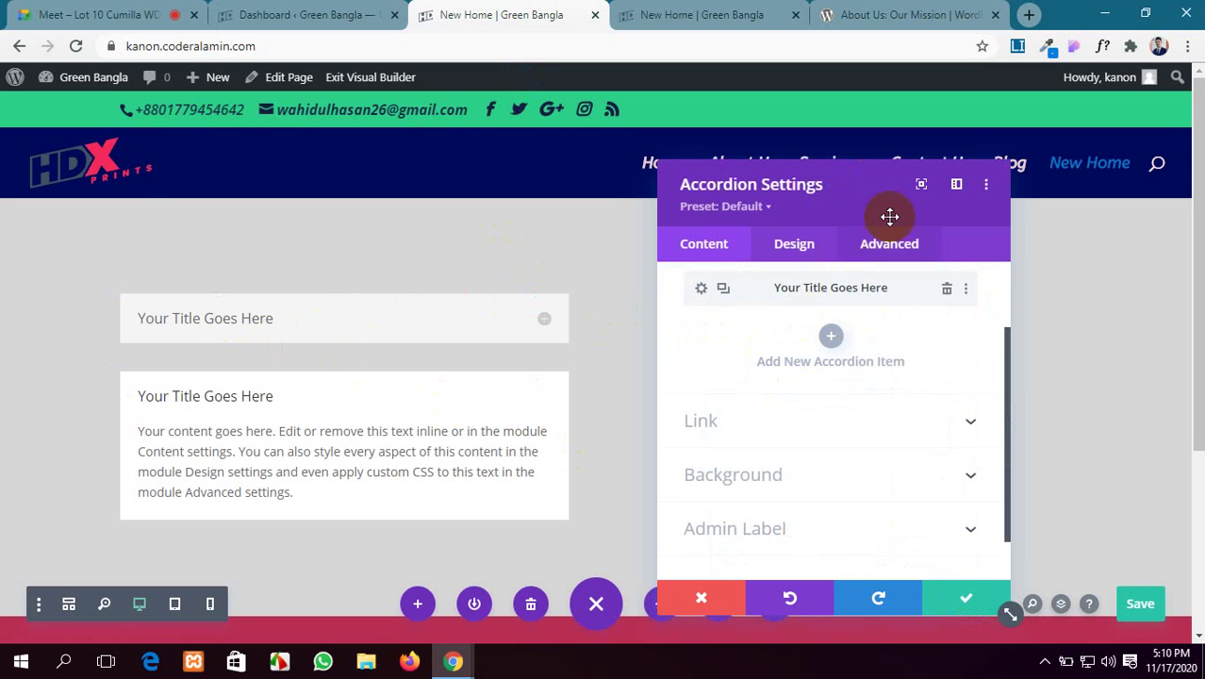
left_click(960, 592)
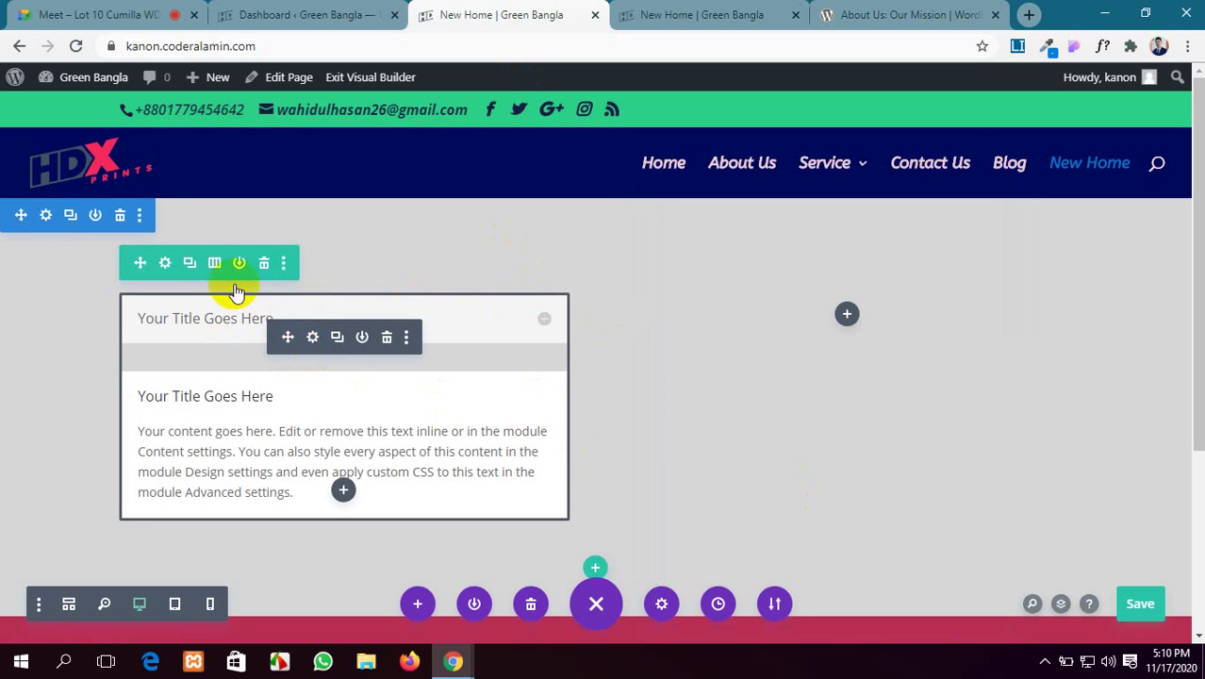
Step: Delete the accordion from the first column and insert a fresh Accordion module in its place
left_click(390, 338)
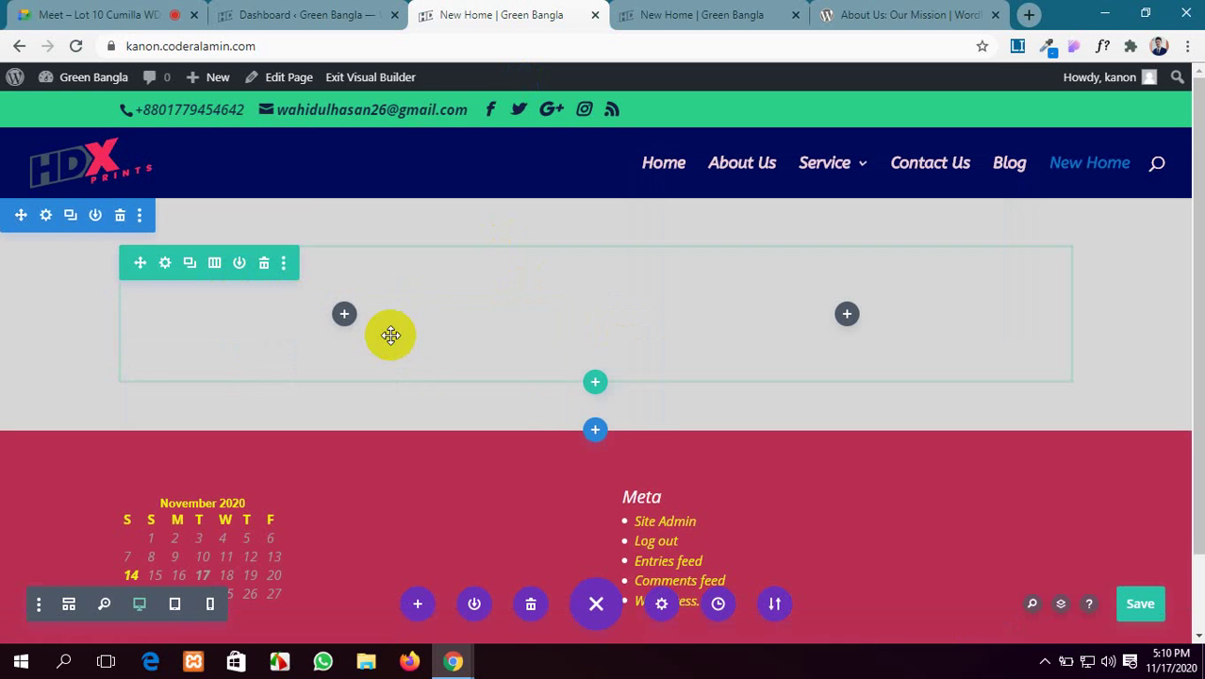
left_click(344, 316)
scroll(243, 436, "down", 2)
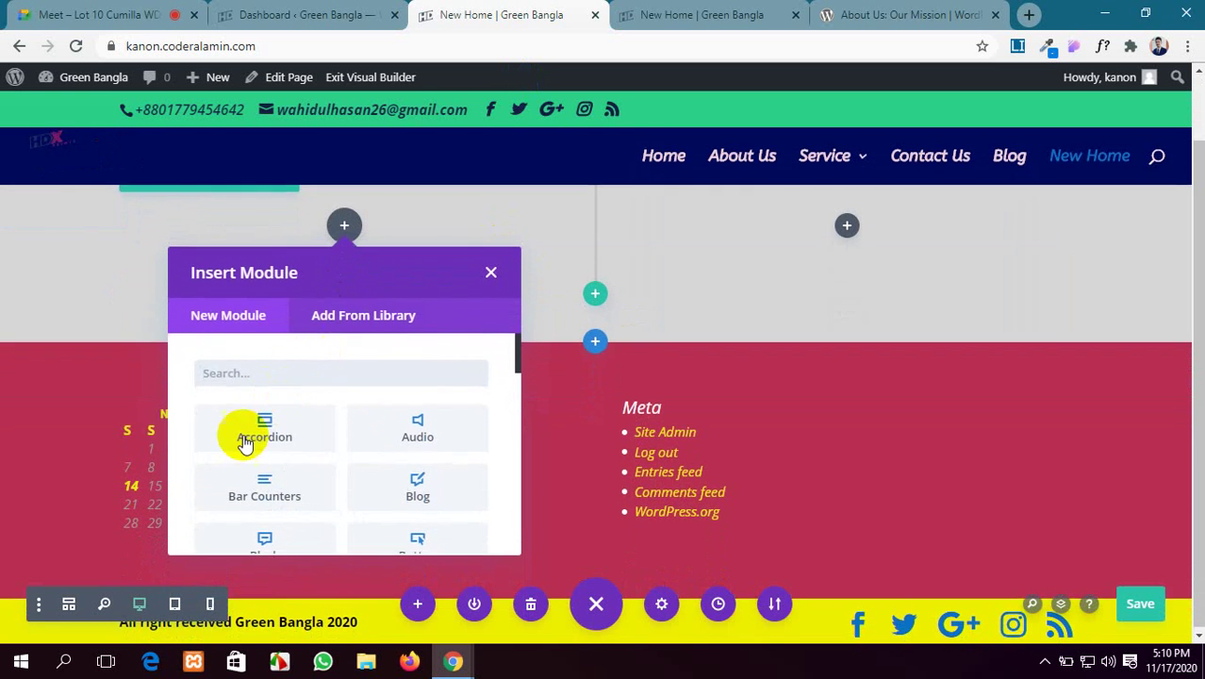
key("ctrl+z")
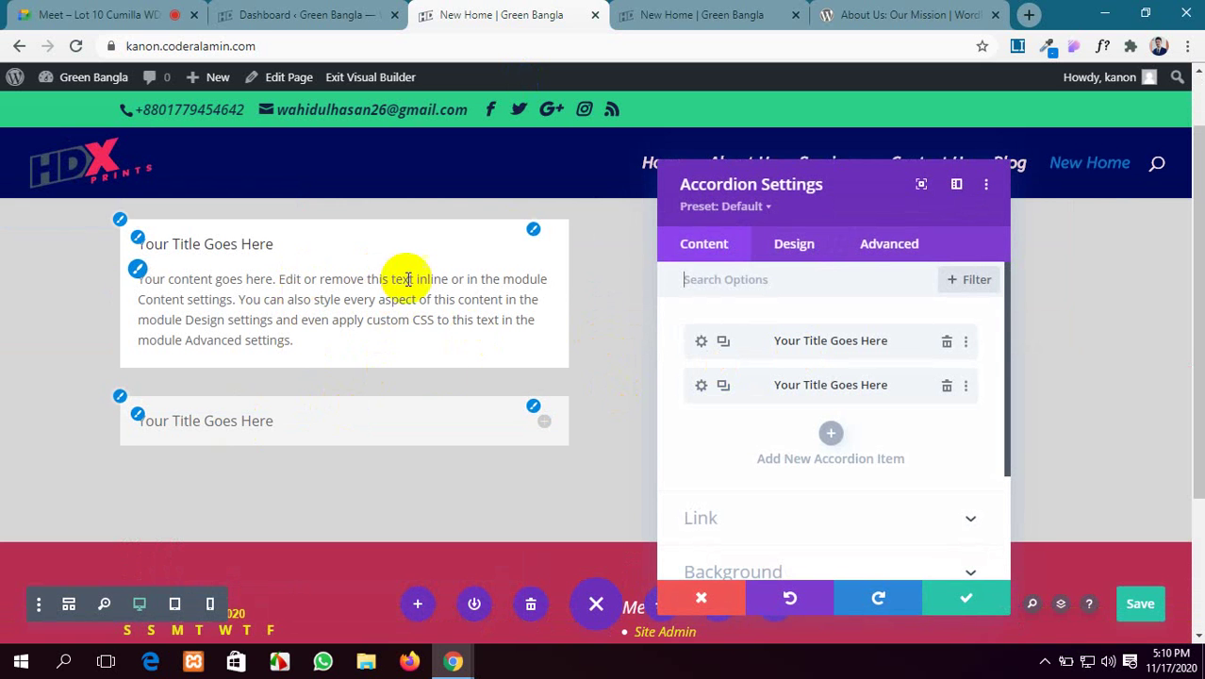
Step: Add three more items to the accordion, saving each with its default title and body text
left_click(831, 436)
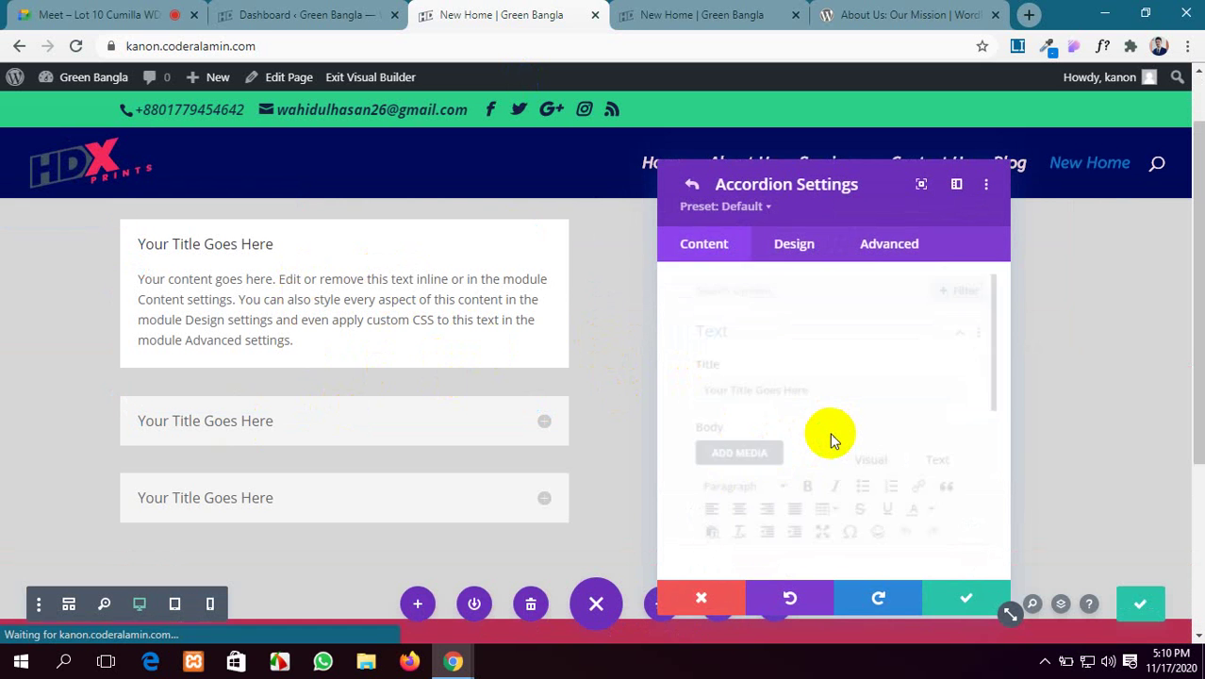
left_click(961, 594)
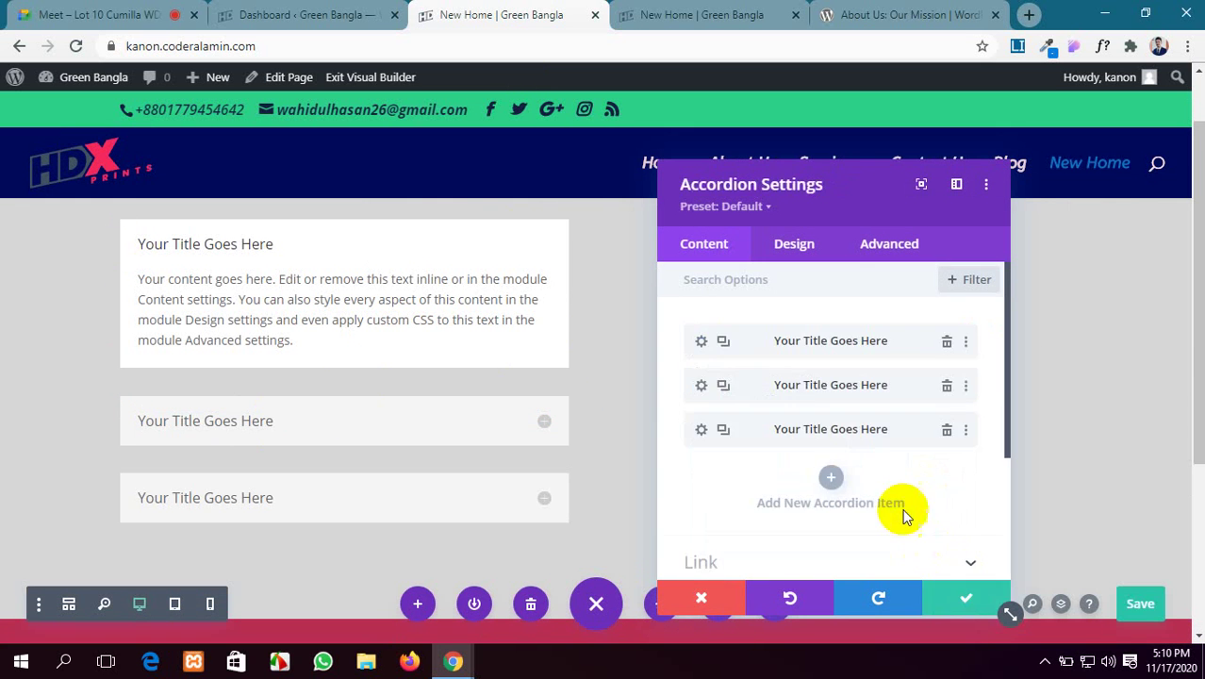
left_click(830, 483)
left_click(948, 600)
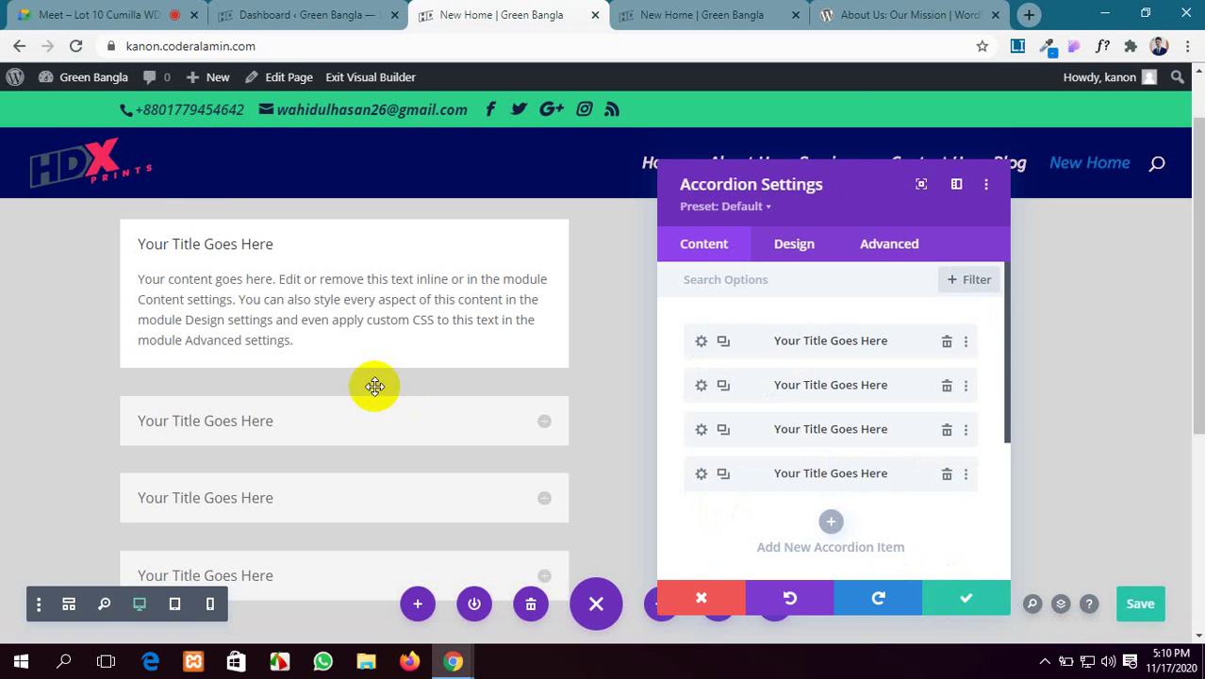
scroll(375, 385, "down", 2)
left_click(834, 528)
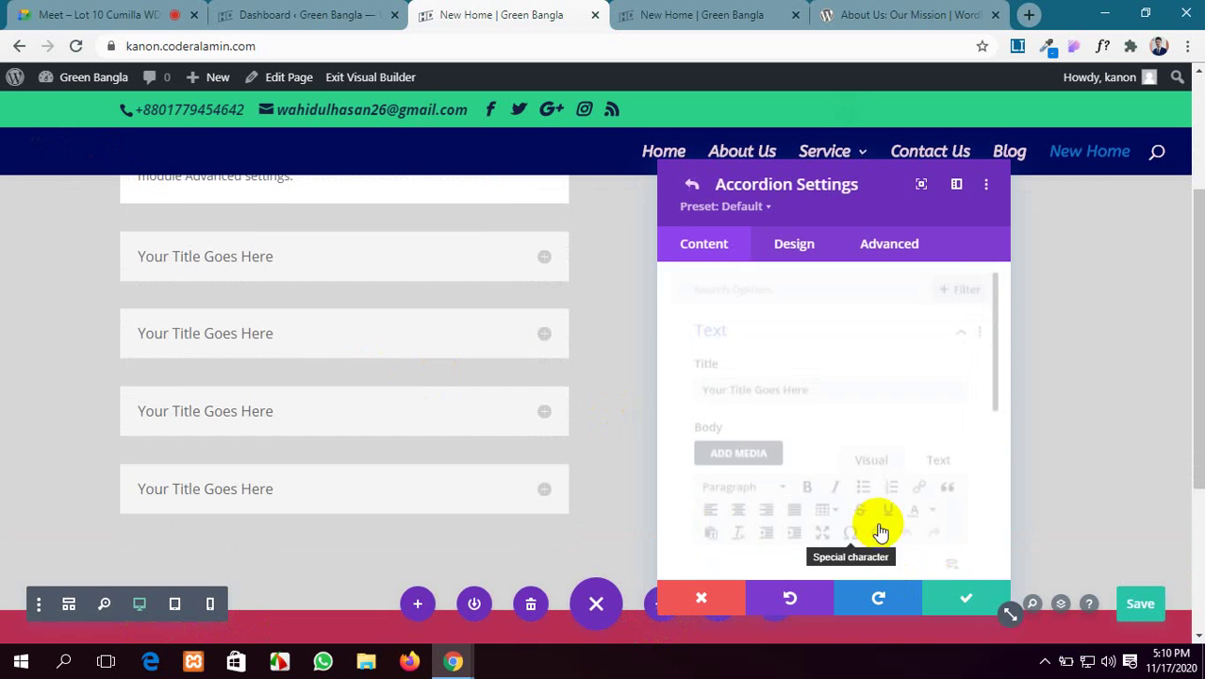
left_click(959, 596)
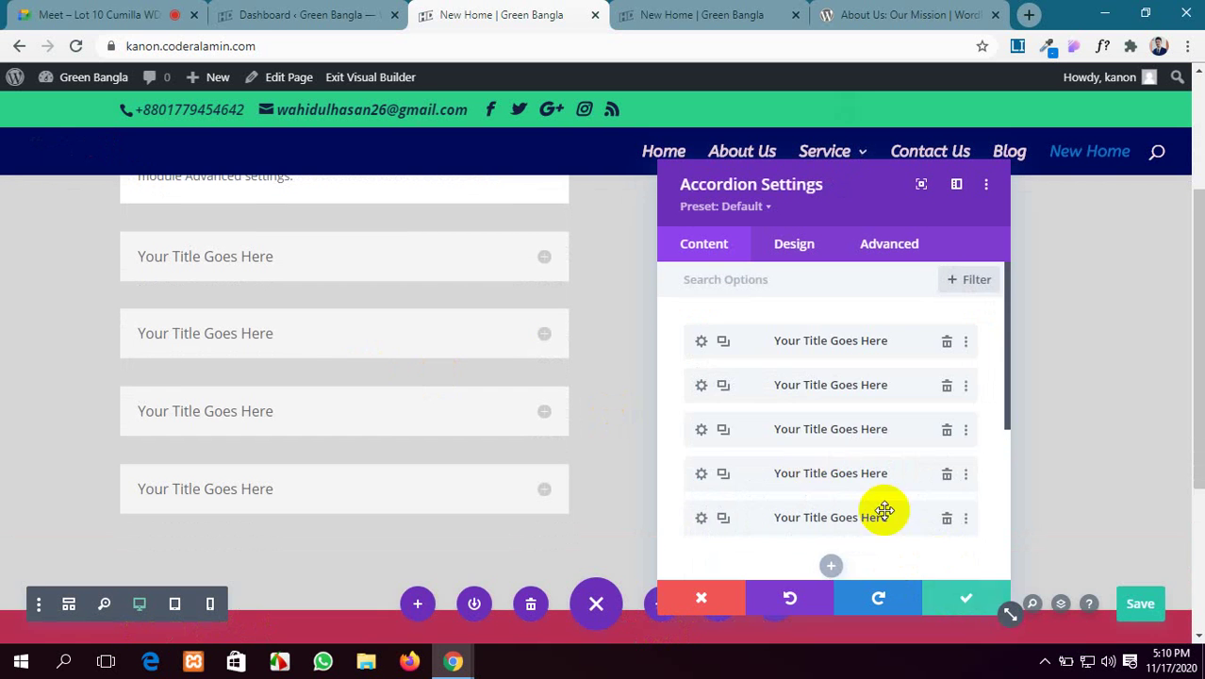
Step: Test the accordion's toggling on the page by expanding the second item and reopening the first
left_click(248, 255)
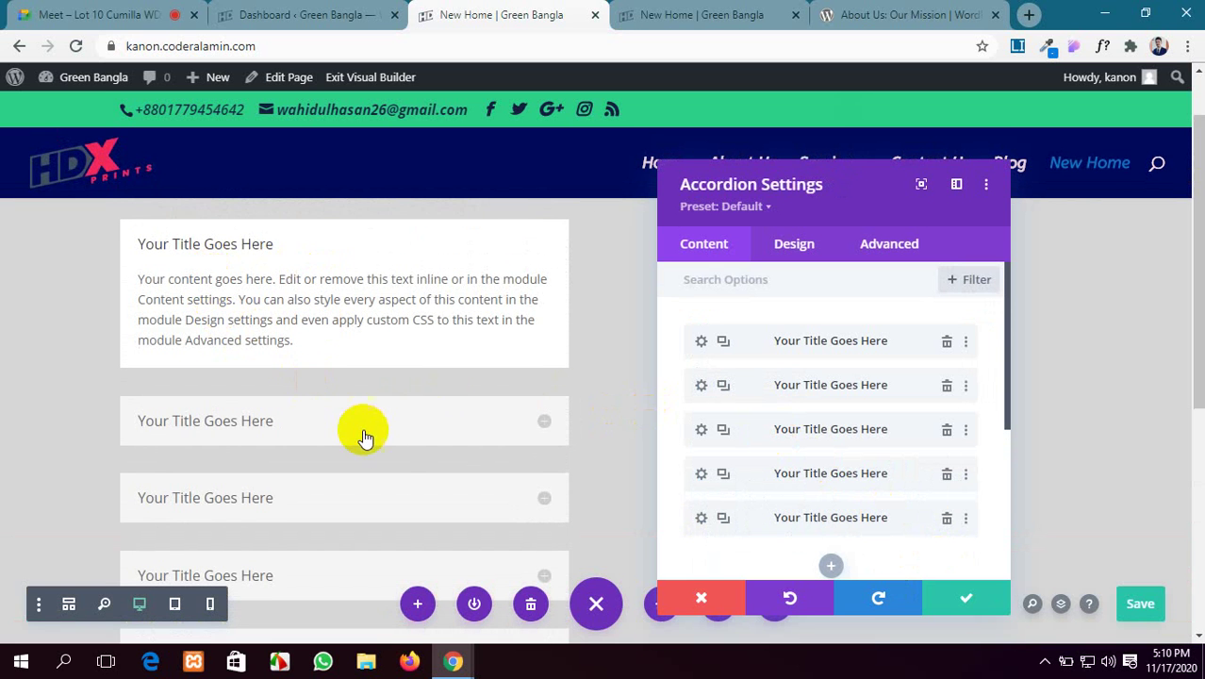
left_click(545, 424)
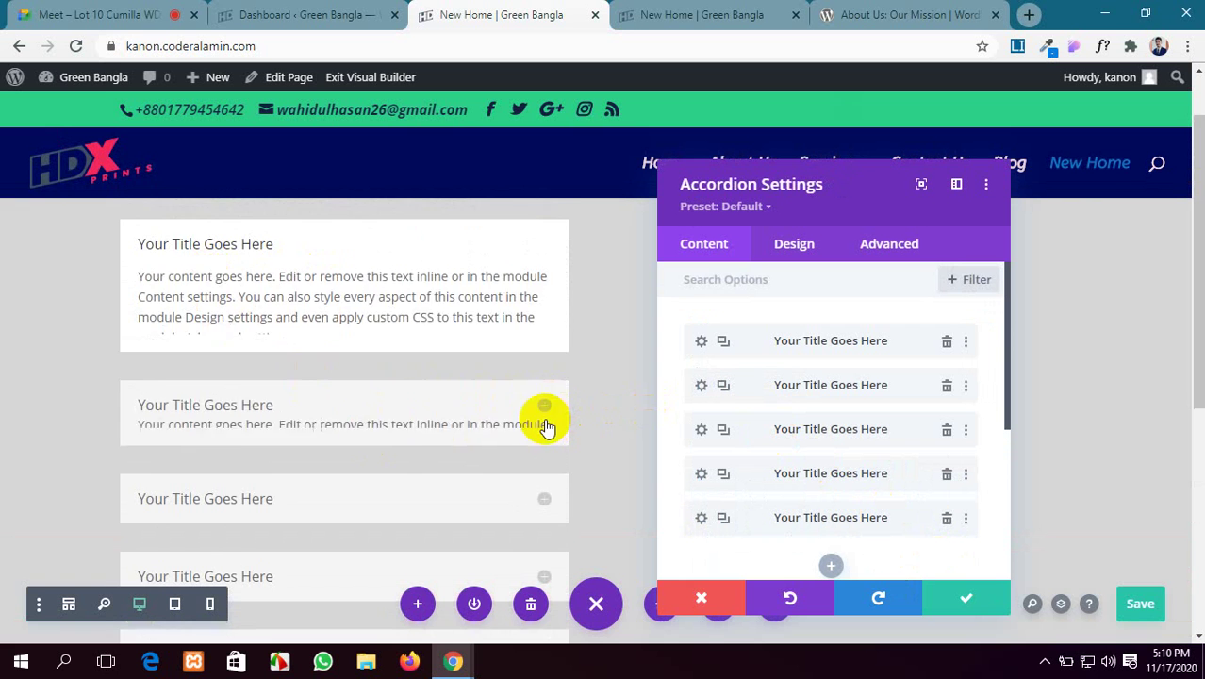
left_click(545, 245)
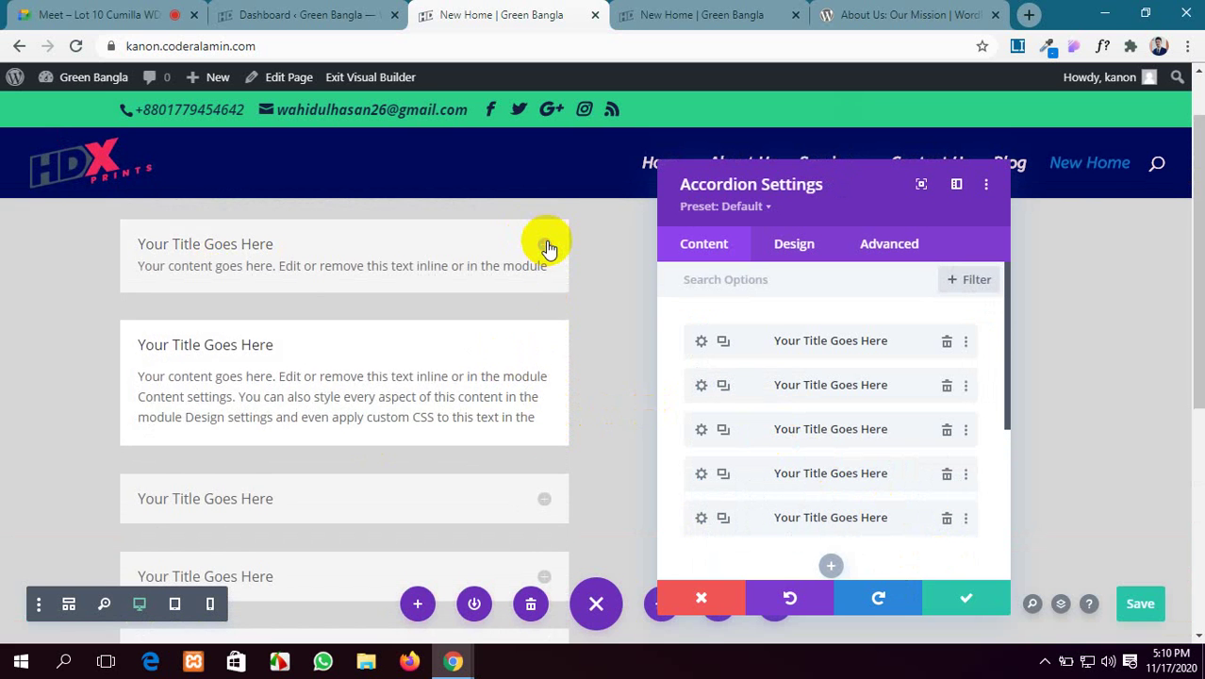
Step: Replace the first accordion item's title with "Our Mission" from the WordPress.org About page
left_click(700, 342)
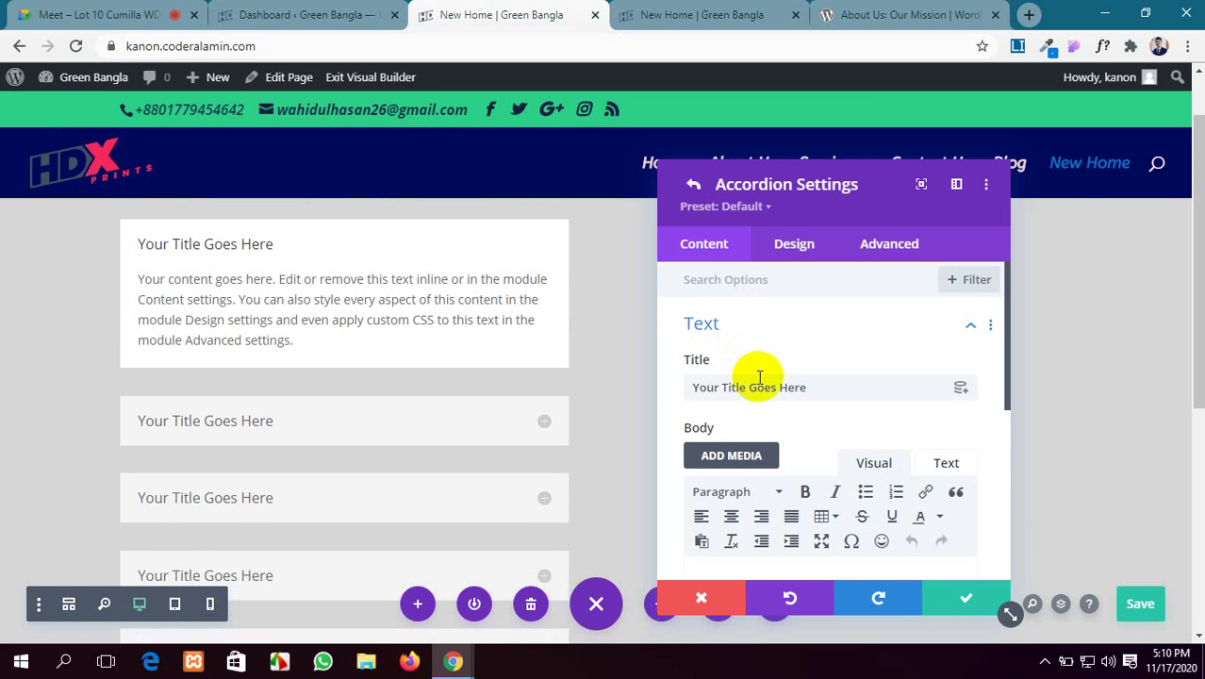
scroll(761, 376, "down", 1)
left_click(866, 14)
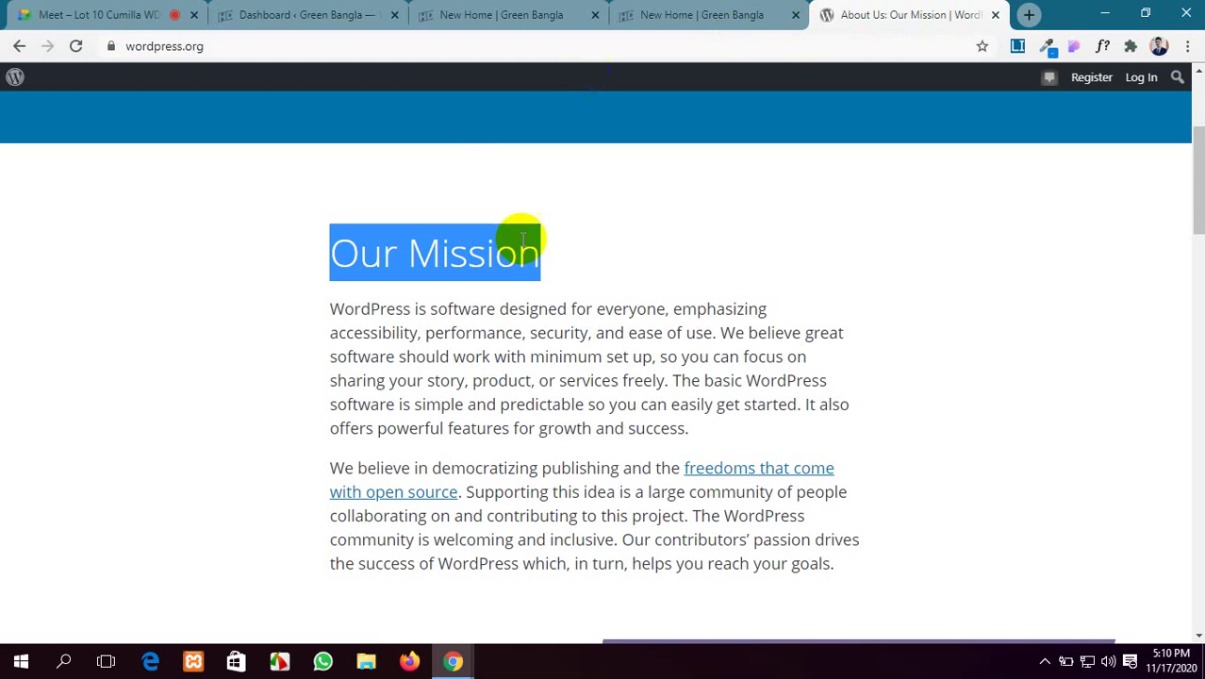
left_click(499, 14)
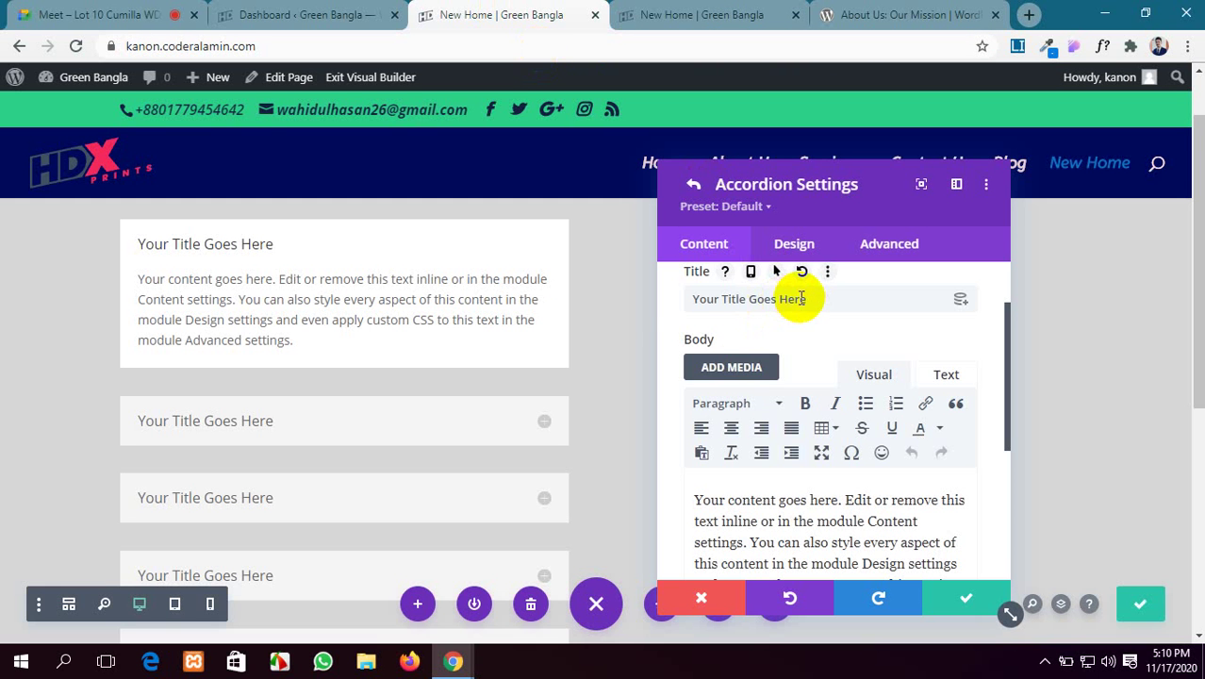
left_click_drag(818, 299, 627, 297)
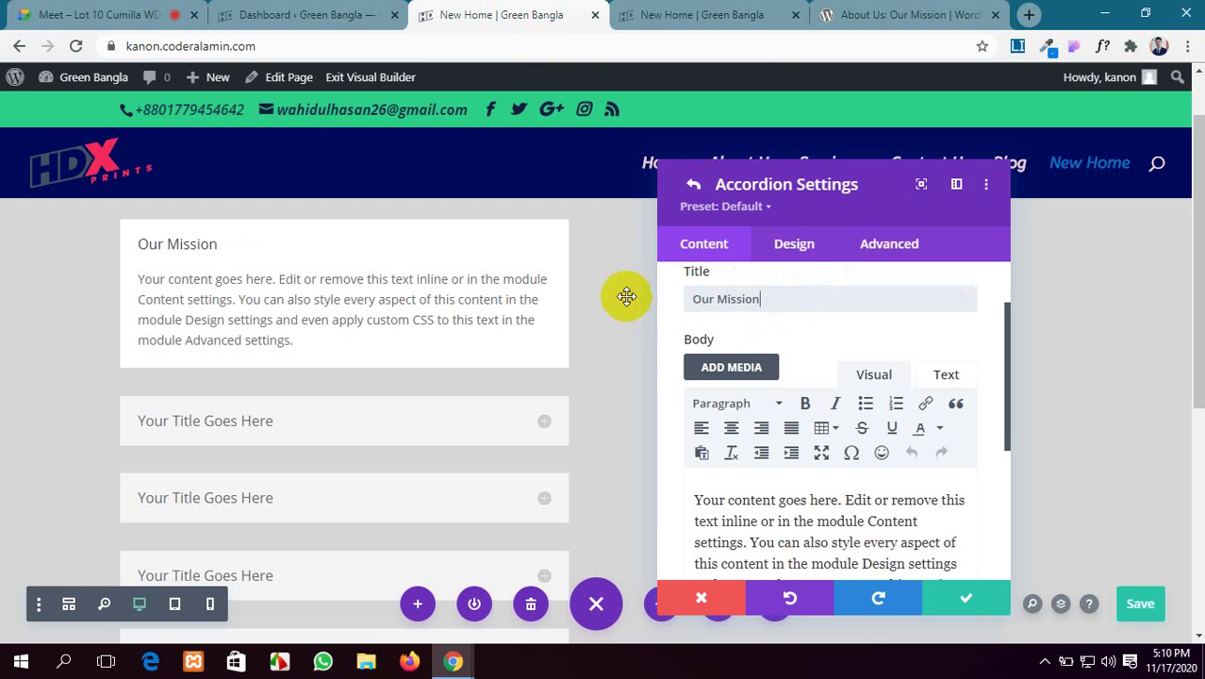
Step: Replace the first item's body with the About page's mission text from "WordPress is software" through "services freely", and save the item
left_click(849, 11)
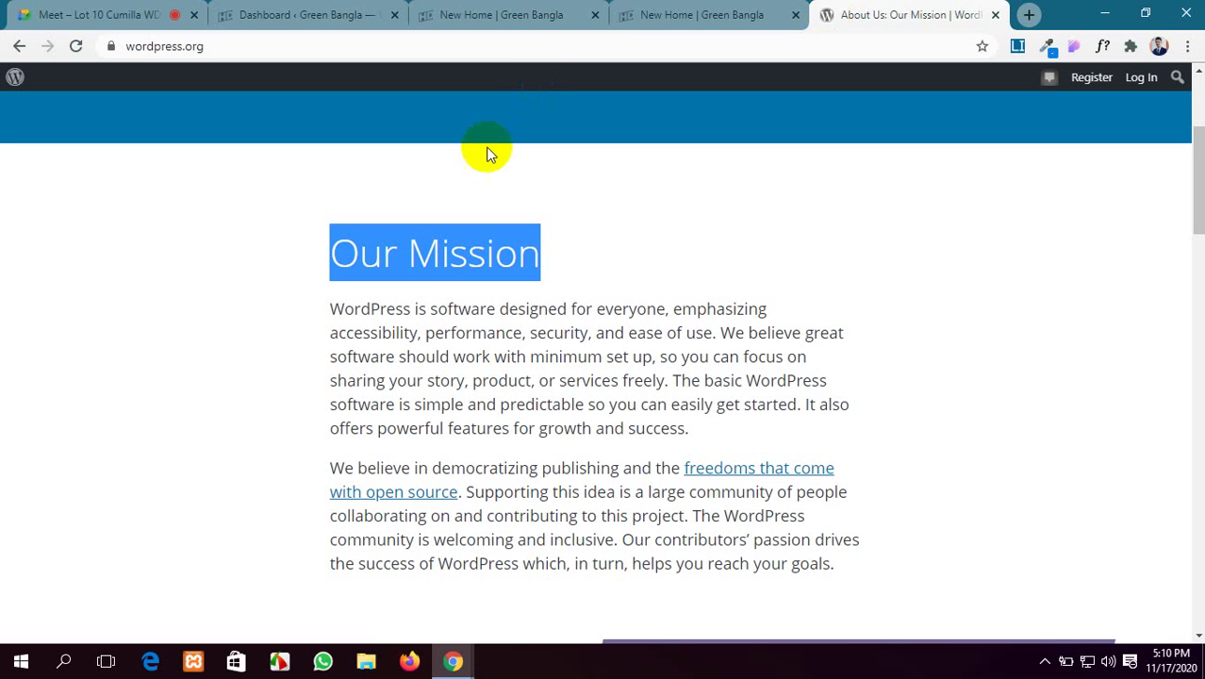
left_click_drag(666, 380, 338, 314)
key("ctrl+c")
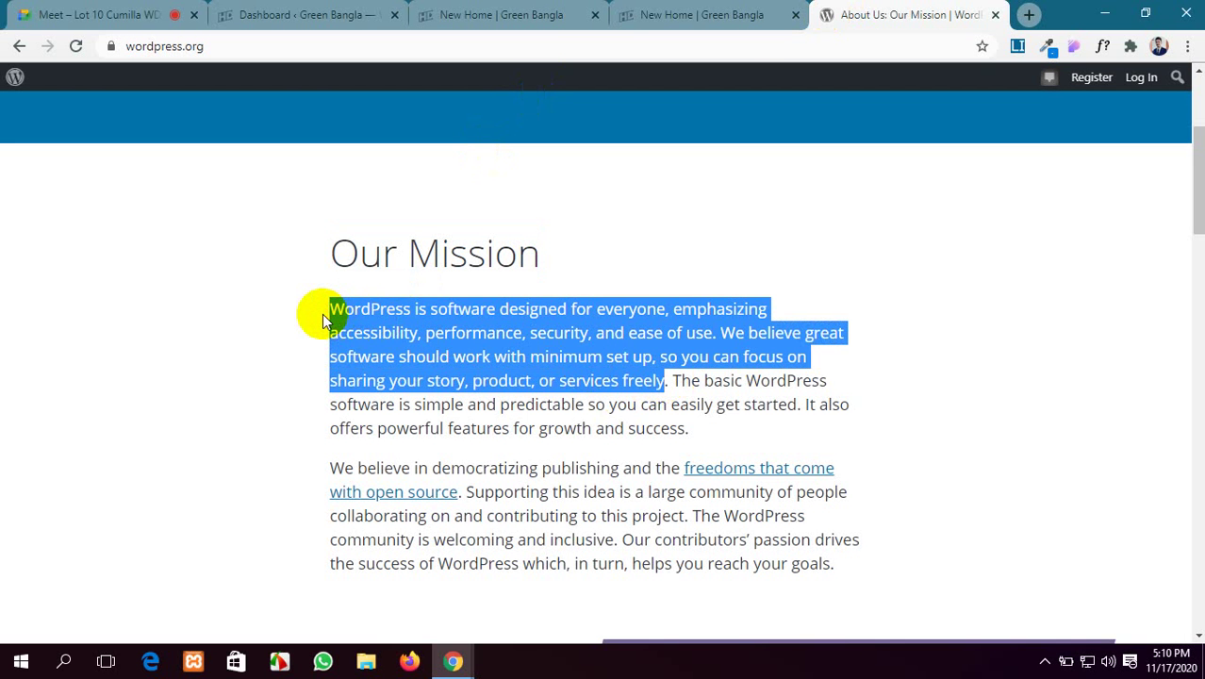
left_click(662, 15)
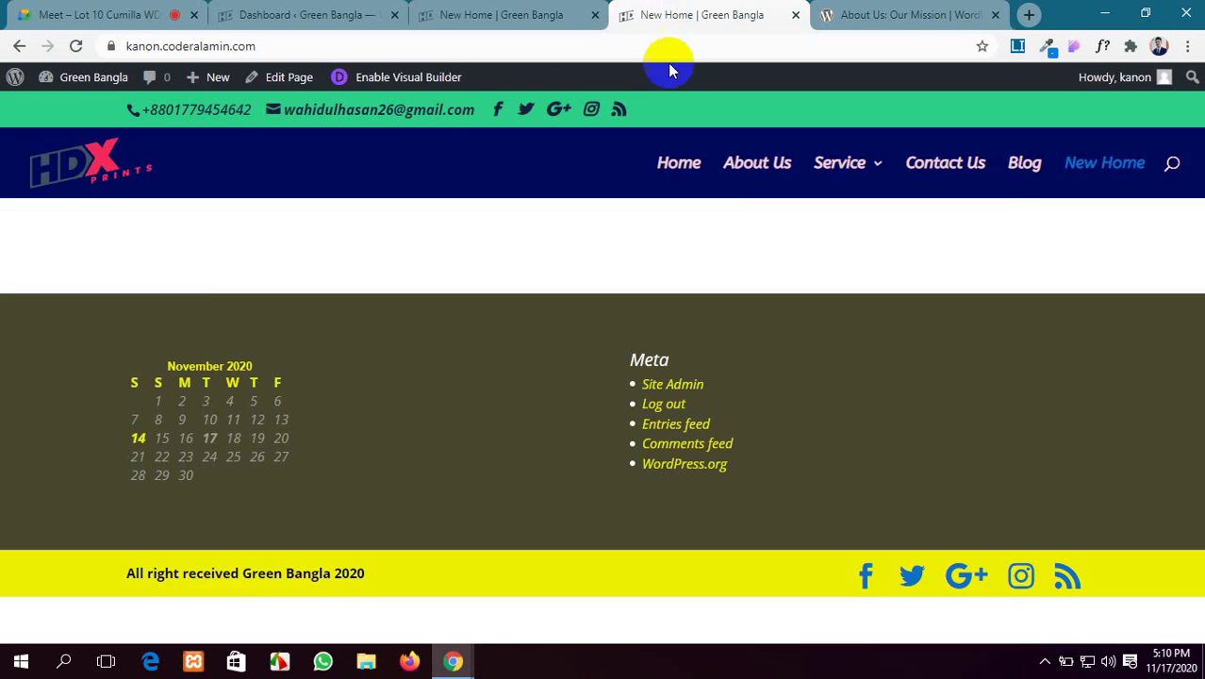
left_click(512, 8)
scroll(761, 433, "down", 3)
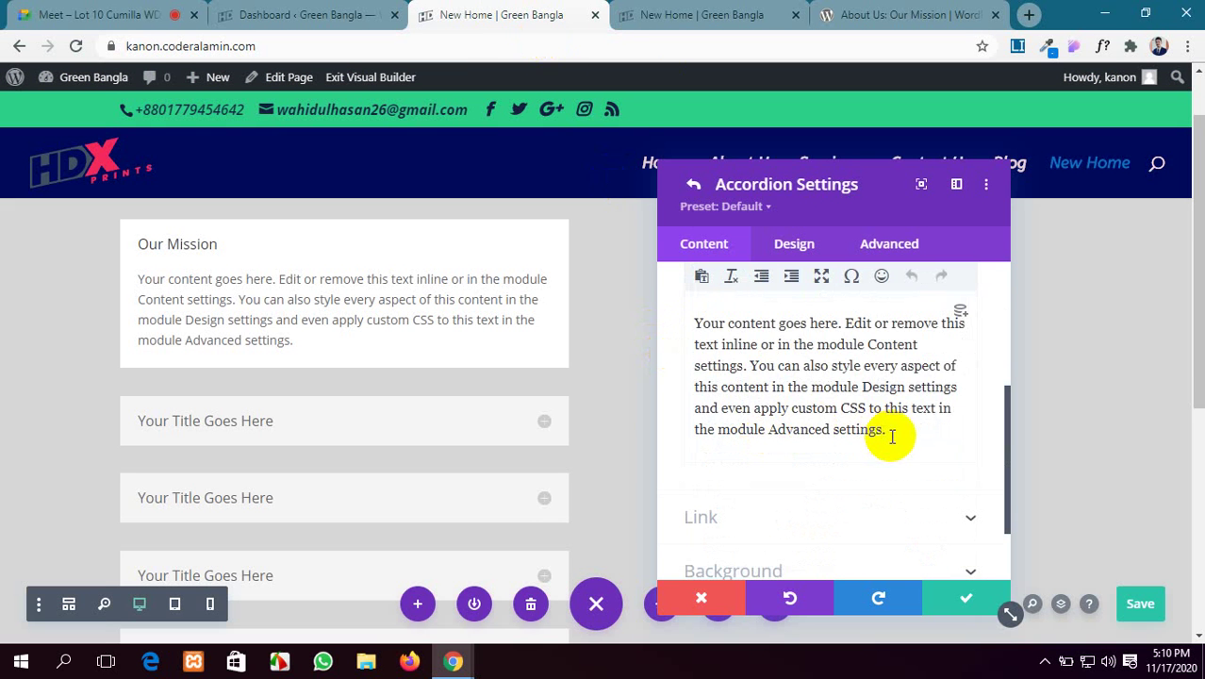
left_click_drag(891, 435, 652, 322)
key("ctrl+v")
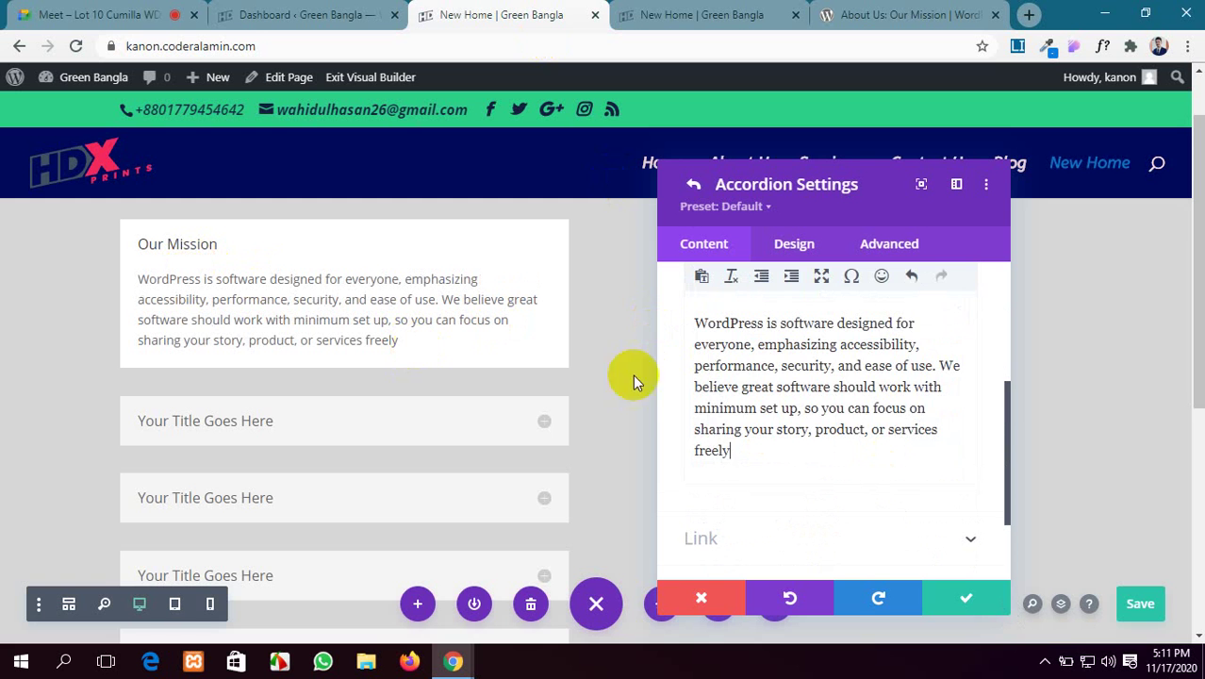
scroll(800, 410, "down", 1)
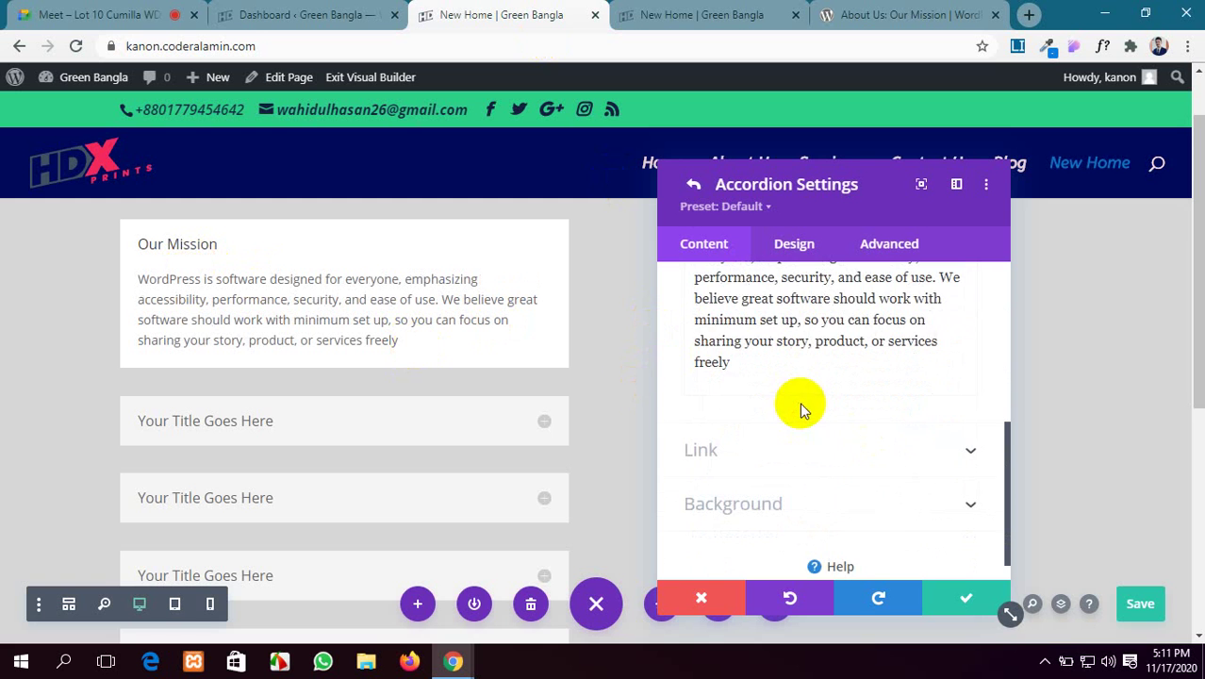
left_click(960, 596)
left_click(728, 316)
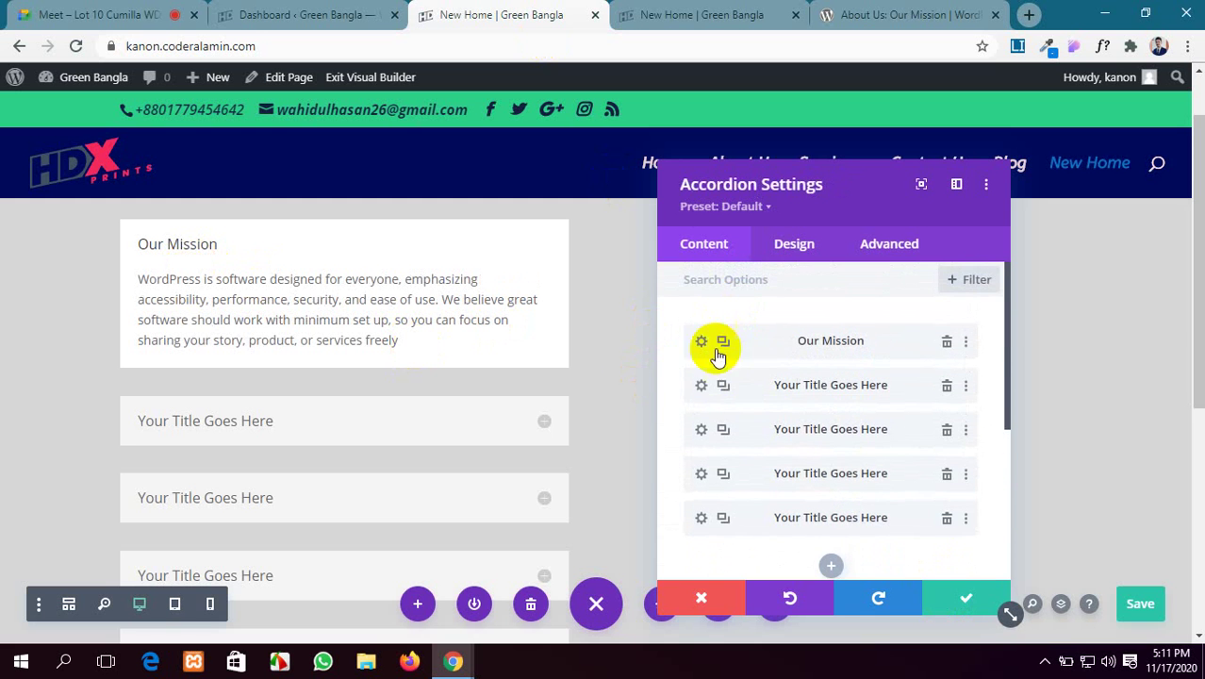
Step: Copy the "Our Story" heading from the WordPress.org About page into the second accordion item's title
left_click(702, 387)
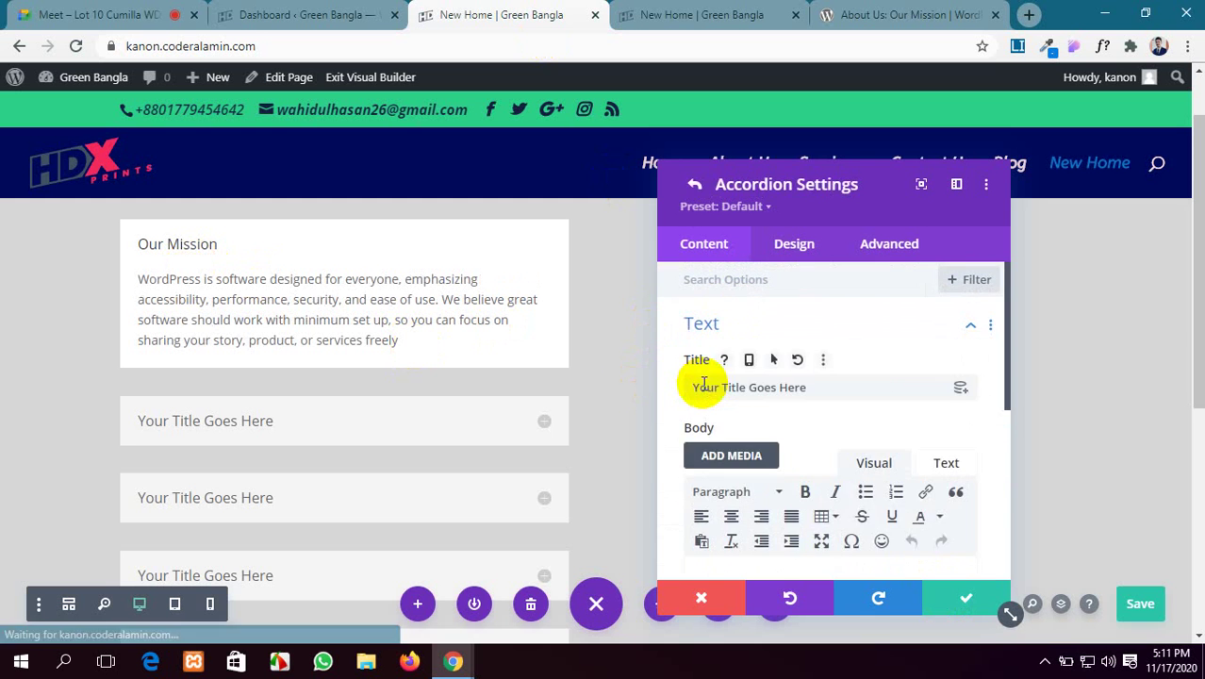
left_click(719, 14)
left_click(891, 15)
scroll(479, 309, "down", 12)
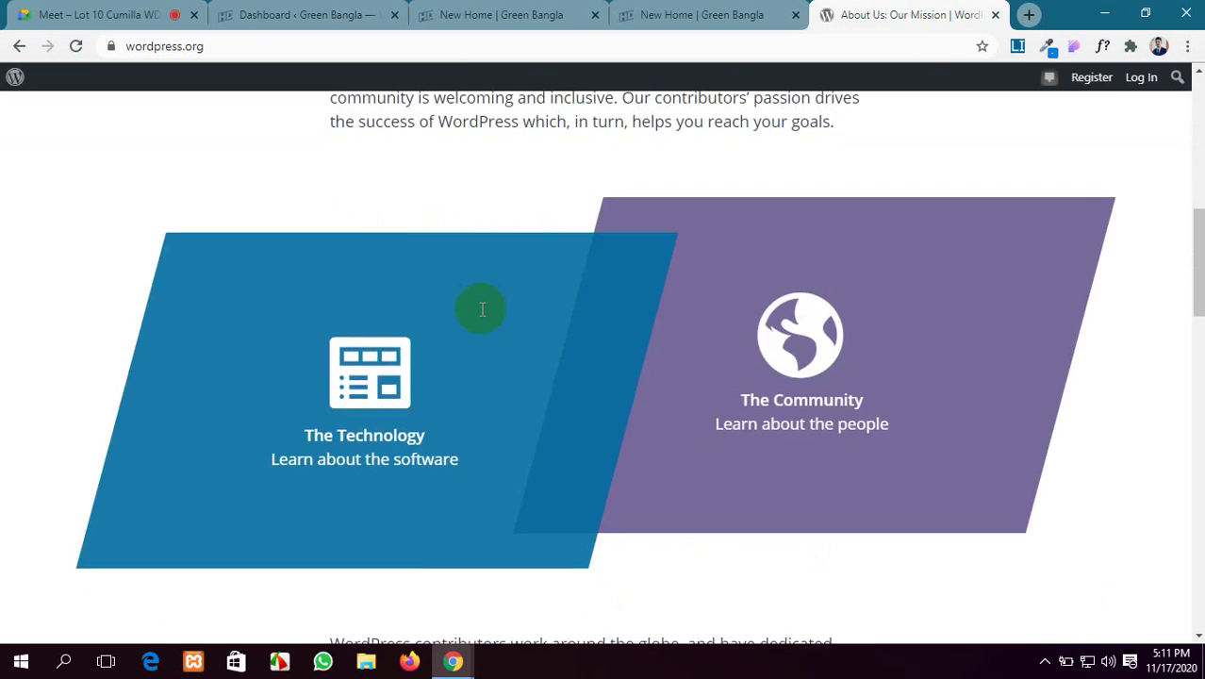
scroll(481, 315, "down", 3)
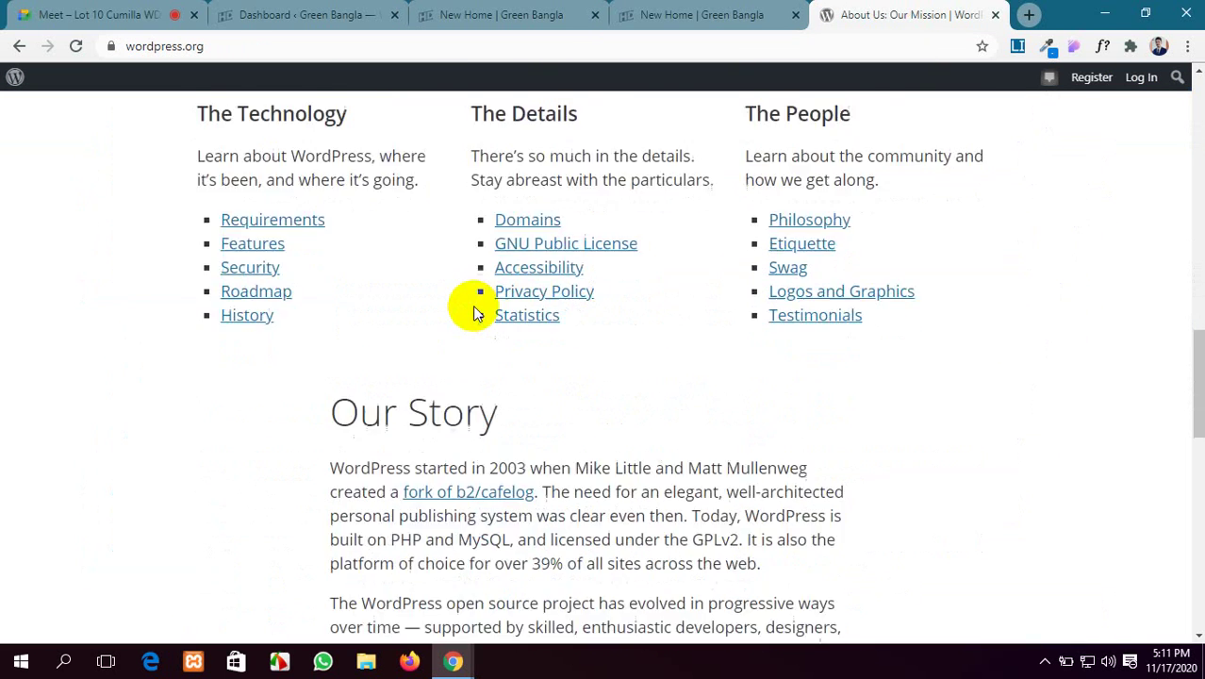
left_click_drag(498, 277, 324, 280)
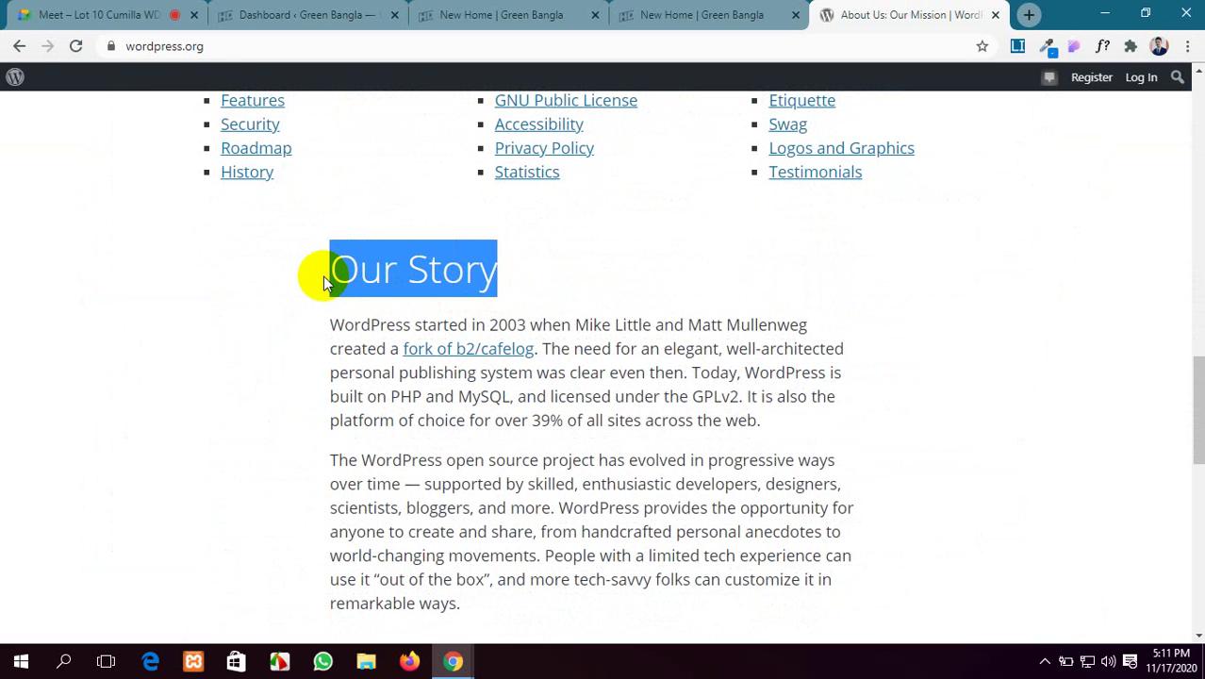
left_click(699, 14)
left_click(466, 13)
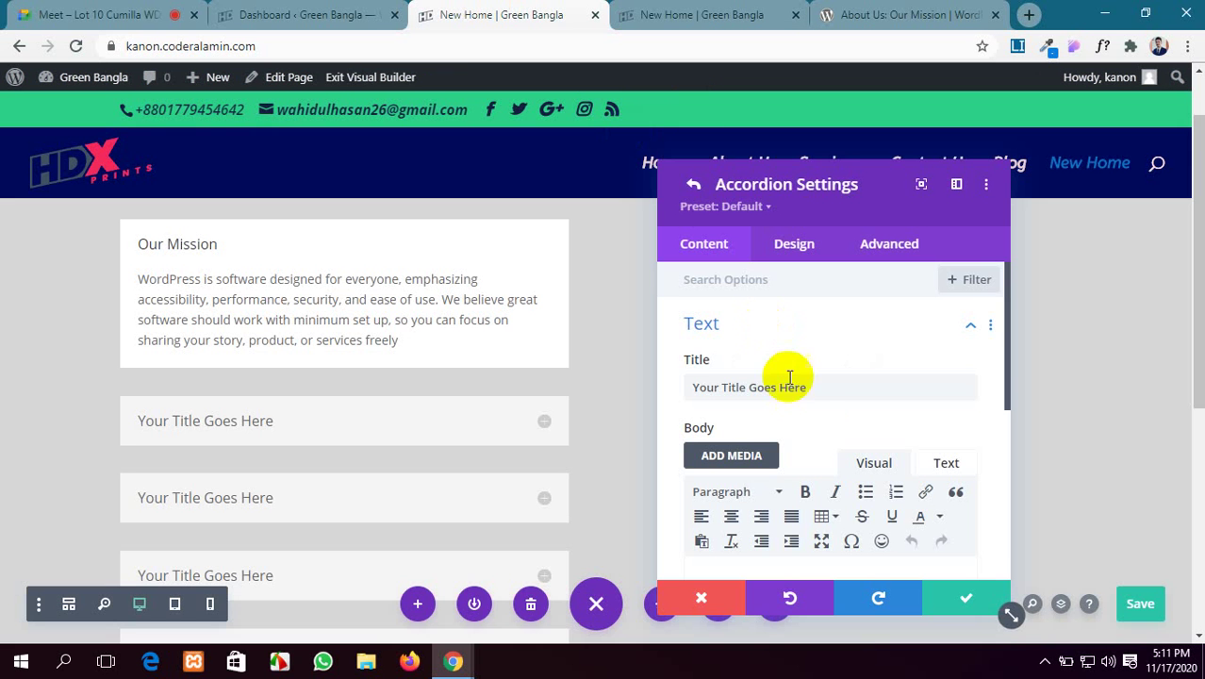
left_click_drag(806, 388, 610, 390)
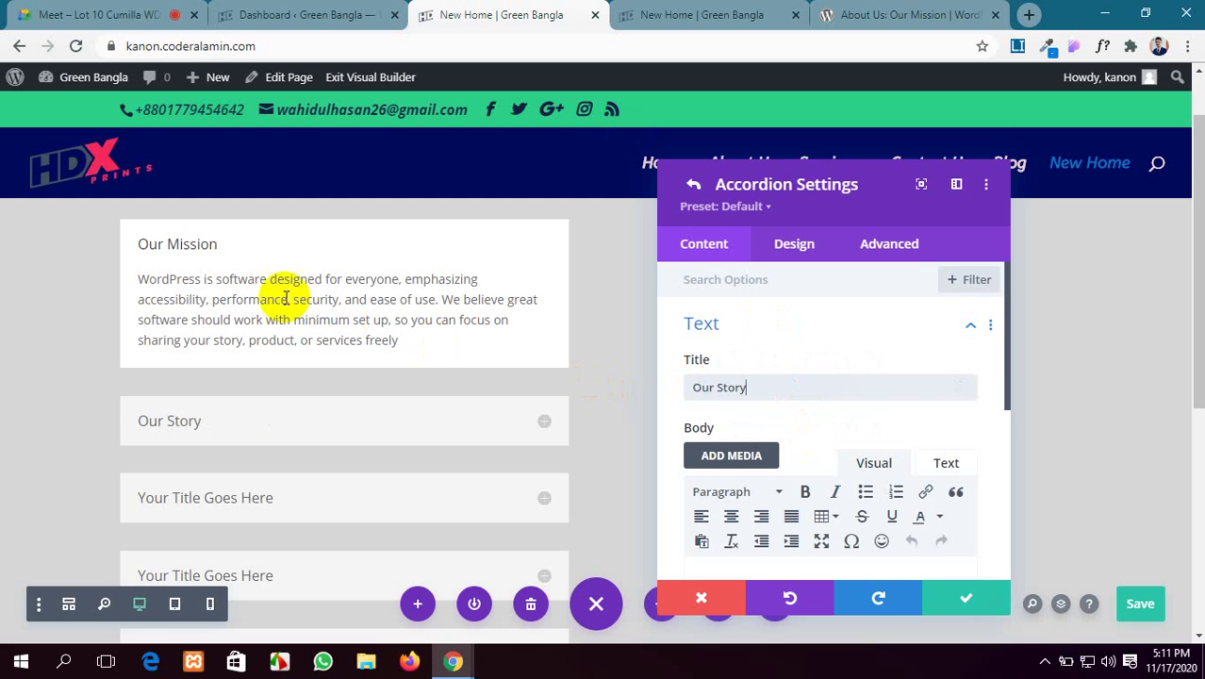
Step: Replace the second item's body with the About page's first story paragraph, from "WordPress started in 2003" through "It is also the"
left_click(820, 14)
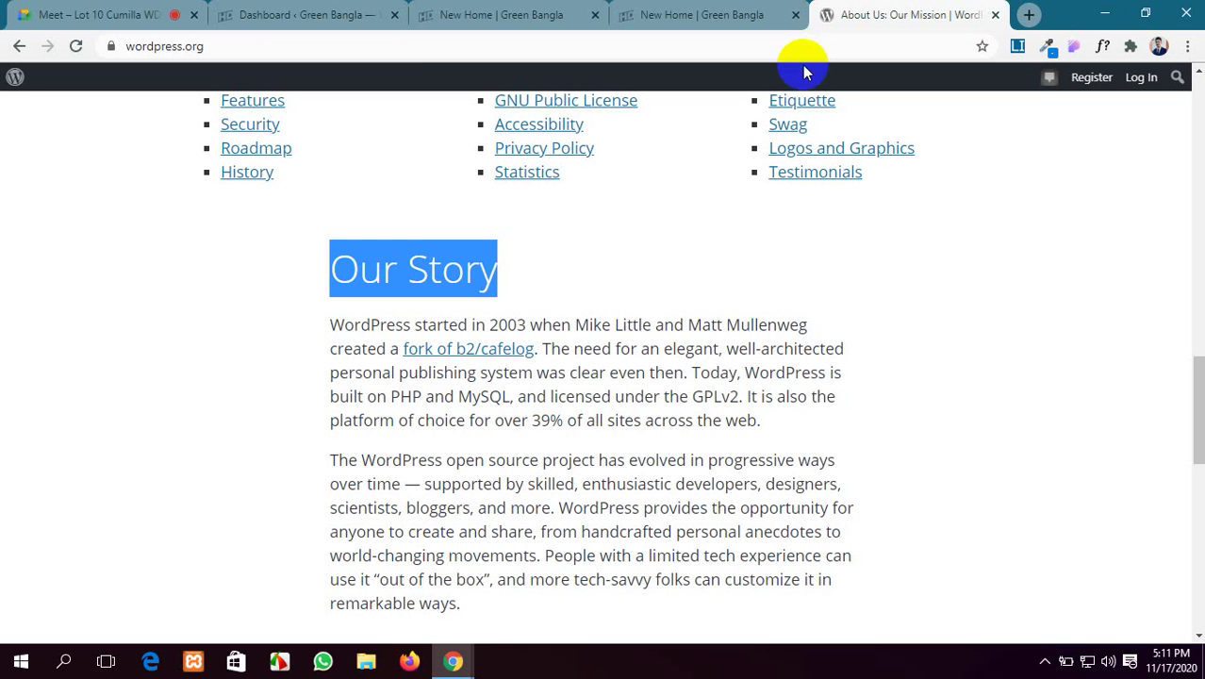
left_click_drag(834, 400, 318, 330)
key("ctrl+c")
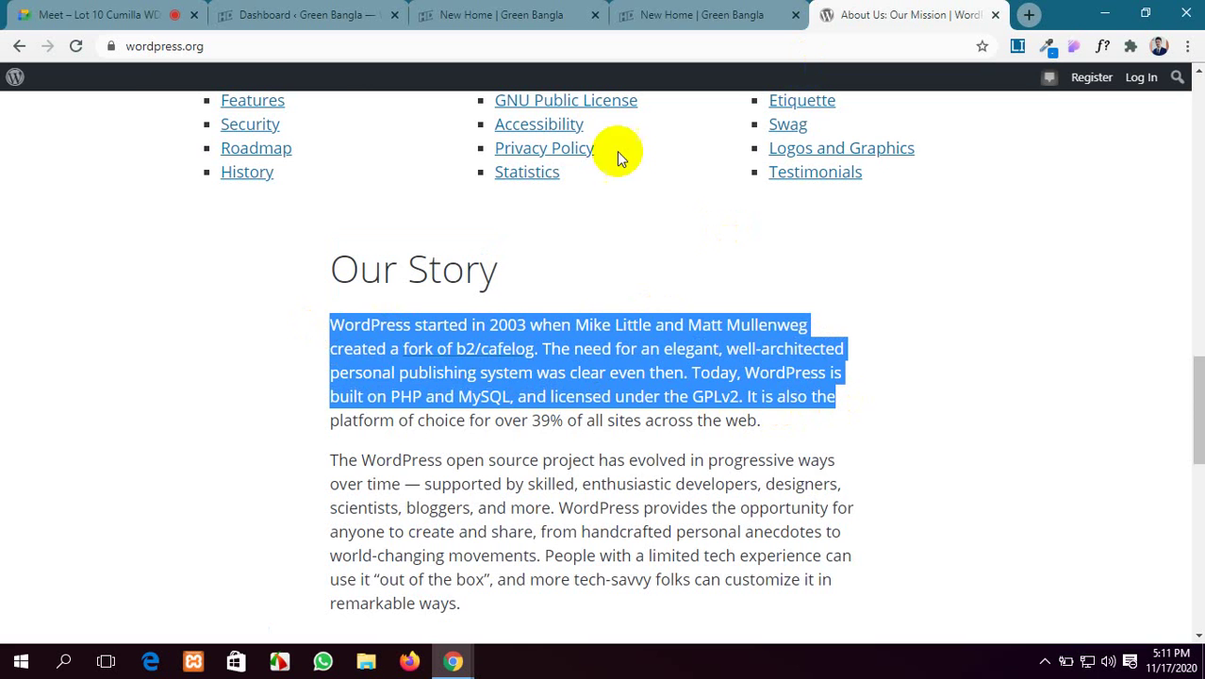
left_click(728, 11)
left_click(501, 14)
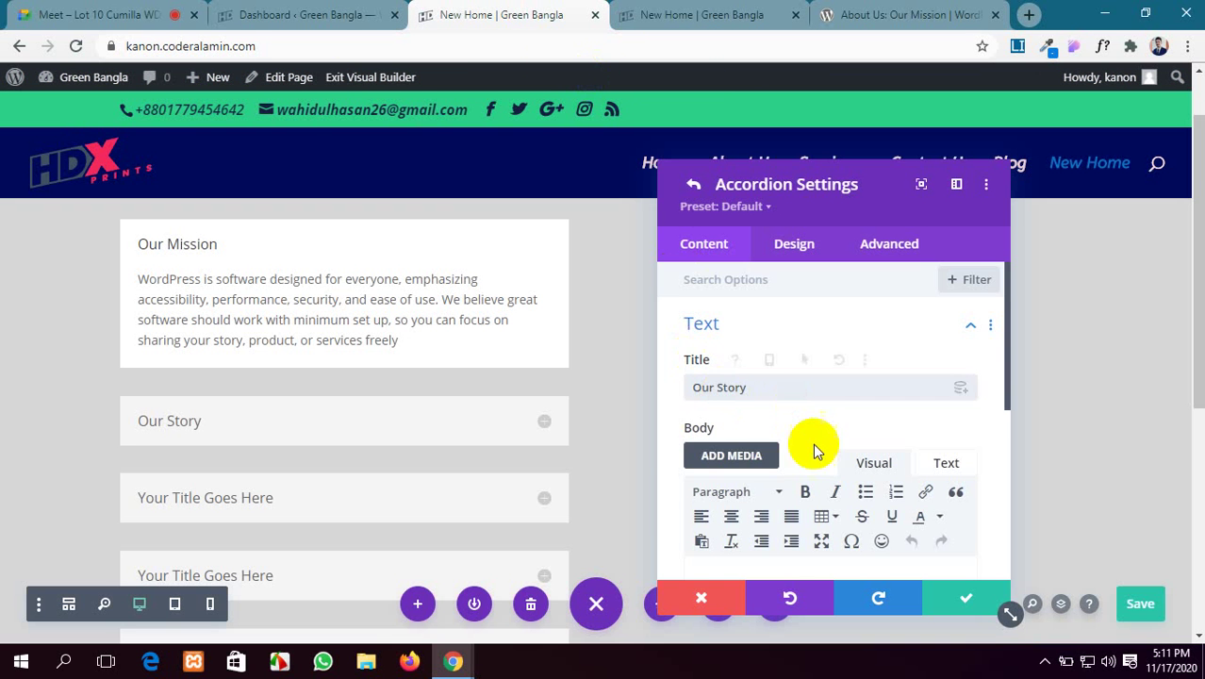
scroll(825, 453, "down", 3)
scroll(748, 374, "down", 3)
scroll(842, 368, "up", 1)
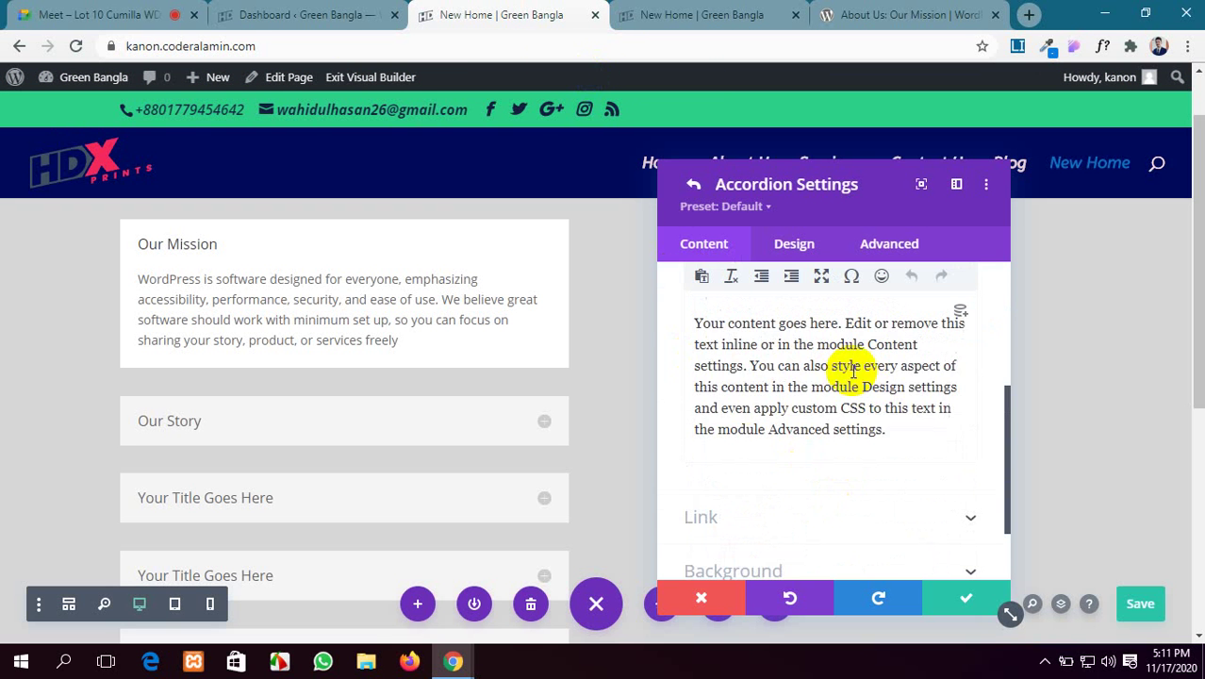
left_click_drag(886, 430, 683, 320)
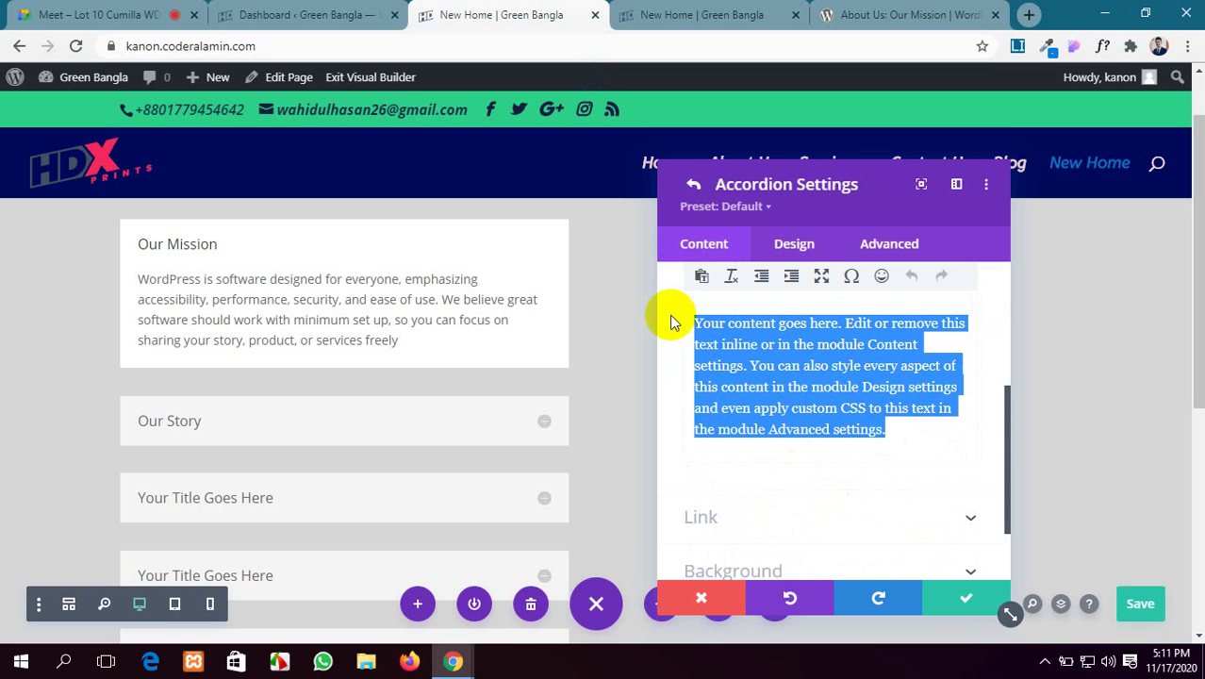
key("ctrl+v")
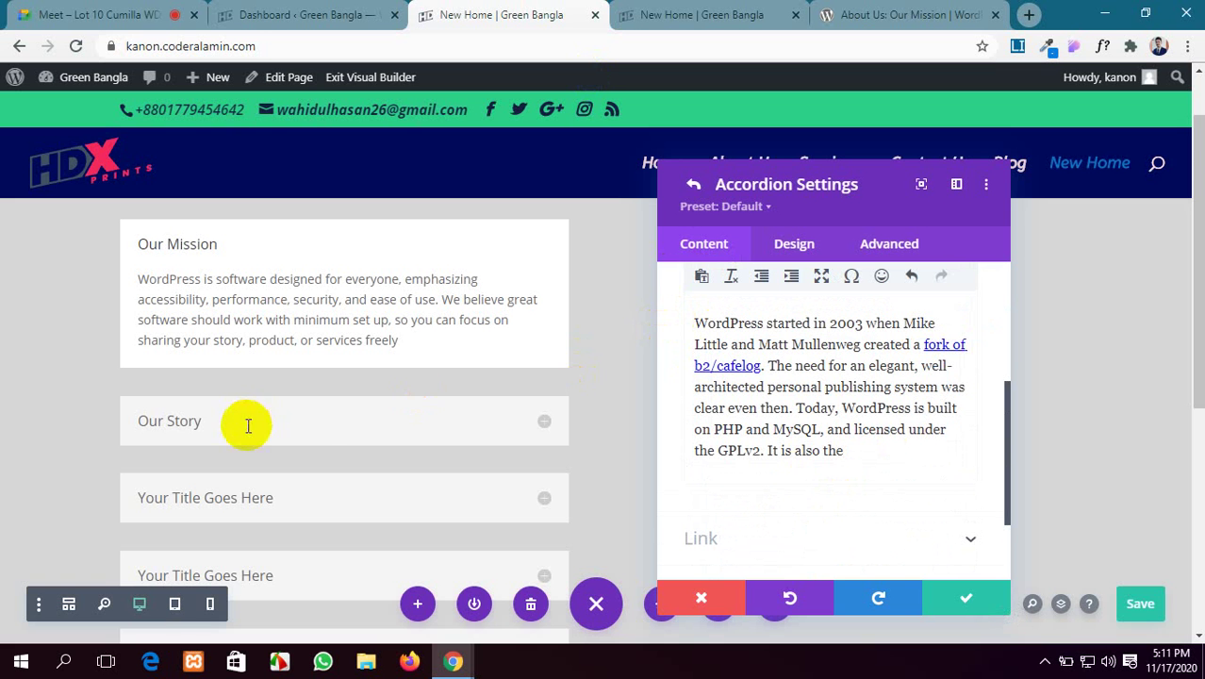
Step: Expand the Our Story item on the page and delete the linked words "fork of b2/cafelog." from its body text
scroll(432, 418, "down", 1)
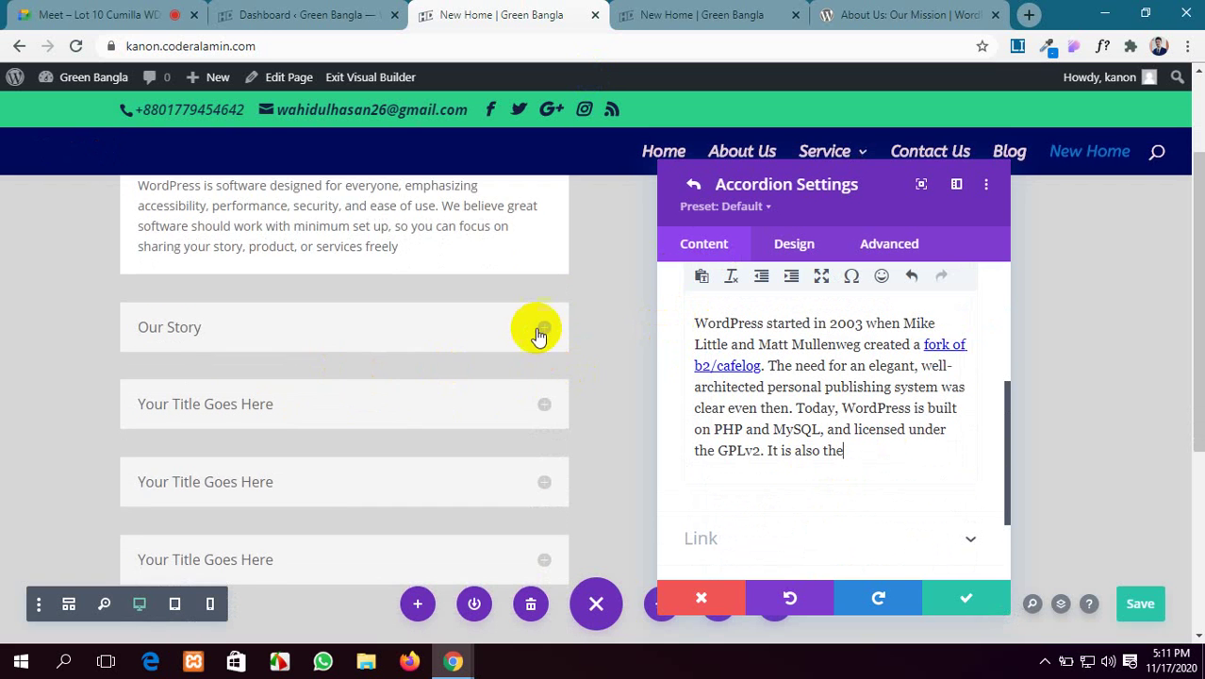
left_click(538, 327)
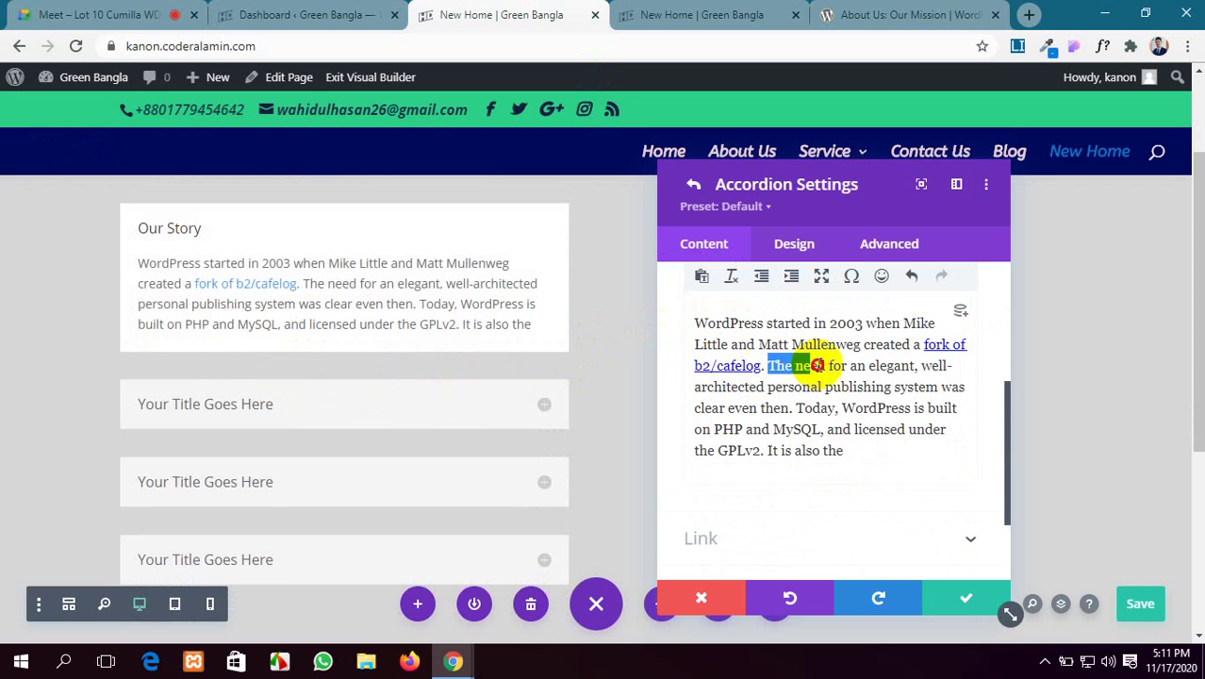
left_click_drag(816, 365, 904, 344)
key("BackSpace")
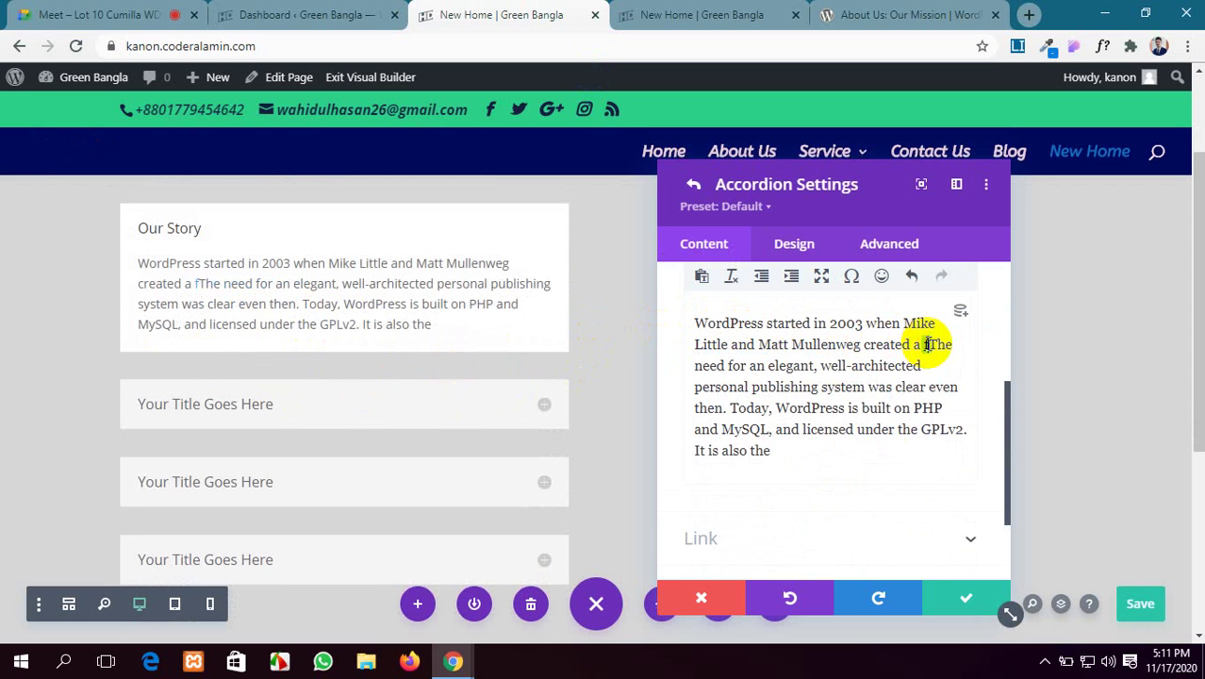
key("BackSpace")
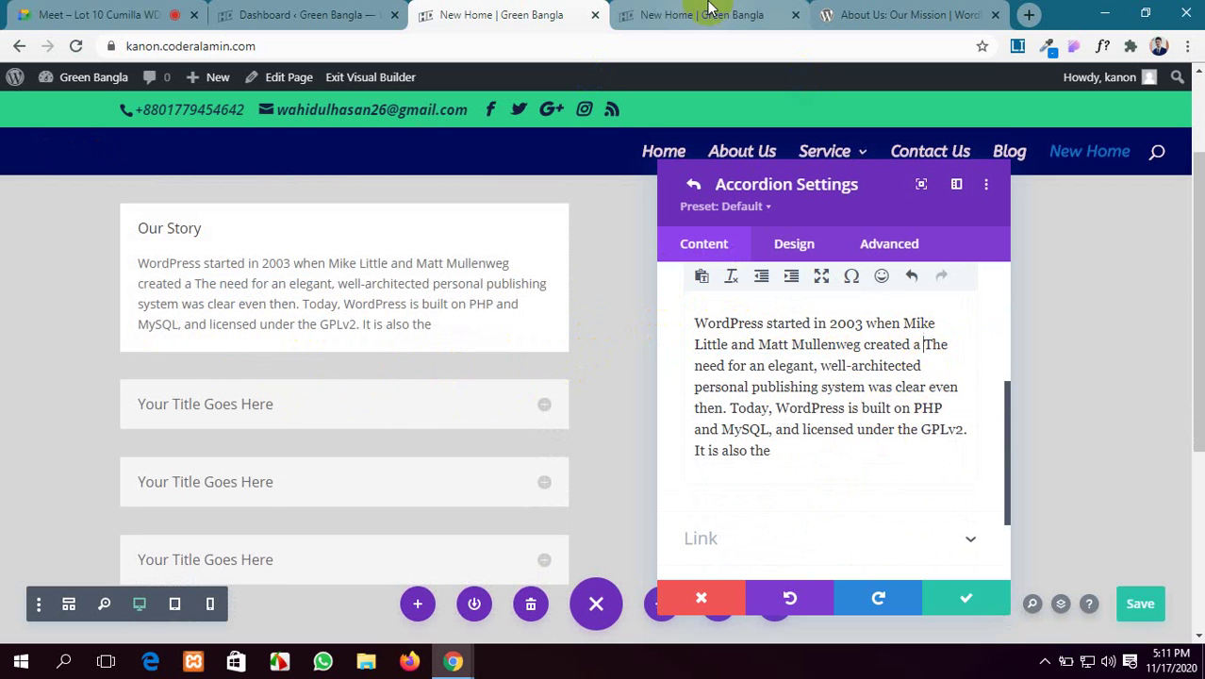
Step: Copy the "Bill of Rights" heading from the WordPress.org About page and save the Our Story accordion item
left_click(943, 14)
scroll(697, 309, "down", 5)
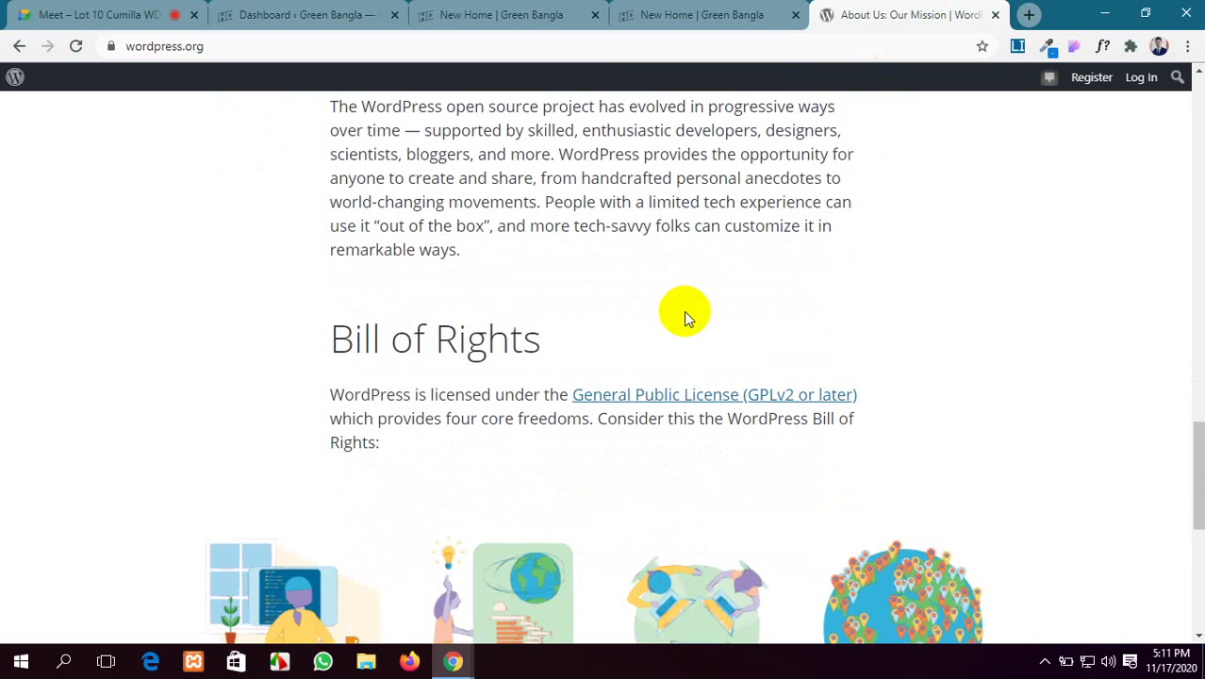
left_click_drag(565, 250, 331, 250)
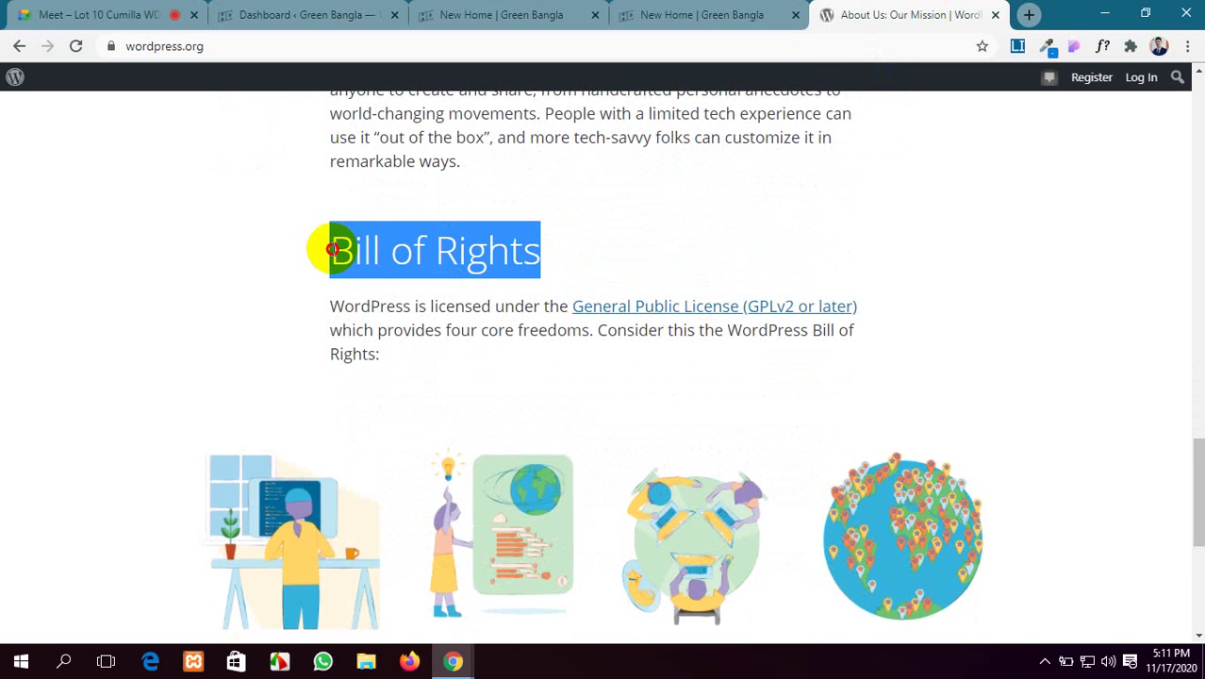
left_click(703, 14)
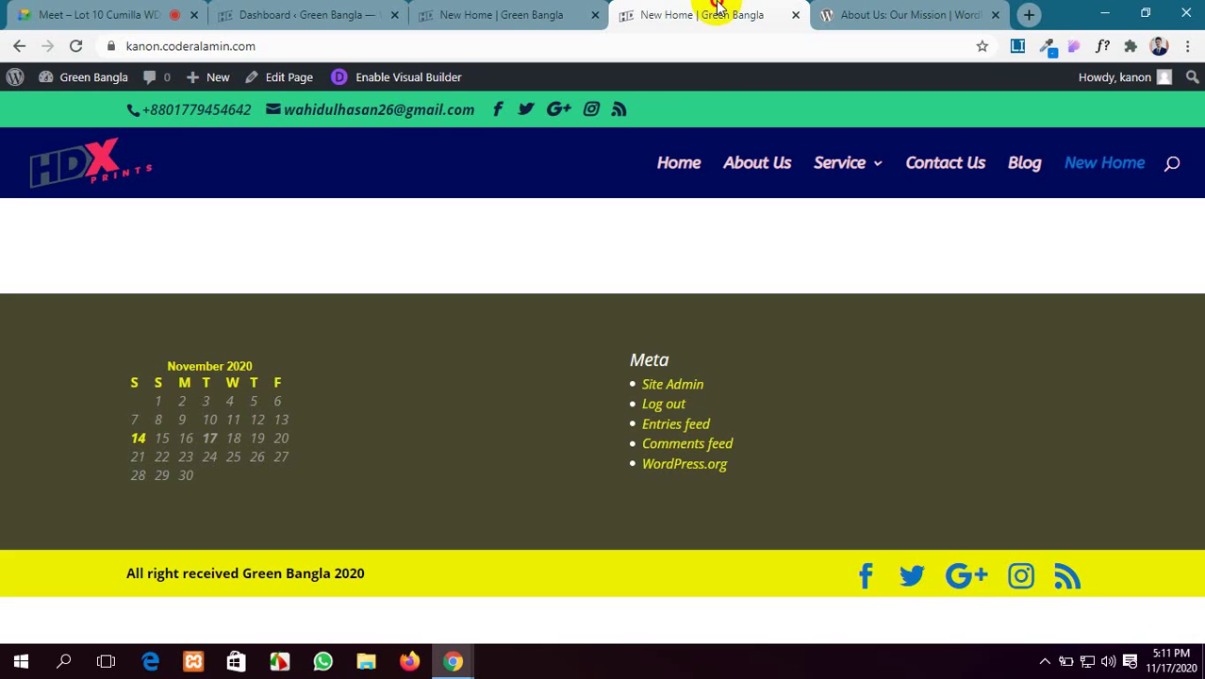
left_click(515, 14)
scroll(779, 463, "up", 3)
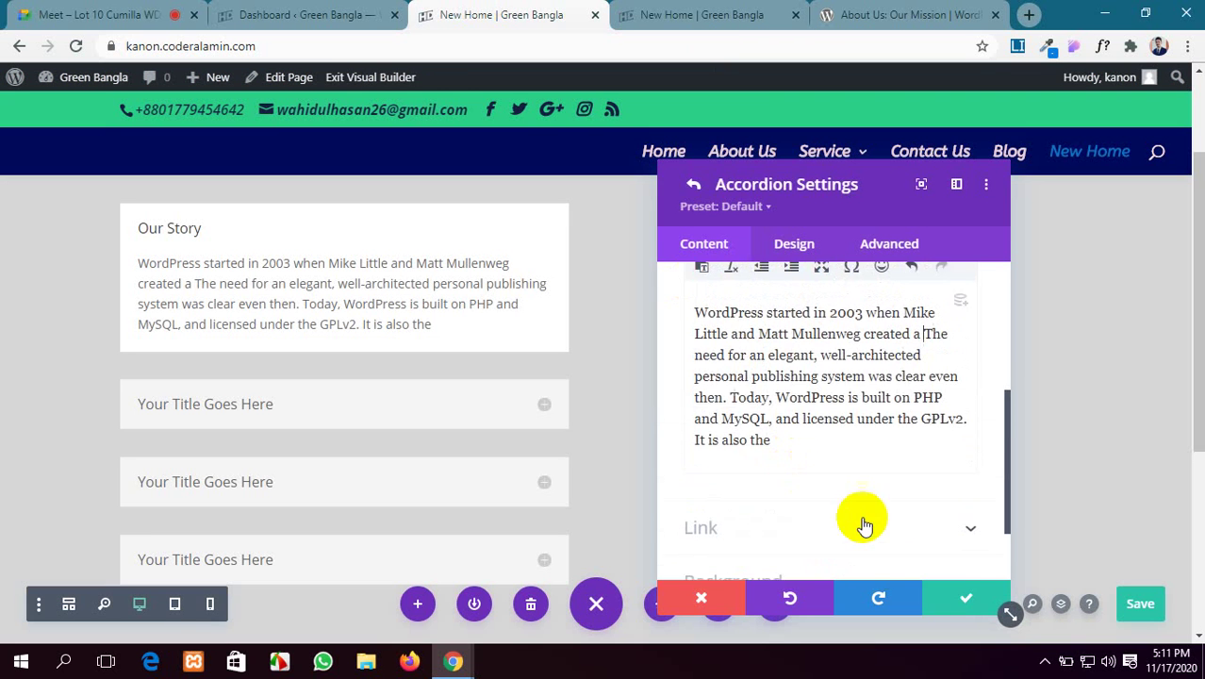
left_click(948, 601)
scroll(745, 355, "up", 1)
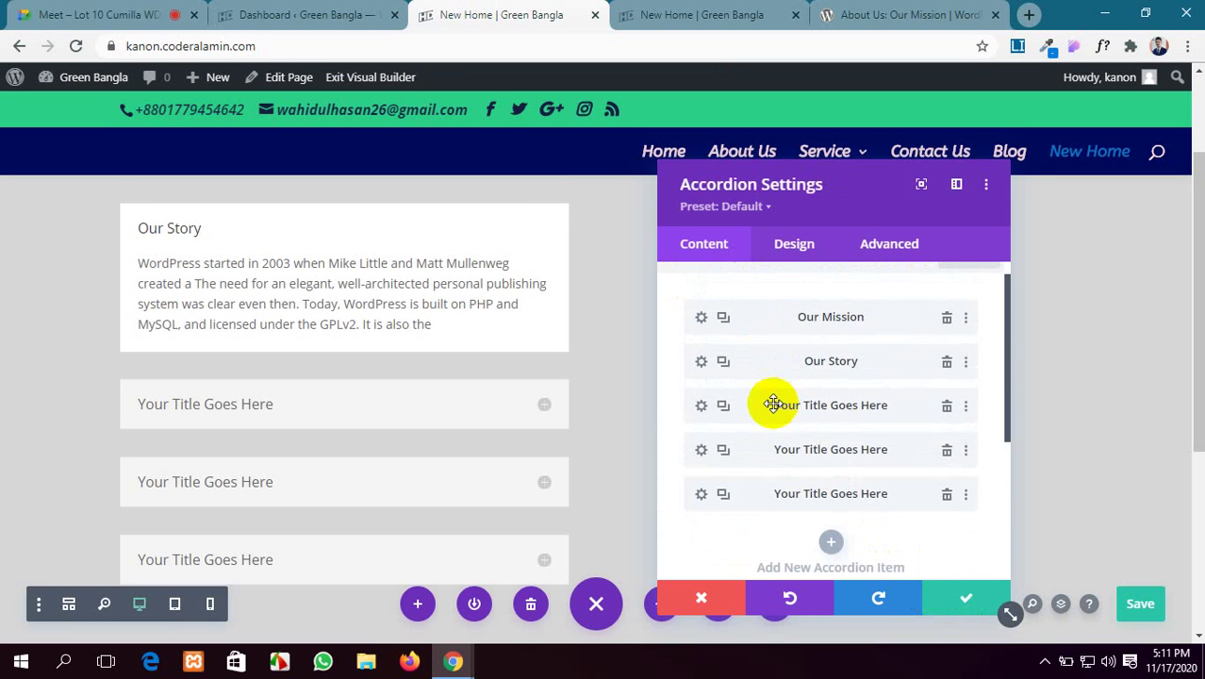
Step: Replace the third accordion item's title with the copied heading "Bill of Rights" and save the item
left_click(699, 404)
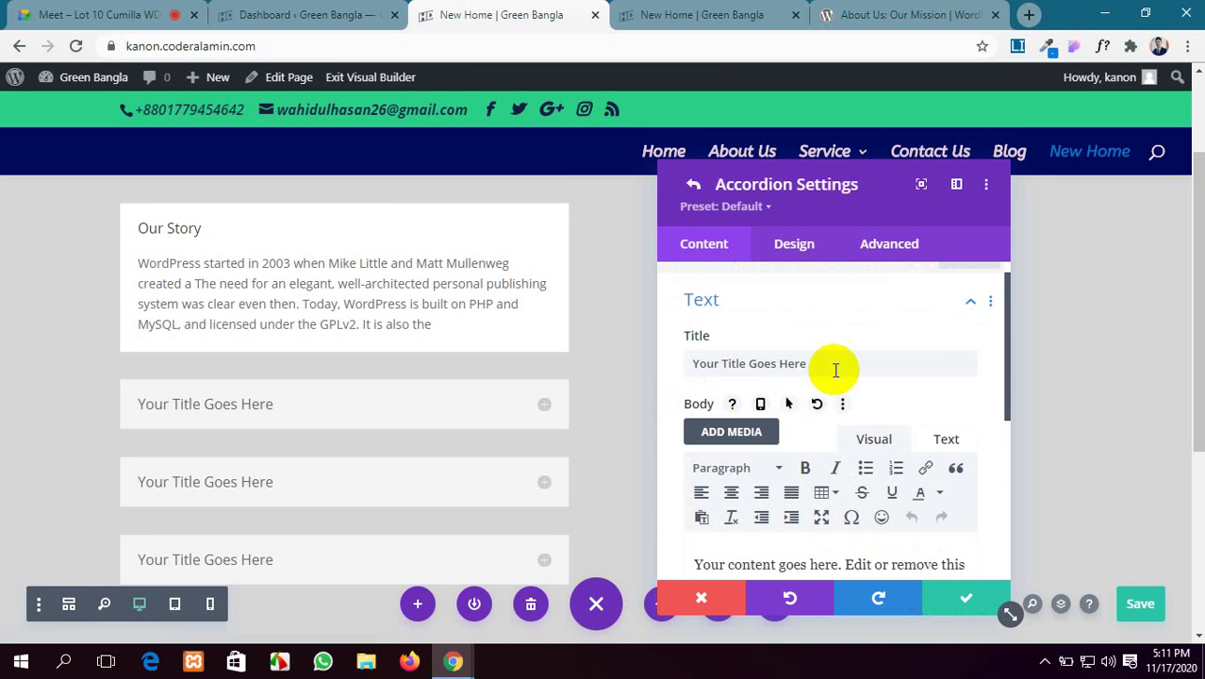
left_click_drag(807, 363, 652, 366)
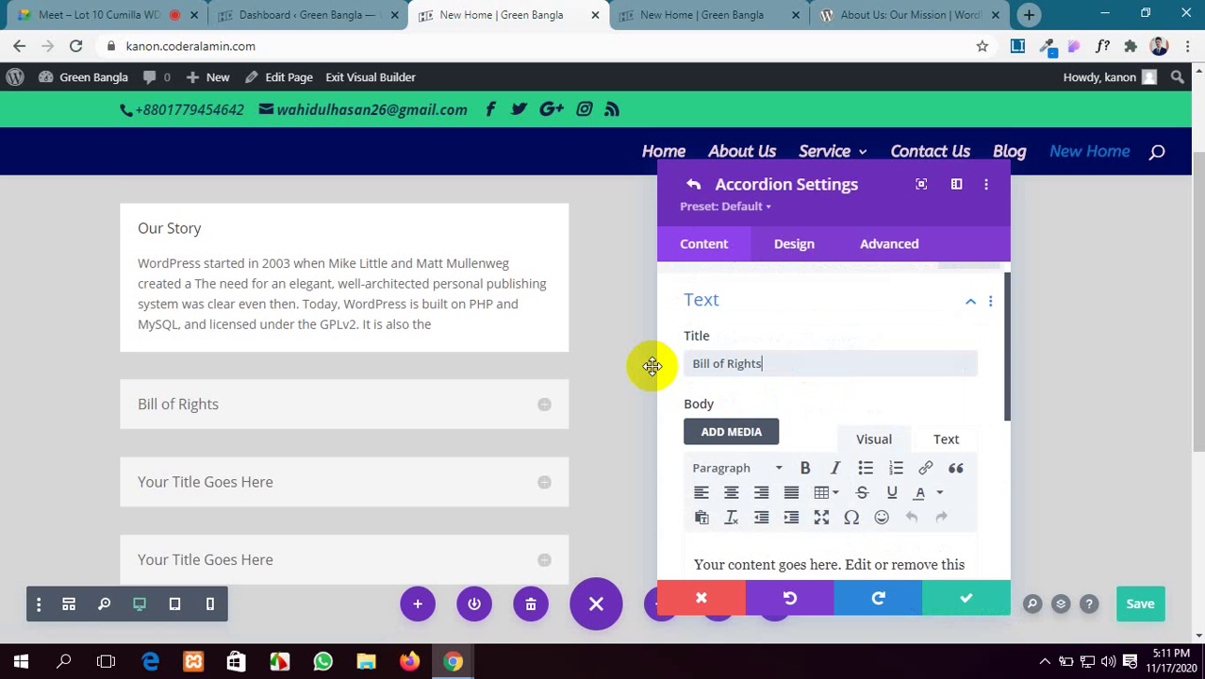
scroll(891, 474, "down", 2)
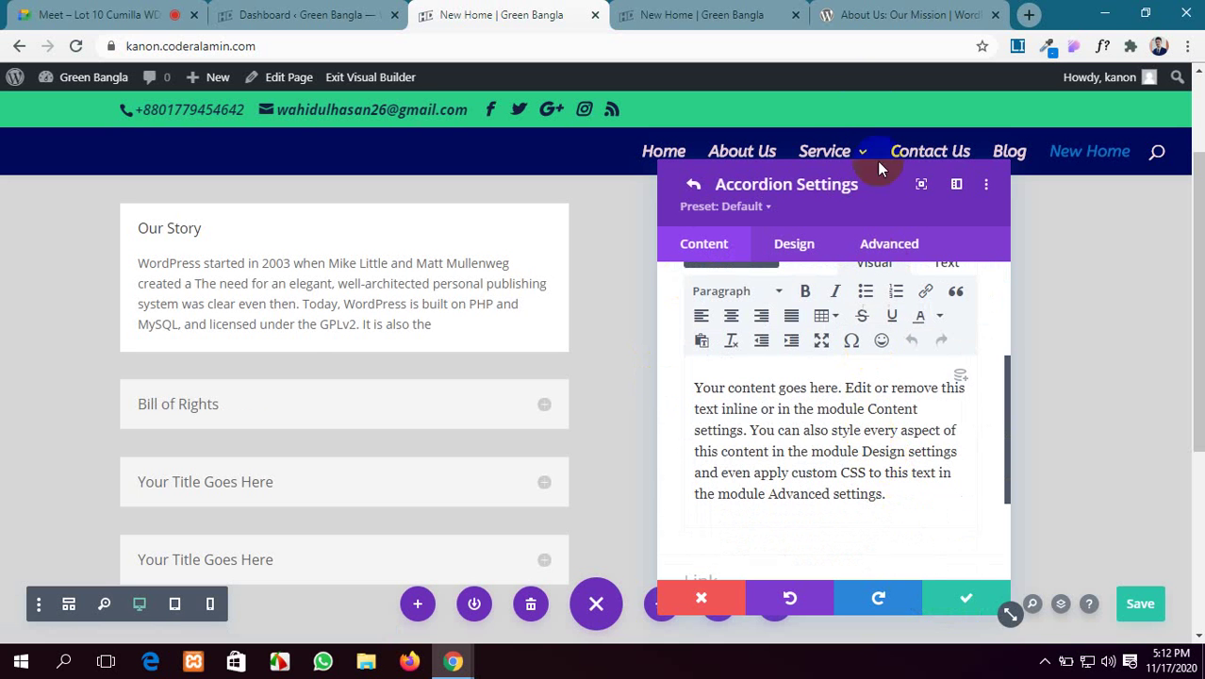
left_click(951, 592)
Step: Replace the fourth item's body with the About page text from "The WordPress open source project" through "handcrafted personal anecdotes to", and save the item
scroll(870, 447, "down", 1)
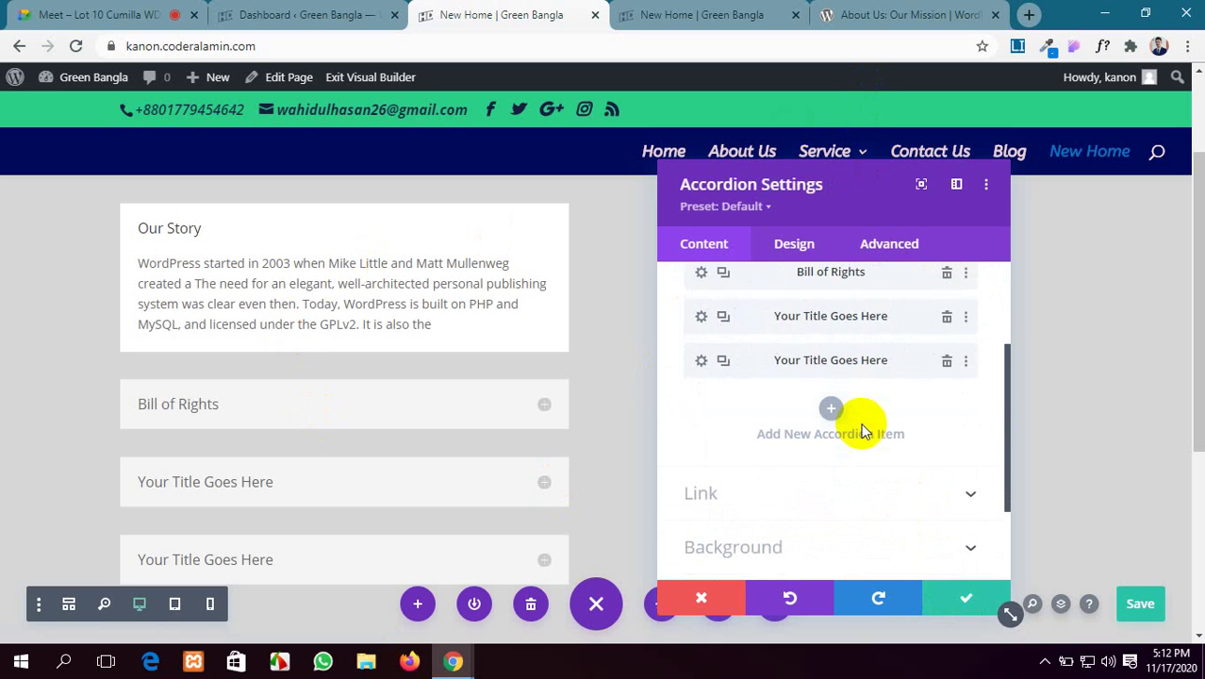
left_click(699, 321)
scroll(790, 399, "down", 1)
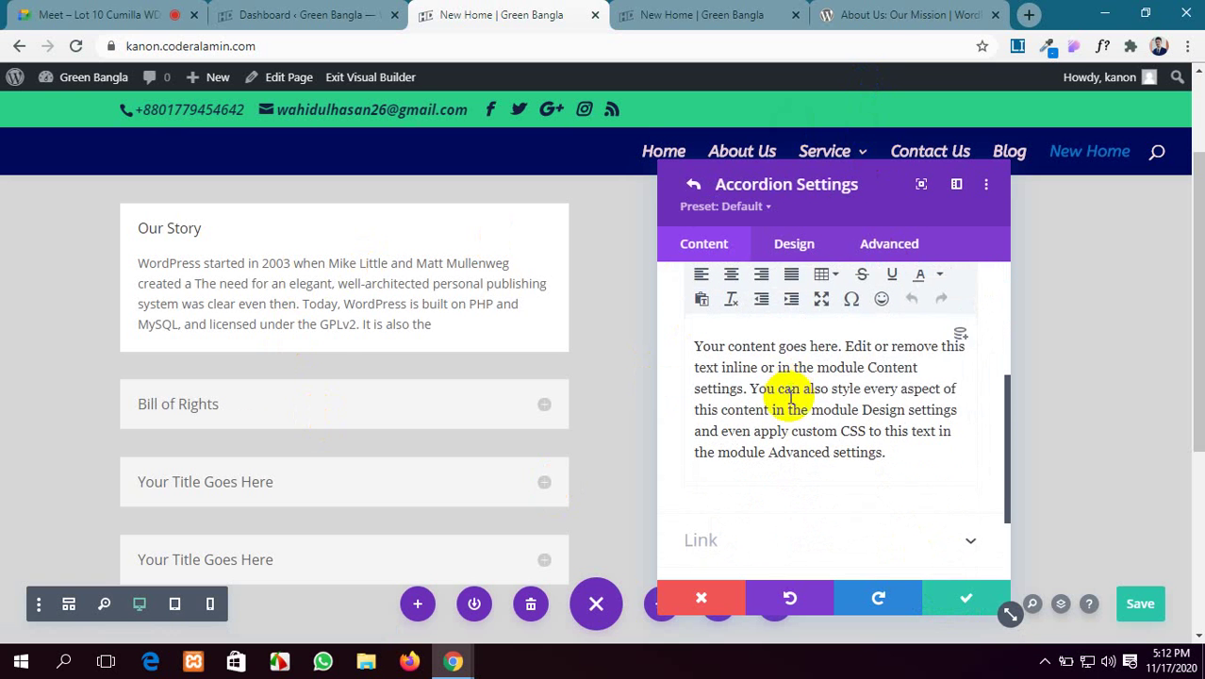
left_click(868, 14)
scroll(672, 269, "up", 3)
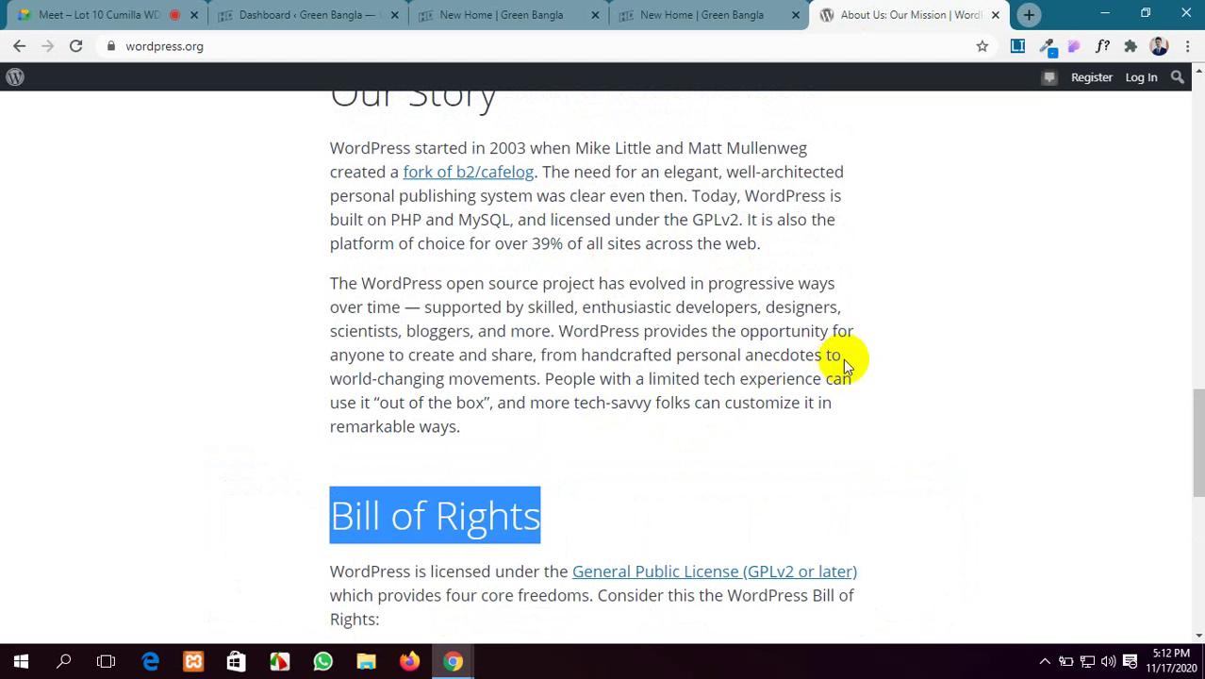
left_click_drag(841, 357, 356, 283)
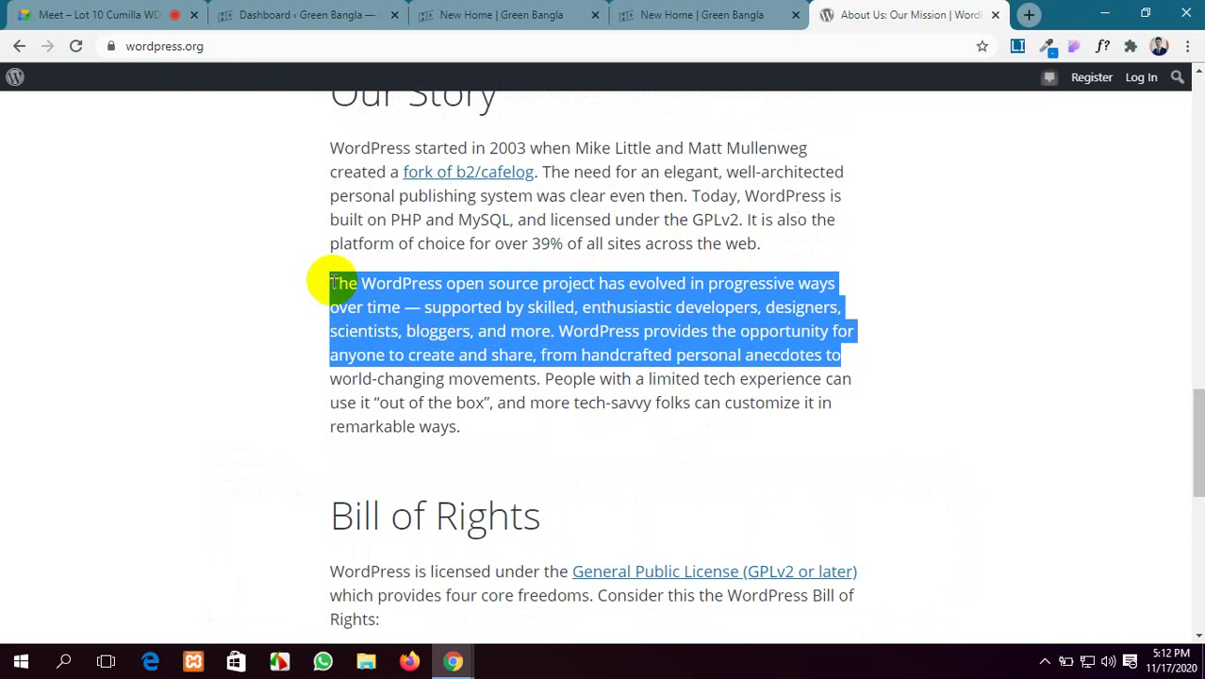
left_click(573, 7)
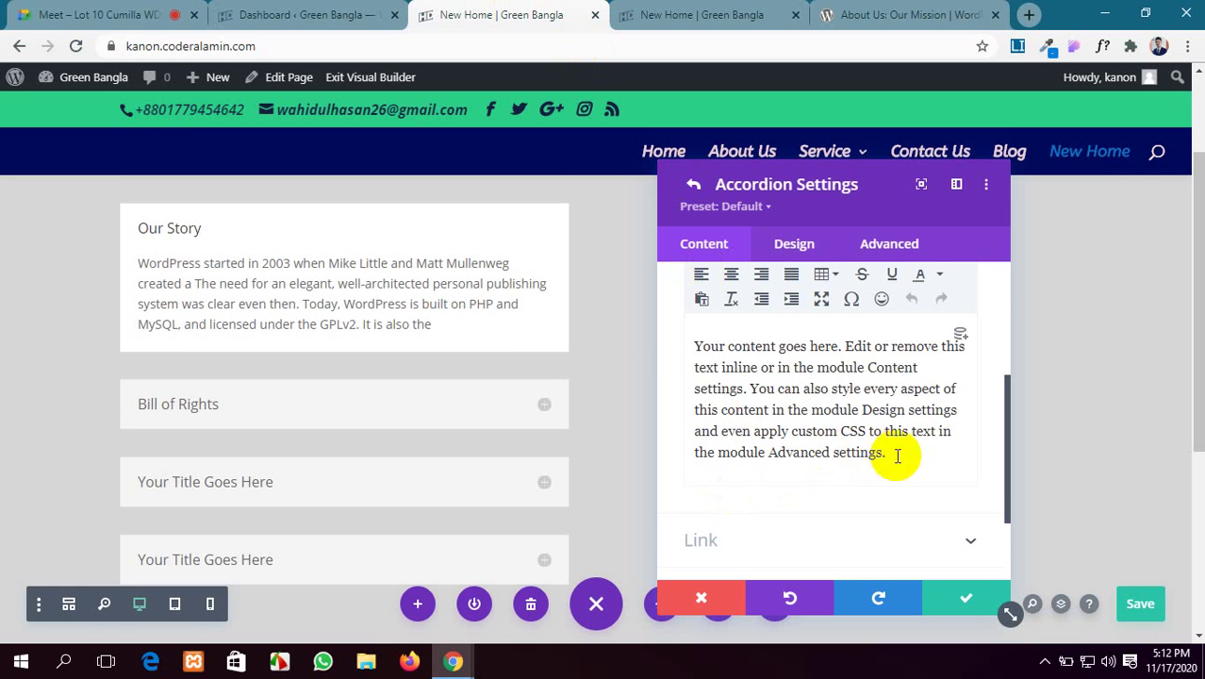
left_click_drag(895, 452, 663, 327)
type("The WordPress open source project has evolved in progressive ways over time — supported by skilled, enthusiastic developers, designers, scientists, bloggers, and more. WordPress provides the opportunity for anyone to create and share, from handcrafted personal anecdotes to")
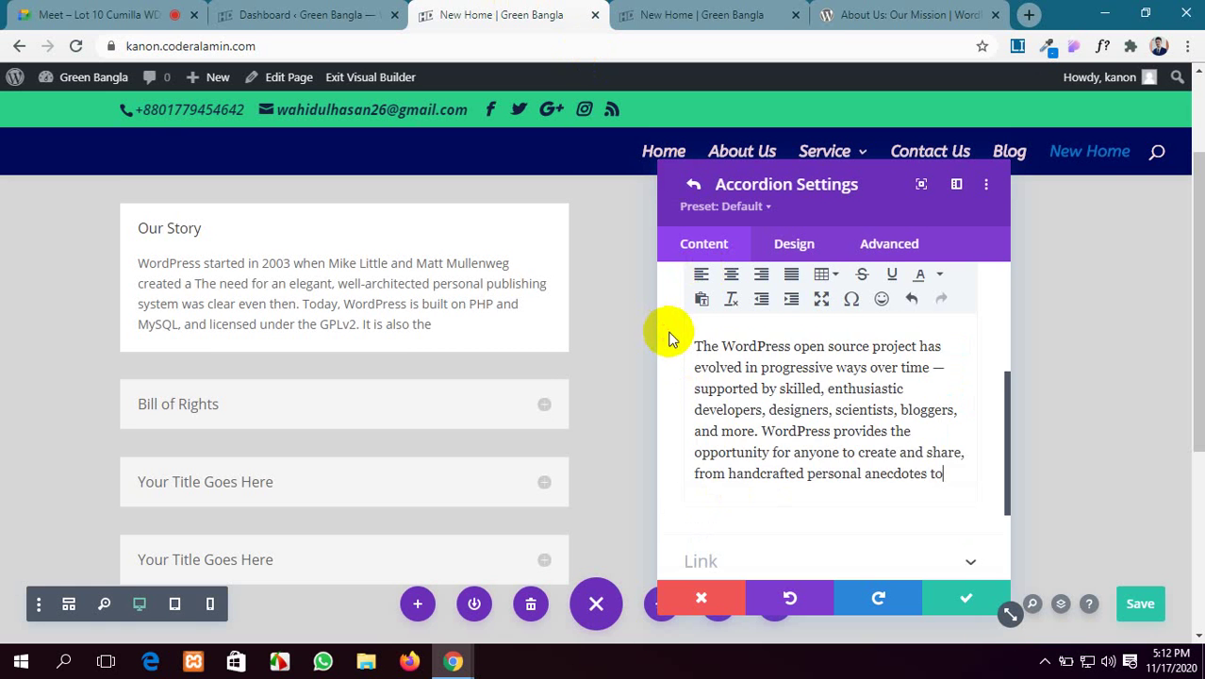
left_click(965, 606)
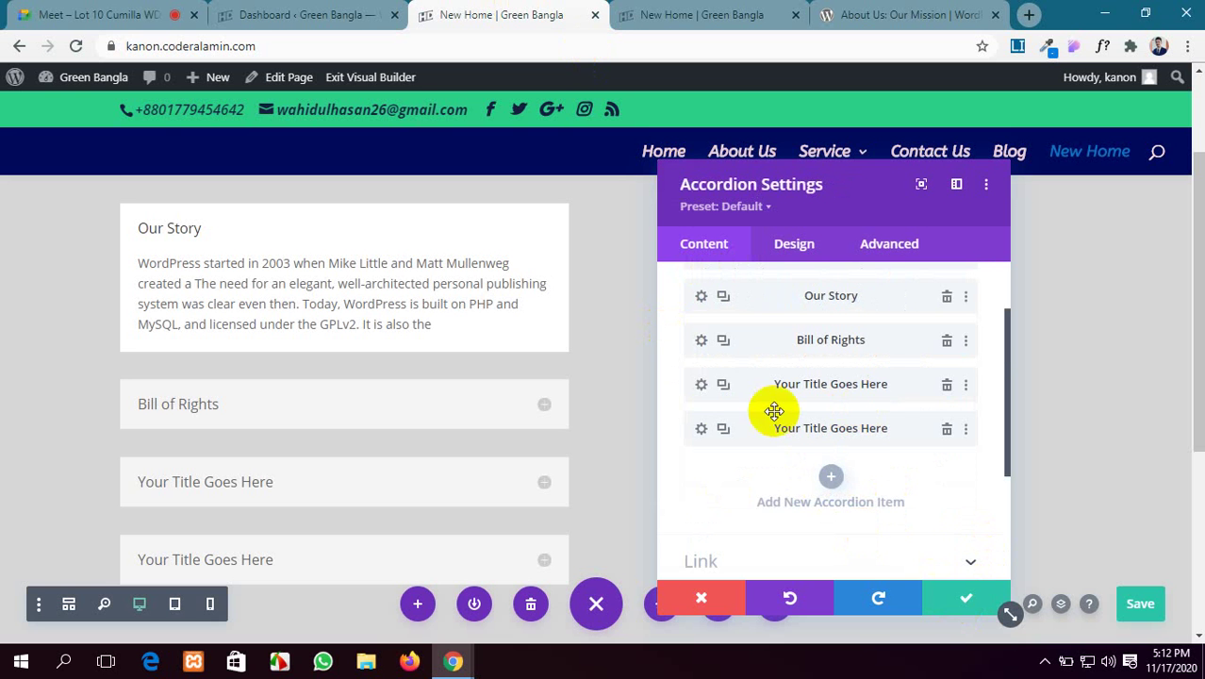
Step: Copy the "The People" heading from the WordPress.org About page into the fourth accordion item's title and save the item
left_click(702, 387)
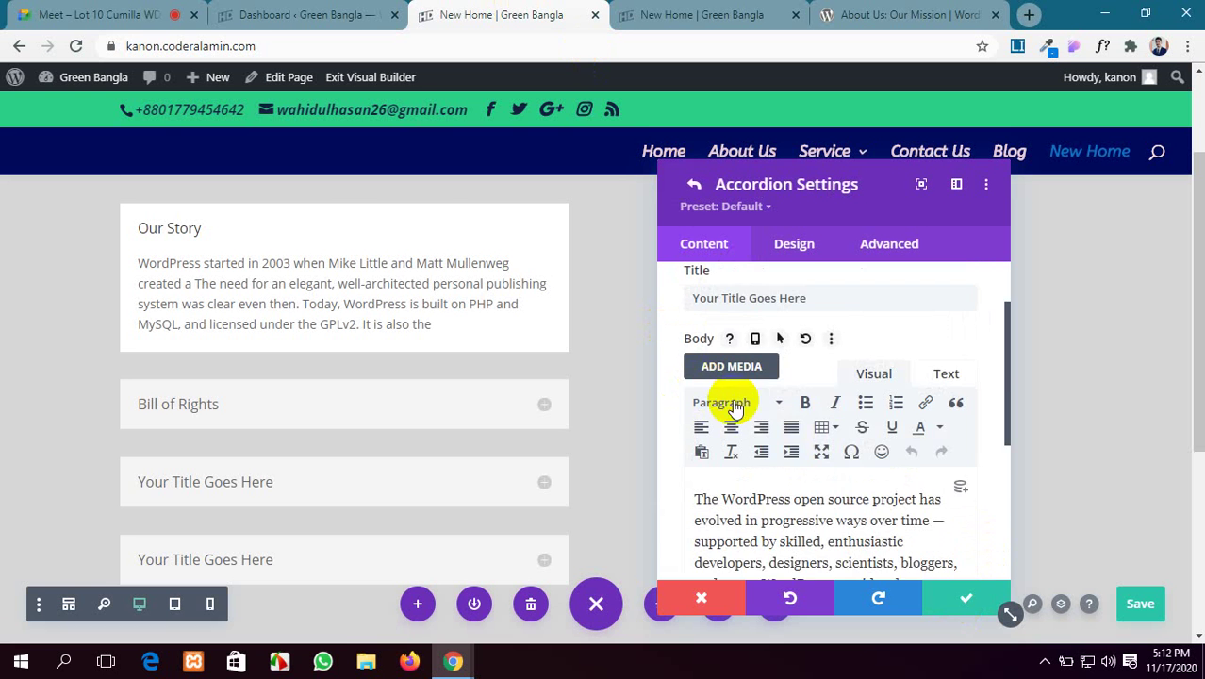
scroll(745, 377, "down", 1)
left_click(901, 10)
scroll(516, 436, "down", 10)
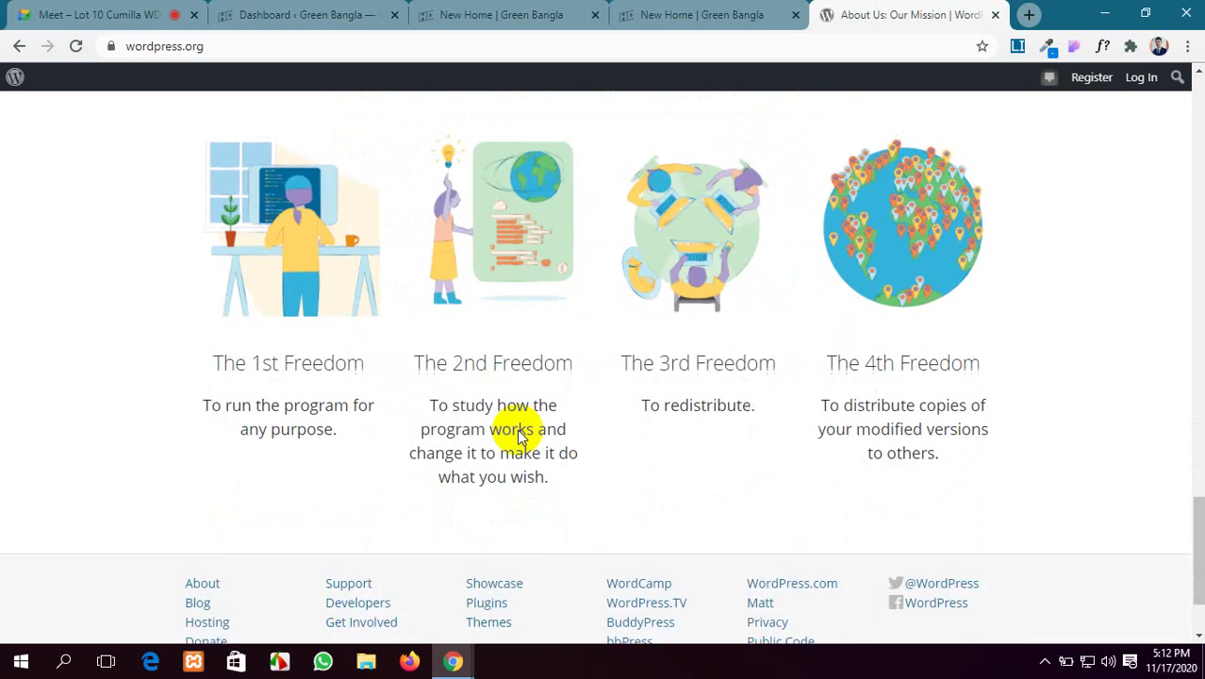
scroll(394, 266, "up", 10)
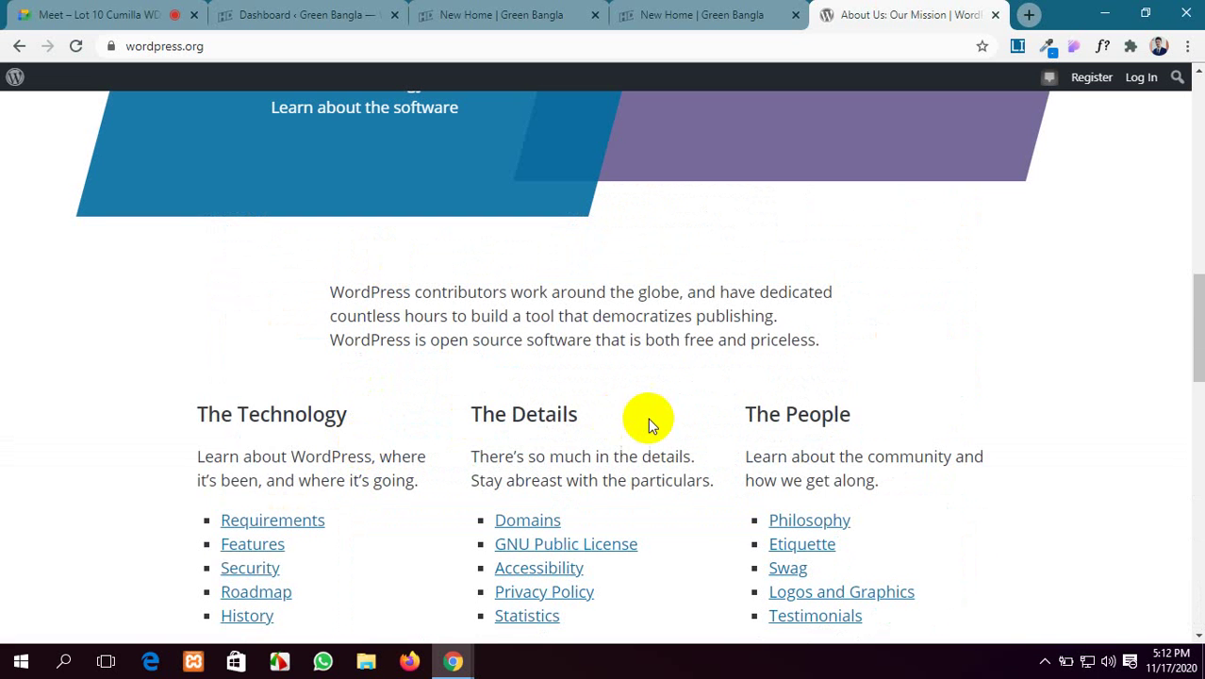
left_click_drag(863, 417, 769, 415)
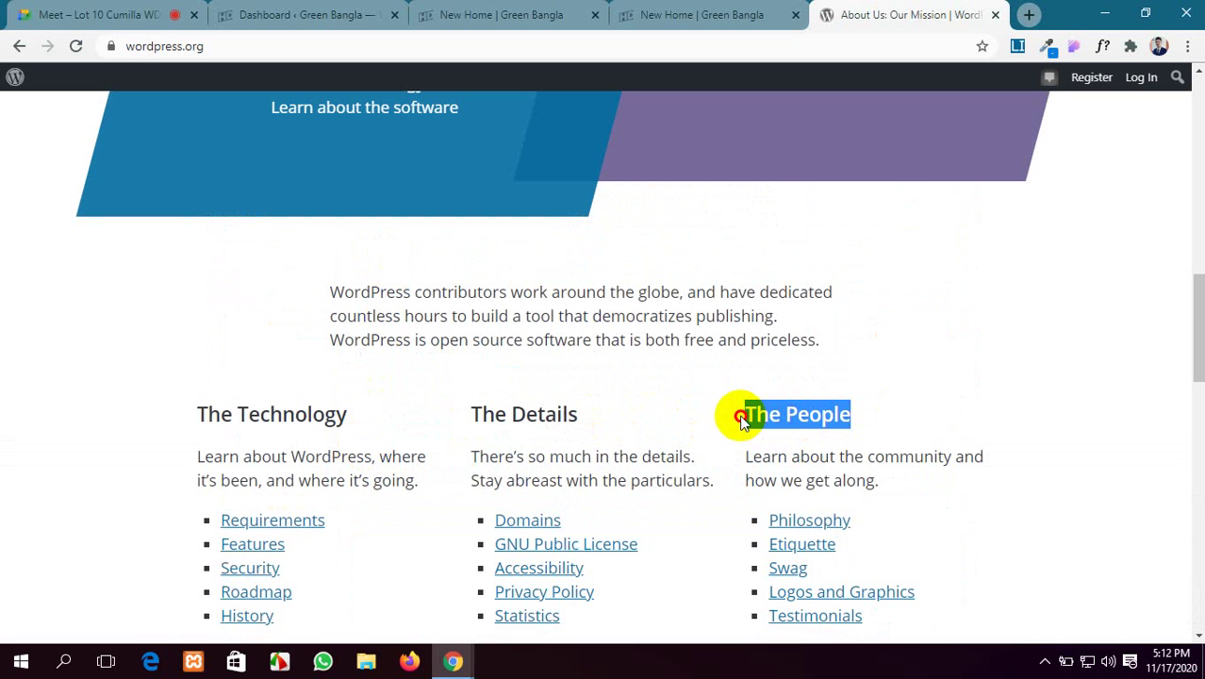
left_click(535, 13)
scroll(805, 306, "up", 5)
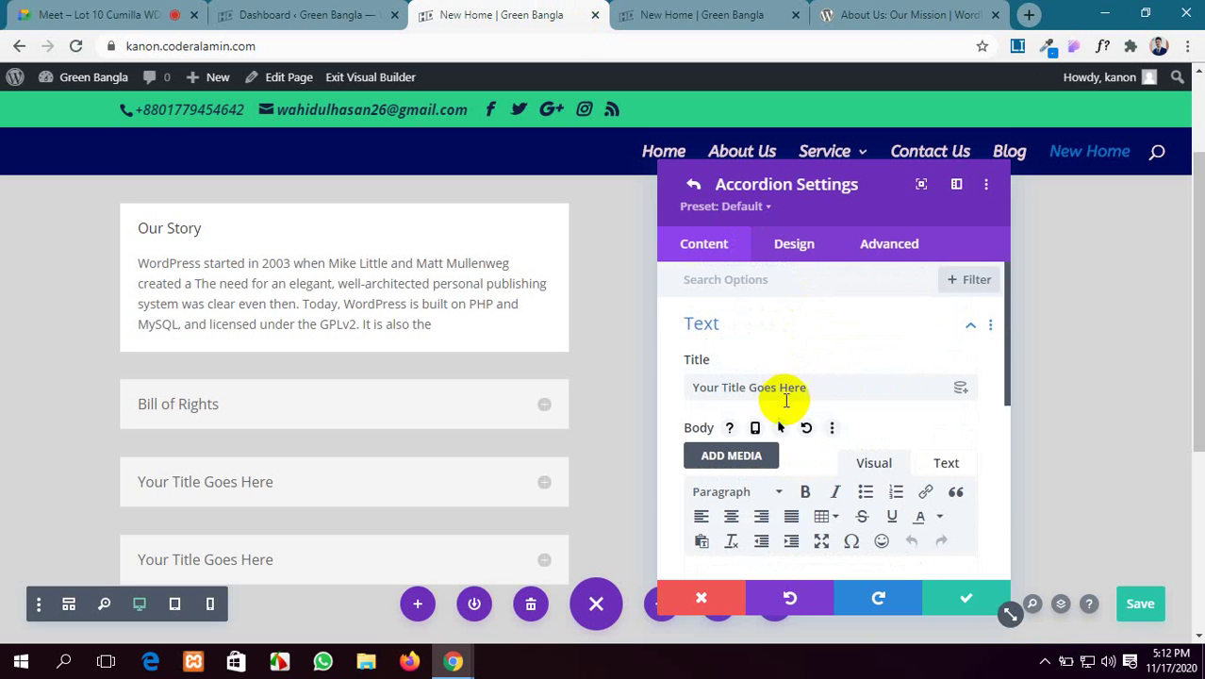
left_click_drag(809, 387, 655, 384)
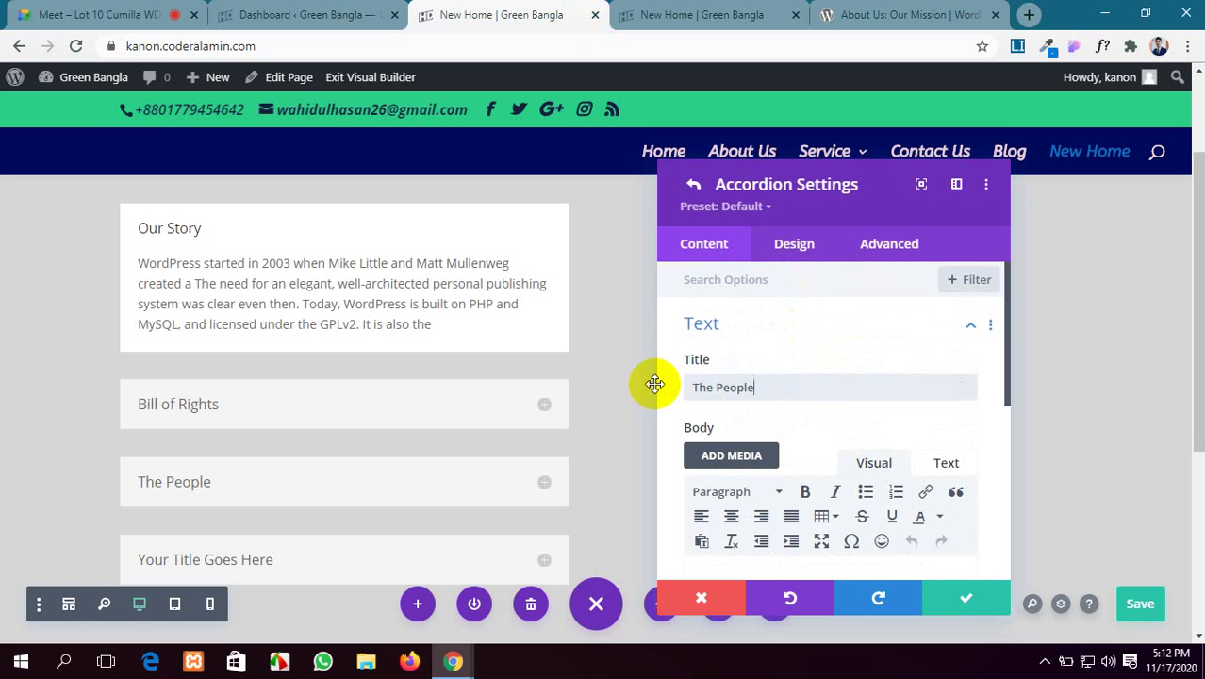
scroll(755, 472, "down", 4)
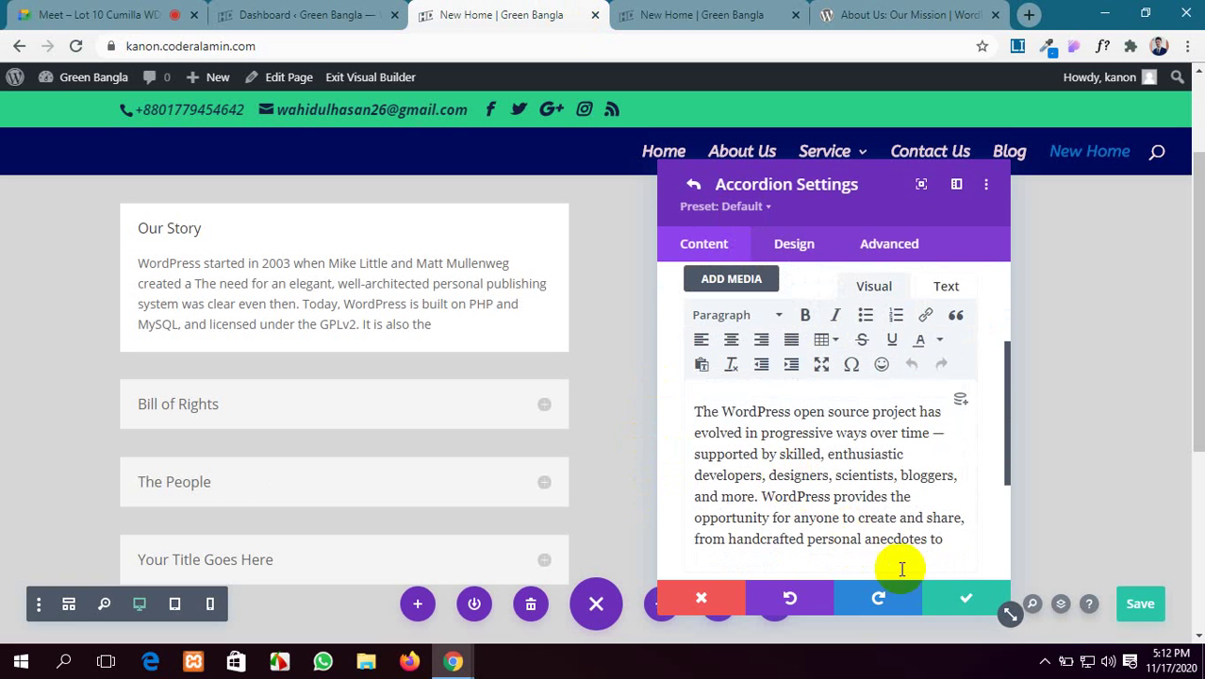
left_click(941, 604)
Step: Delete the unused fifth accordion item, "Your Title Goes Here", and save the page
scroll(815, 411, "down", 2)
scroll(877, 408, "up", 3)
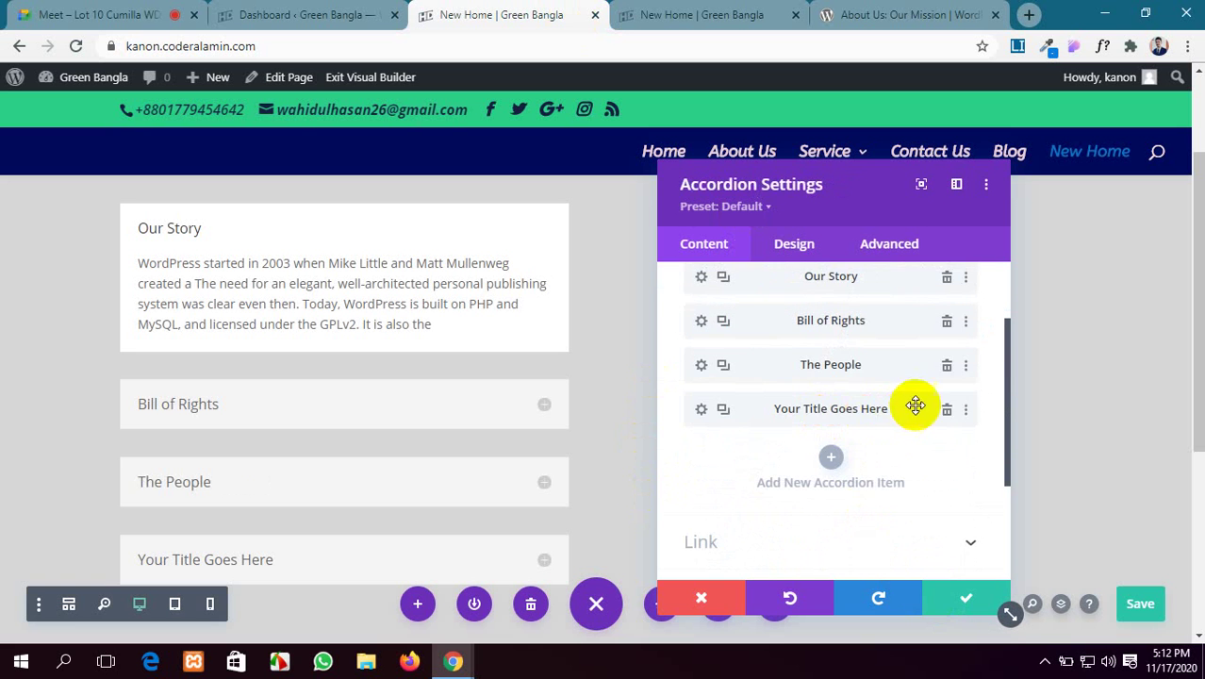
left_click(947, 409)
scroll(802, 396, "up", 3)
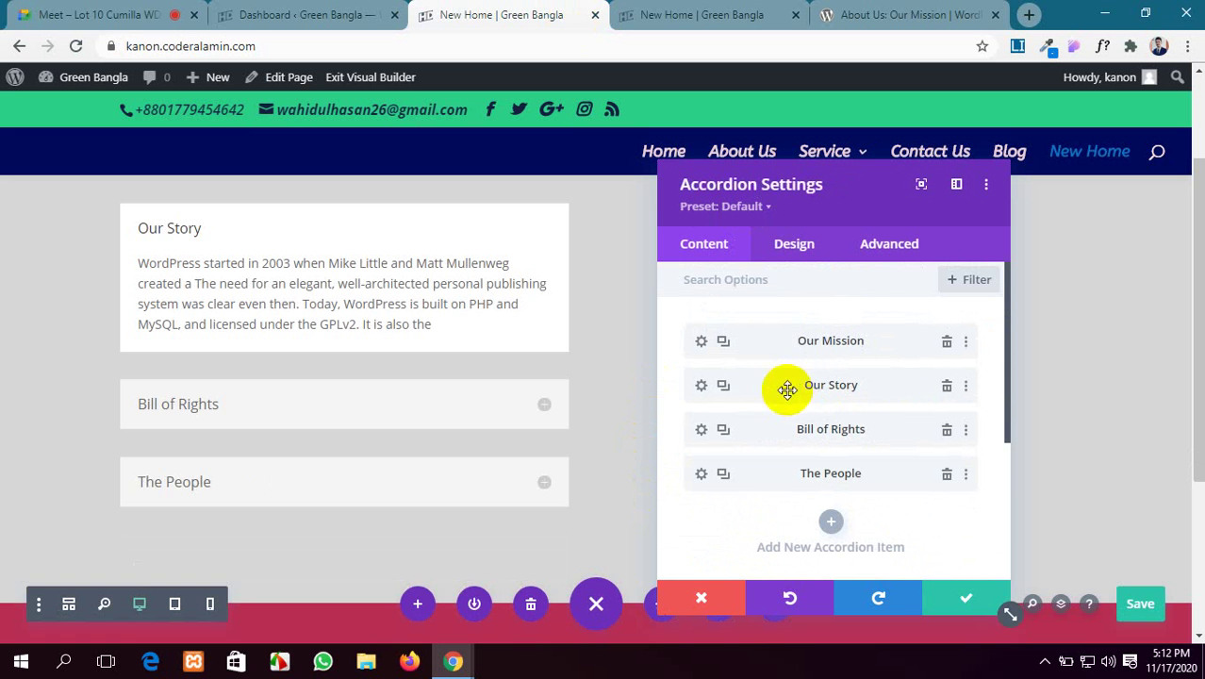
scroll(325, 399, "down", 1)
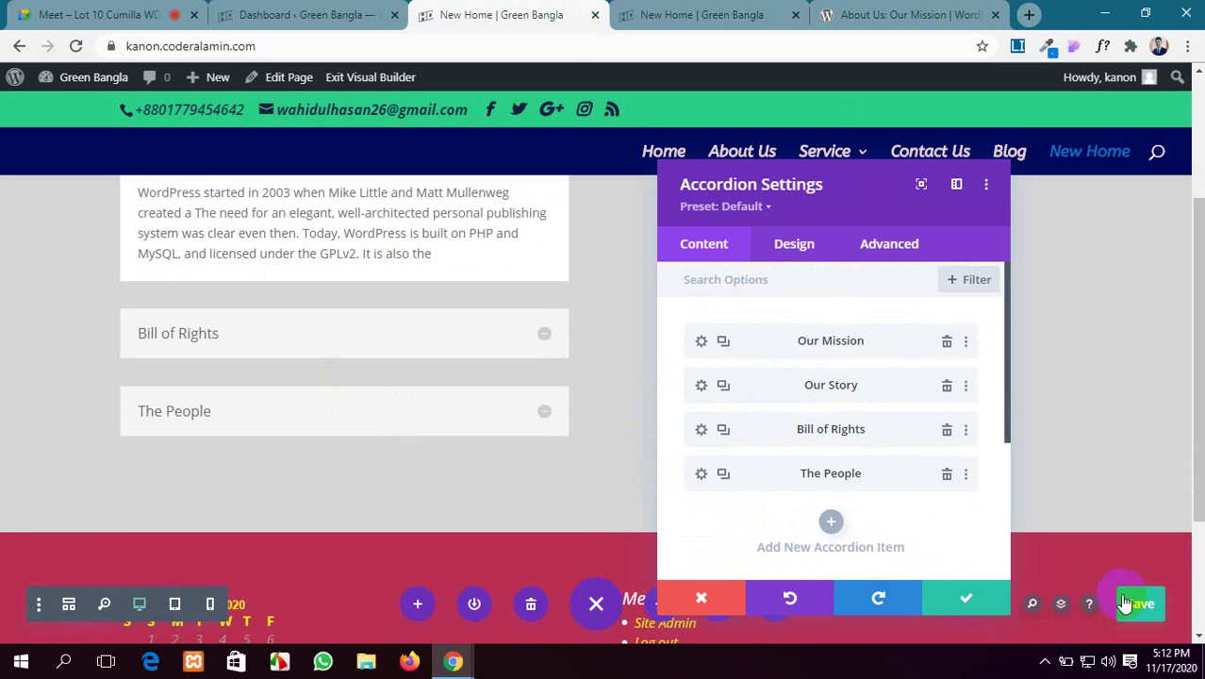
Step: Reload the live New Home page and expand each accordion item in turn to check its text and toggling
left_click(821, 13)
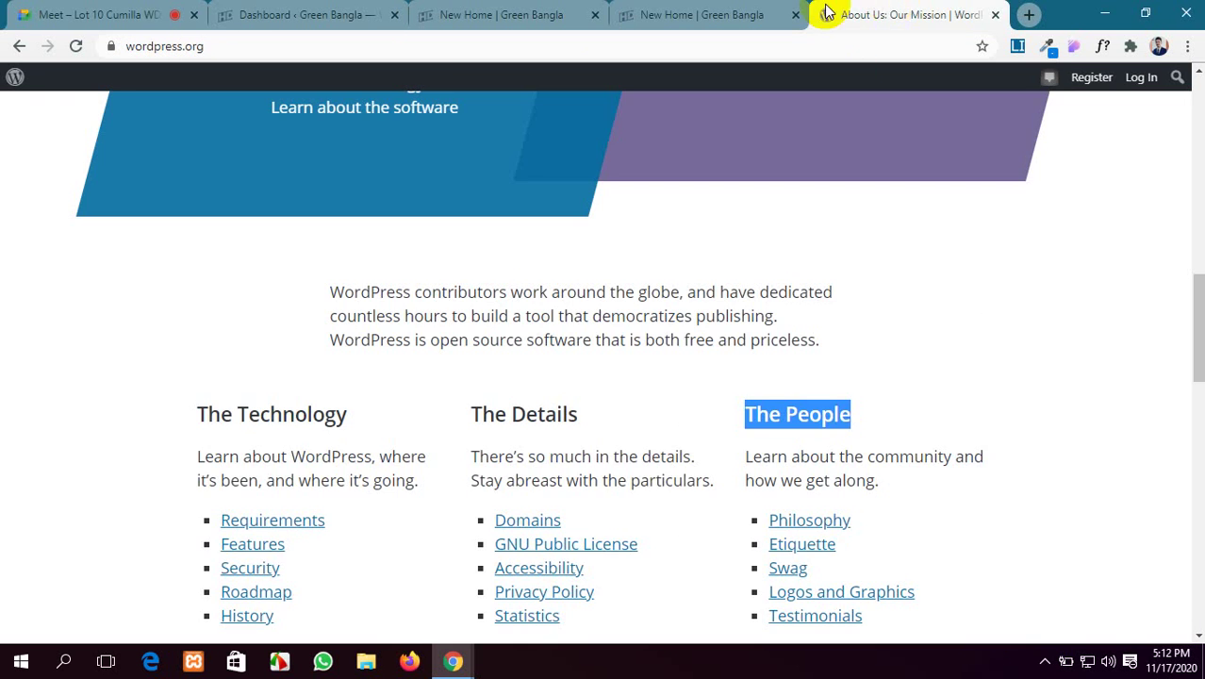
left_click(787, 12)
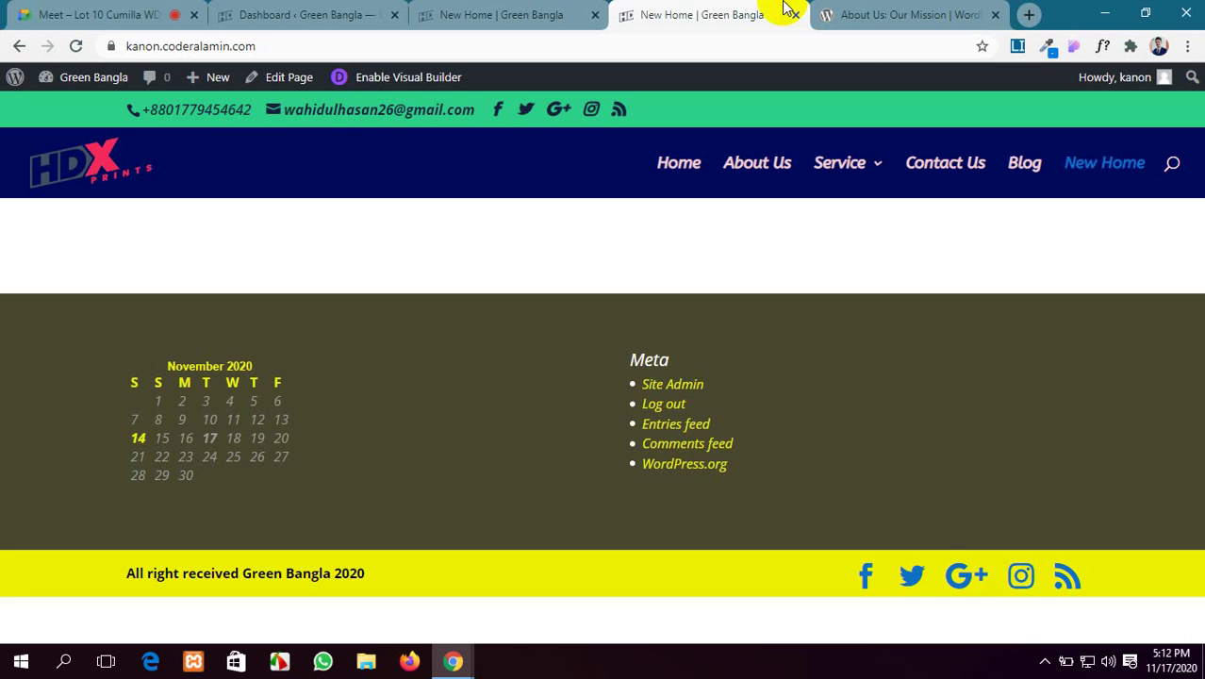
left_click(74, 47)
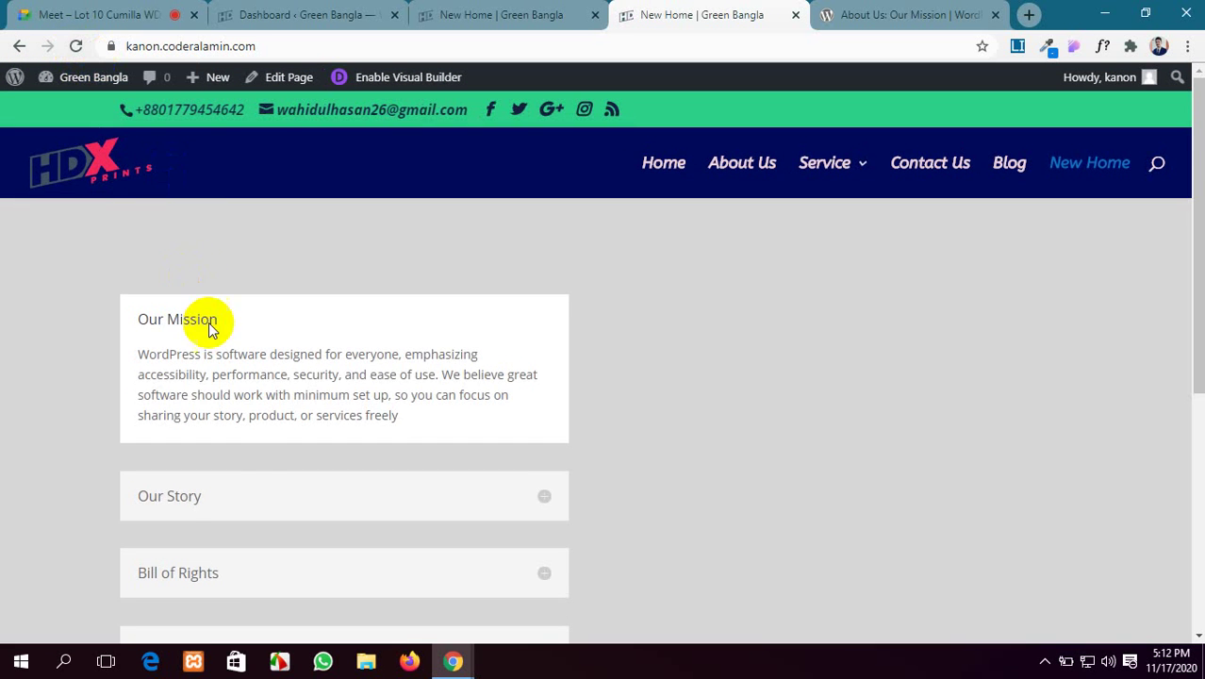
left_click(544, 495)
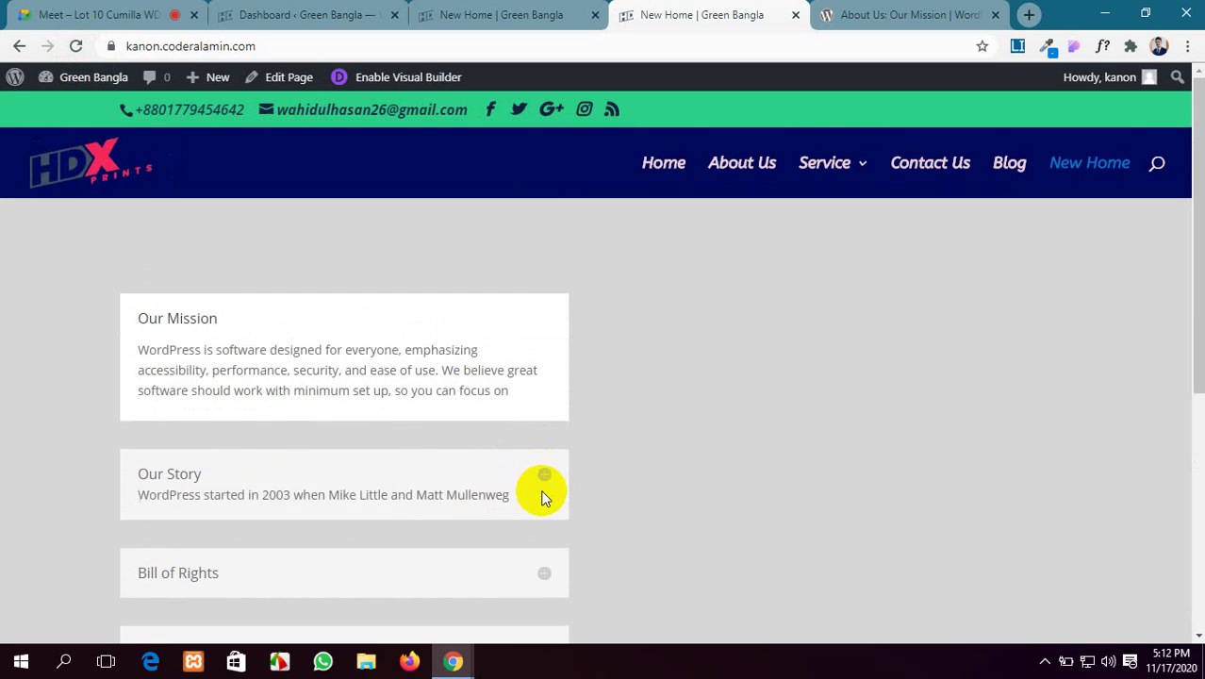
scroll(537, 490, "down", 1)
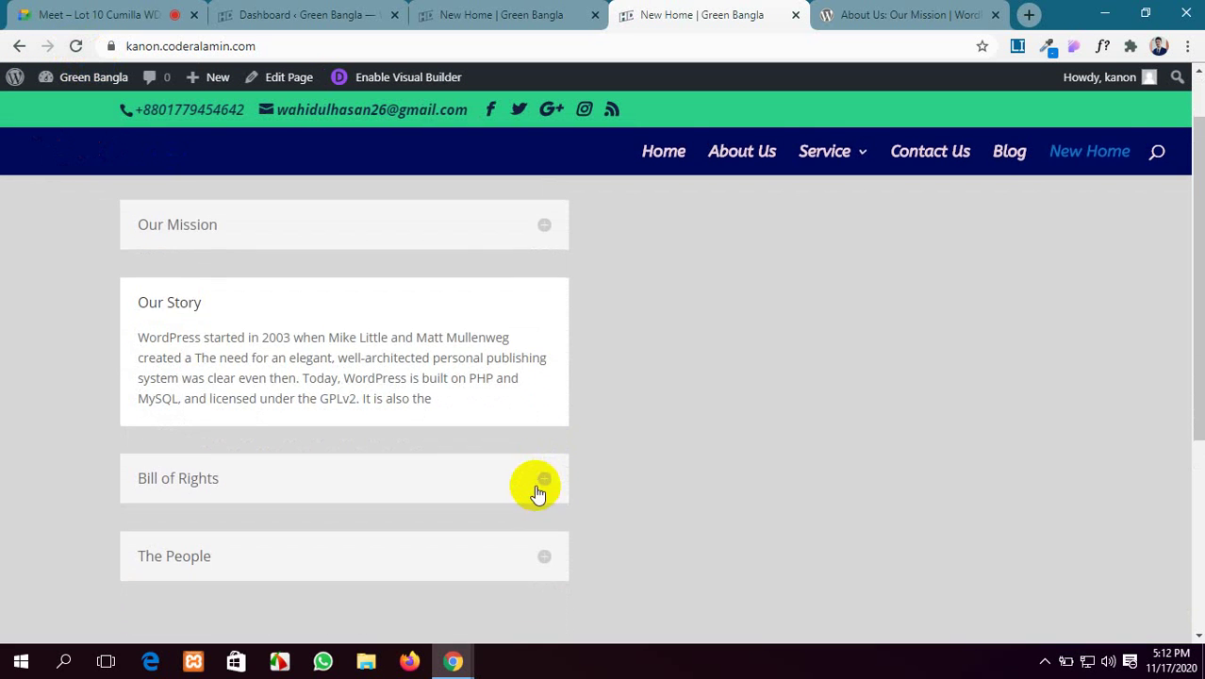
left_click(545, 483)
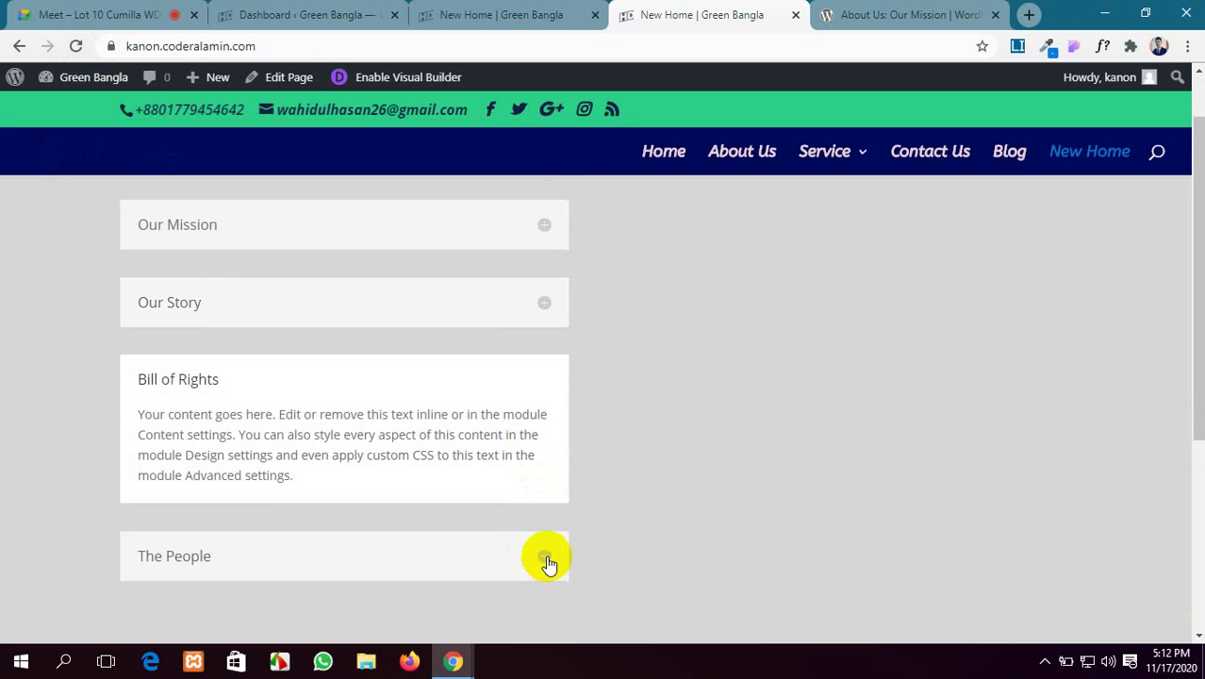
left_click(545, 558)
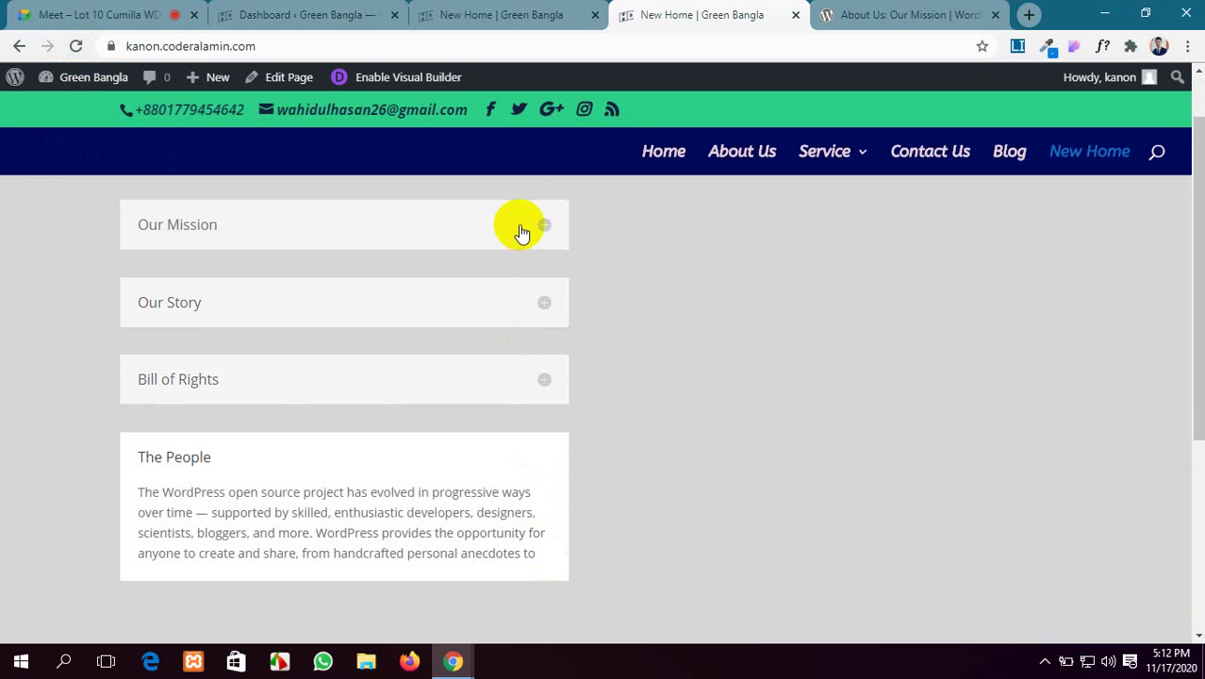
left_click(521, 231)
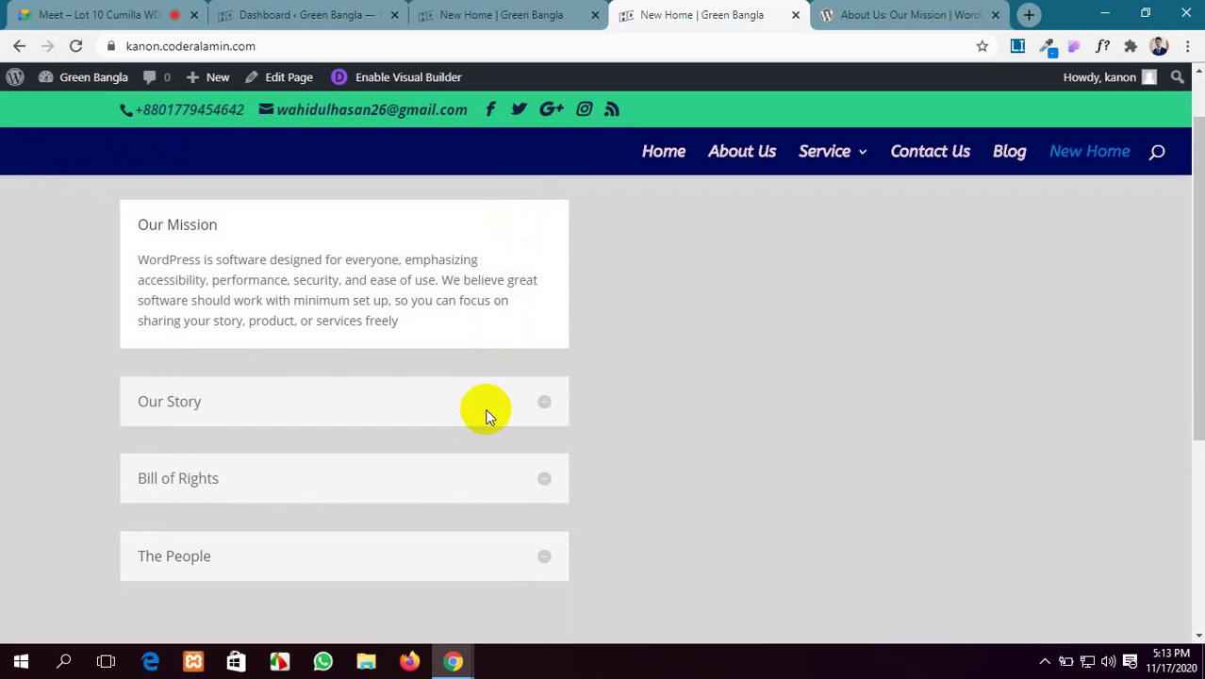
left_click(513, 407)
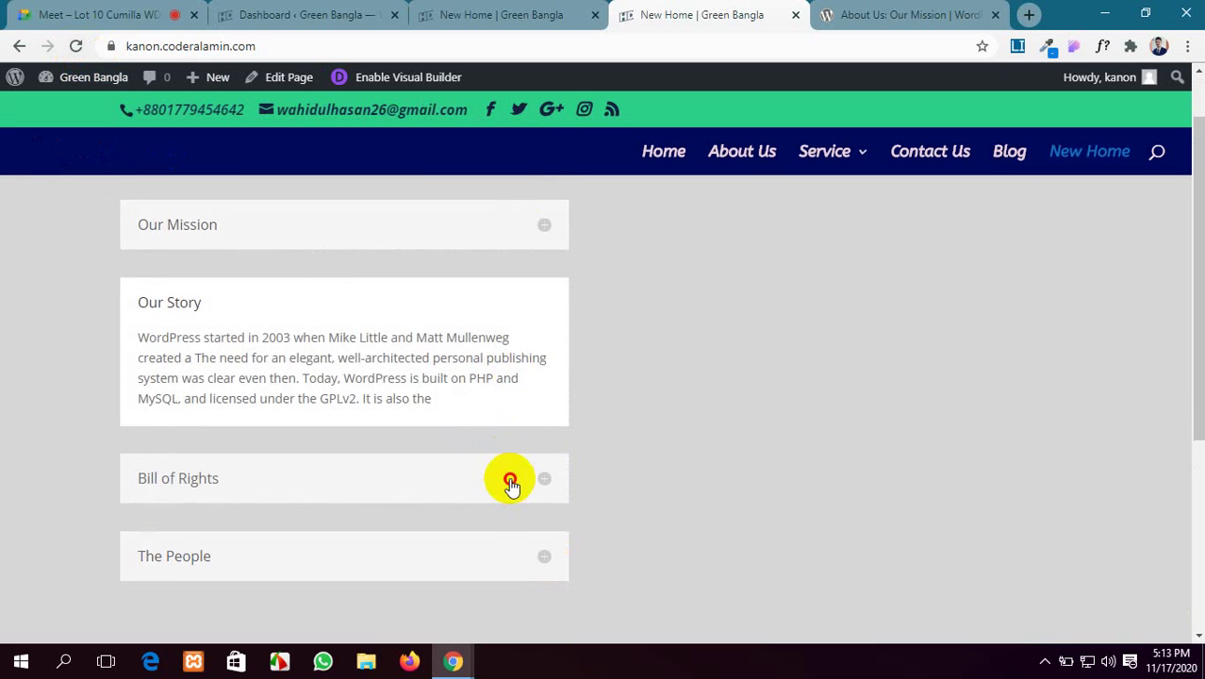
left_click(510, 484)
left_click(517, 564)
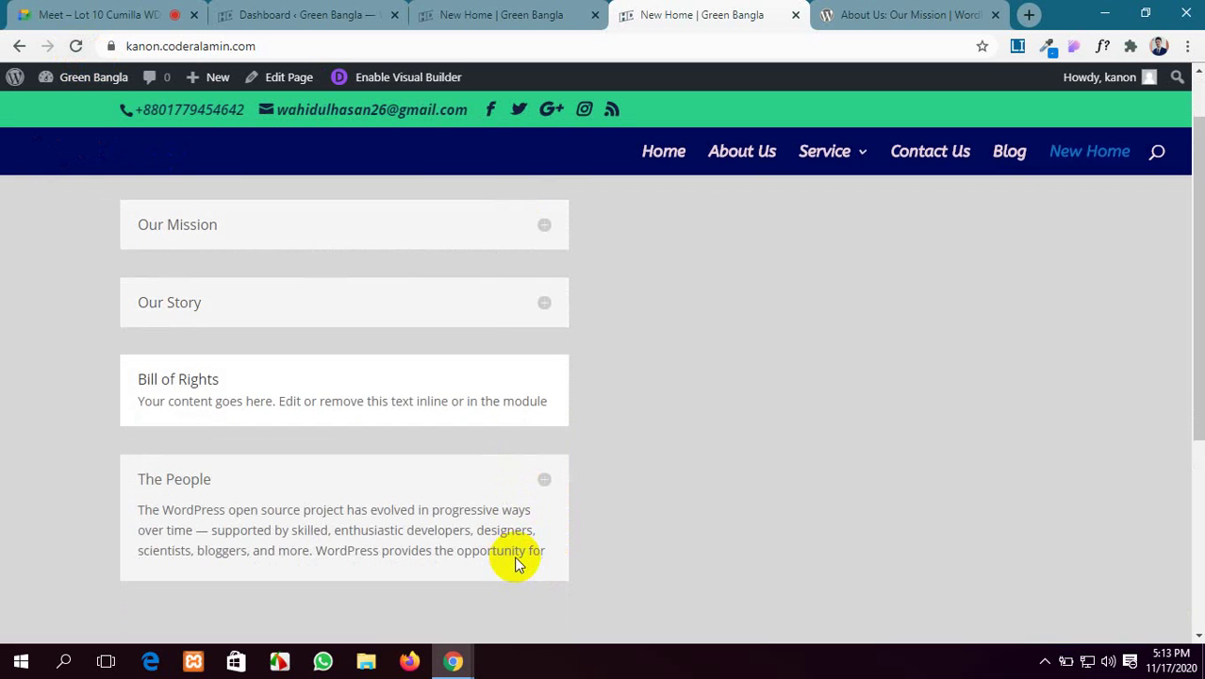
Step: Switch from the live page to the page builder and review the Accordion module's item list and Link options
scroll(470, 202, "up", 1)
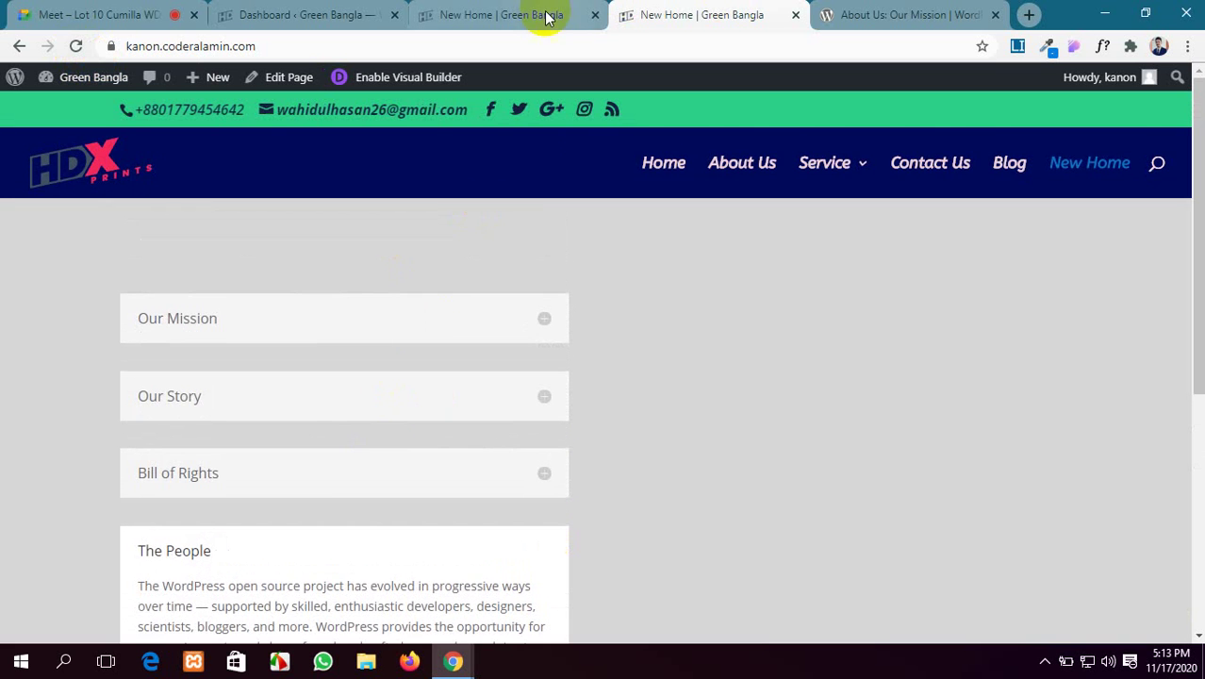
scroll(328, 430, "down", 2)
left_click(528, 14)
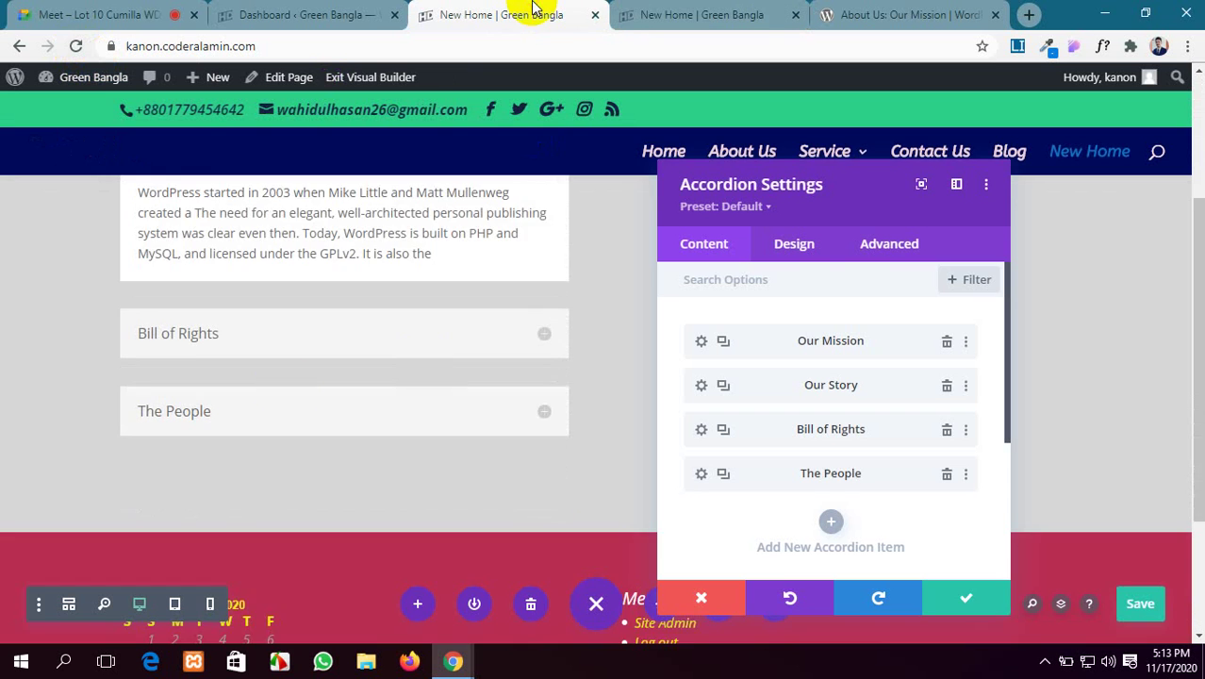
scroll(296, 403, "up", 2)
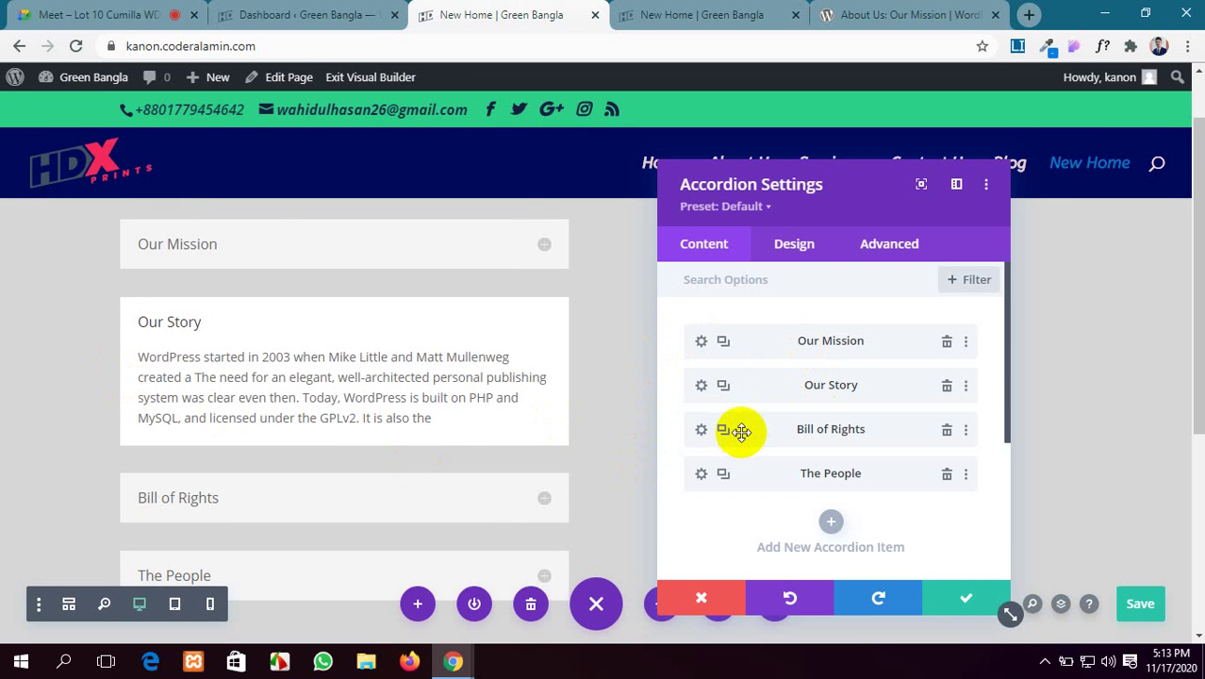
scroll(742, 431, "down", 2)
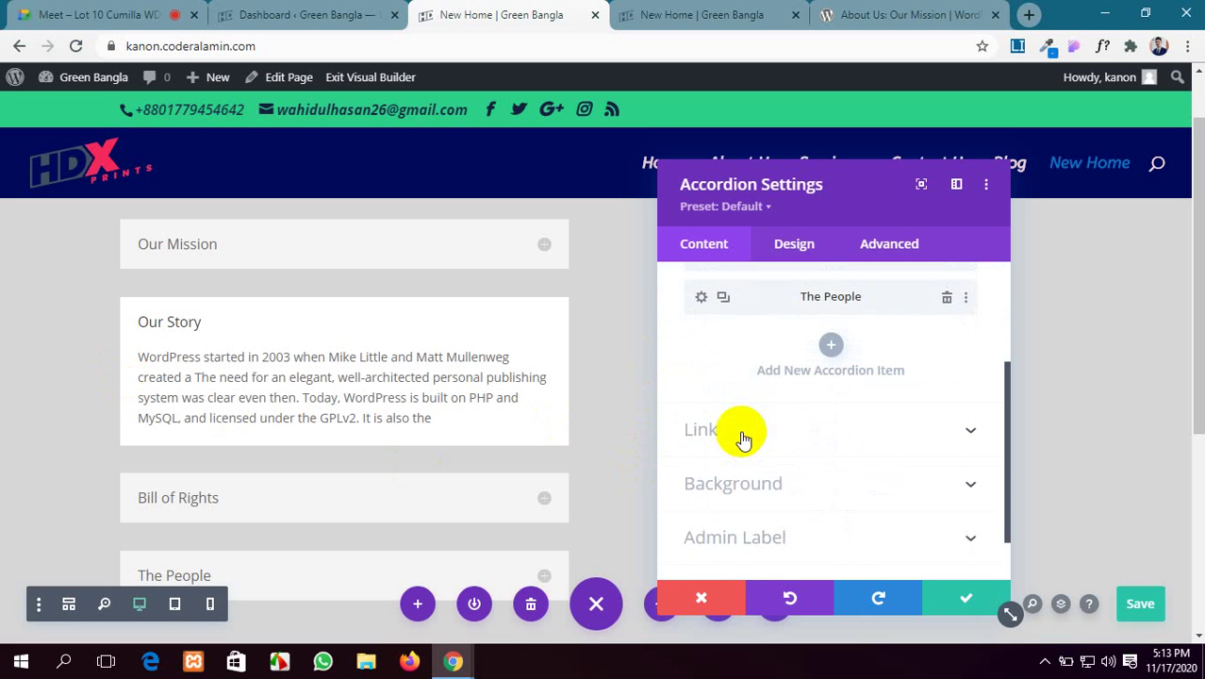
scroll(743, 438, "up", 3)
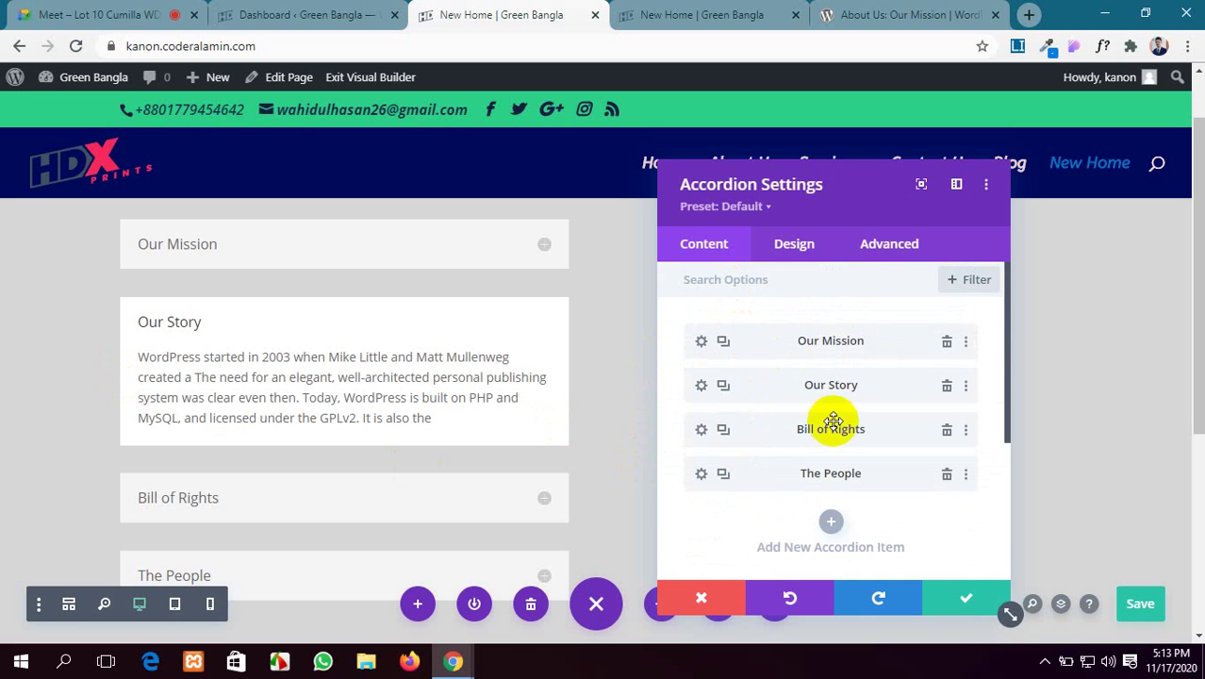
scroll(839, 426, "down", 2)
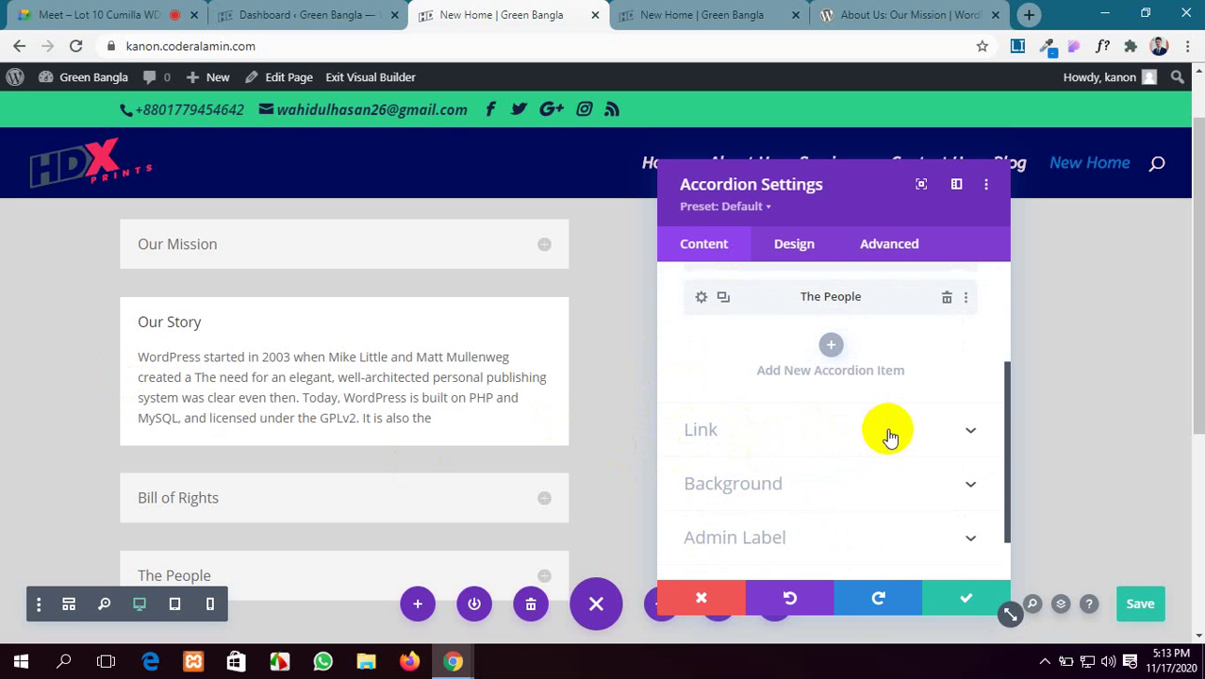
left_click(890, 437)
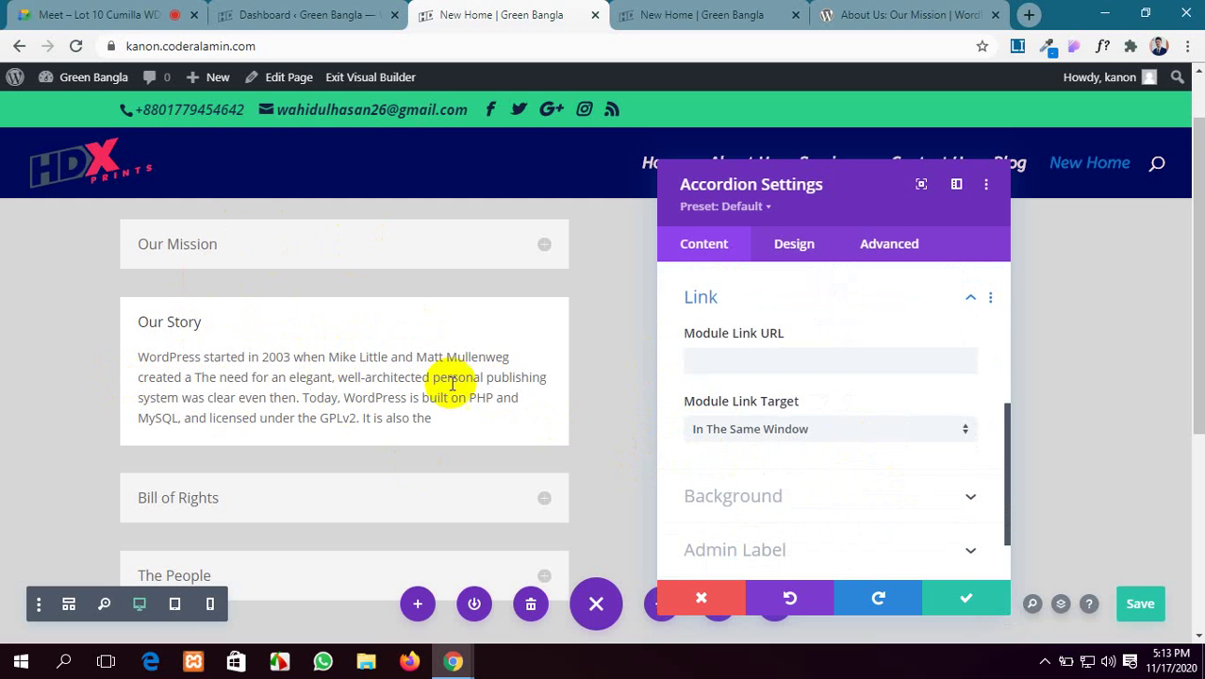
scroll(453, 385, "down", 3)
scroll(298, 383, "up", 2)
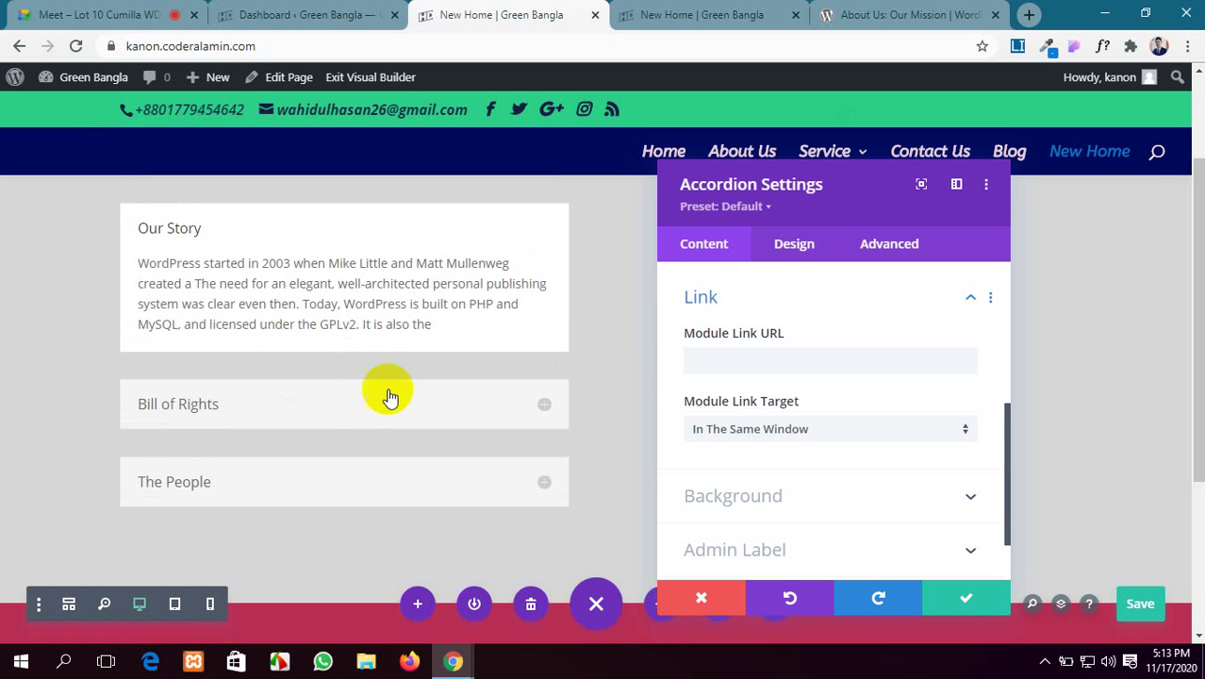
scroll(782, 410, "down", 1)
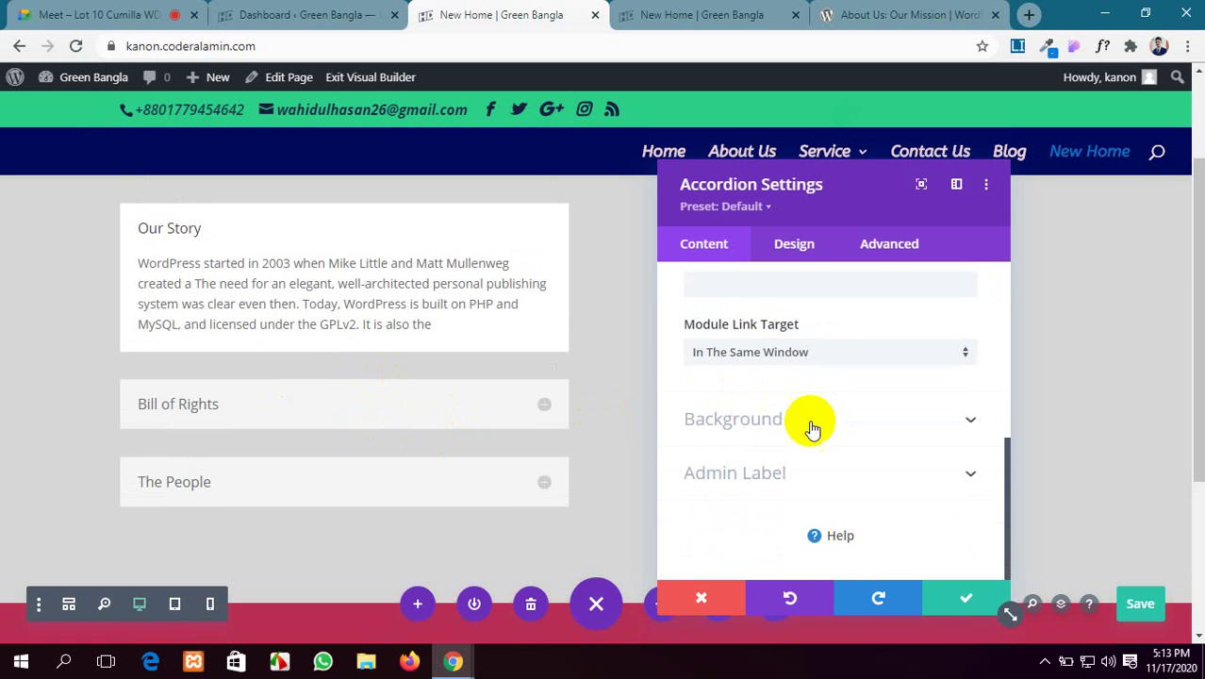
Step: Set the Accordion module's background color to black (#000000) and look over the accordion preview
left_click(897, 429)
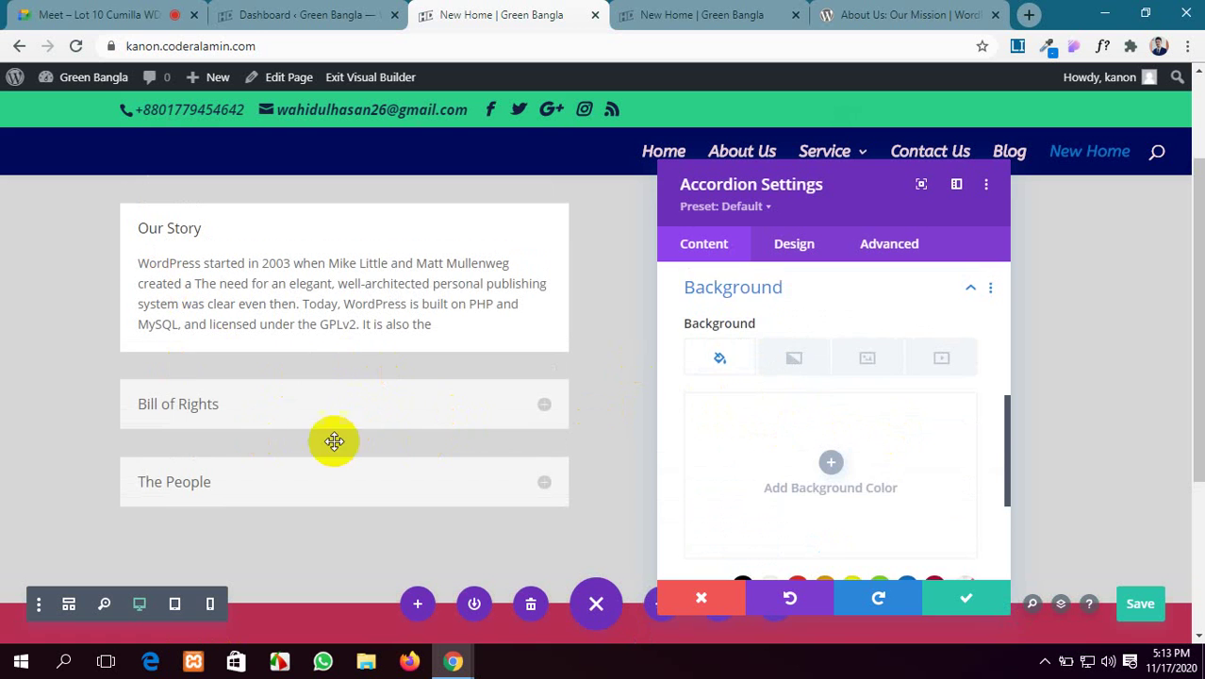
left_click(799, 481)
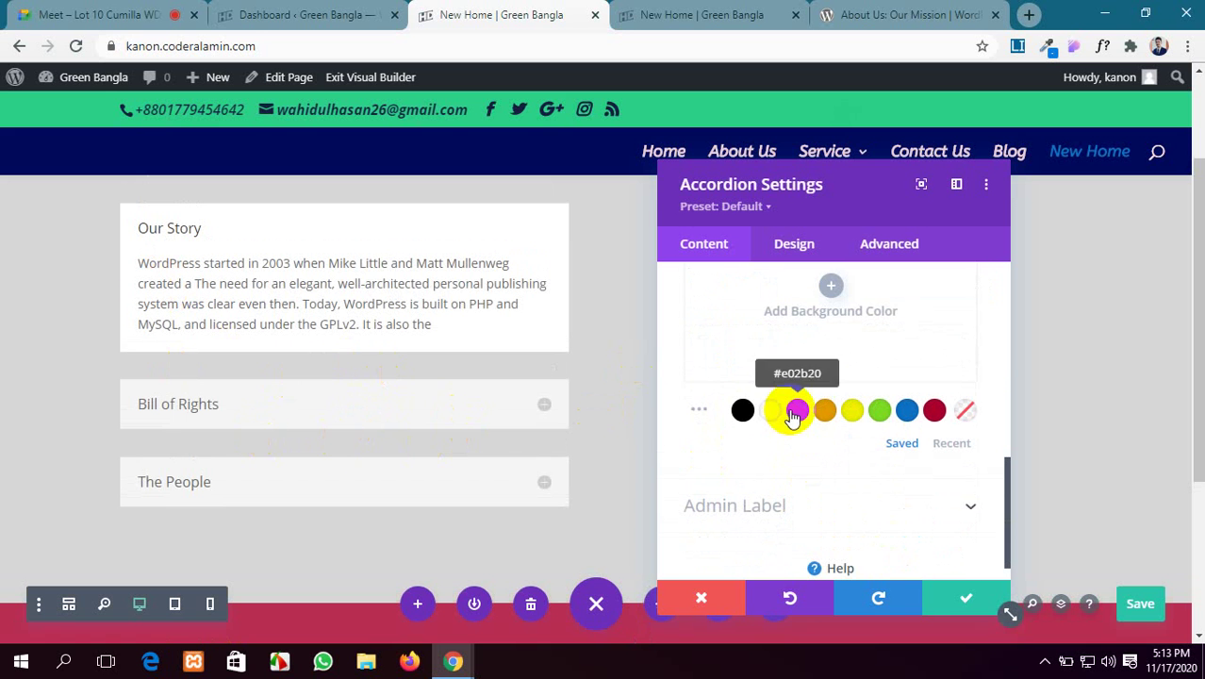
left_click(742, 409)
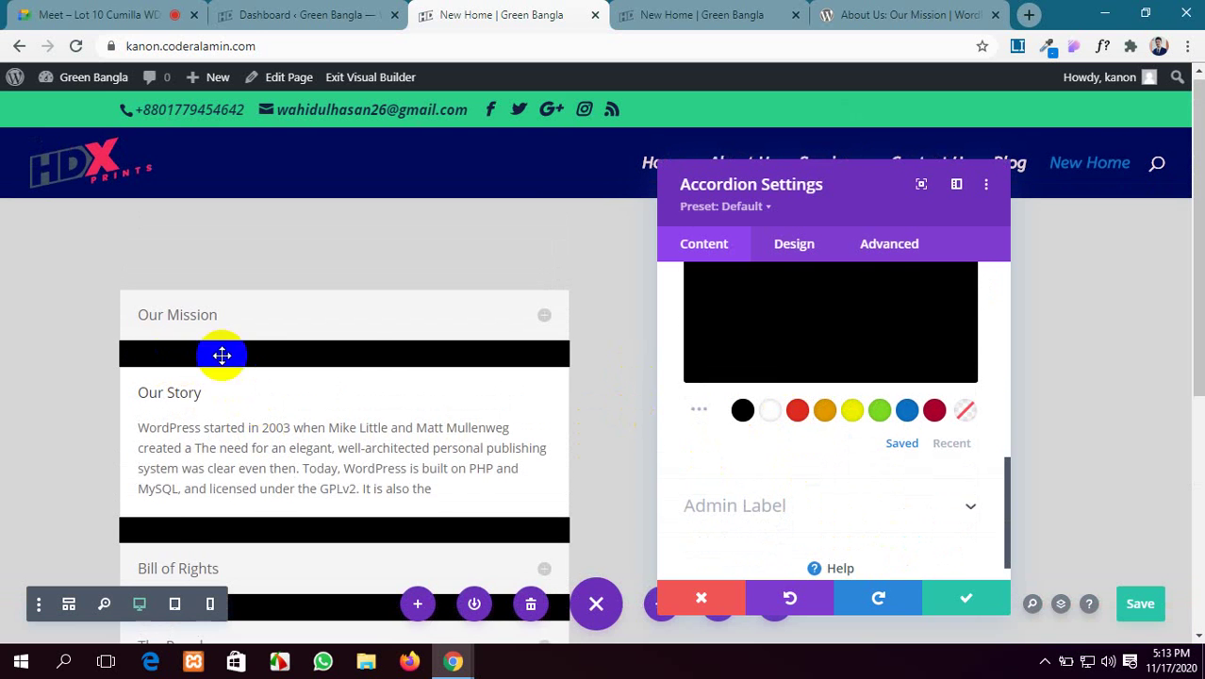
scroll(337, 372, "down", 3)
scroll(336, 374, "up", 3)
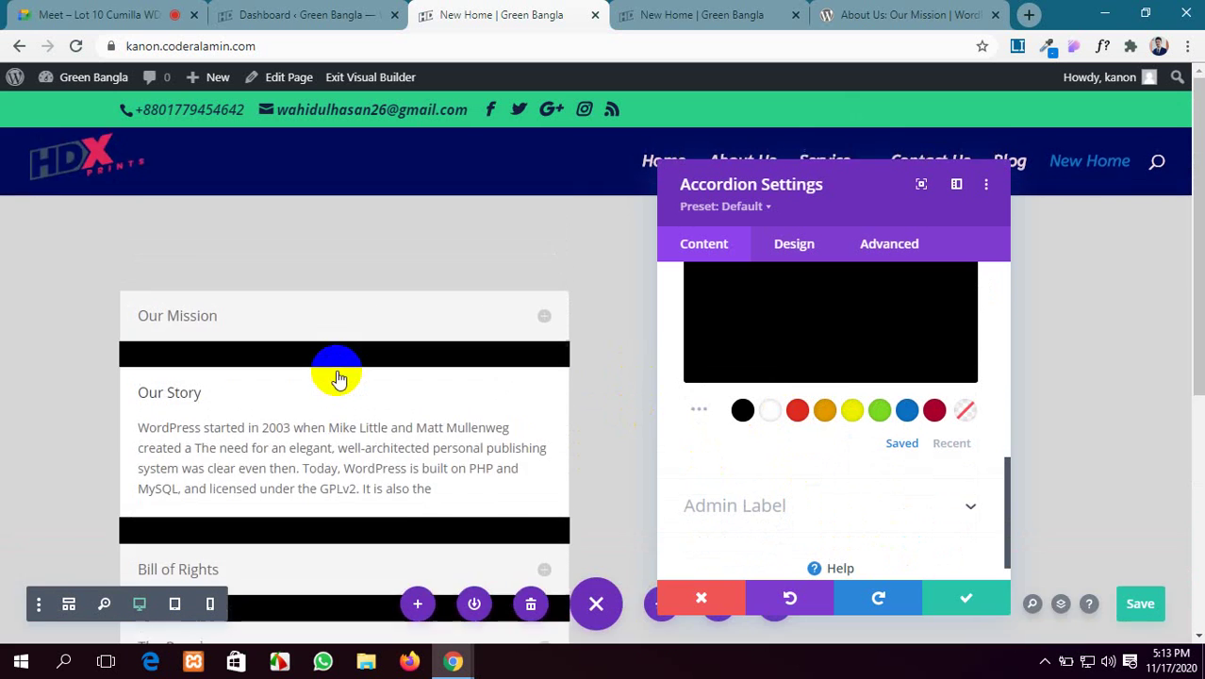
scroll(337, 369, "down", 4)
scroll(330, 368, "up", 3)
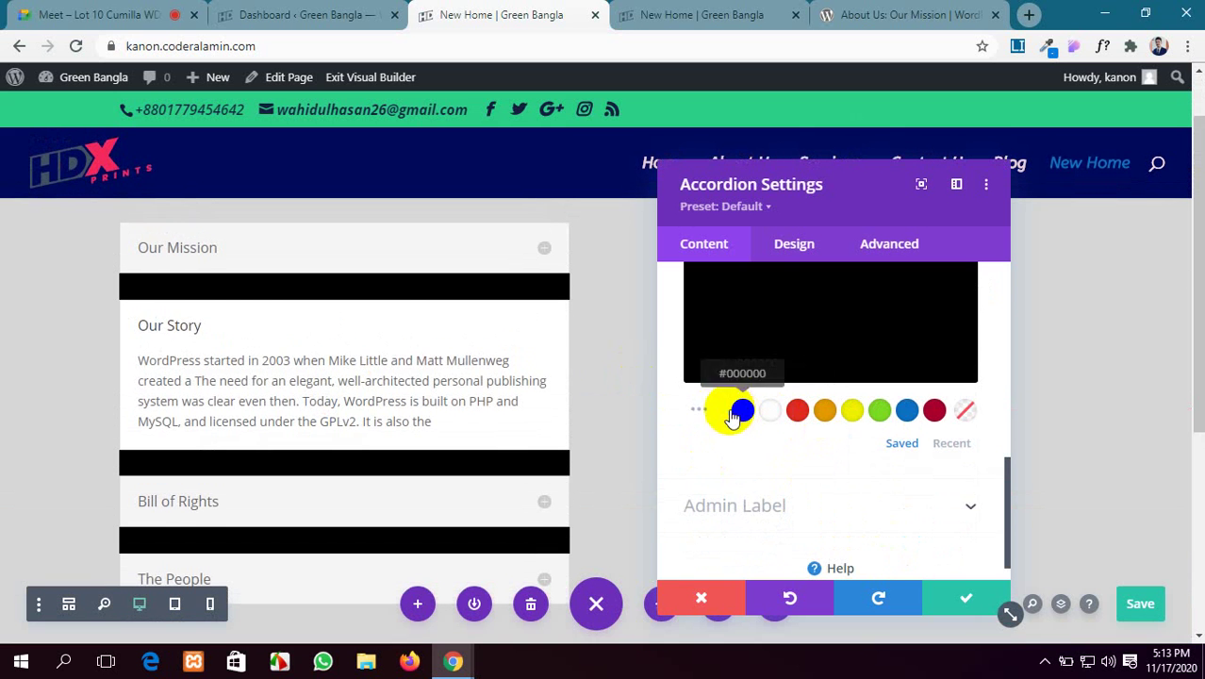
Step: Set the Accordion module's background color to light blue #88c4dd and preview it with the Our Mission and Bill of Rights items expanded
left_click(697, 409)
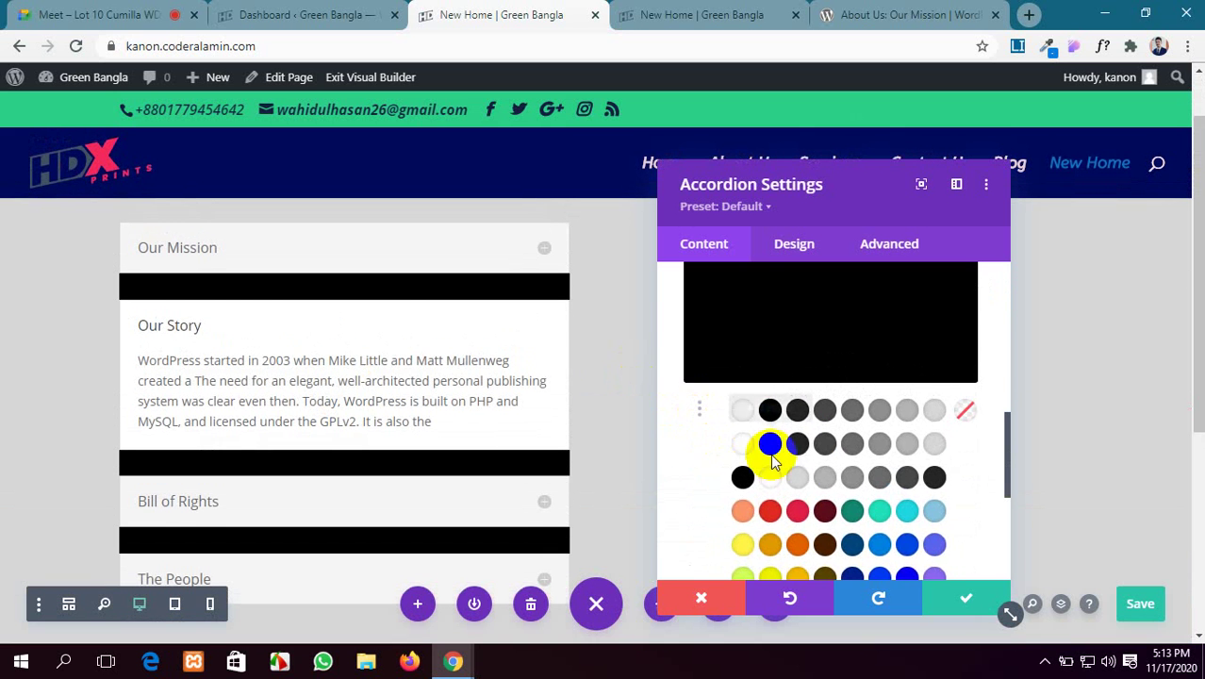
scroll(835, 461, "down", 2)
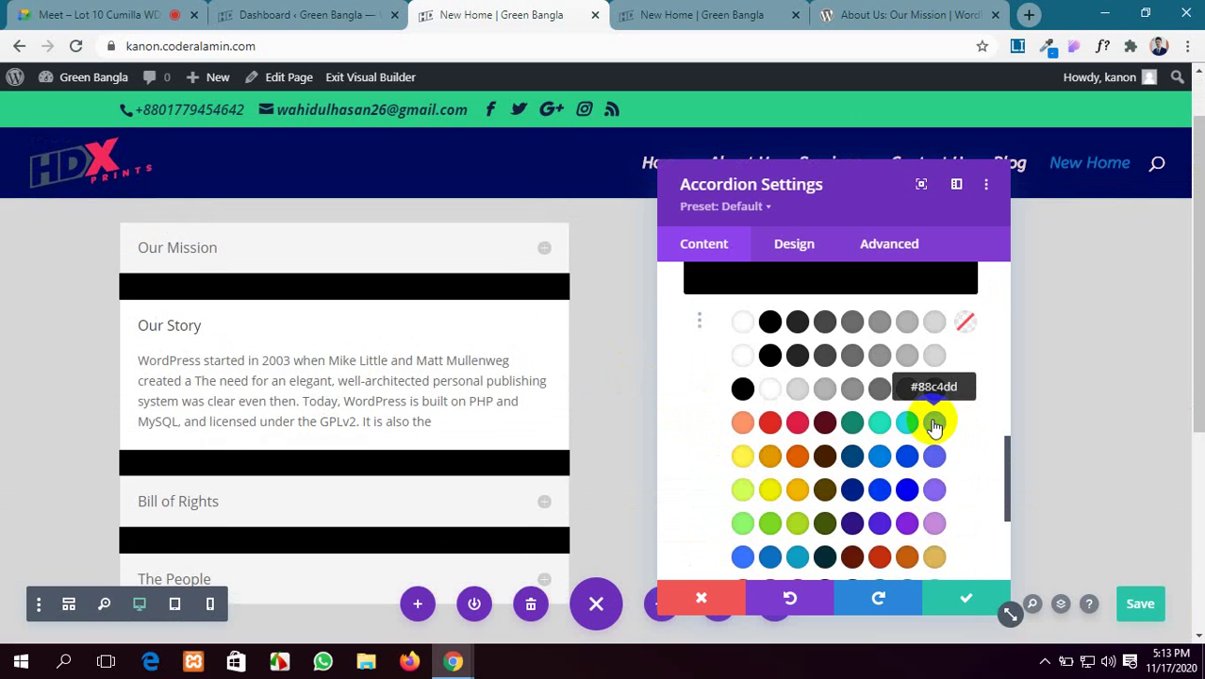
left_click(933, 427)
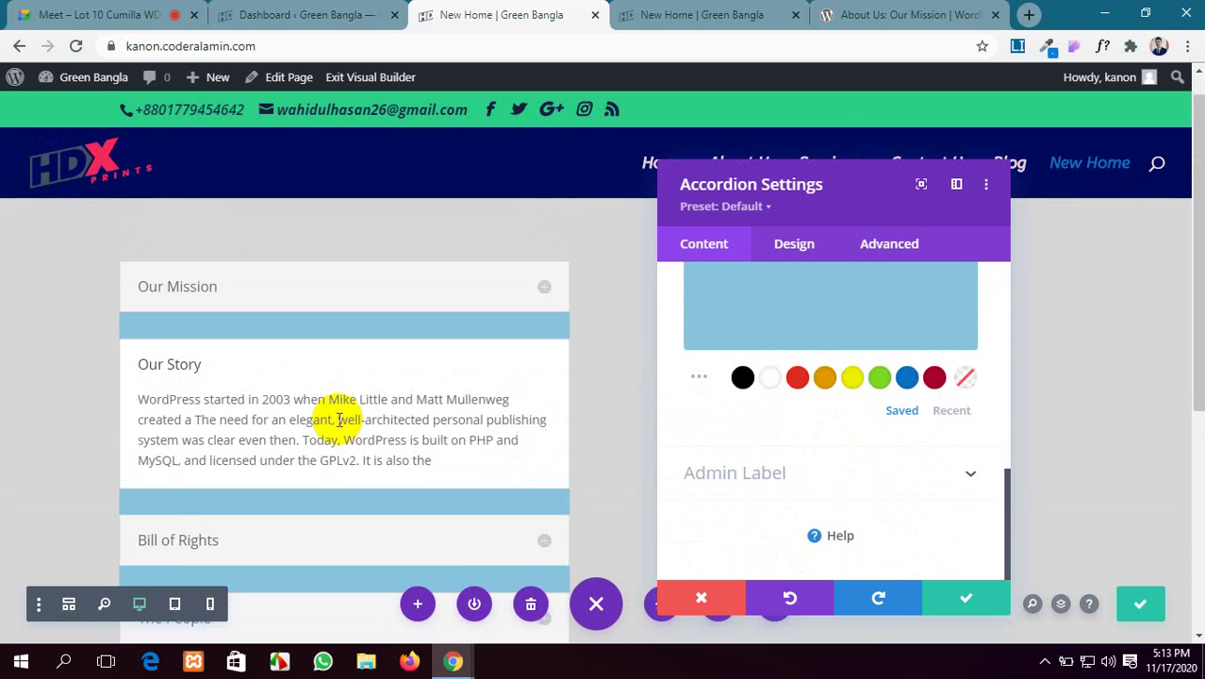
scroll(334, 423, "down", 2)
scroll(368, 350, "up", 2)
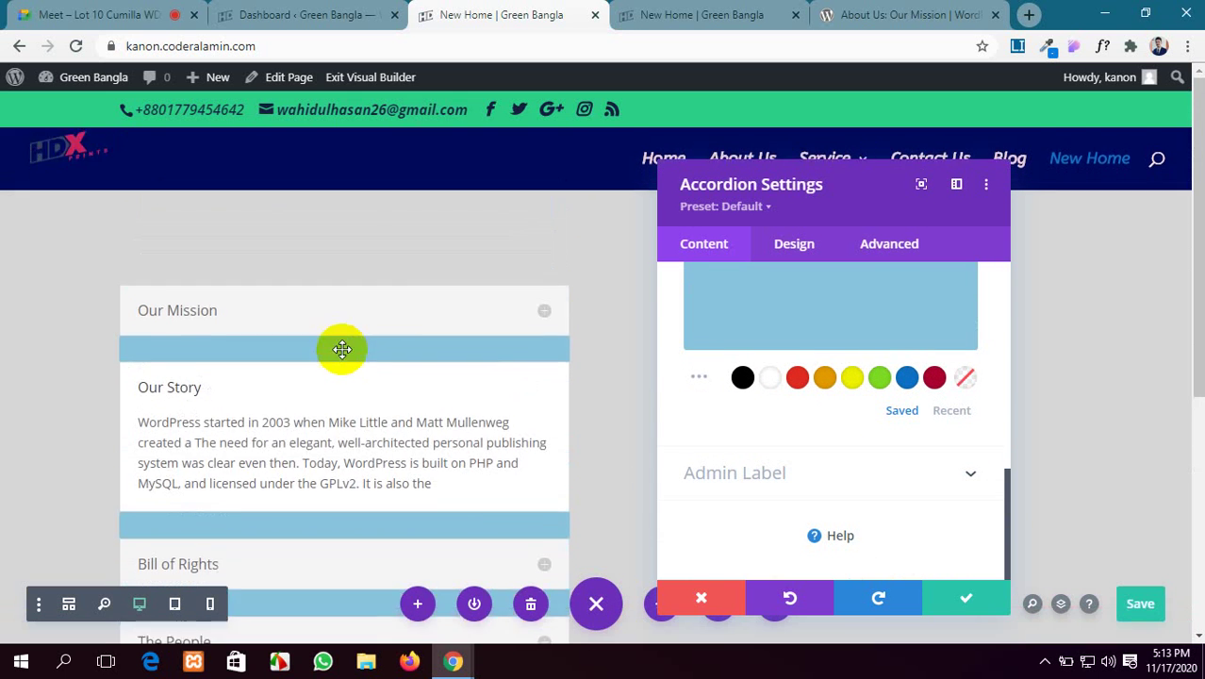
left_click(510, 320)
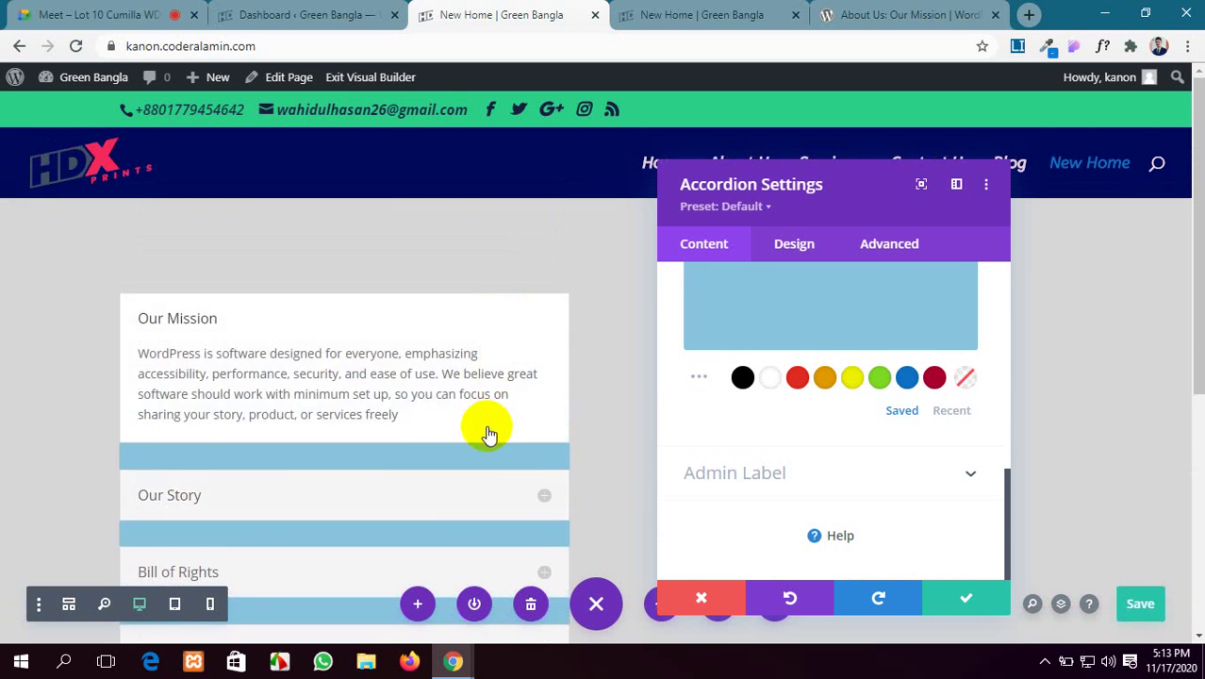
scroll(486, 426, "down", 2)
left_click(500, 411)
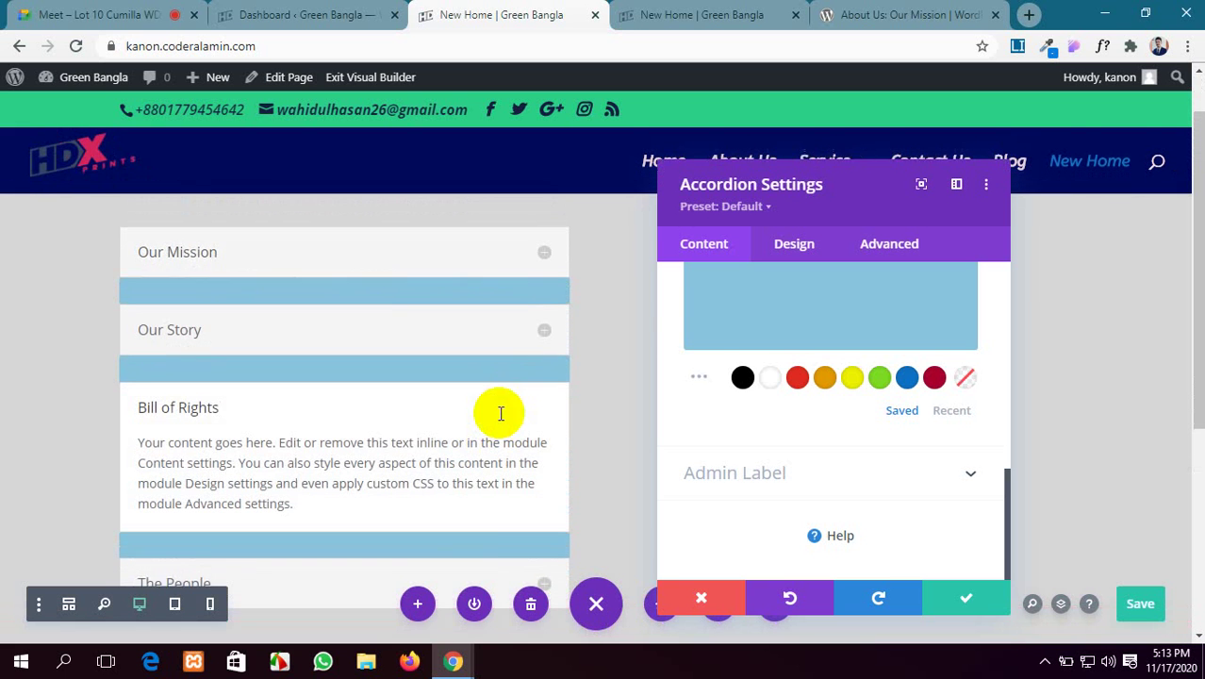
Step: Look at the Accordion module's Admin Label setting and its item list
left_click(855, 475)
left_click(762, 462)
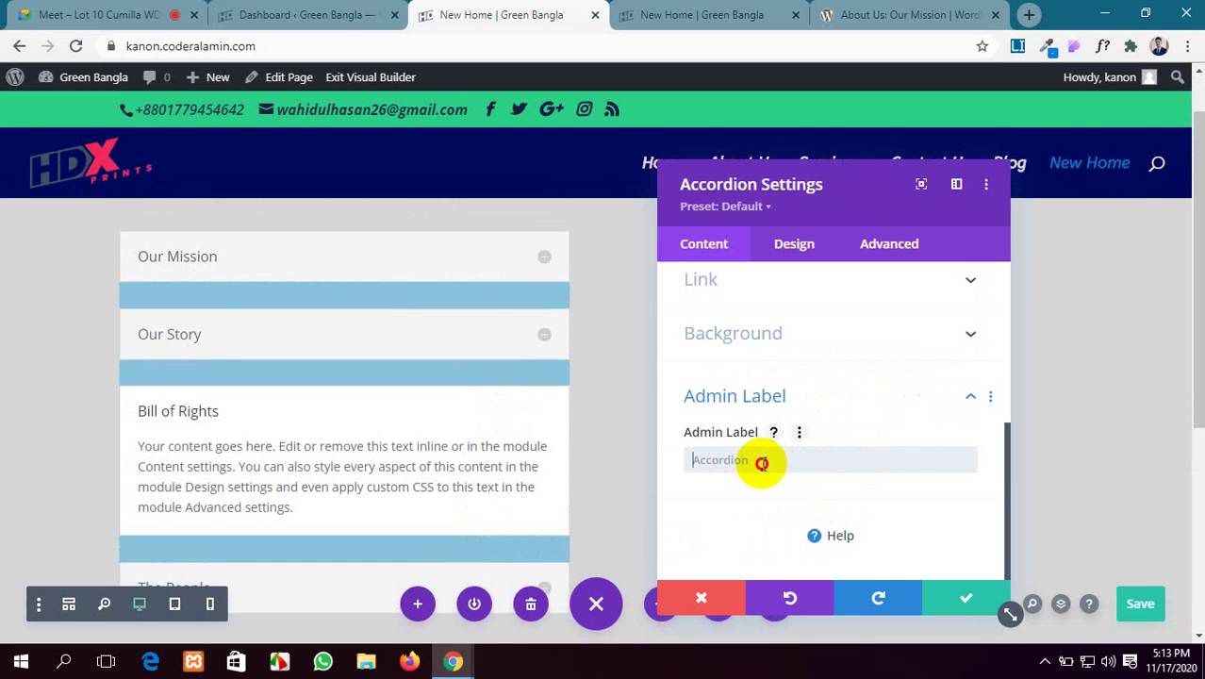
scroll(762, 462, "up", 10)
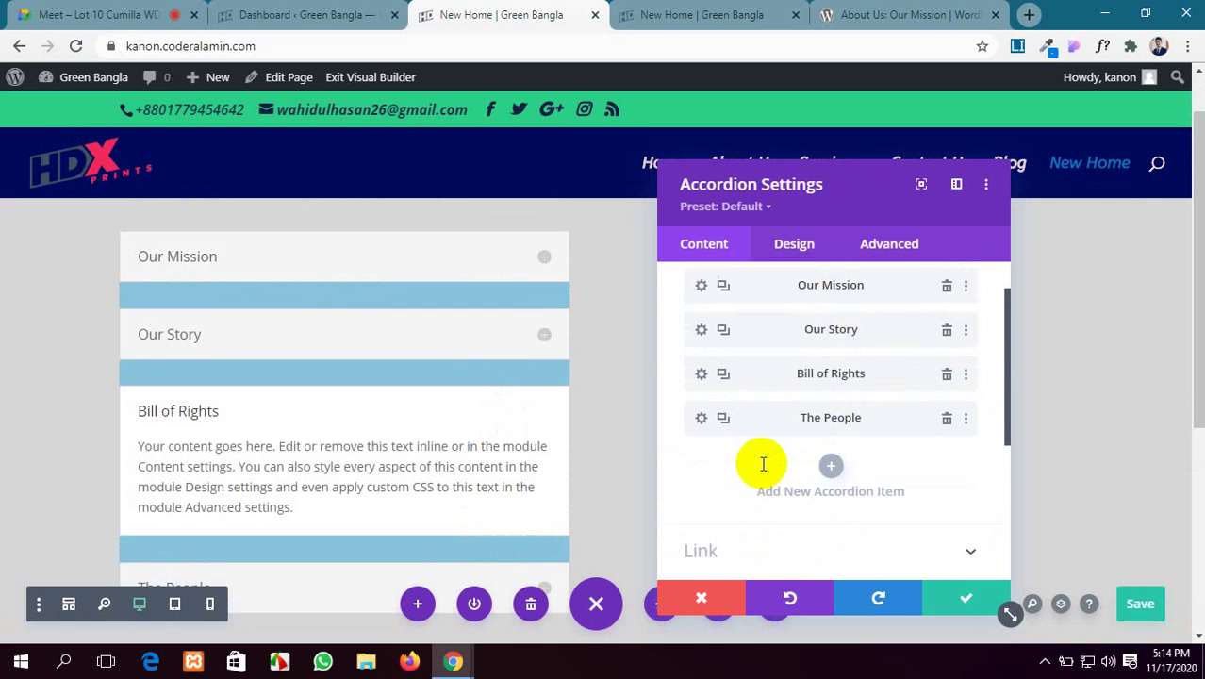
Step: Try yellow (#edf000) as the accordion's icon color in the design settings, and replace it with bright blue
left_click(808, 249)
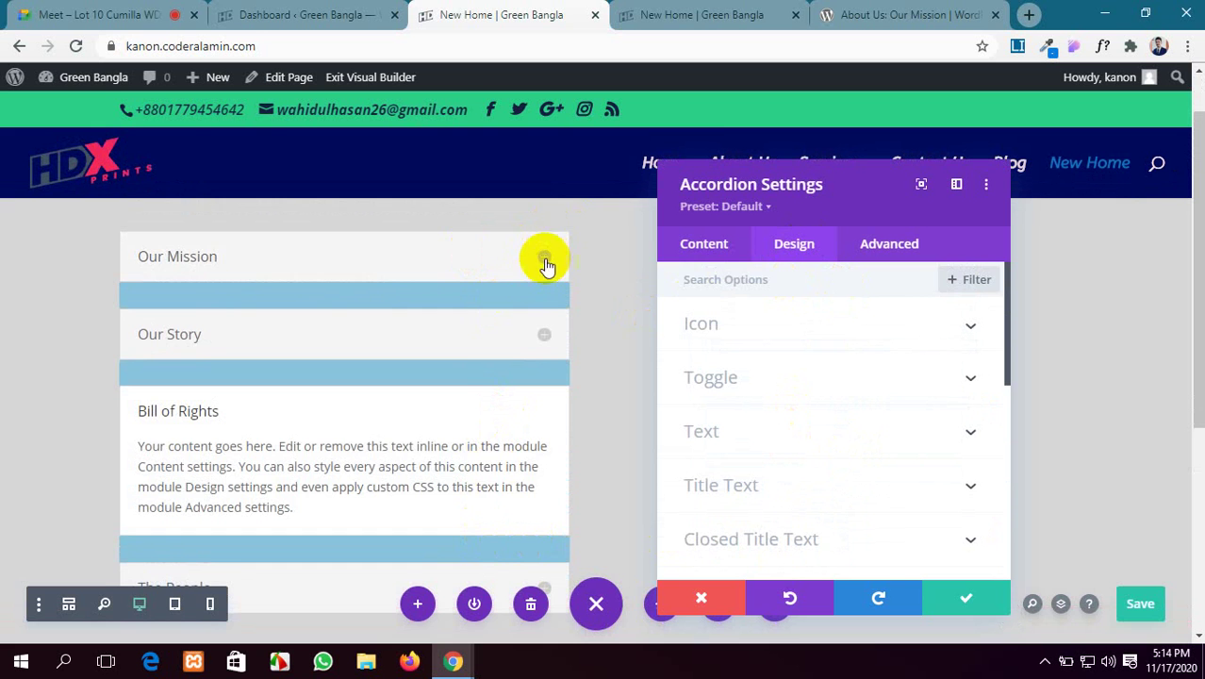
key("ctrl+Tab")
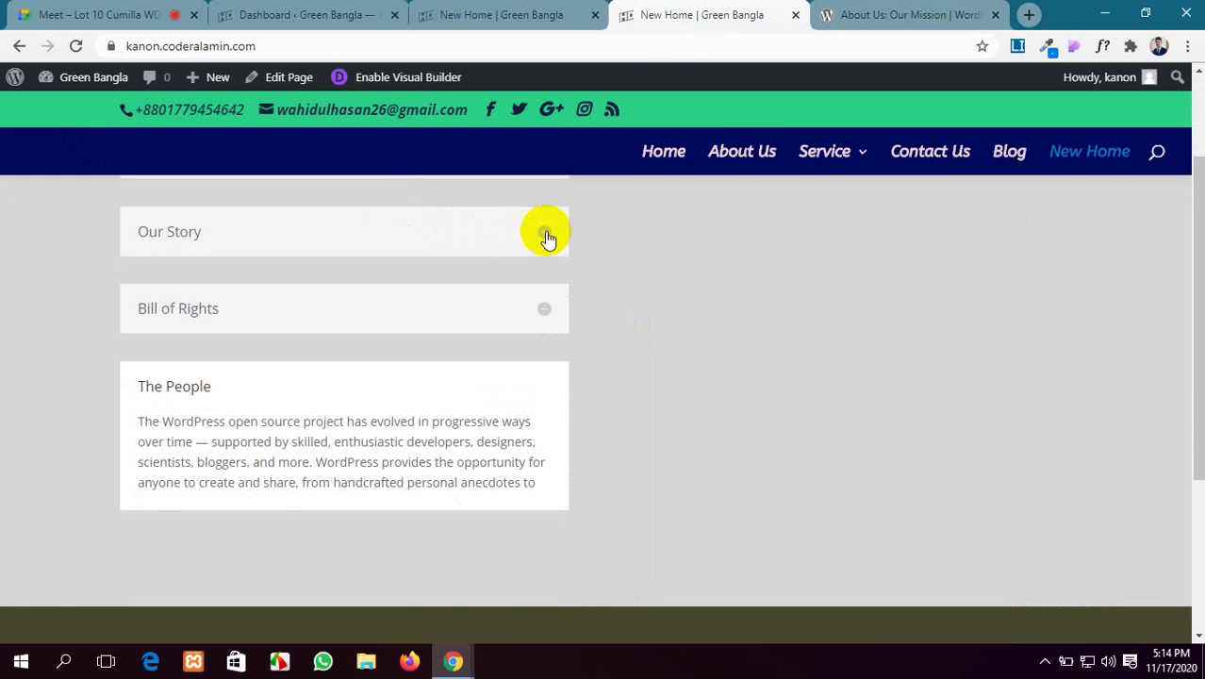
left_click(502, 14)
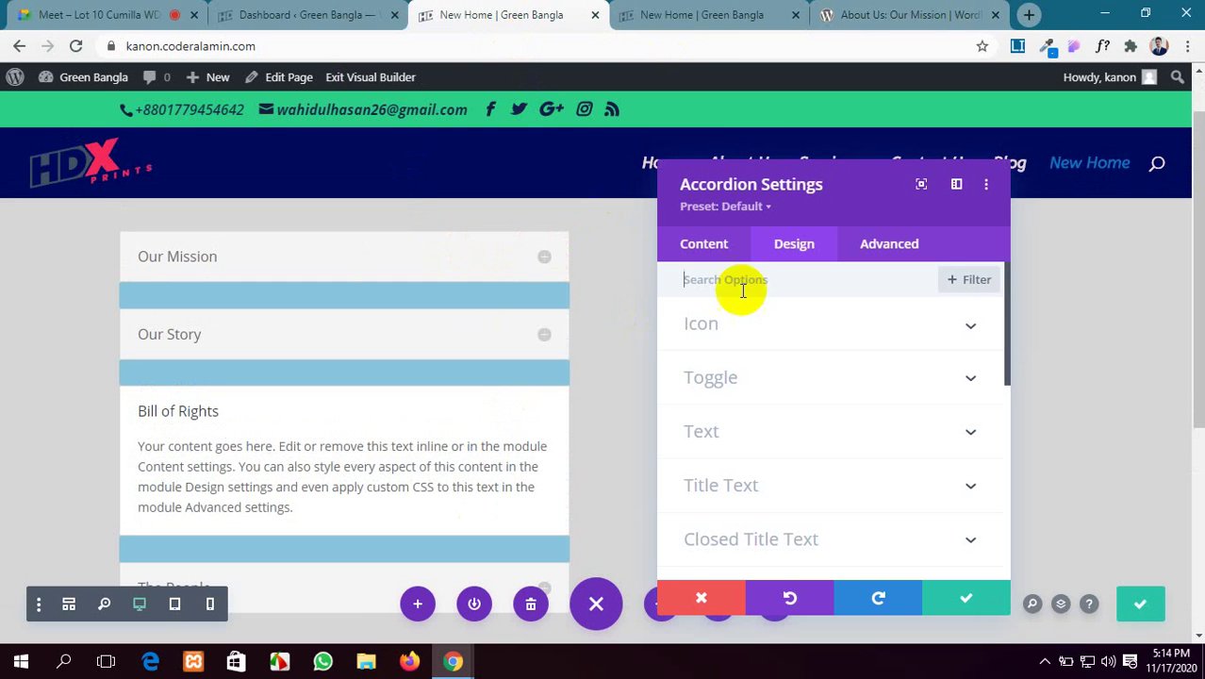
left_click(973, 325)
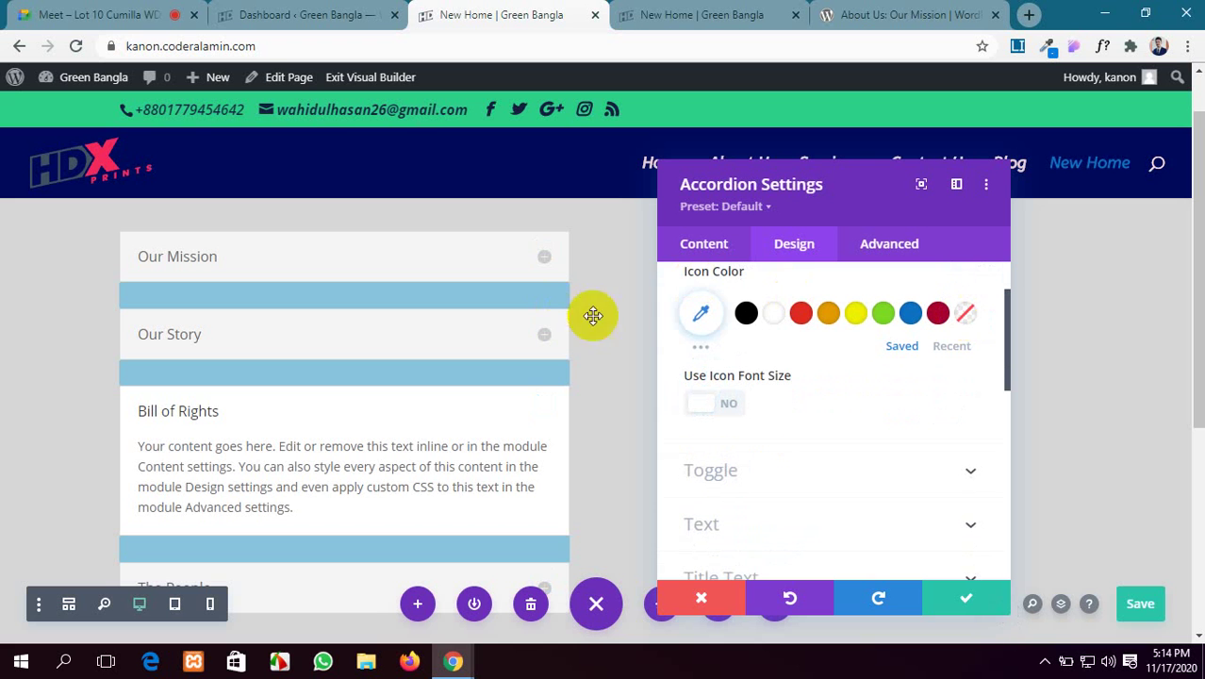
left_click(860, 321)
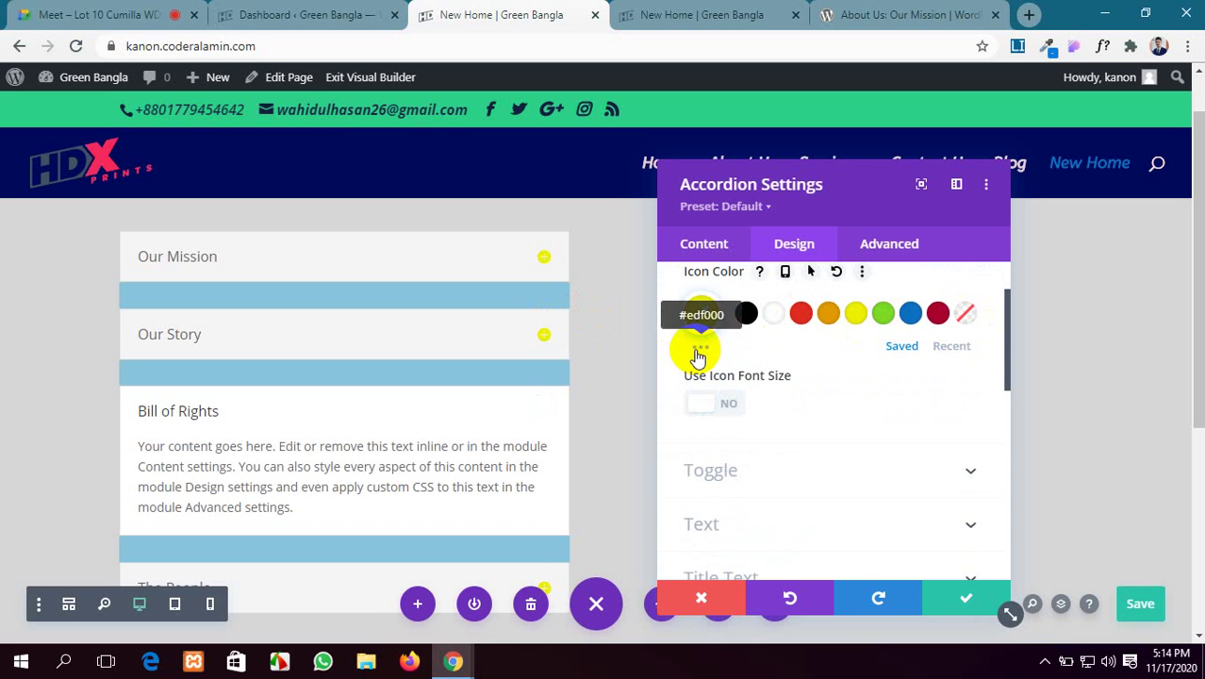
left_click(699, 351)
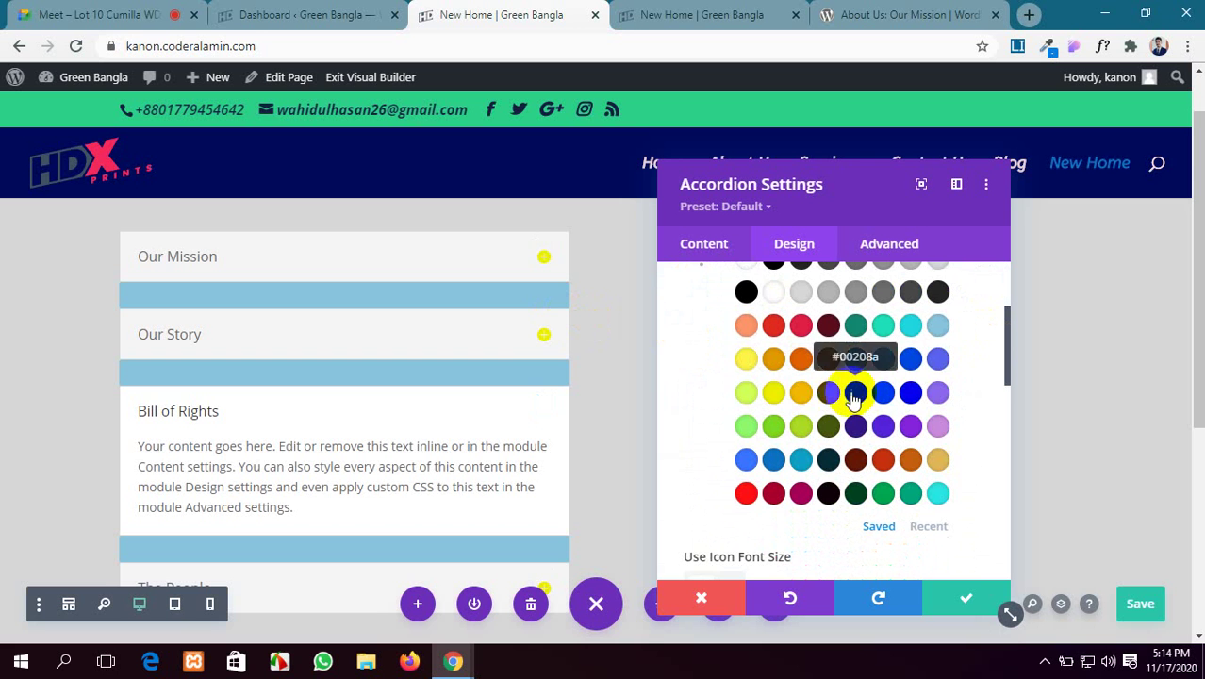
left_click(908, 391)
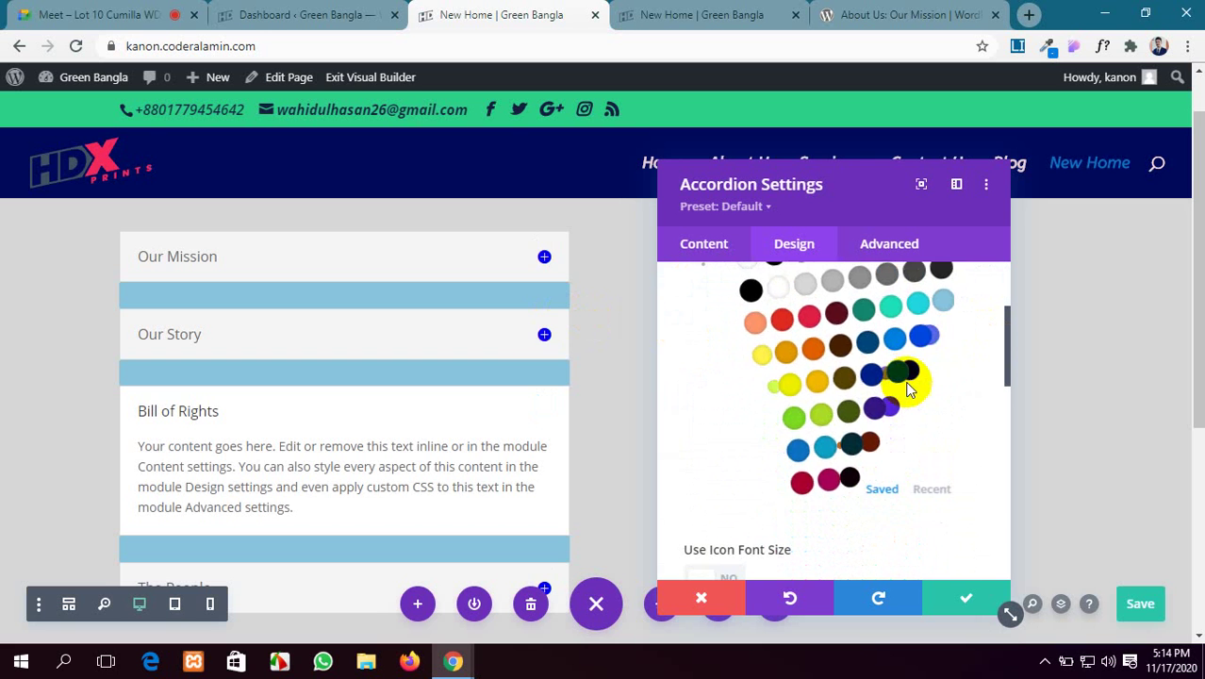
scroll(538, 344, "down", 2)
scroll(544, 356, "up", 1)
scroll(544, 355, "up", 1)
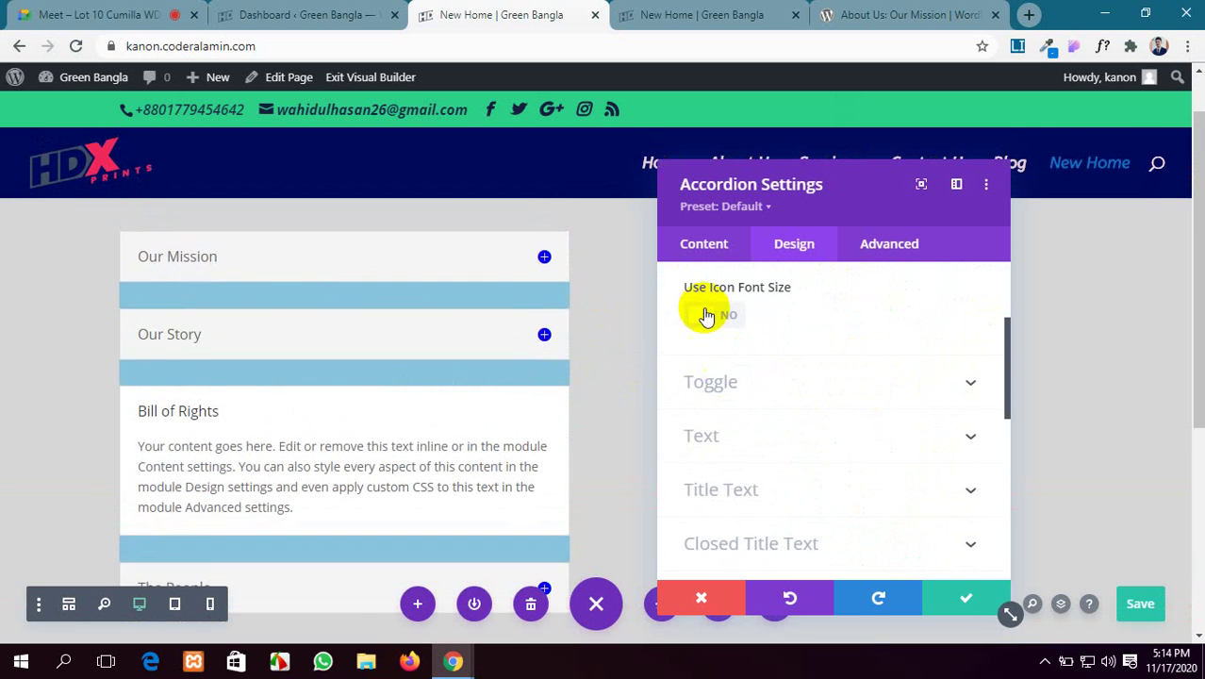
scroll(707, 315, "up", 2)
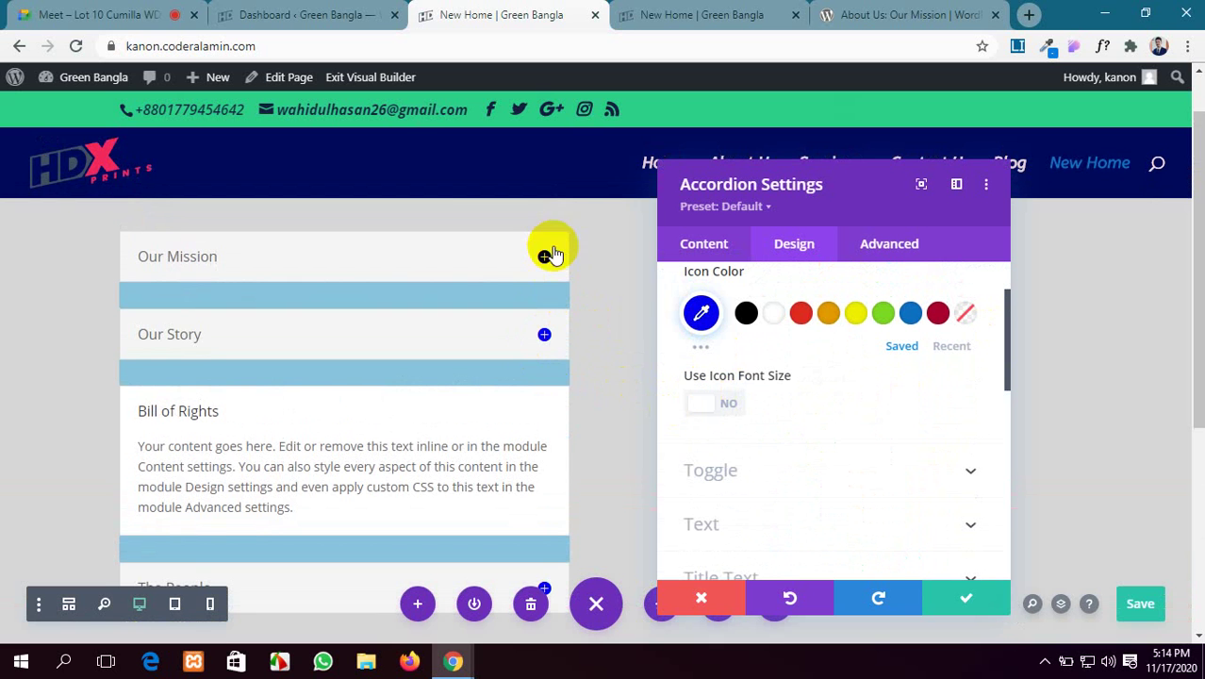
Step: Enable the custom icon font size for the accordion and set it to 25px
left_click(703, 403)
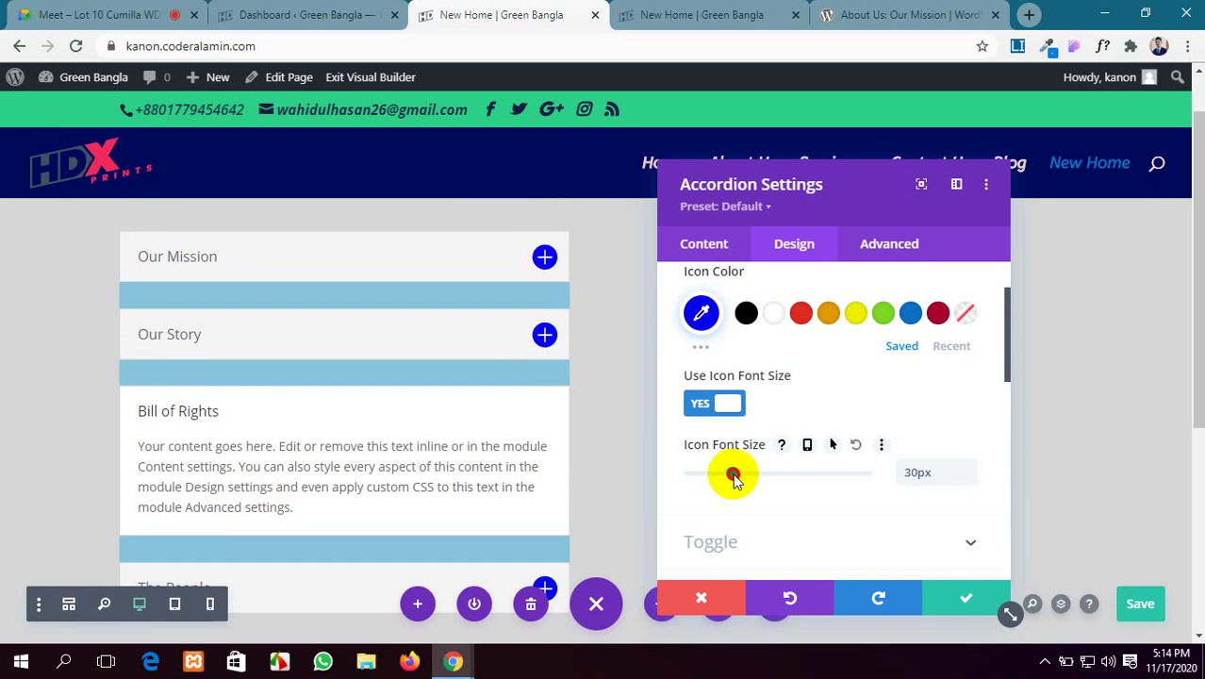
scroll(393, 377, "down", 3)
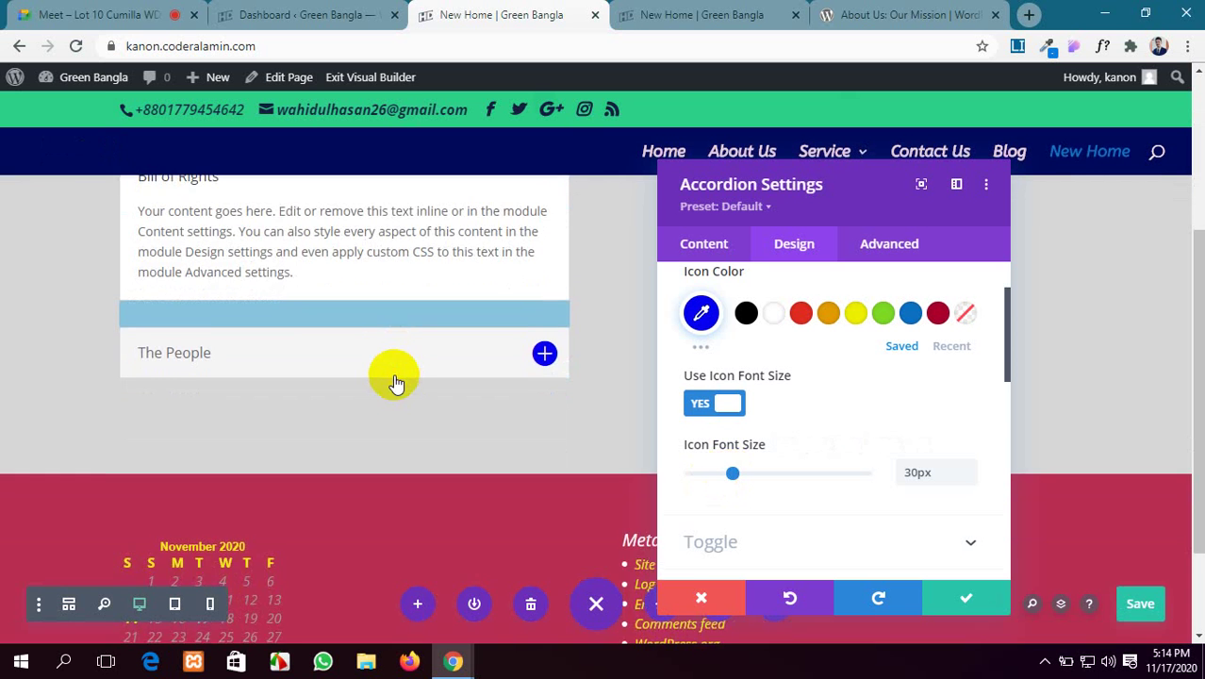
scroll(393, 382, "up", 2)
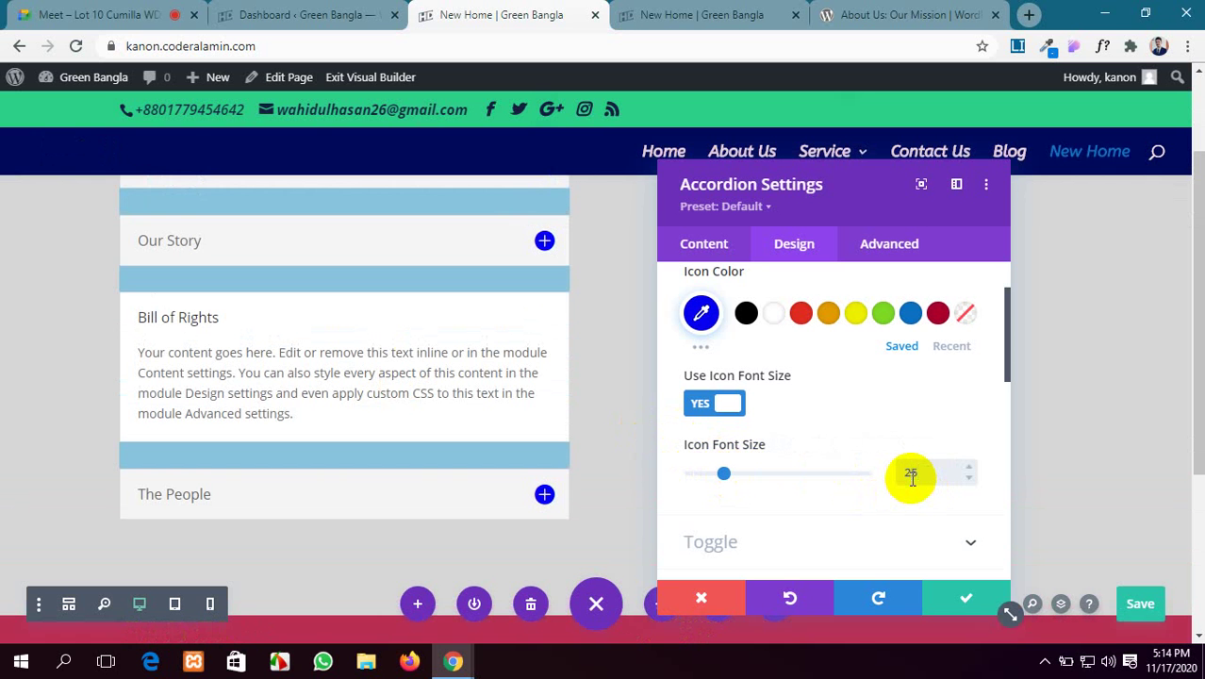
scroll(358, 290, "up", 2)
scroll(800, 408, "down", 1)
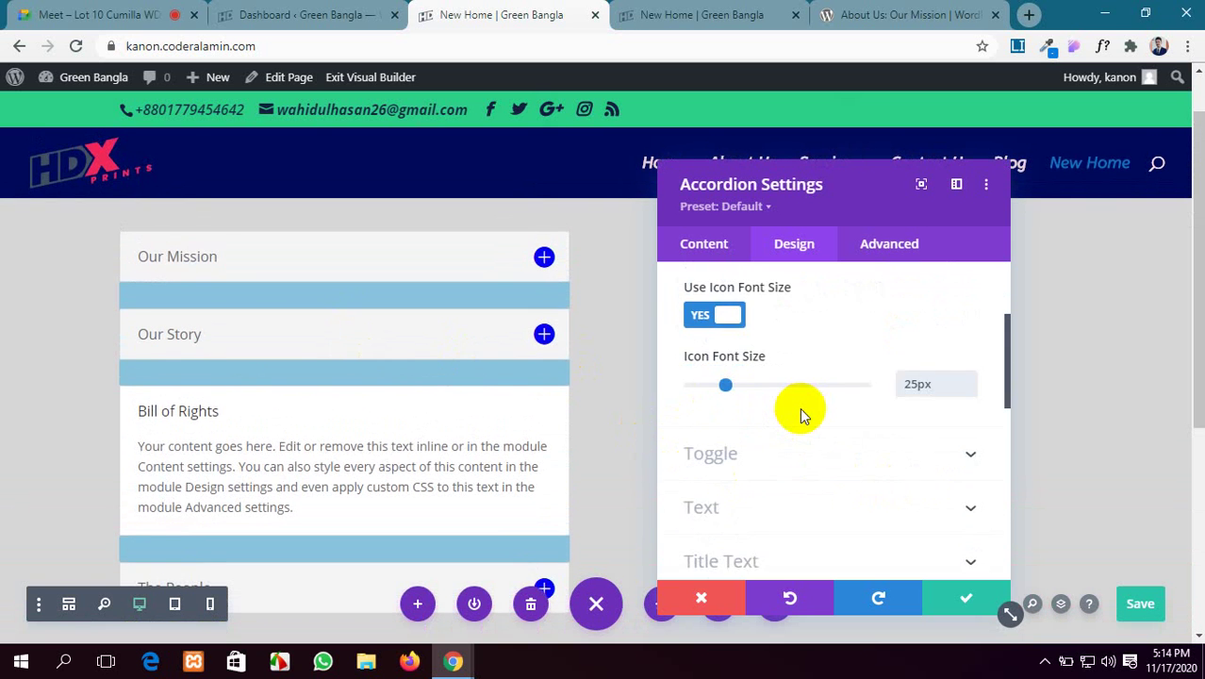
Step: Try magenta #a70157 as the accordion's open toggle background color
scroll(800, 407, "up", 1)
scroll(800, 407, "up", 1)
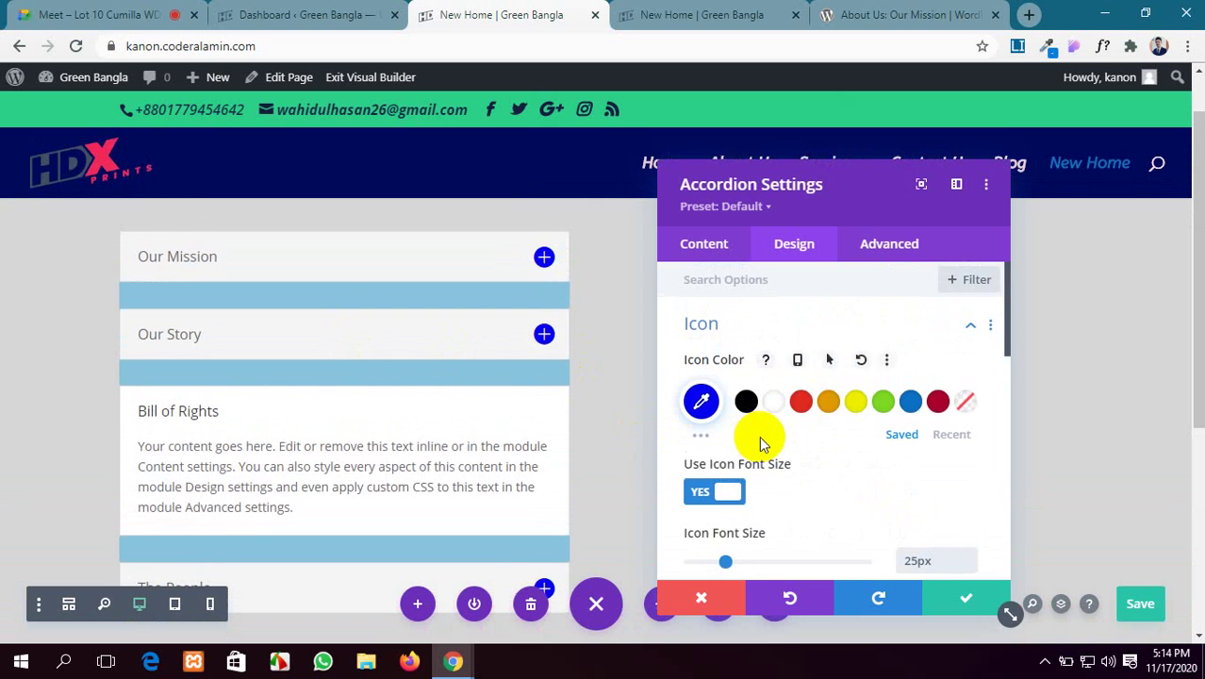
scroll(759, 438, "down", 1)
scroll(556, 377, "down", 2)
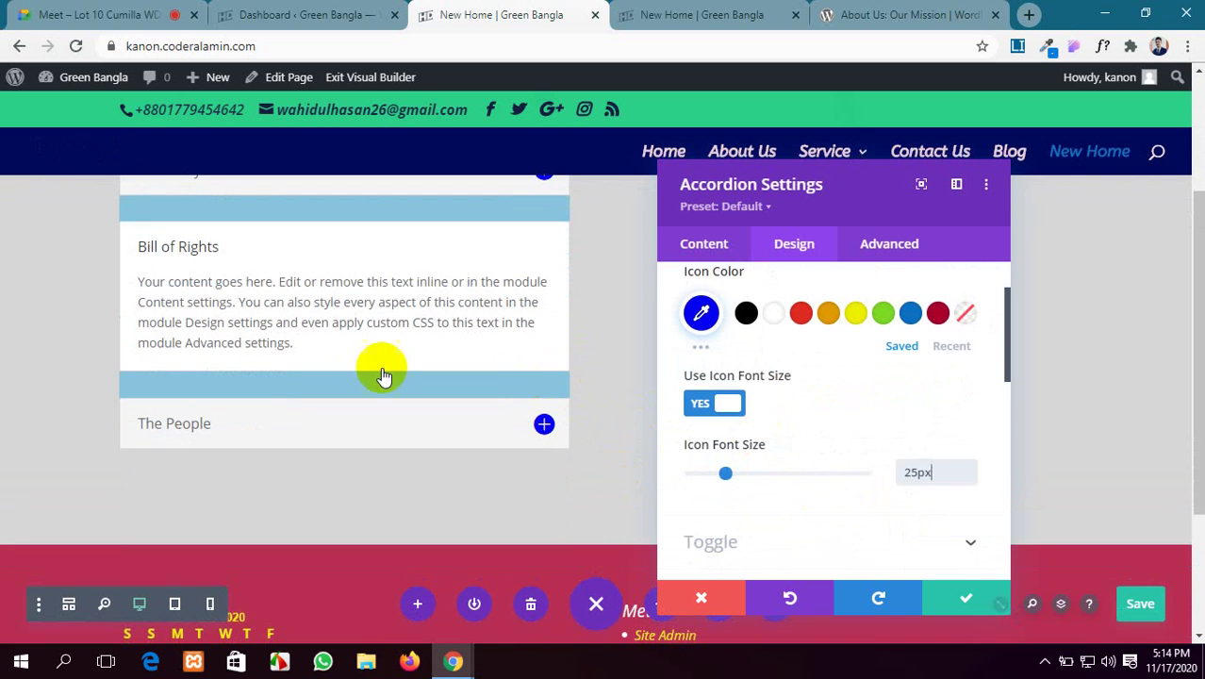
scroll(873, 451, "down", 1)
scroll(596, 408, "up", 2)
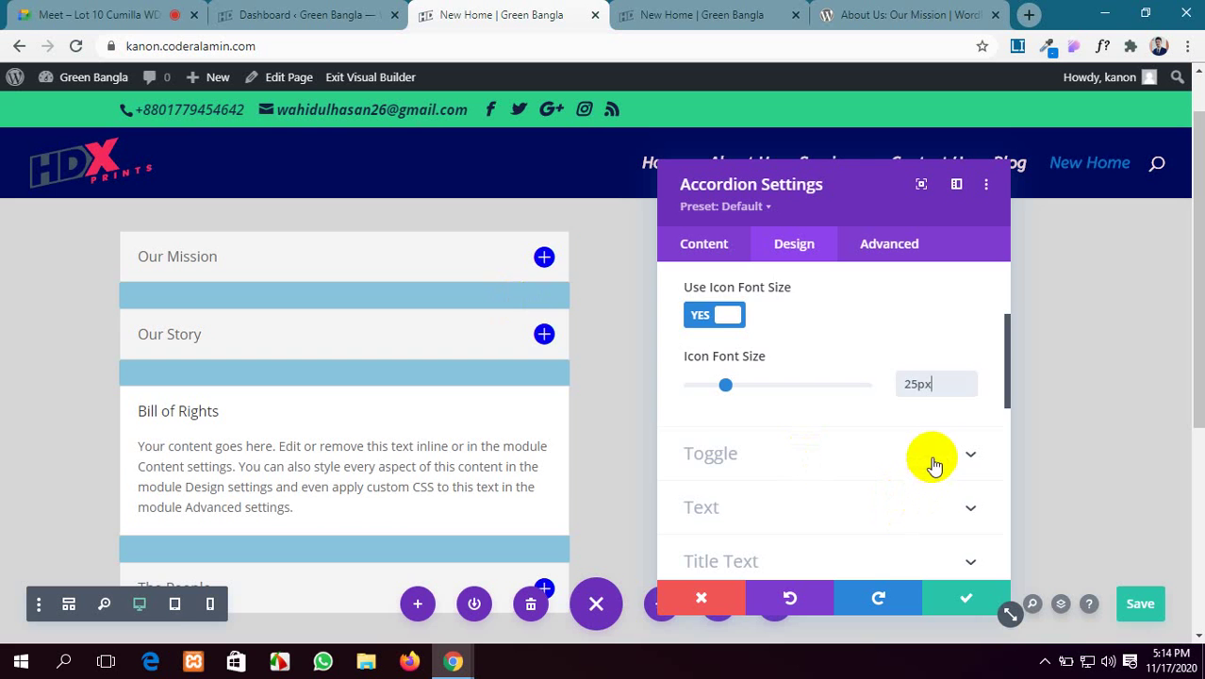
left_click(932, 457)
scroll(932, 455, "up", 1)
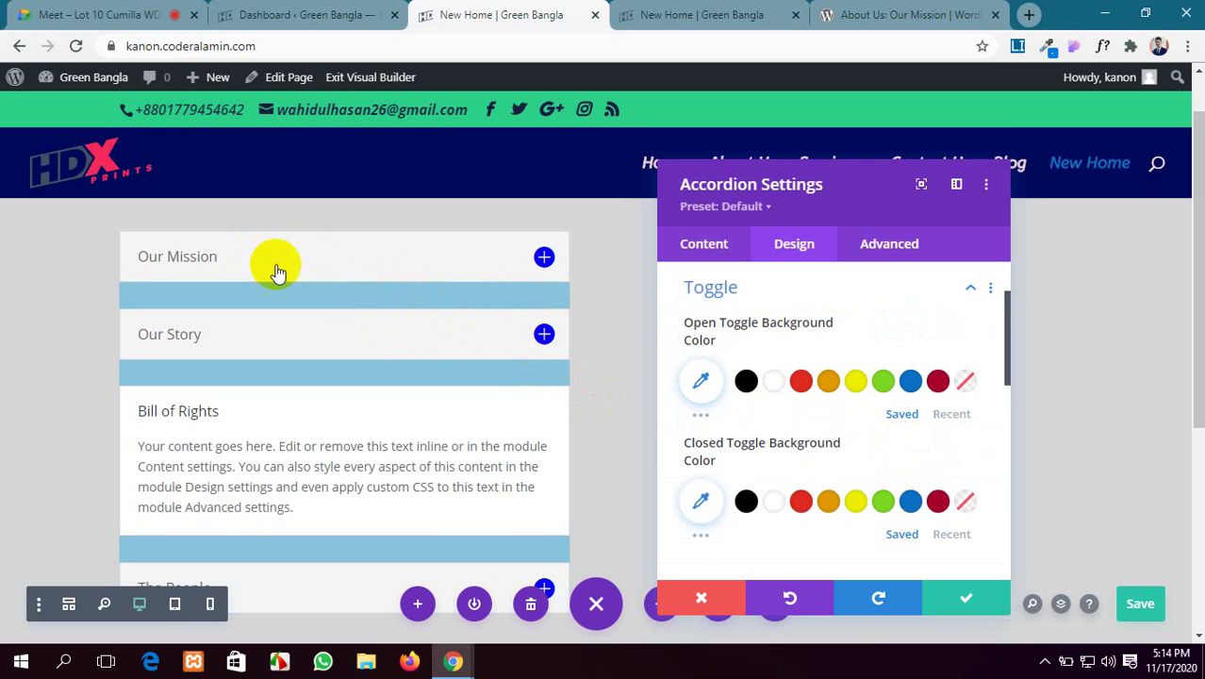
left_click(702, 417)
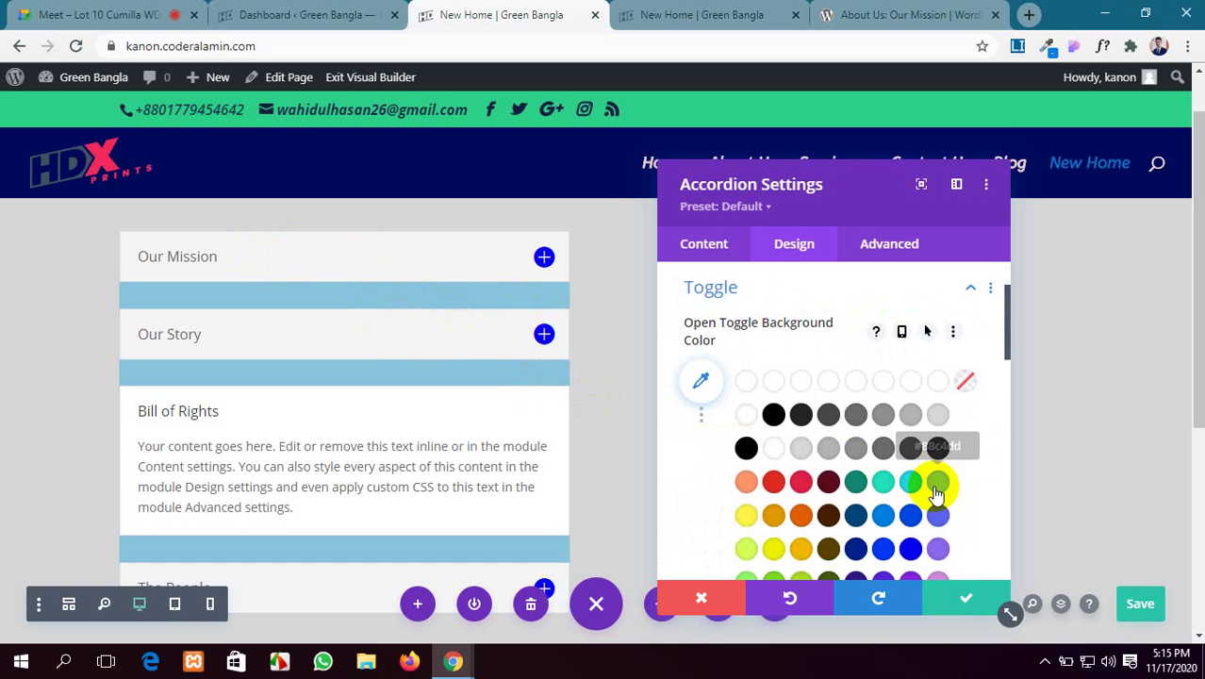
scroll(911, 481, "down", 2)
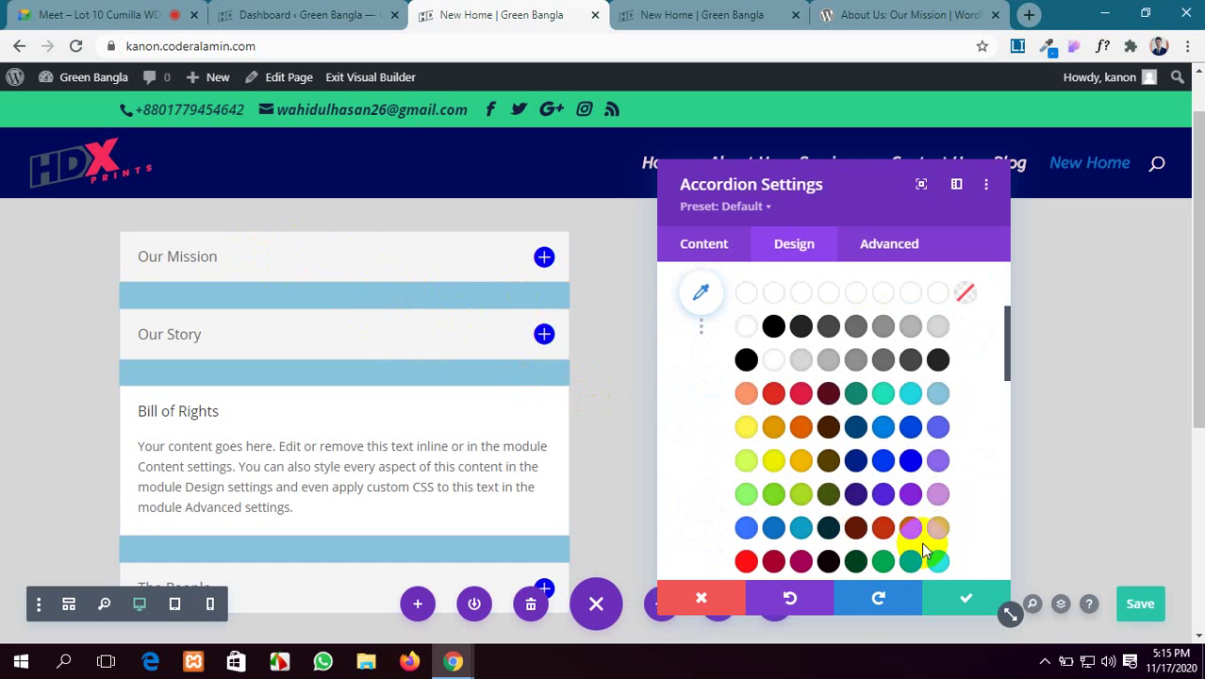
scroll(849, 509, "down", 2)
left_click(799, 481)
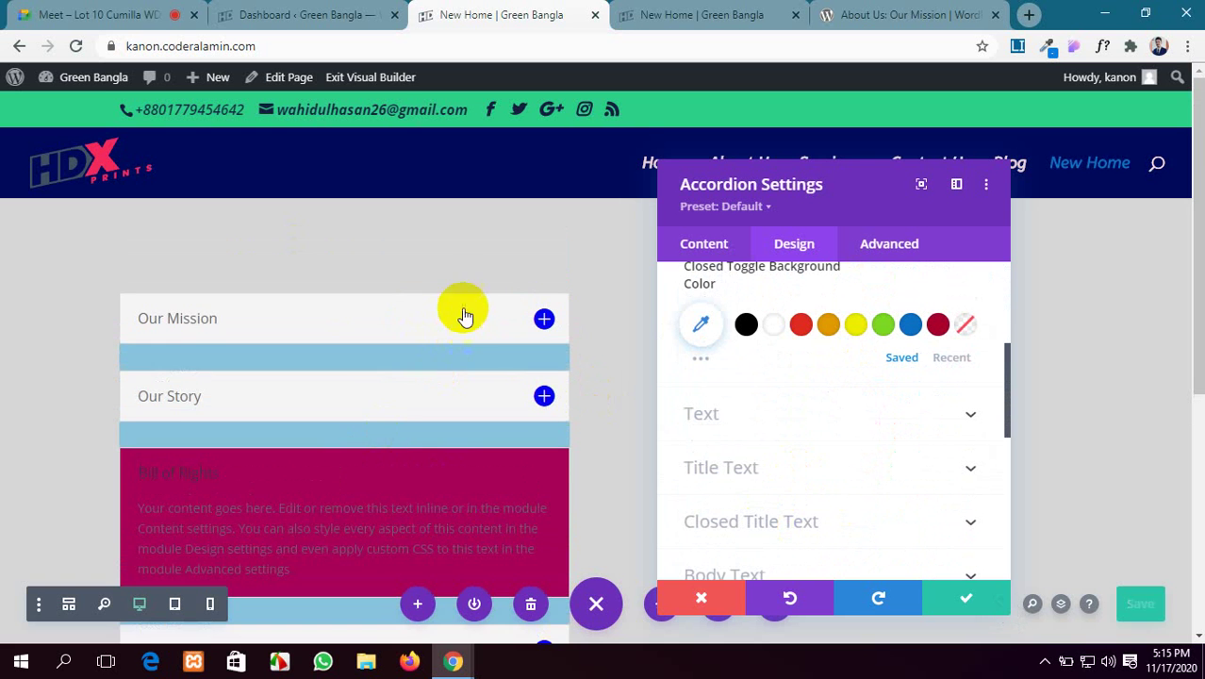
Step: Expand the Our Mission item and darken the open toggle background color to #660126
left_click(465, 322)
scroll(467, 330, "down", 2)
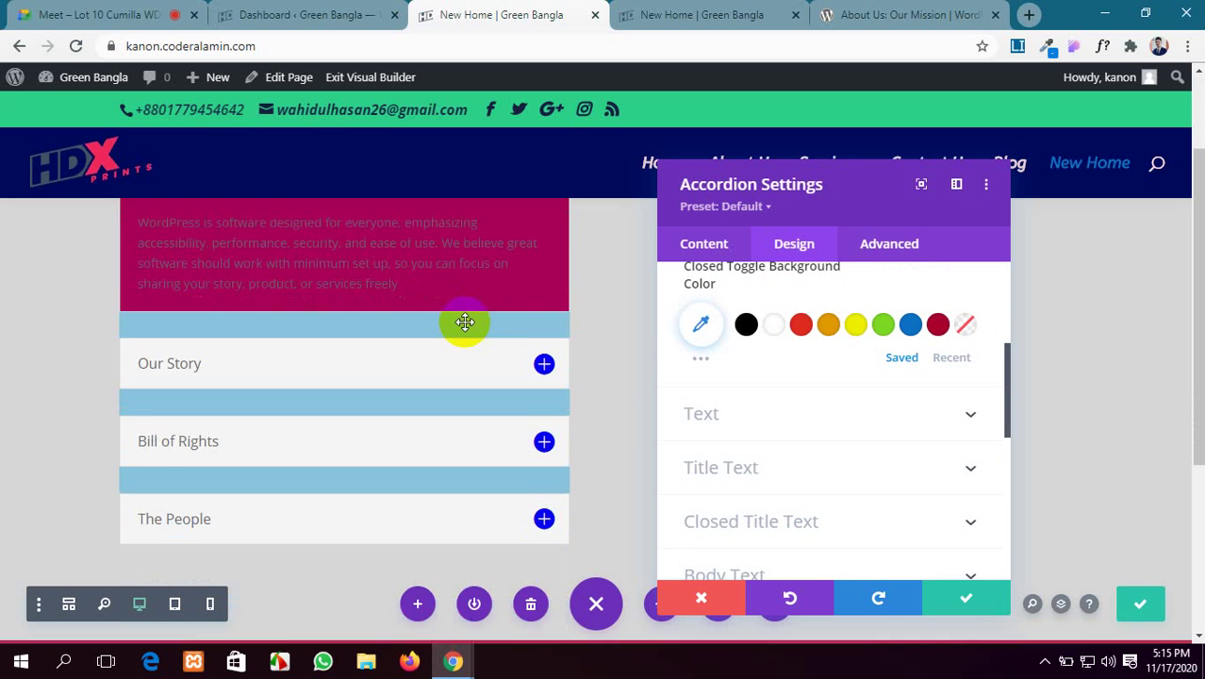
scroll(700, 342, "up", 4)
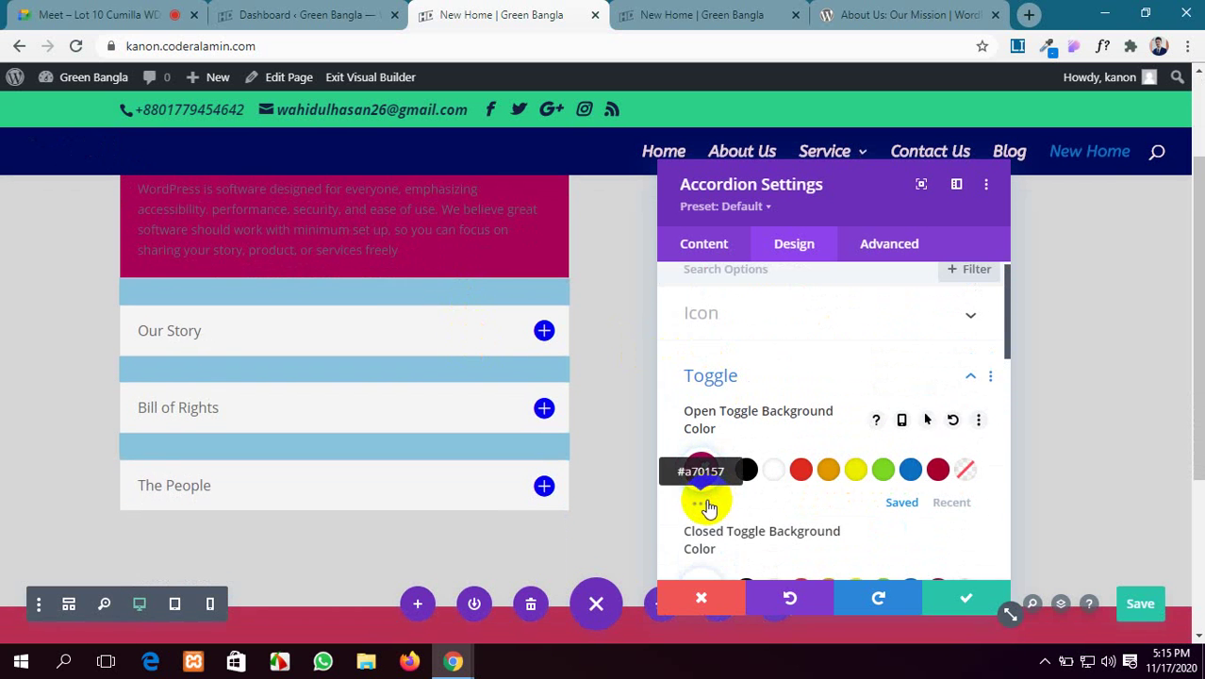
left_click(707, 507)
scroll(730, 452, "down", 1)
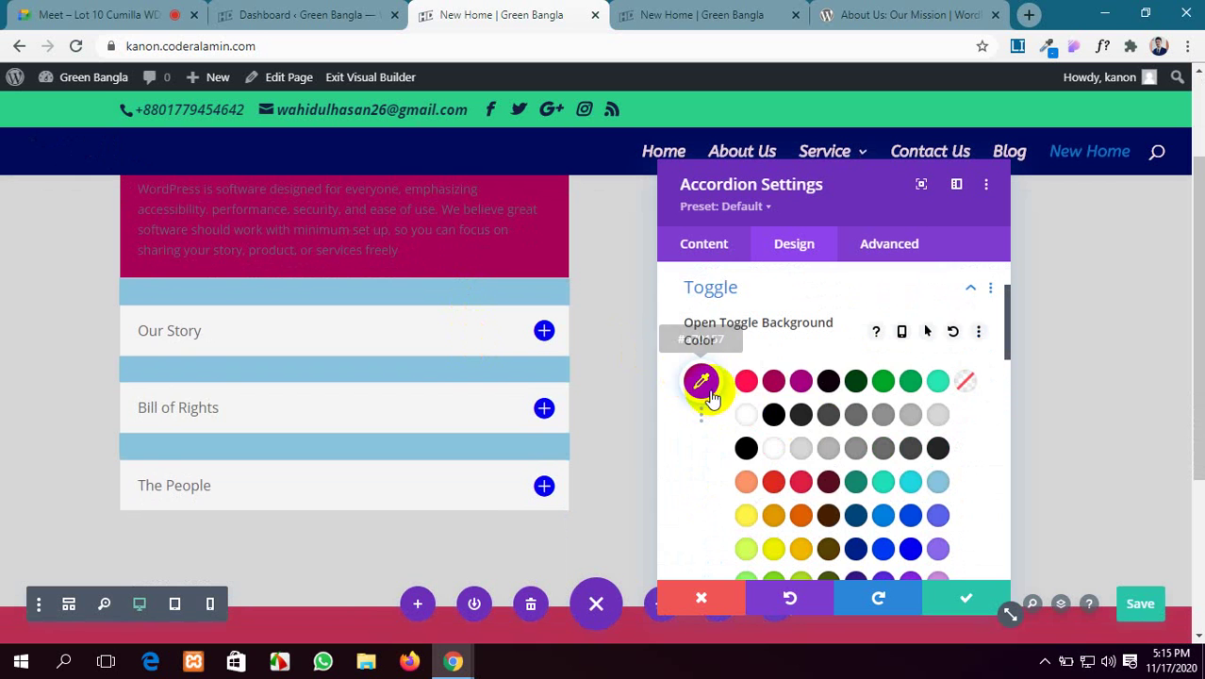
left_click(703, 383)
left_click(957, 425)
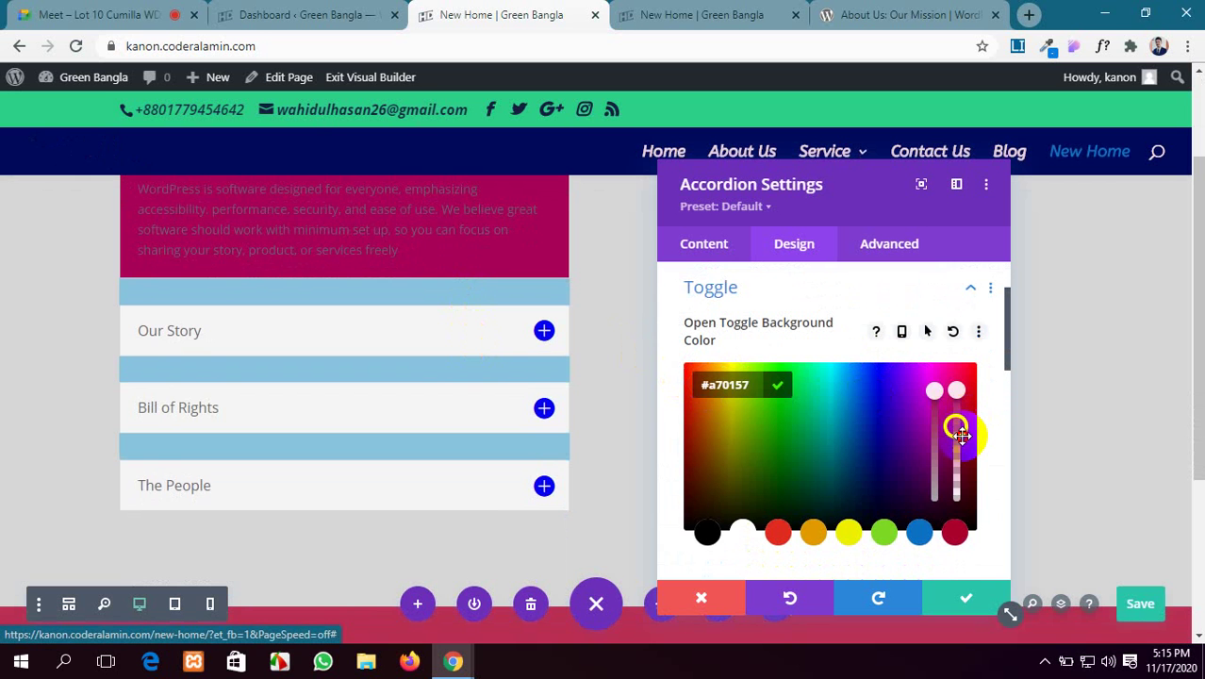
left_click_drag(961, 435, 964, 450)
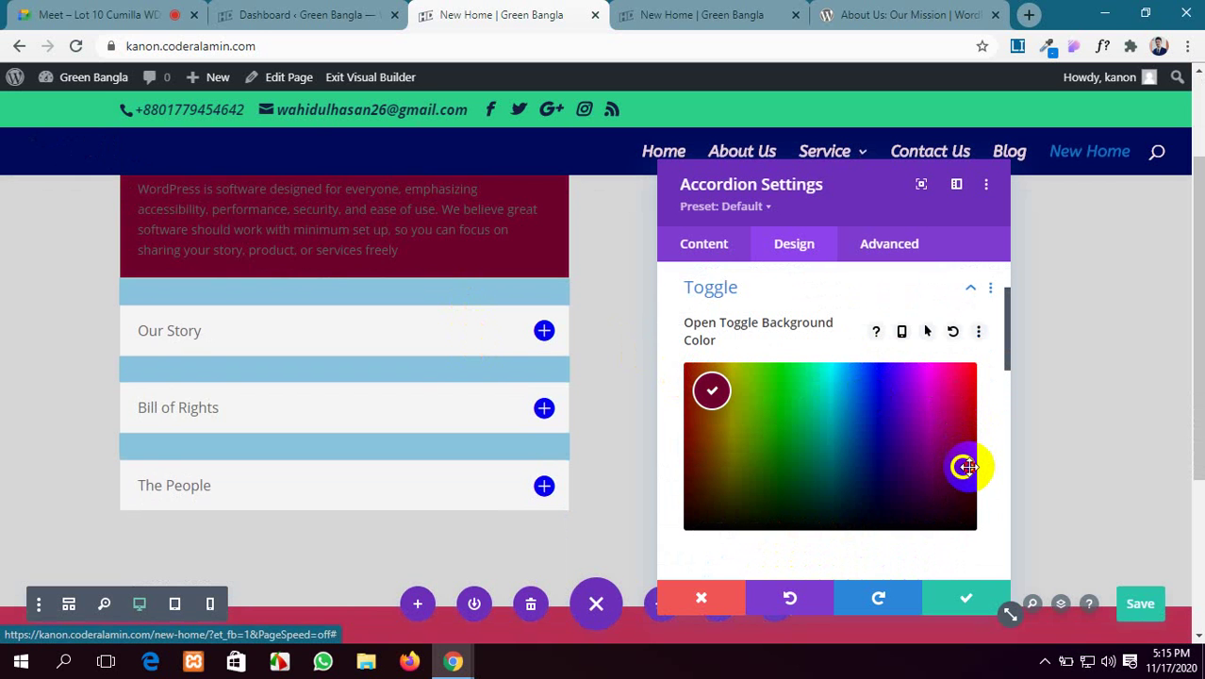
scroll(594, 398, "up", 2)
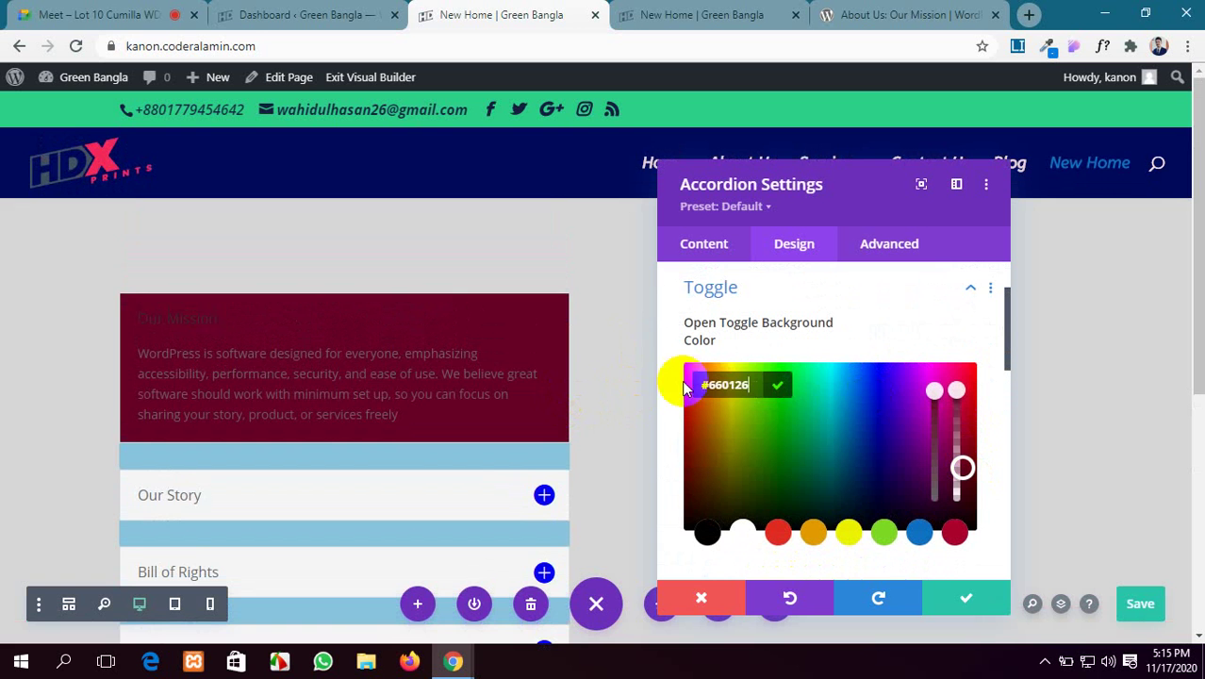
scroll(398, 384, "down", 3)
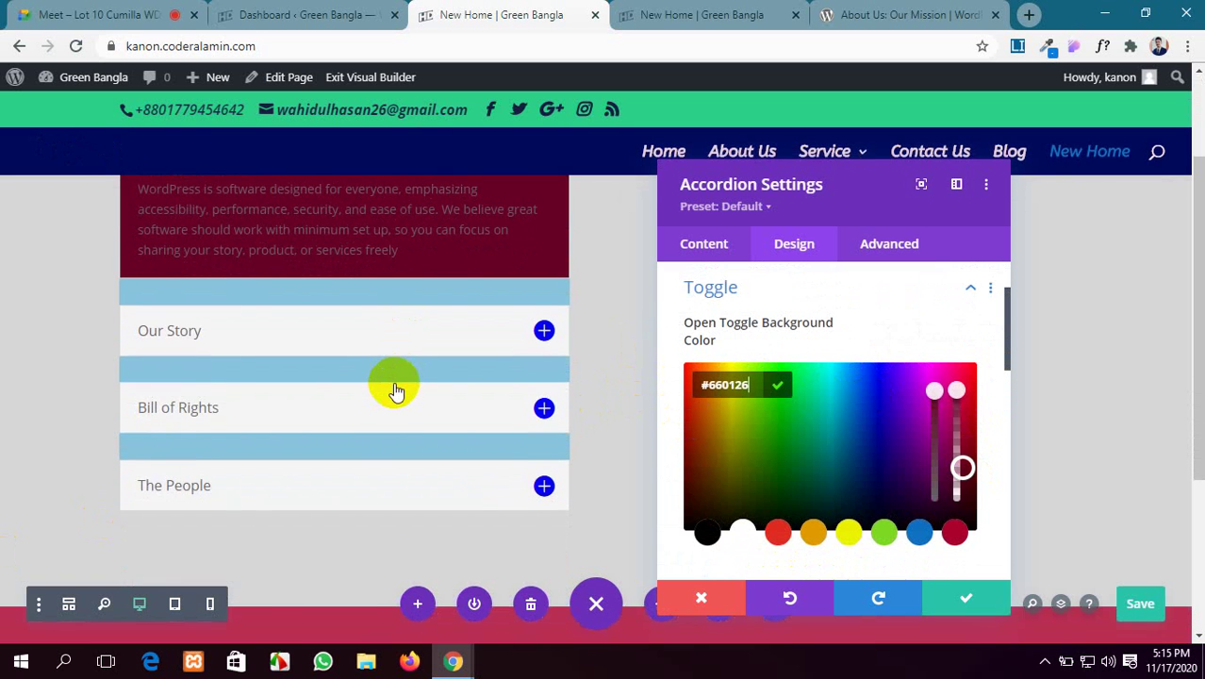
scroll(528, 396, "up", 3)
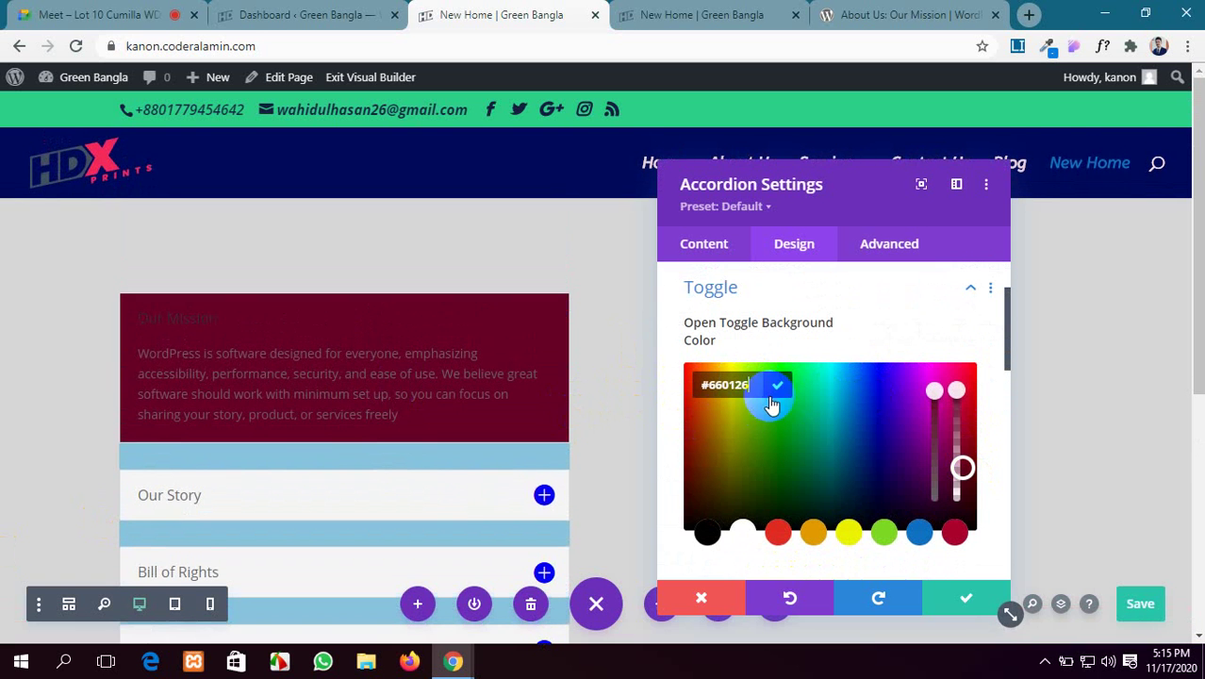
Step: Try dark green #004220 as the open toggle background color
scroll(778, 391, "down", 2)
scroll(768, 395, "down", 1)
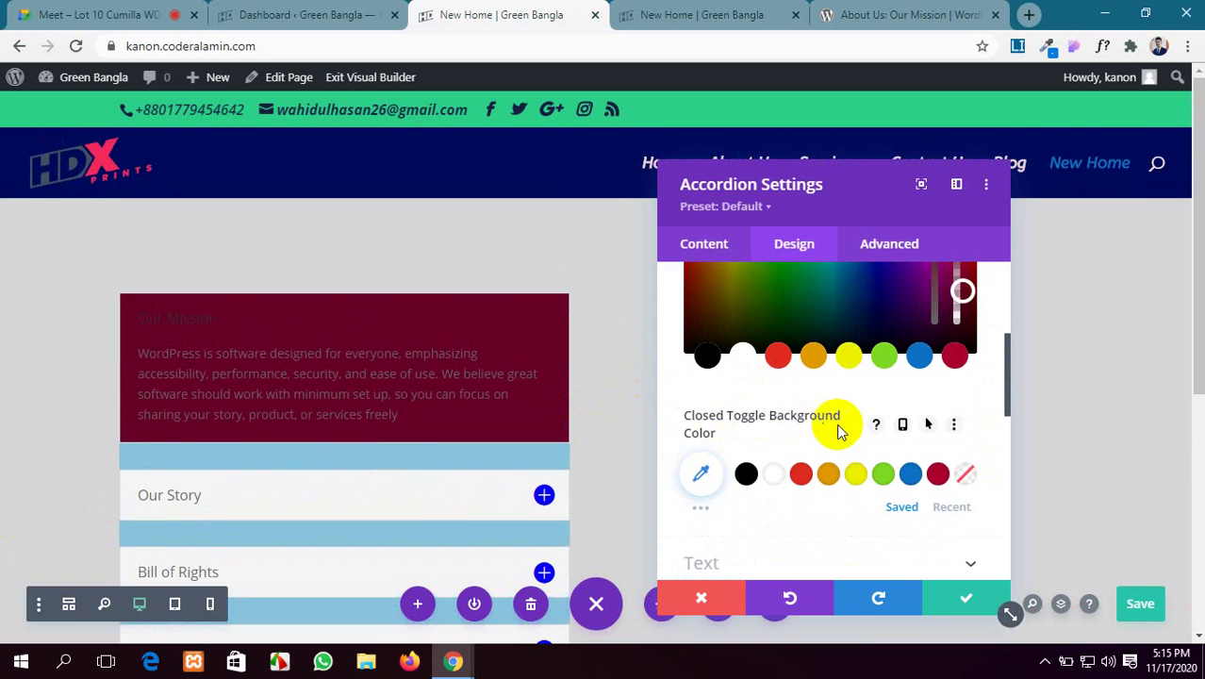
scroll(830, 420, "down", 1)
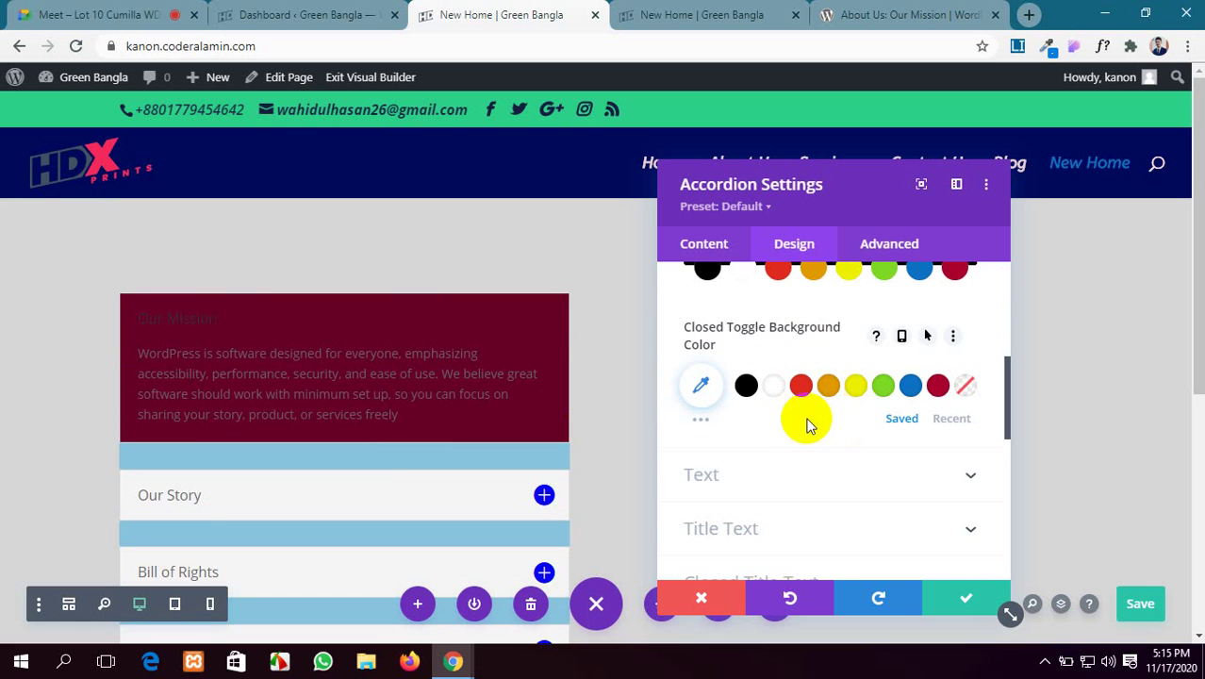
left_click(699, 421)
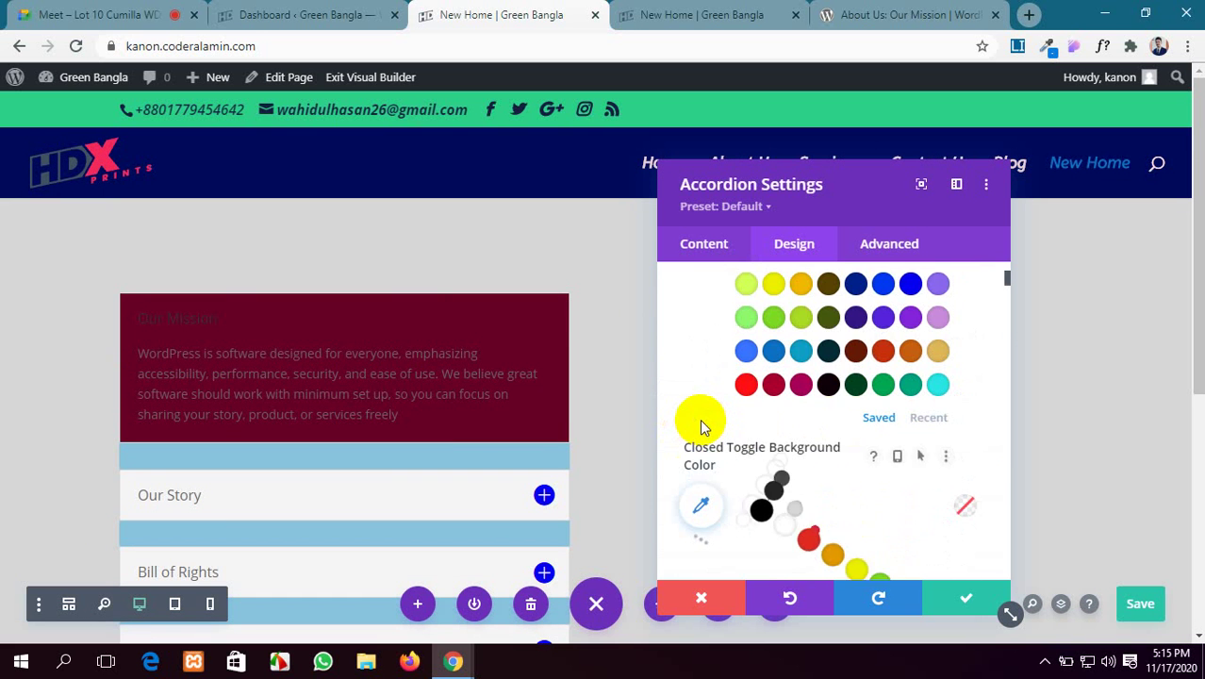
left_click(856, 385)
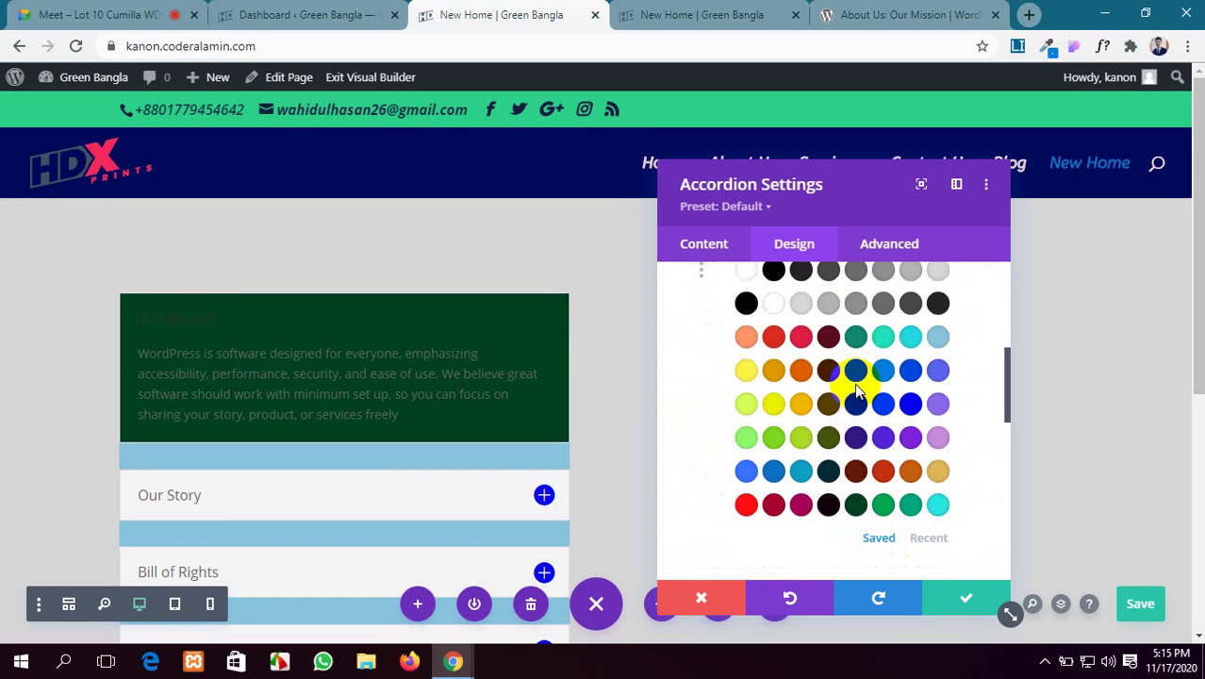
scroll(768, 424, "up", 5)
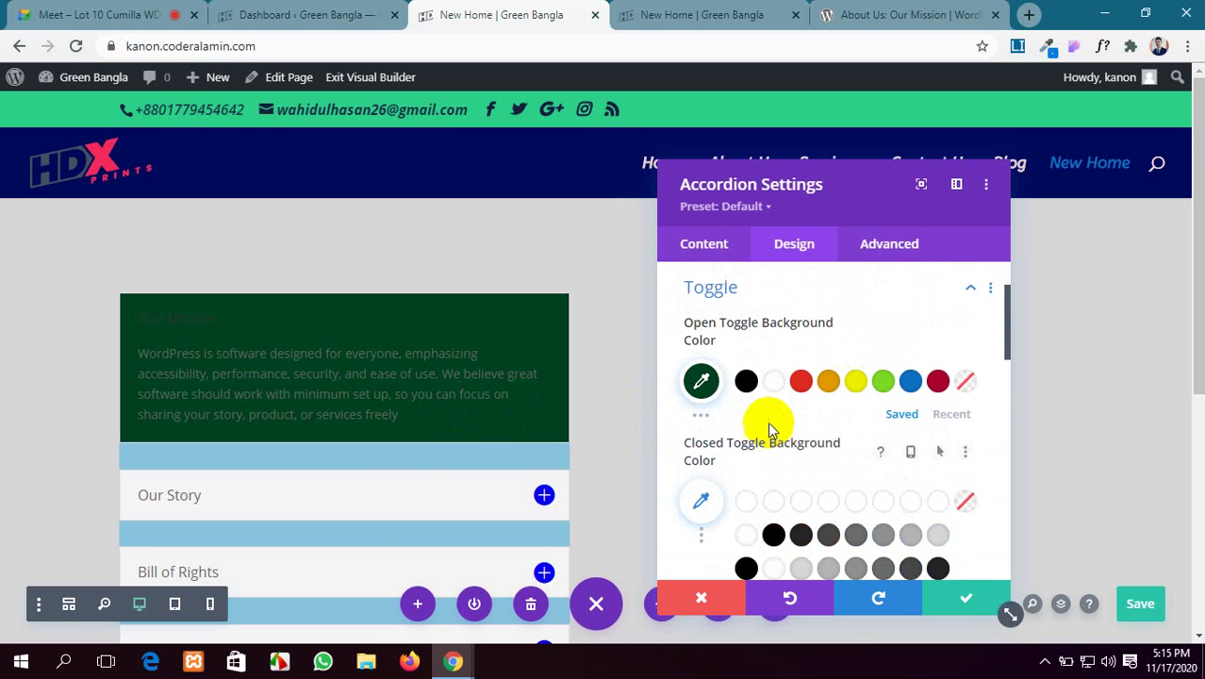
Step: Expand the Our Story item, save the page, and check the accordion items on the reloaded live New Home page
left_click(430, 495)
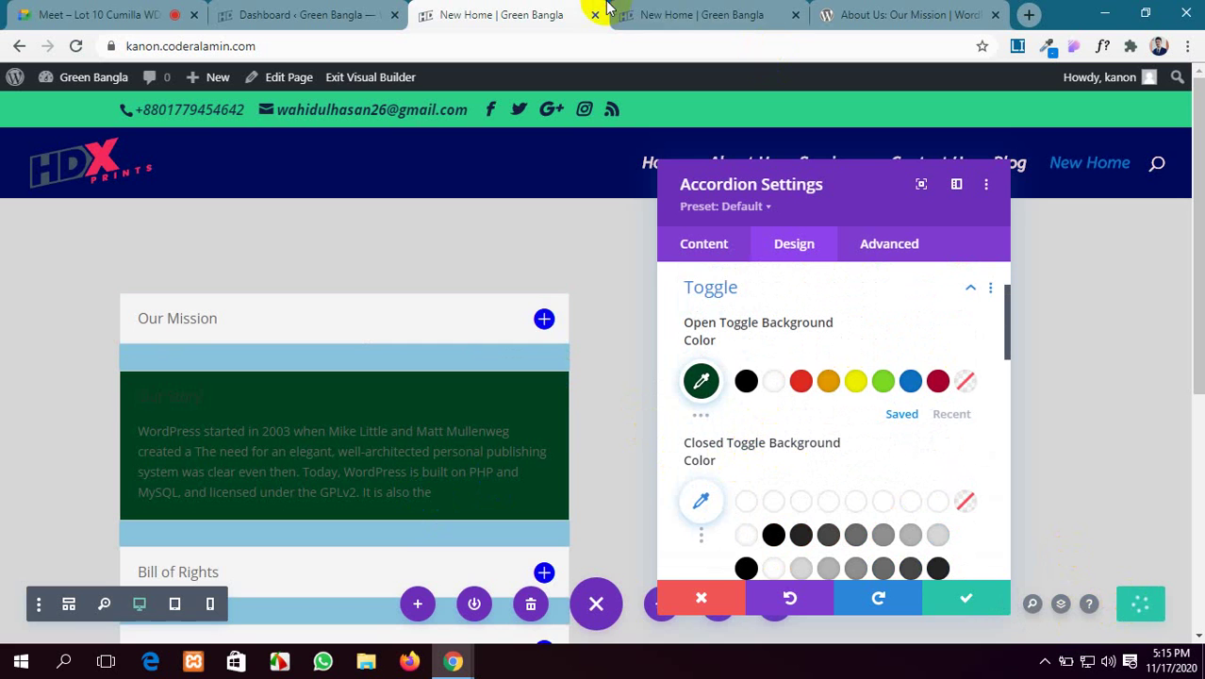
left_click(668, 10)
left_click(77, 47)
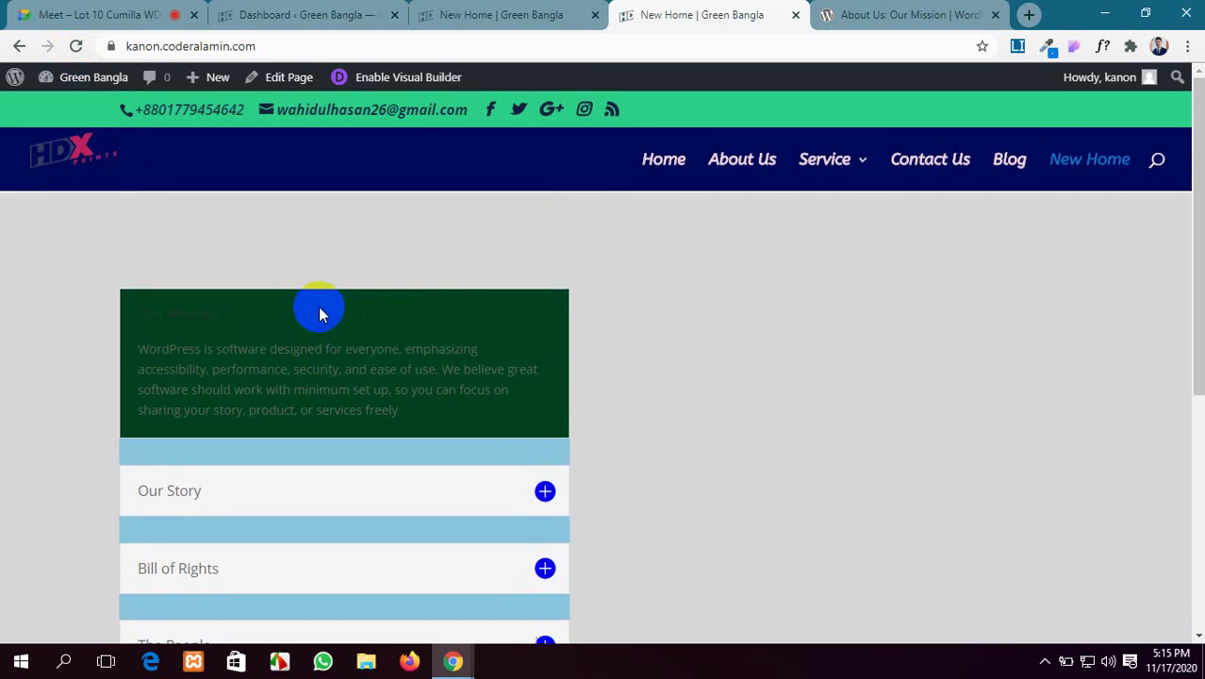
left_click(431, 407)
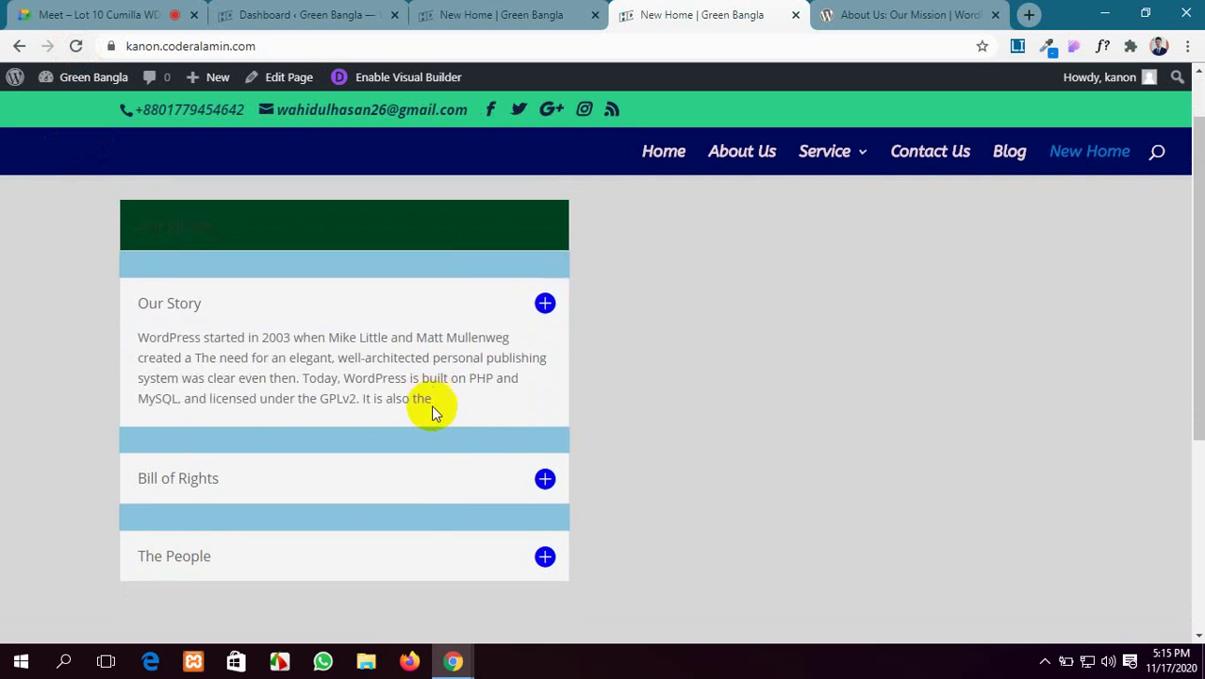
left_click(455, 482)
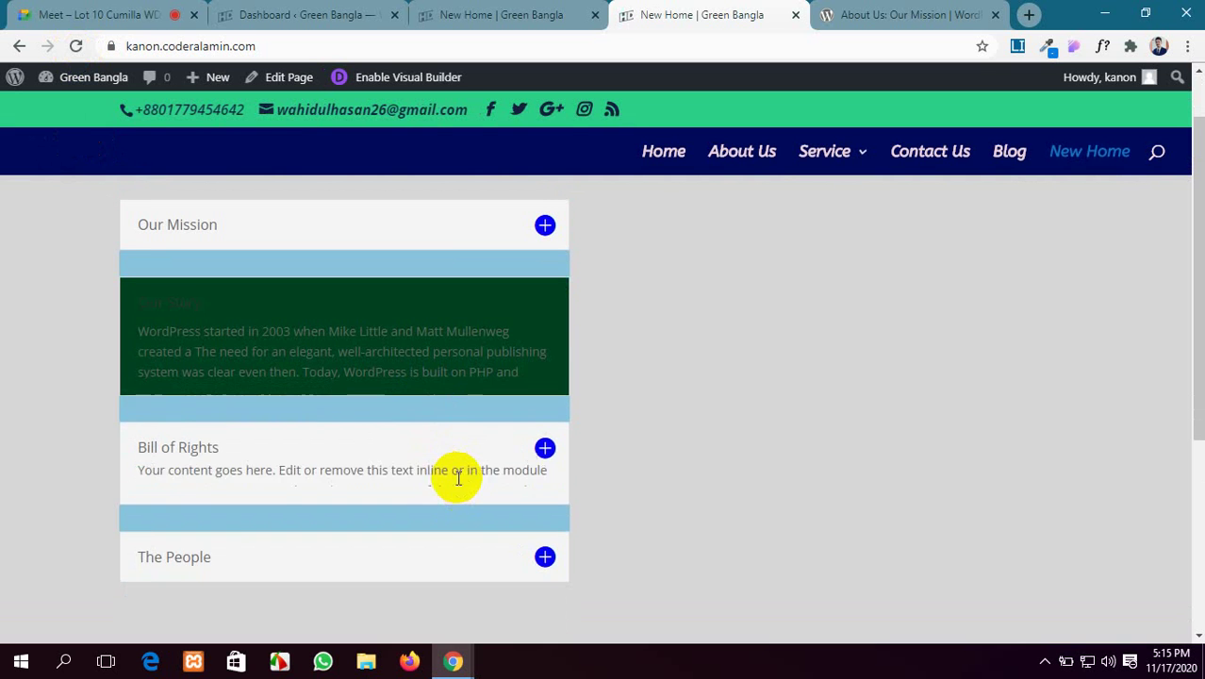
left_click(451, 565)
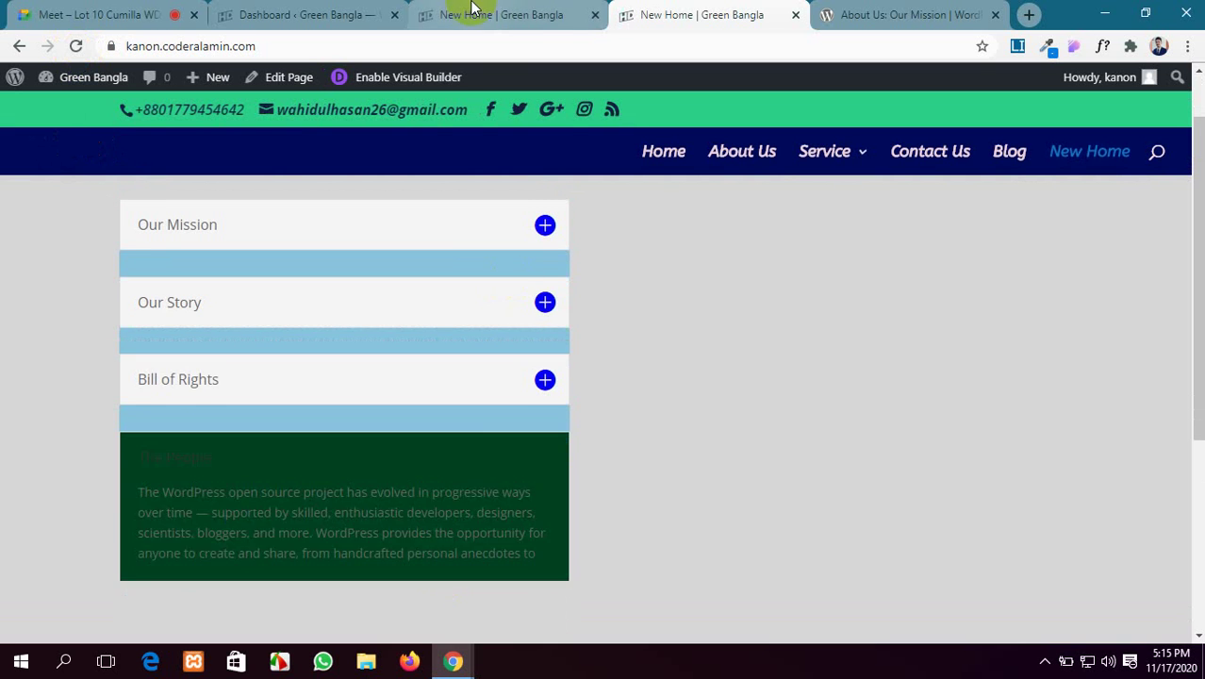
Step: Return to the page being edited, try #a9012d as the open toggle background color, and replace it with violet-blue
left_click(471, 14)
scroll(792, 405, "down", 1)
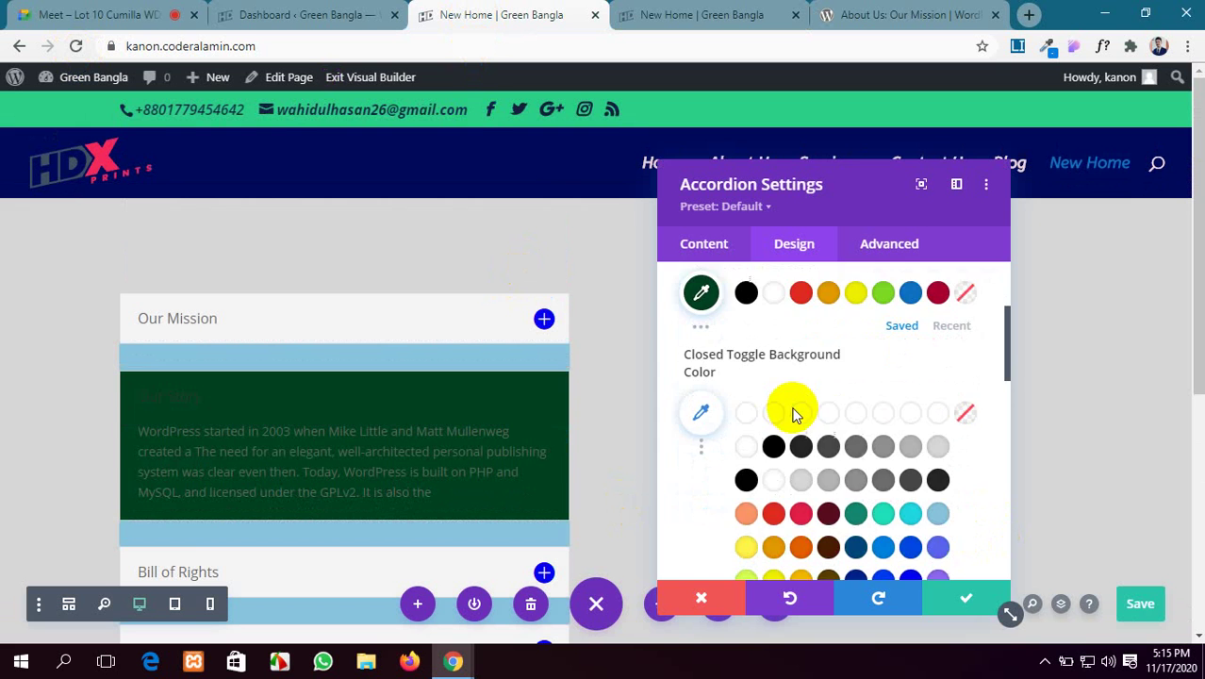
scroll(757, 385, "up", 1)
scroll(755, 381, "up", 1)
scroll(755, 385, "down", 1)
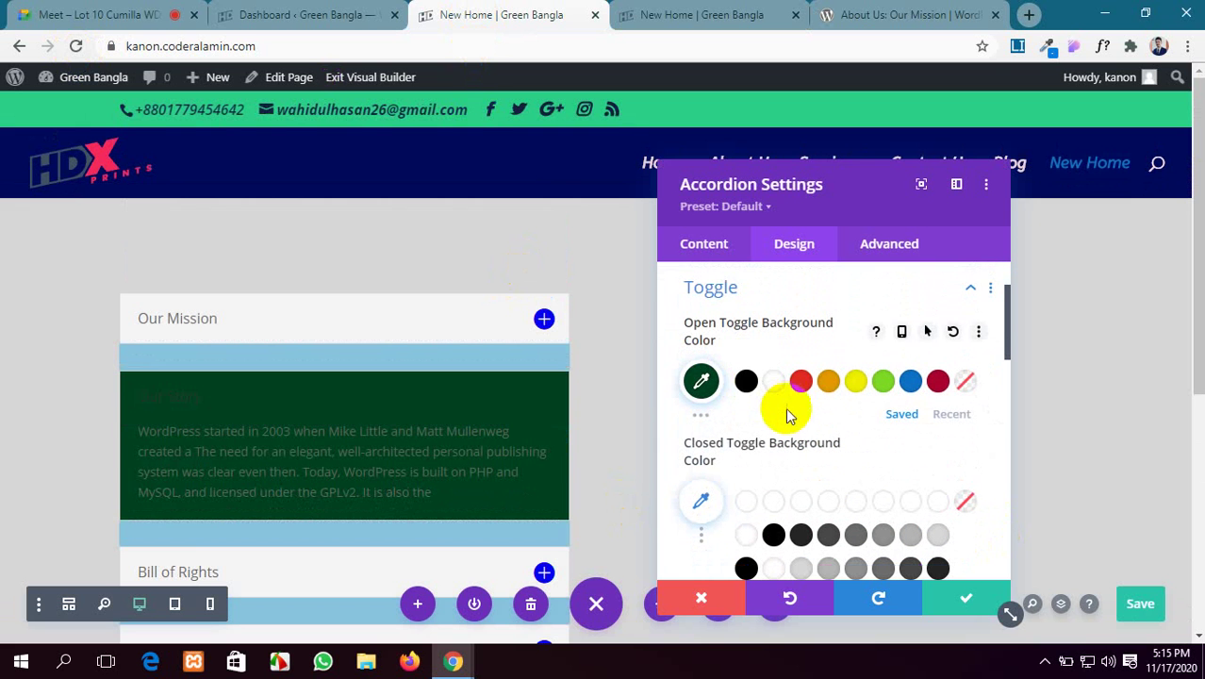
left_click(935, 381)
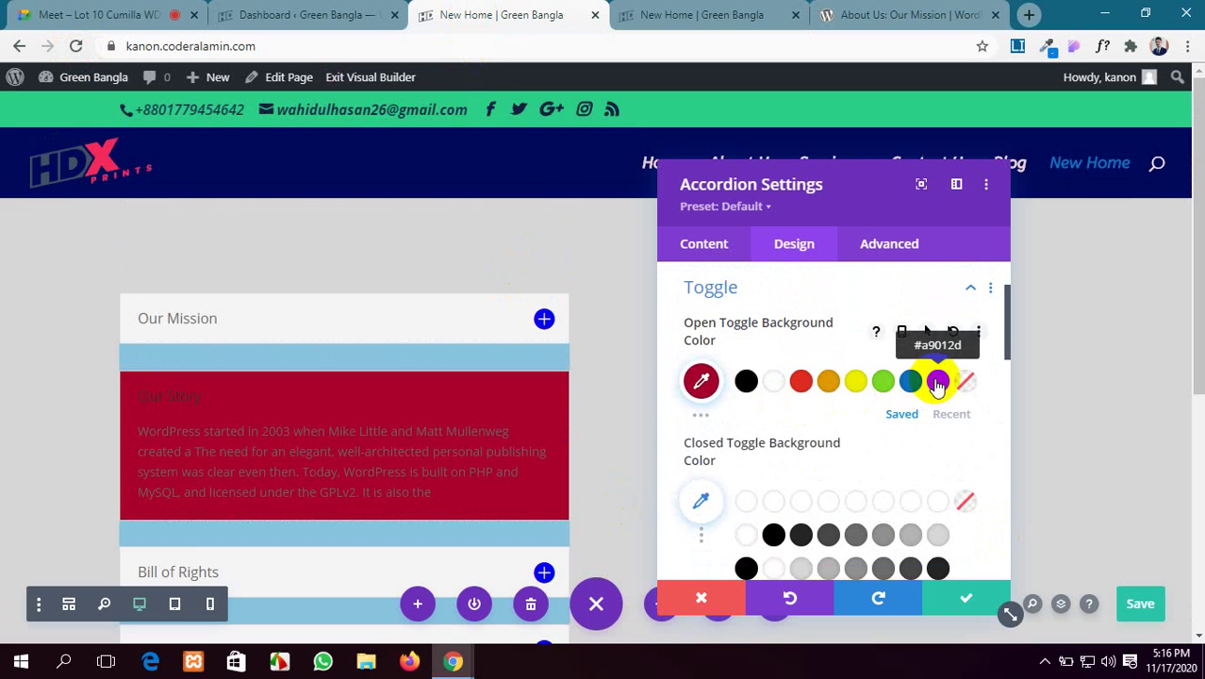
left_click(698, 412)
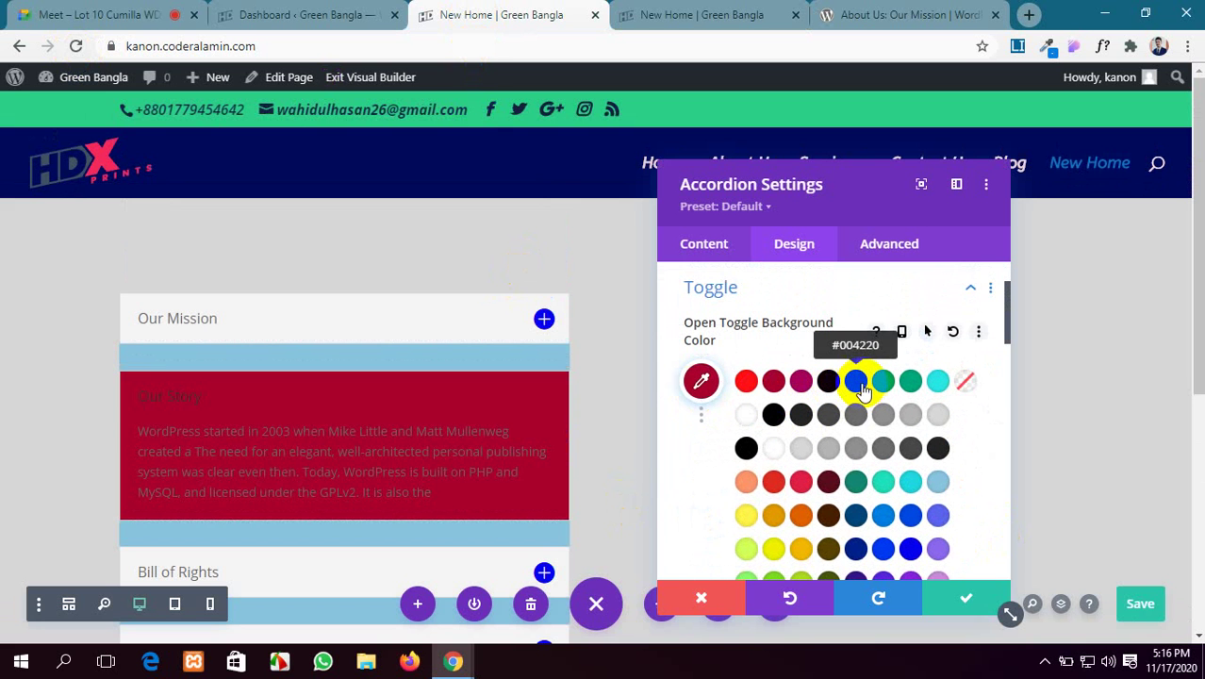
scroll(872, 454, "down", 1)
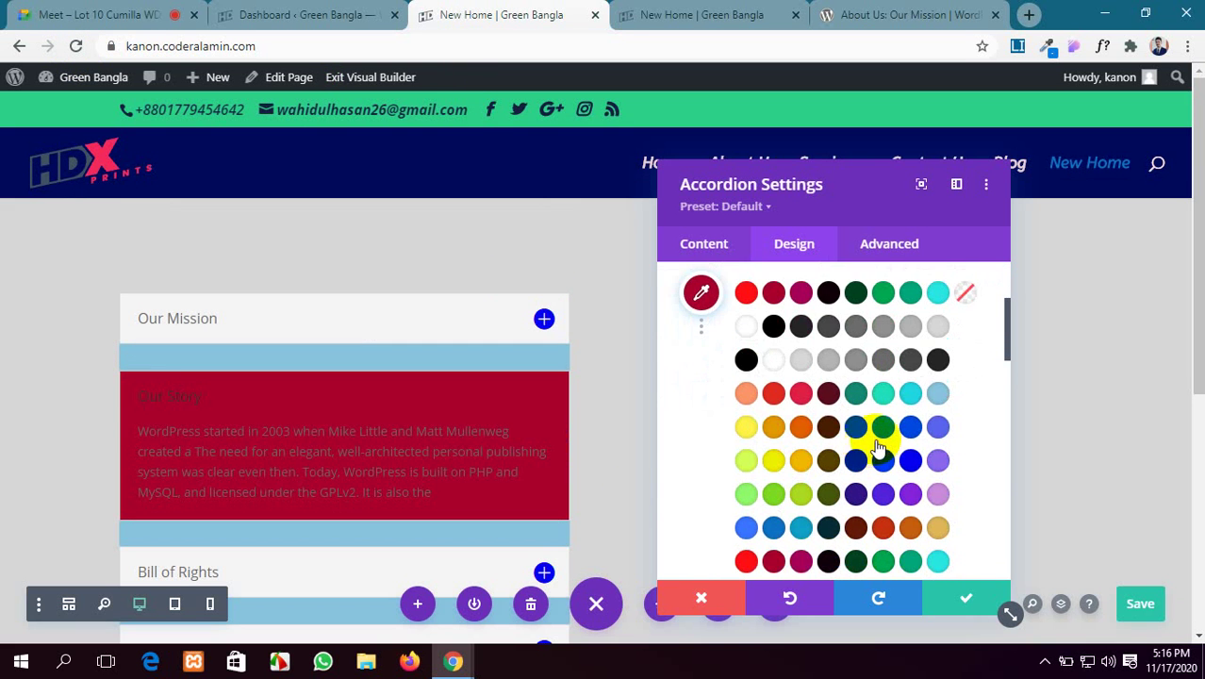
left_click(937, 429)
scroll(935, 429, "down", 3)
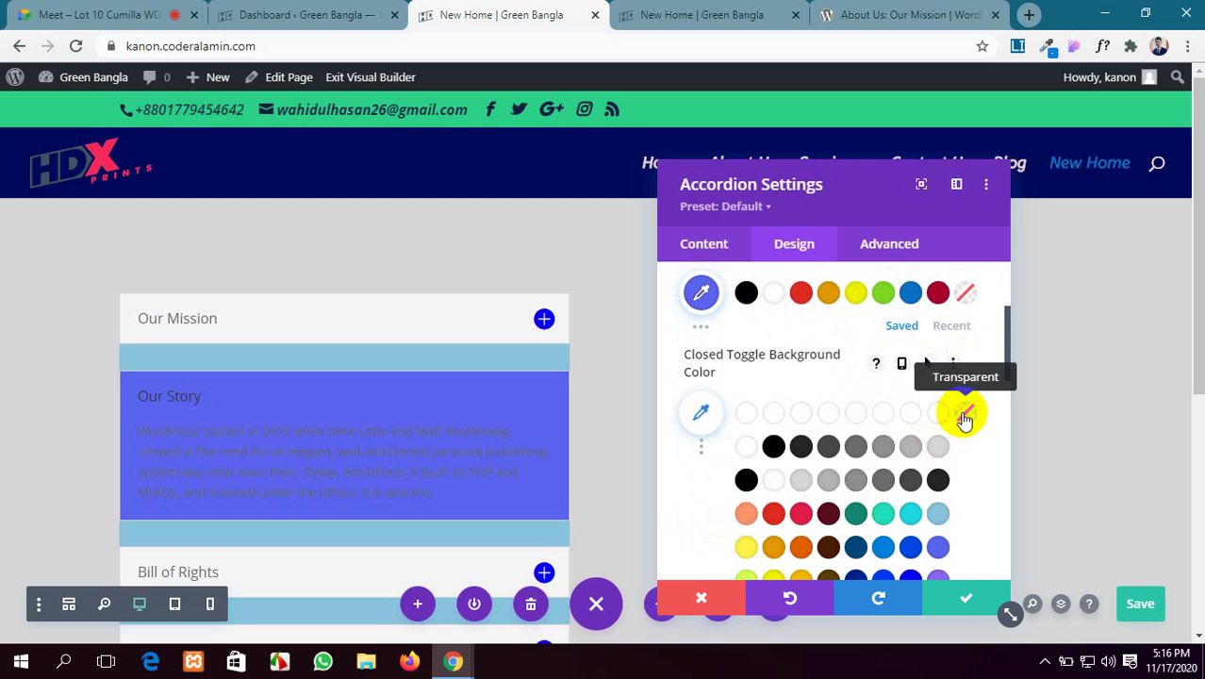
Step: Set the closed toggle background color to transparent, and raise its opacity to make it rgba(0,0,0,0.84)
left_click(963, 414)
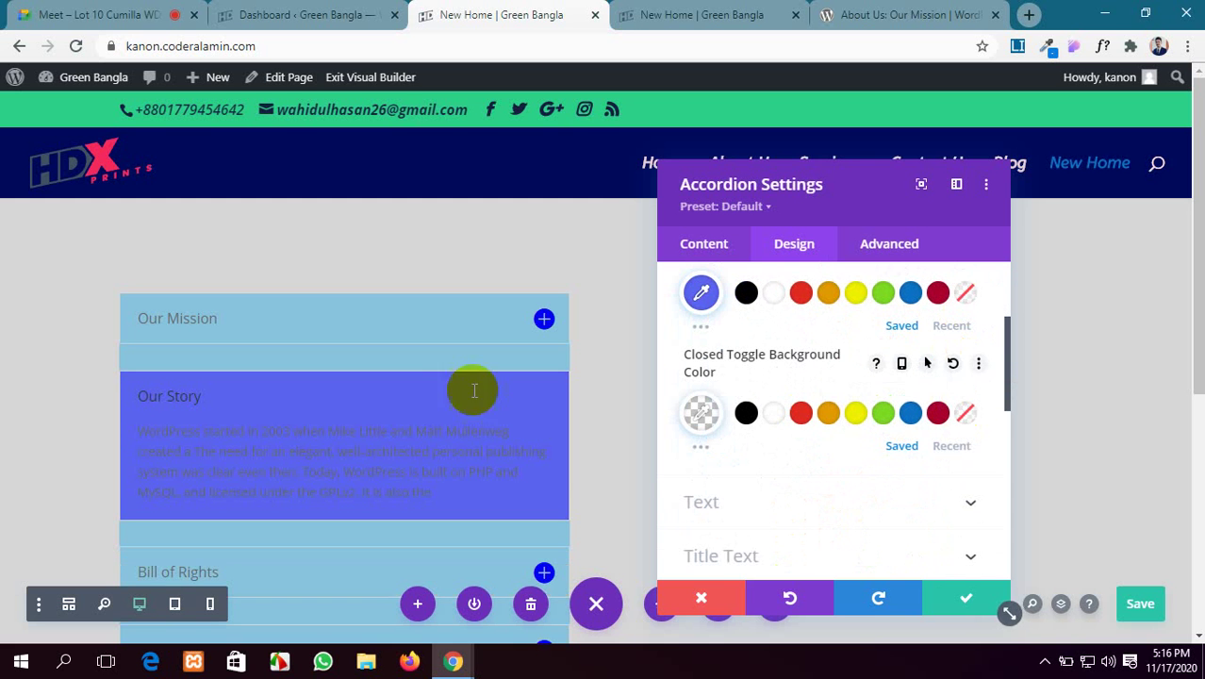
scroll(474, 391, "down", 1)
left_click(698, 415)
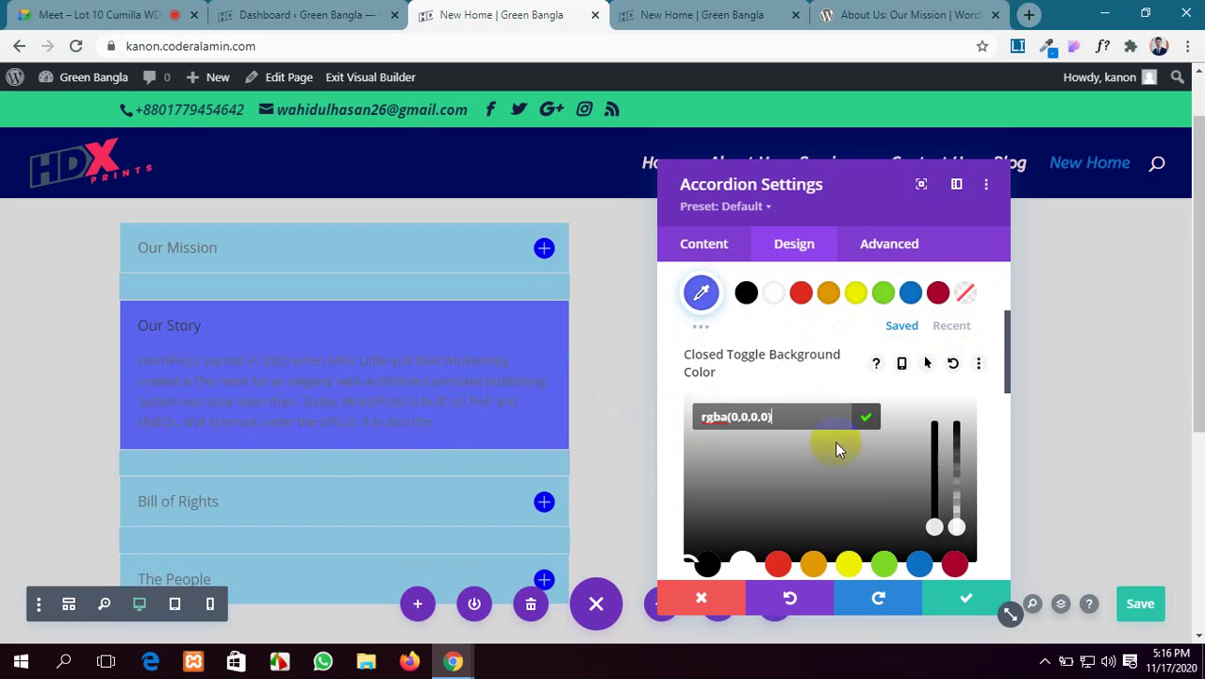
left_click_drag(957, 506, 957, 439)
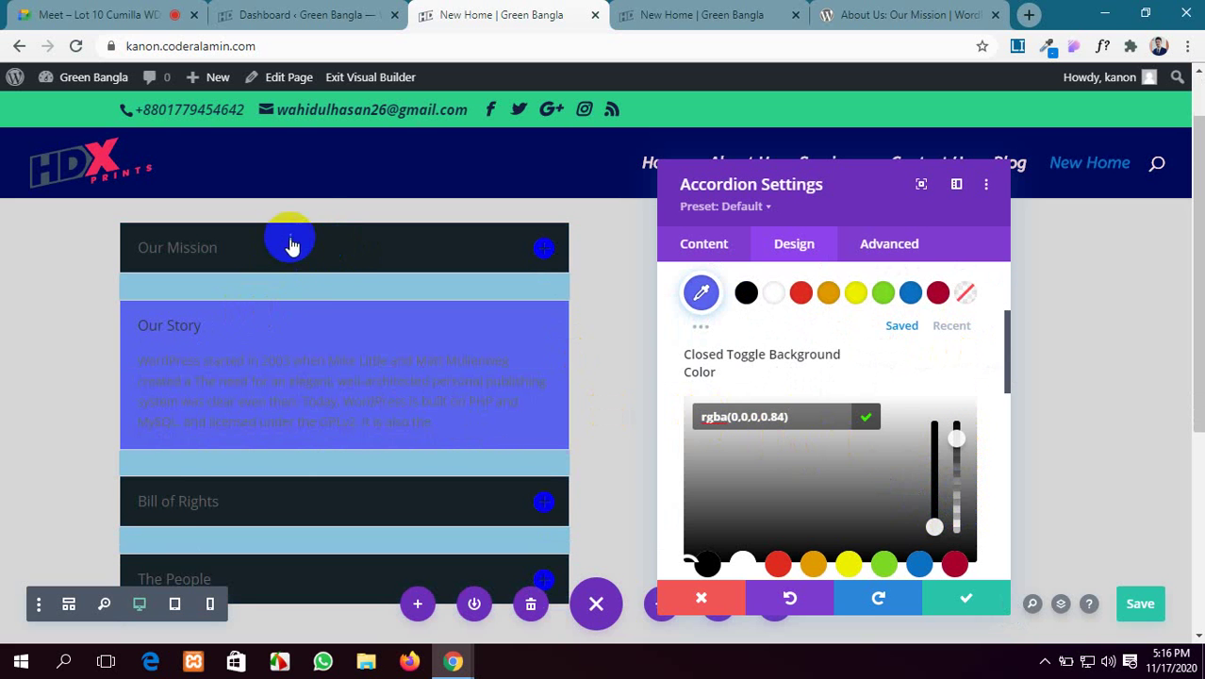
scroll(283, 247, "down", 2)
scroll(476, 413, "up", 2)
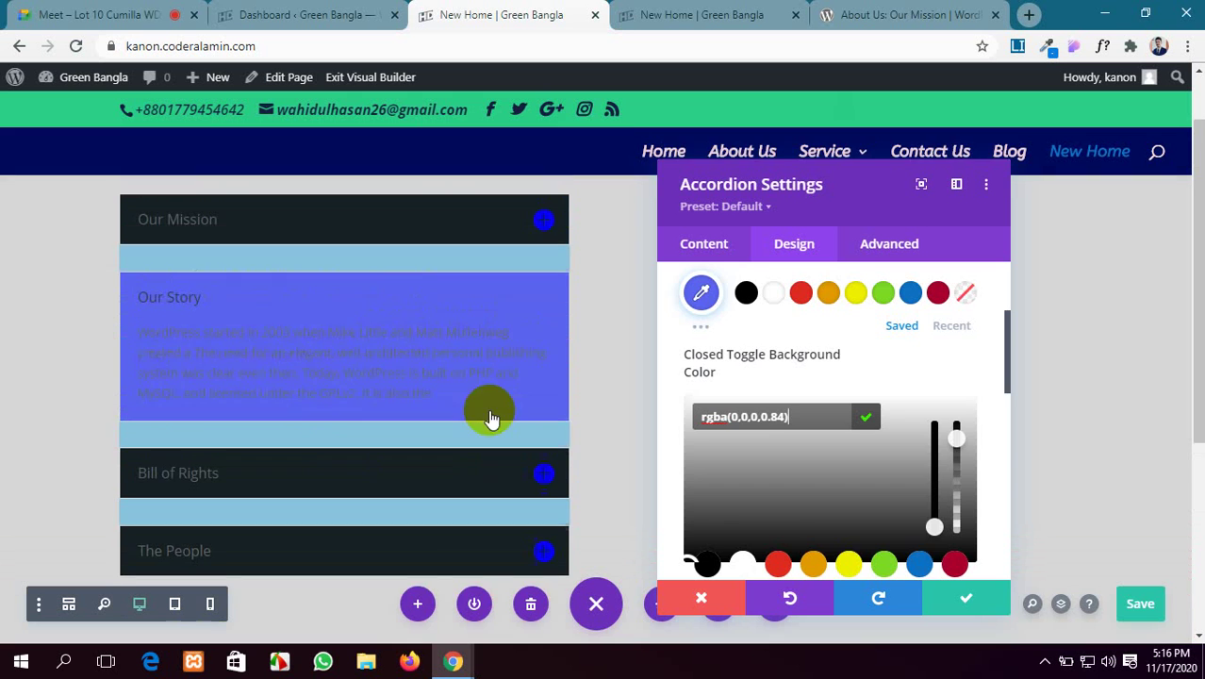
Step: Save the page with the accordion's current closed toggle background color
scroll(490, 417, "up", 1)
left_click(1138, 603)
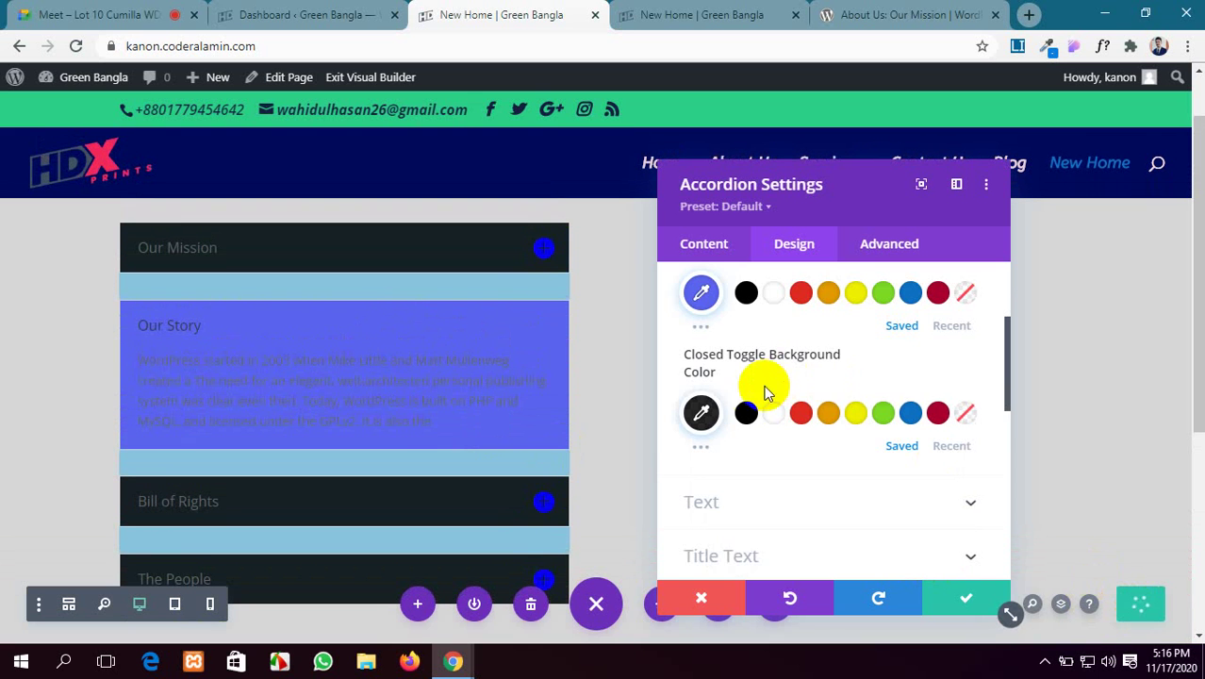
scroll(759, 400, "up", 1)
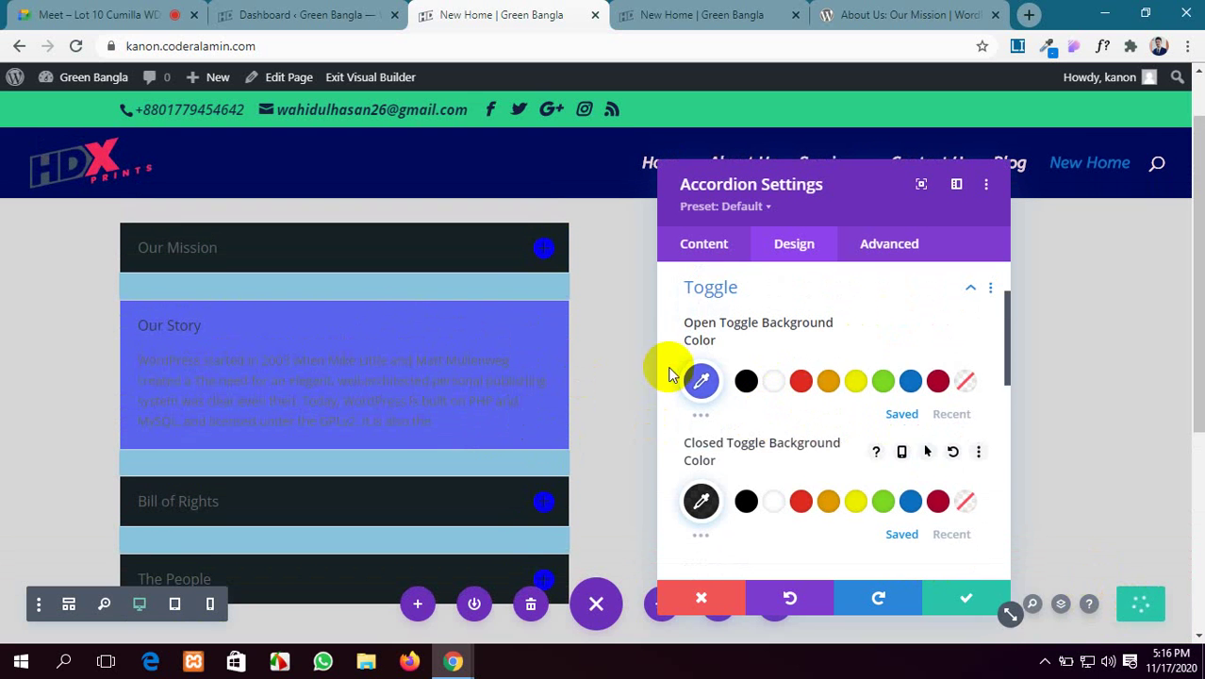
Step: Try pink, blue and green #7cbf39 as the accordion's open toggle background color
left_click(701, 380)
scroll(828, 416, "down", 1)
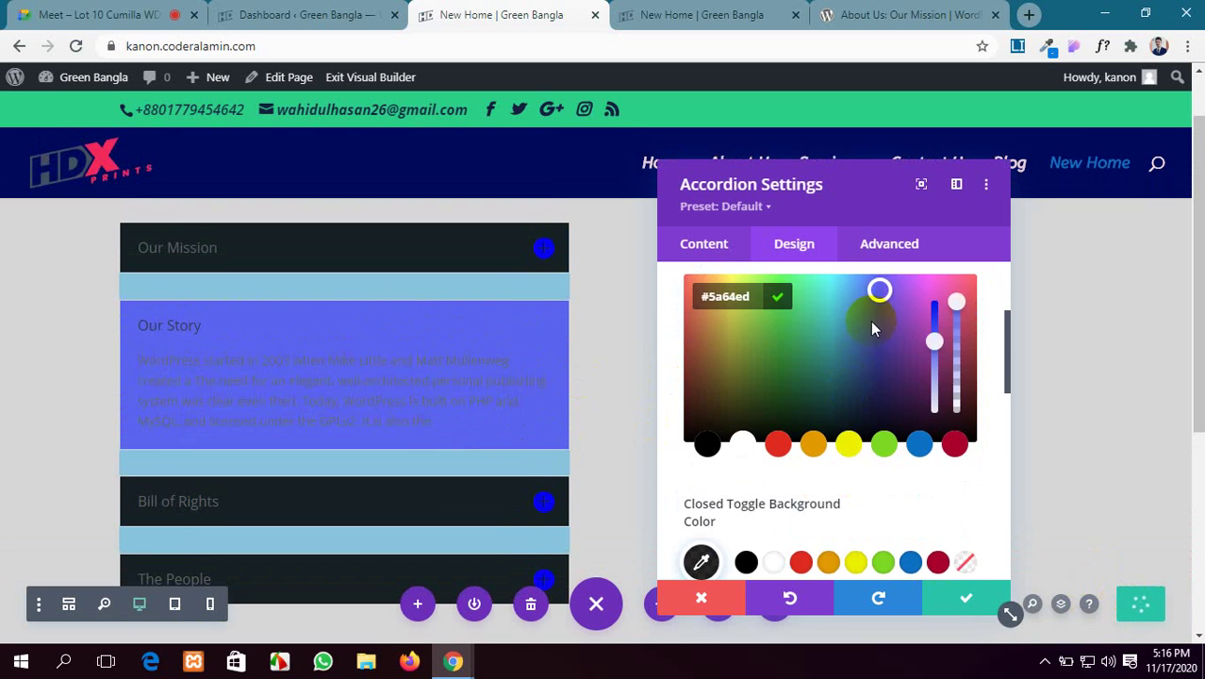
left_click_drag(874, 288, 922, 346)
left_click(936, 297)
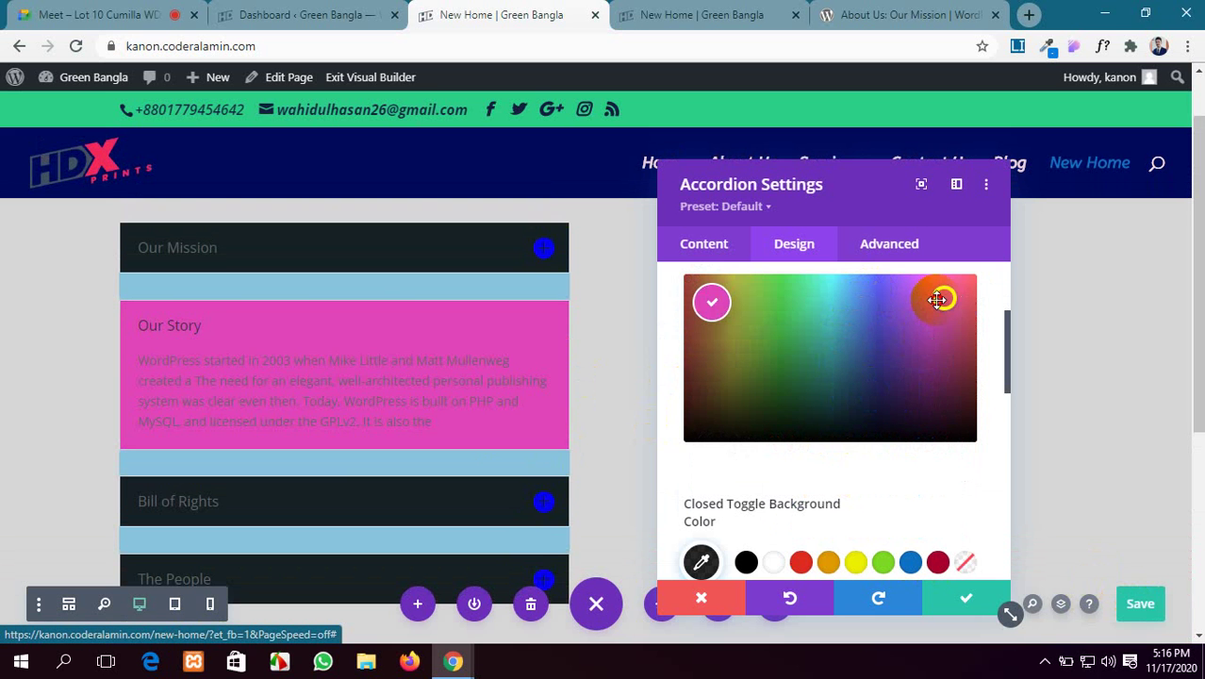
left_click(849, 299)
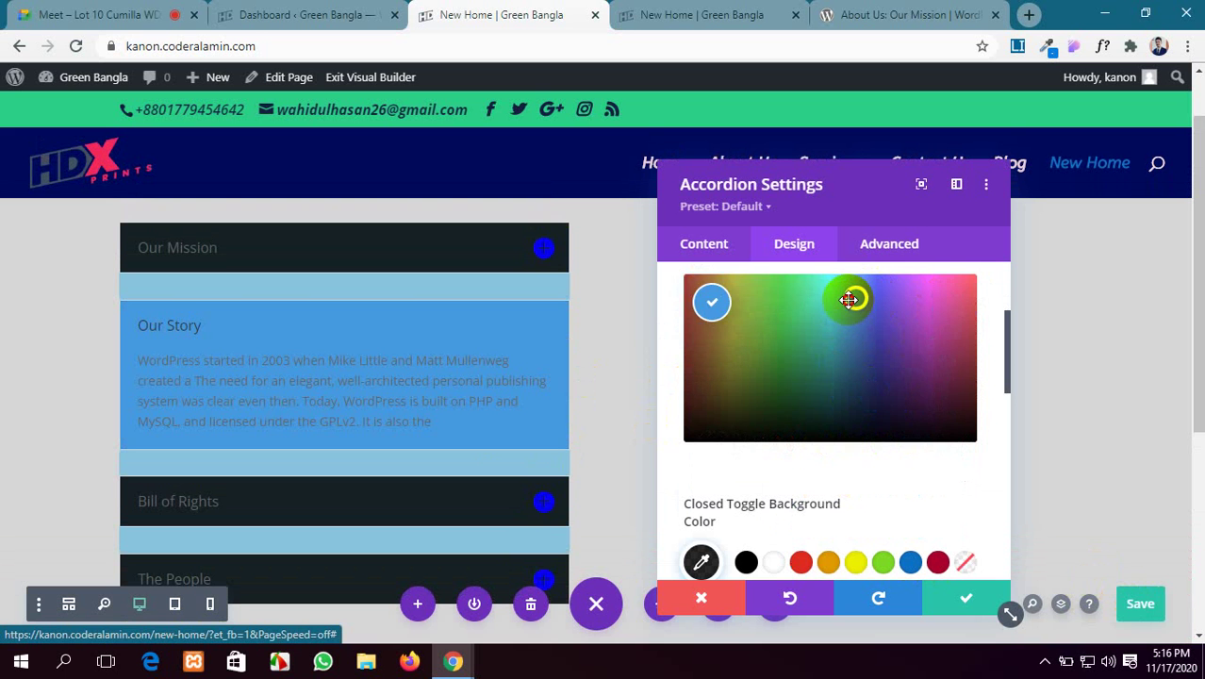
left_click_drag(848, 299, 760, 311)
scroll(705, 445, "down", 1)
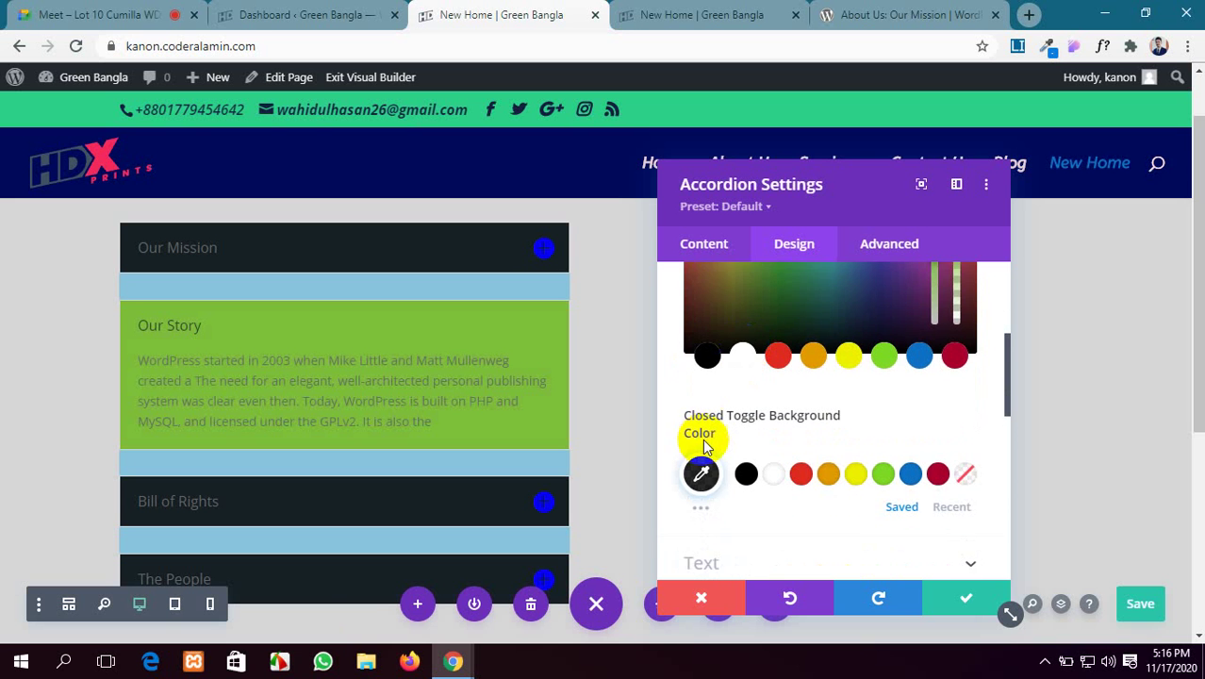
scroll(707, 445, "up", 2)
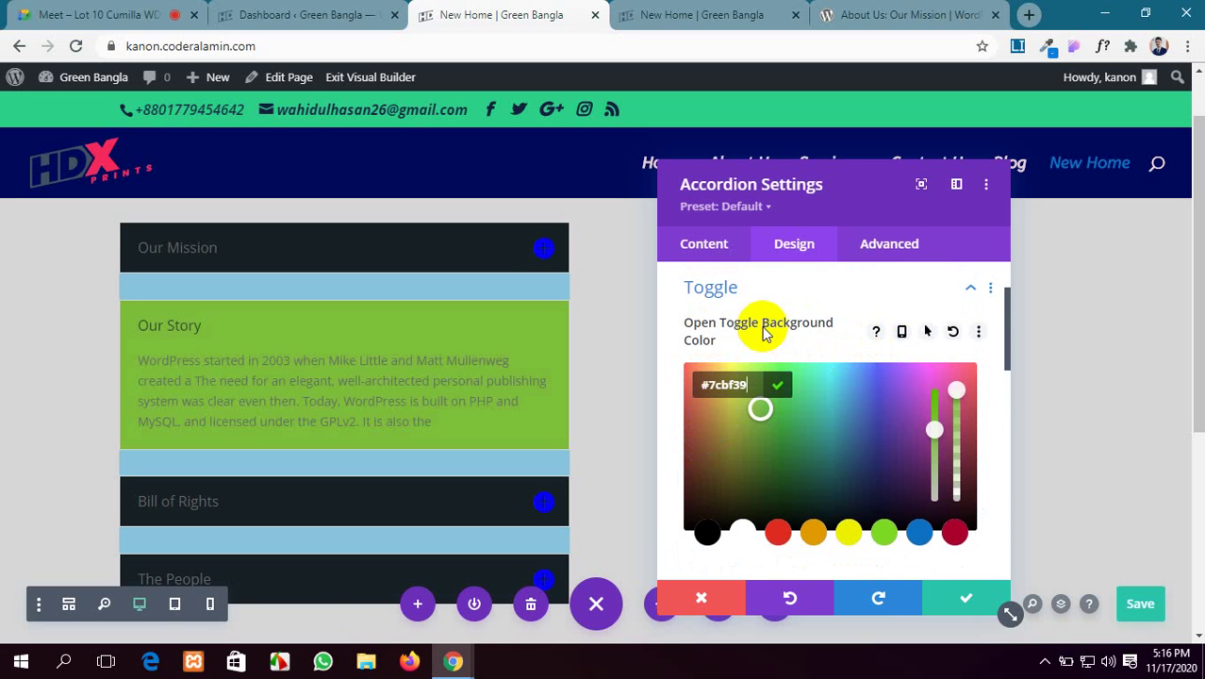
left_click(750, 541)
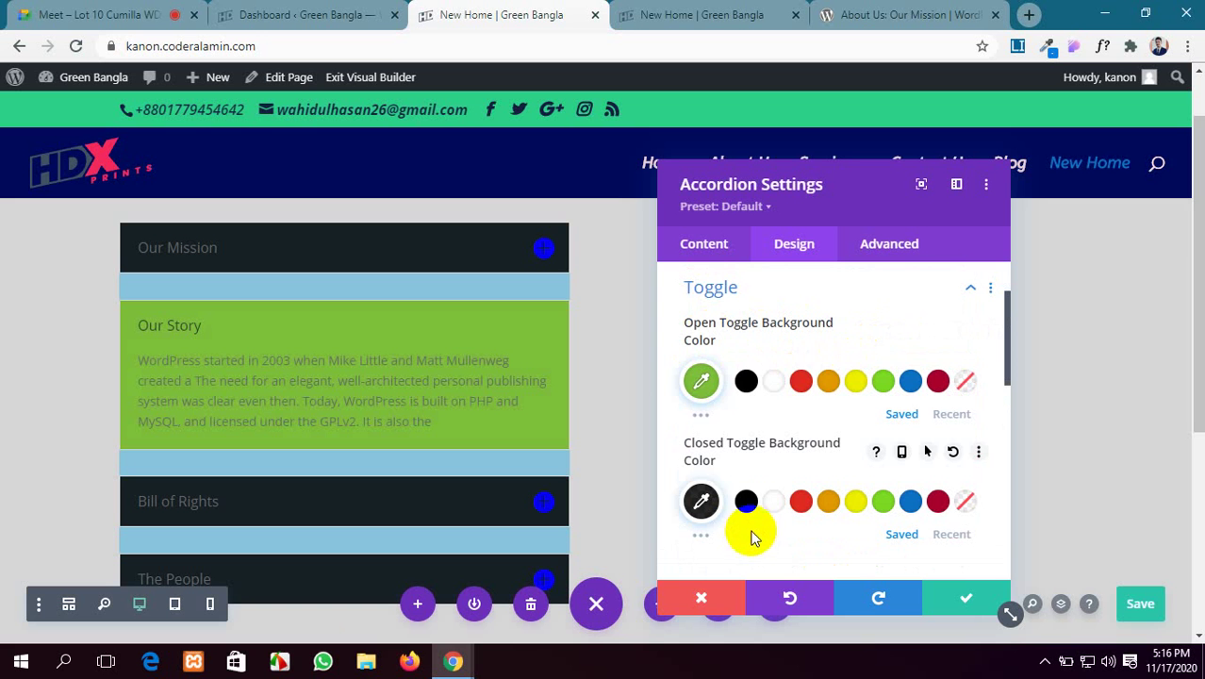
Step: Set the open toggle background color to a light gray from the expanded palette, and save the page
left_click(699, 417)
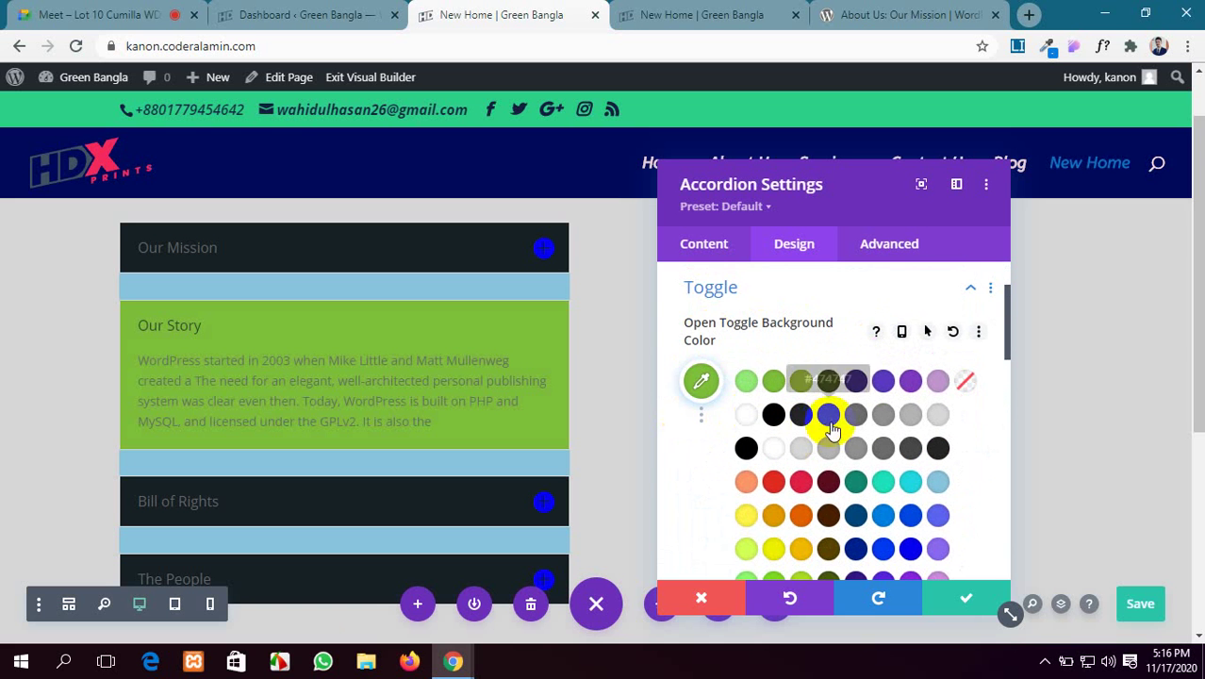
left_click(910, 420)
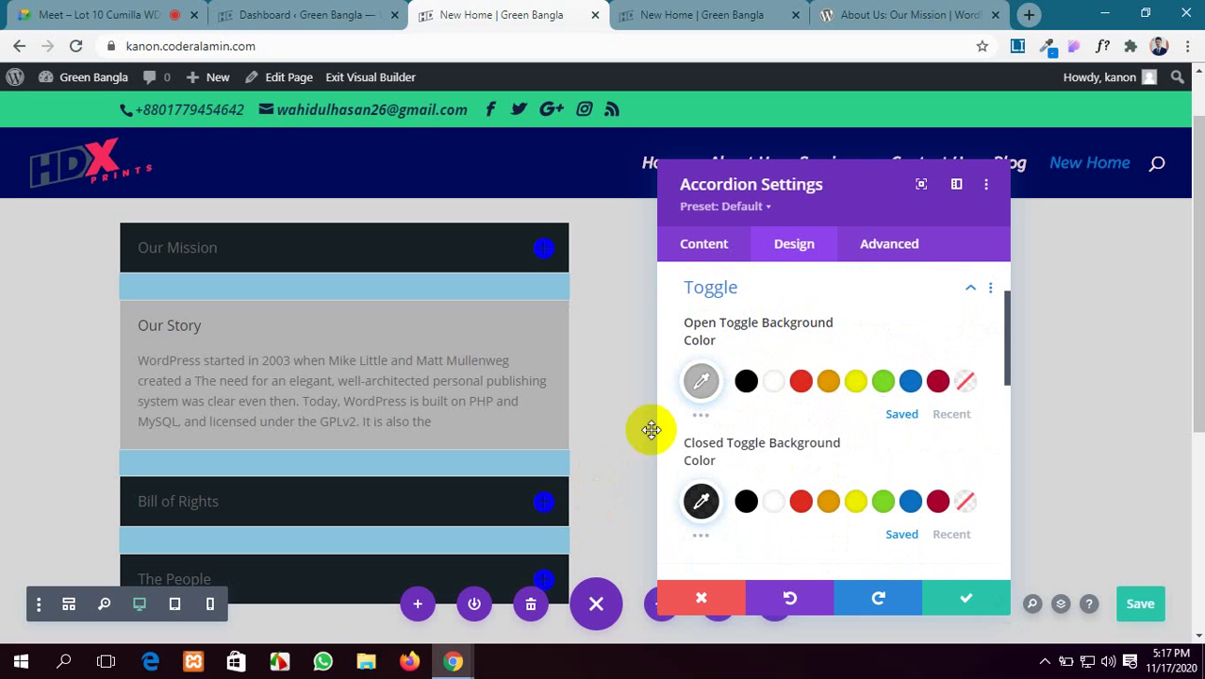
scroll(833, 442, "down", 4)
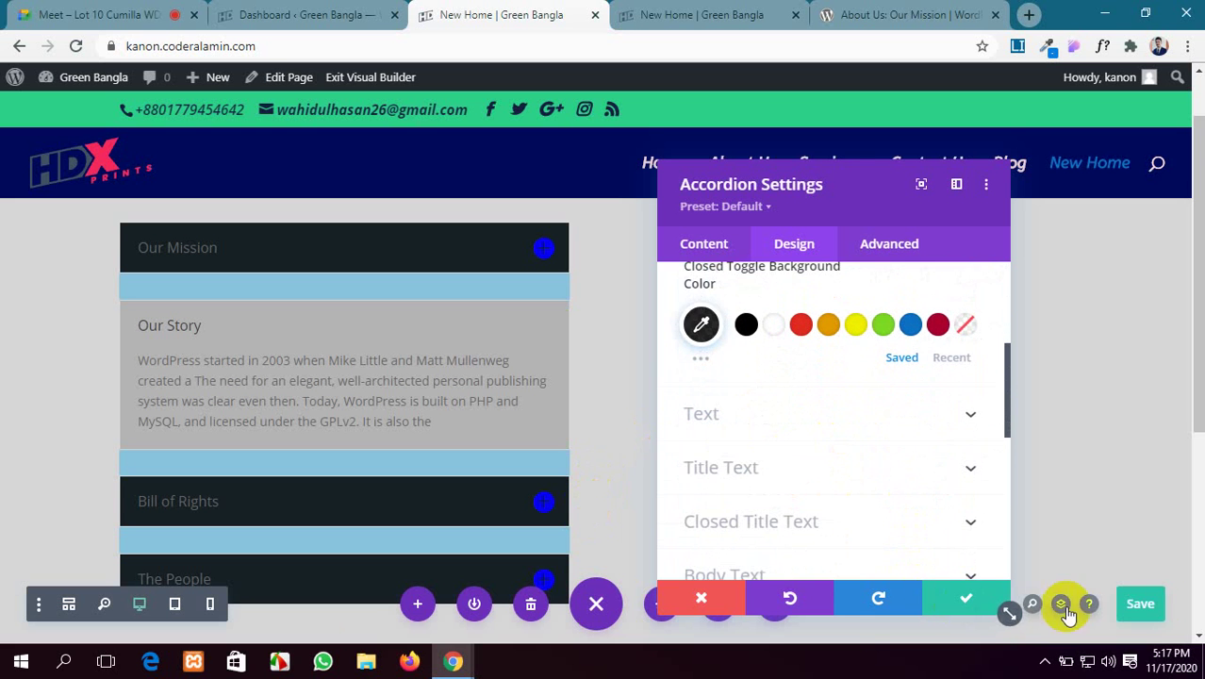
Step: Reload the live New Home page and expand Our Story, Bill of Rights and The People to check the toggle colors
left_click(722, 13)
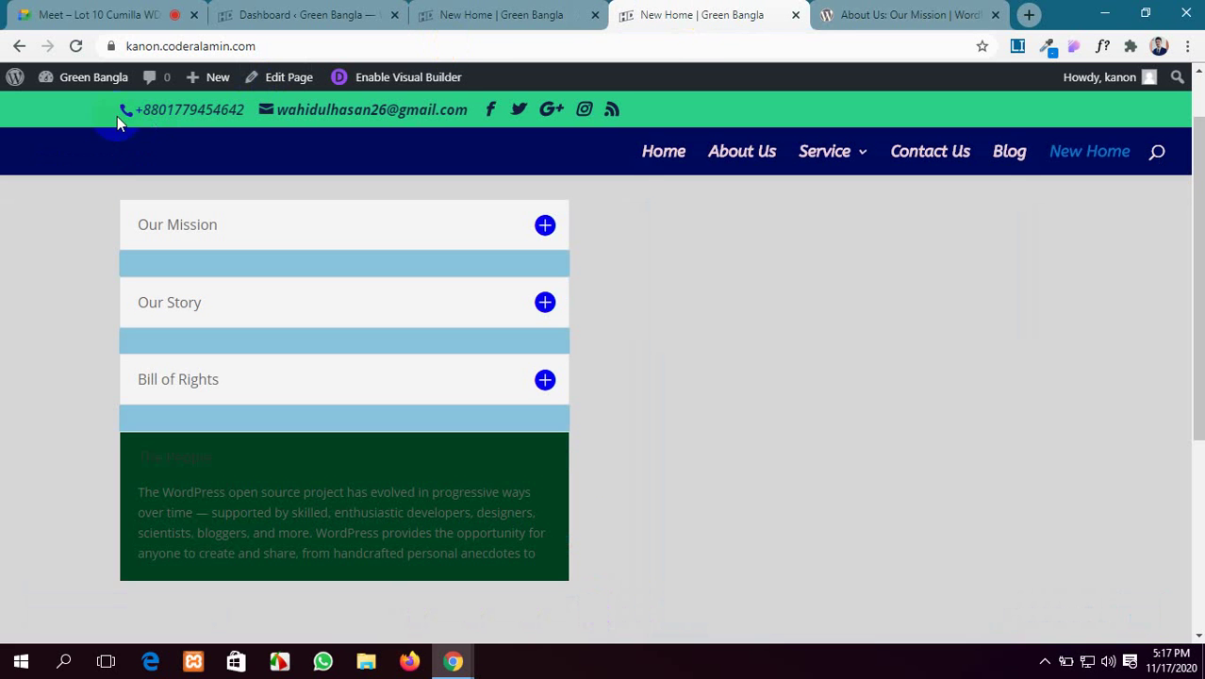
left_click(75, 46)
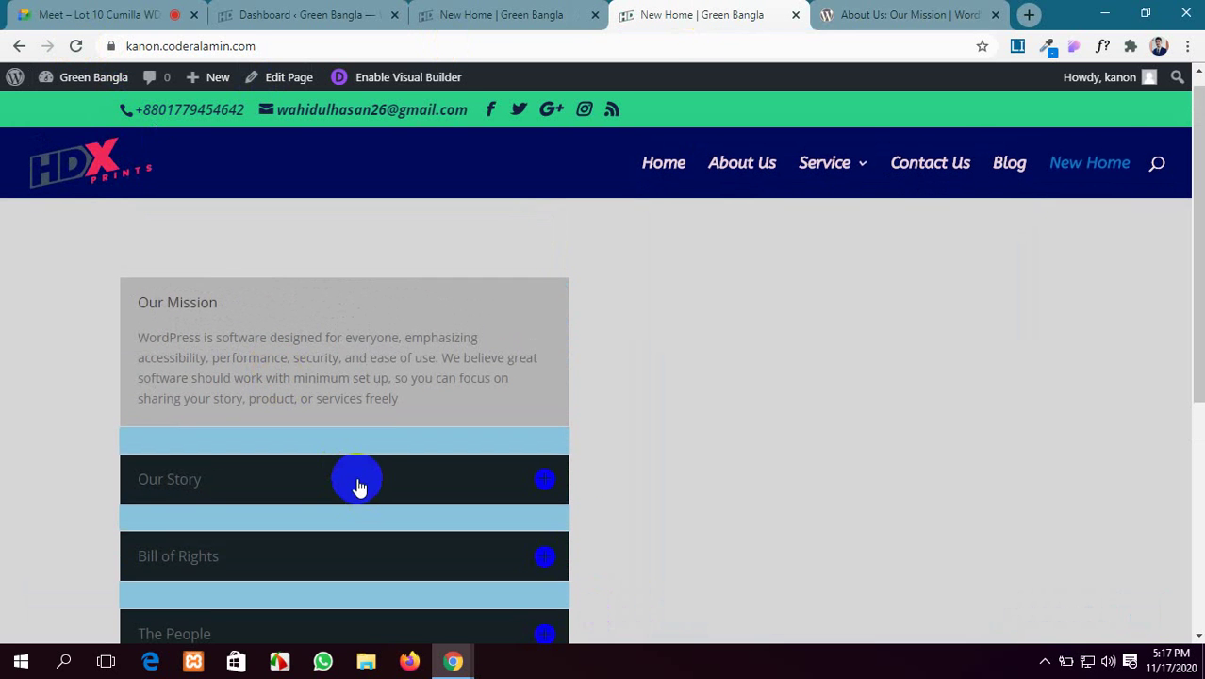
left_click(357, 481)
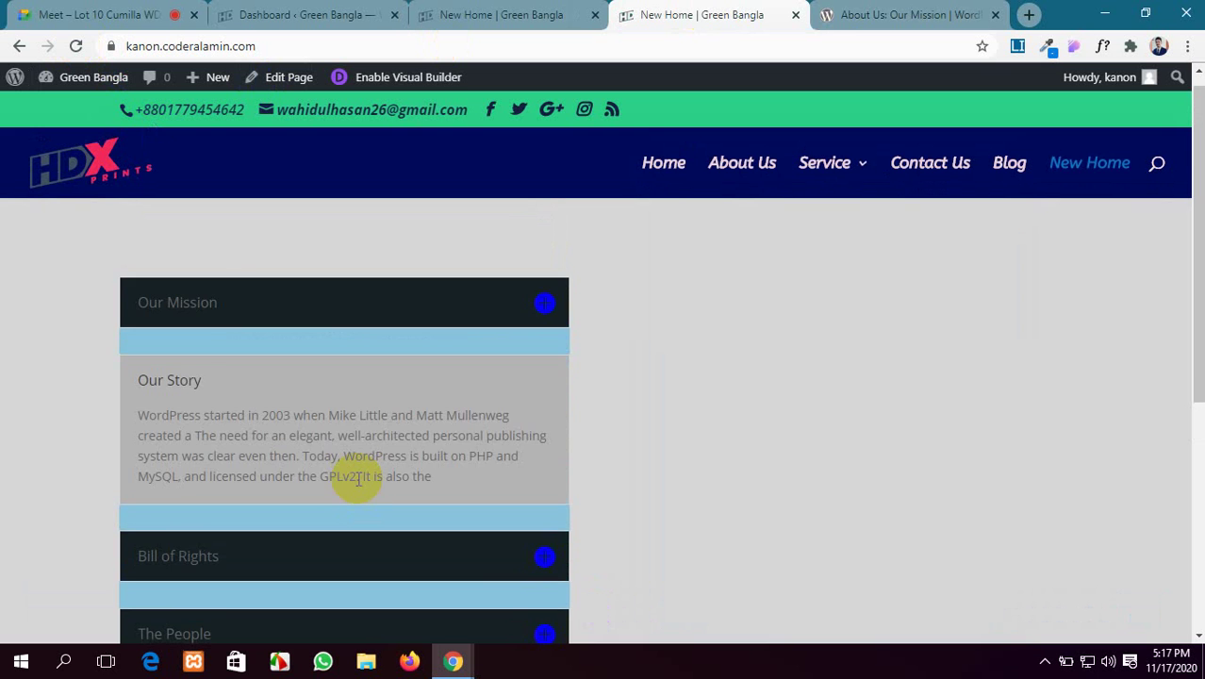
scroll(357, 478, "down", 2)
left_click(478, 399)
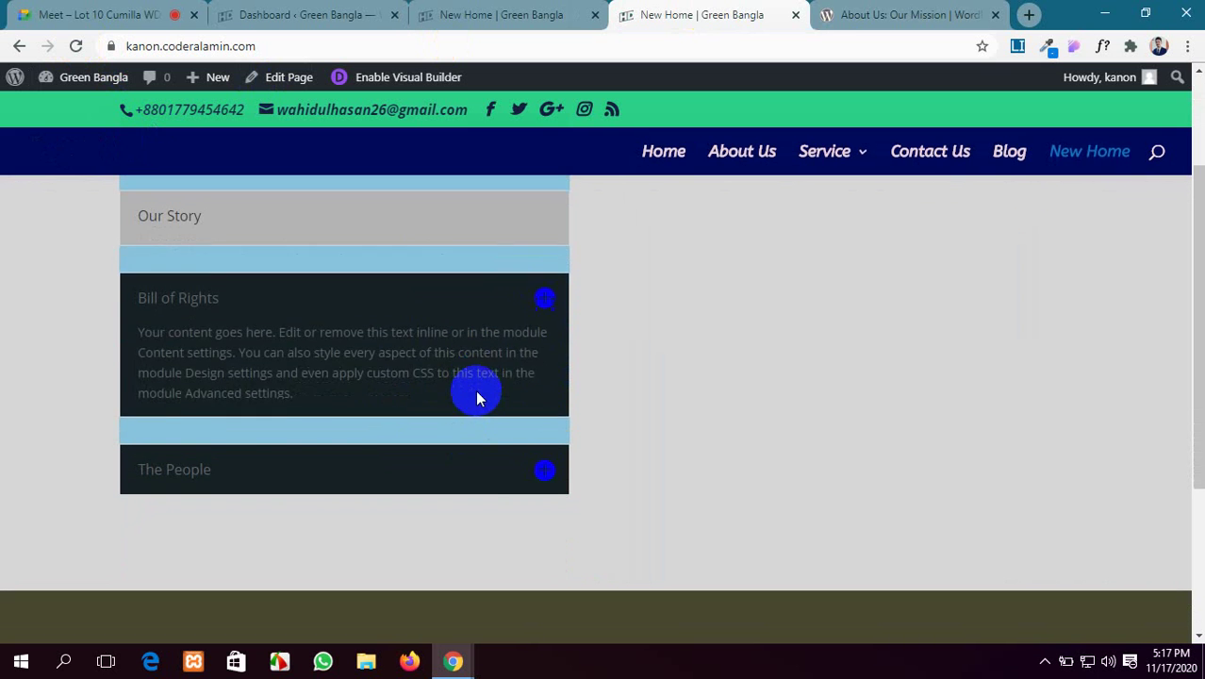
left_click(488, 471)
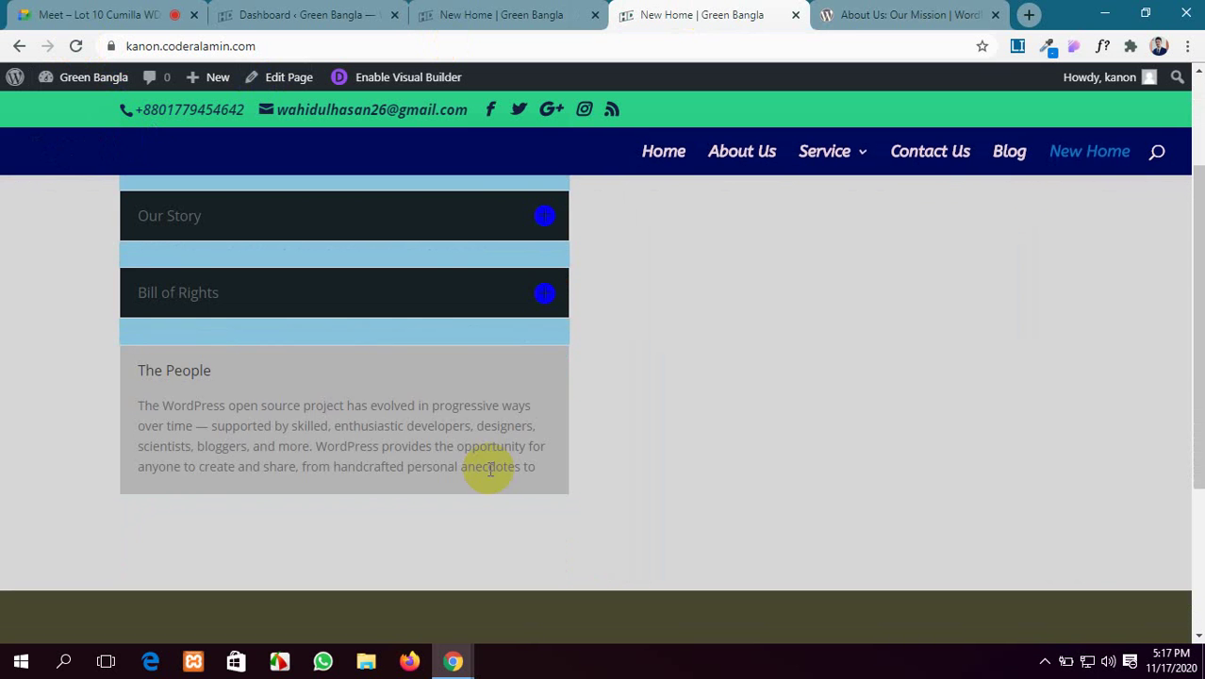
scroll(407, 314, "up", 2)
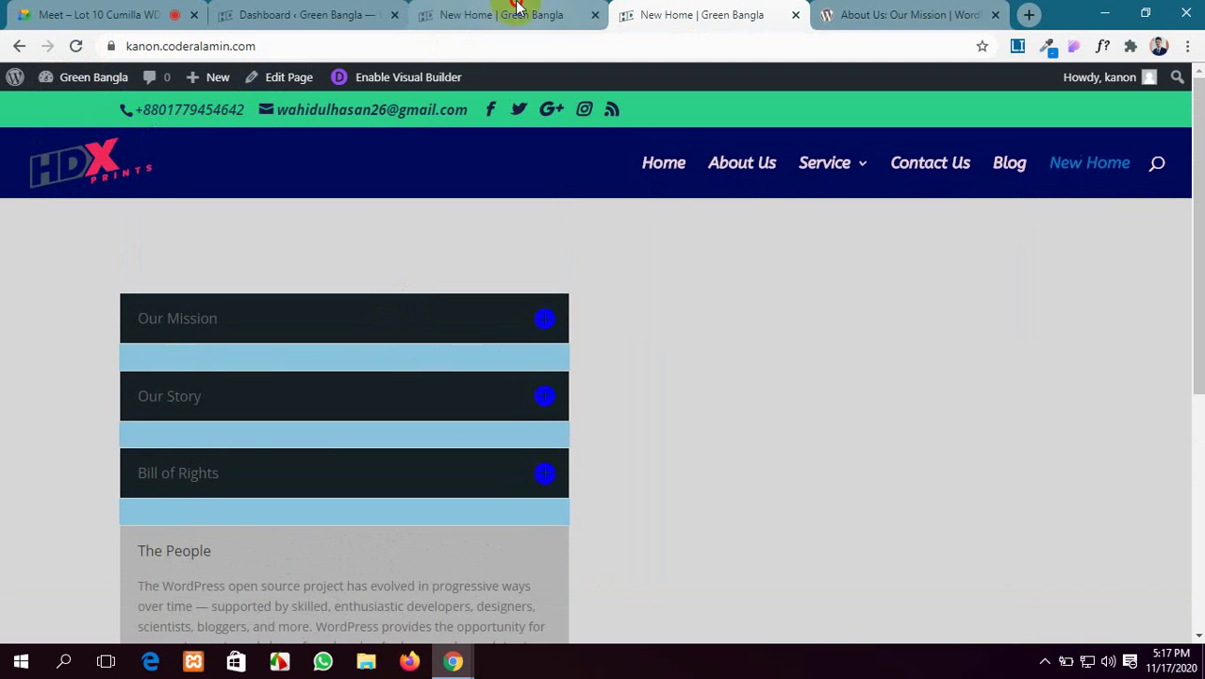
Step: Return to the page being edited, try center and right alignment for the accordion text, and set it to justified
left_click(510, 14)
left_click(833, 417)
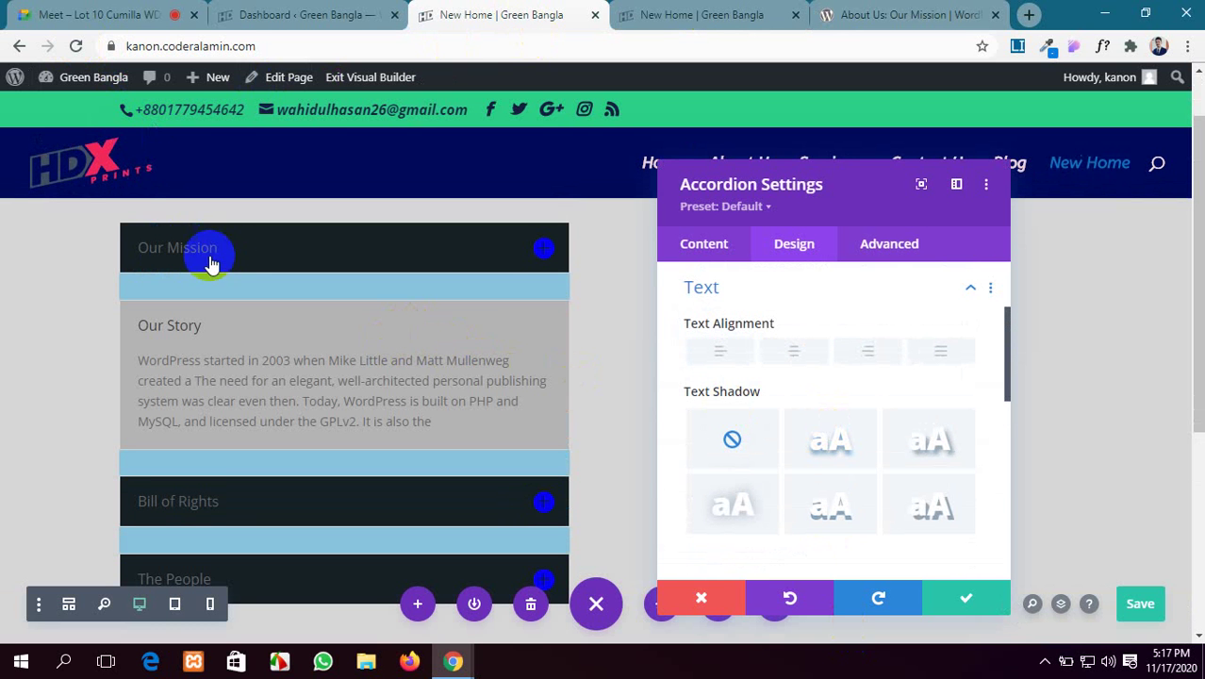
left_click(794, 352)
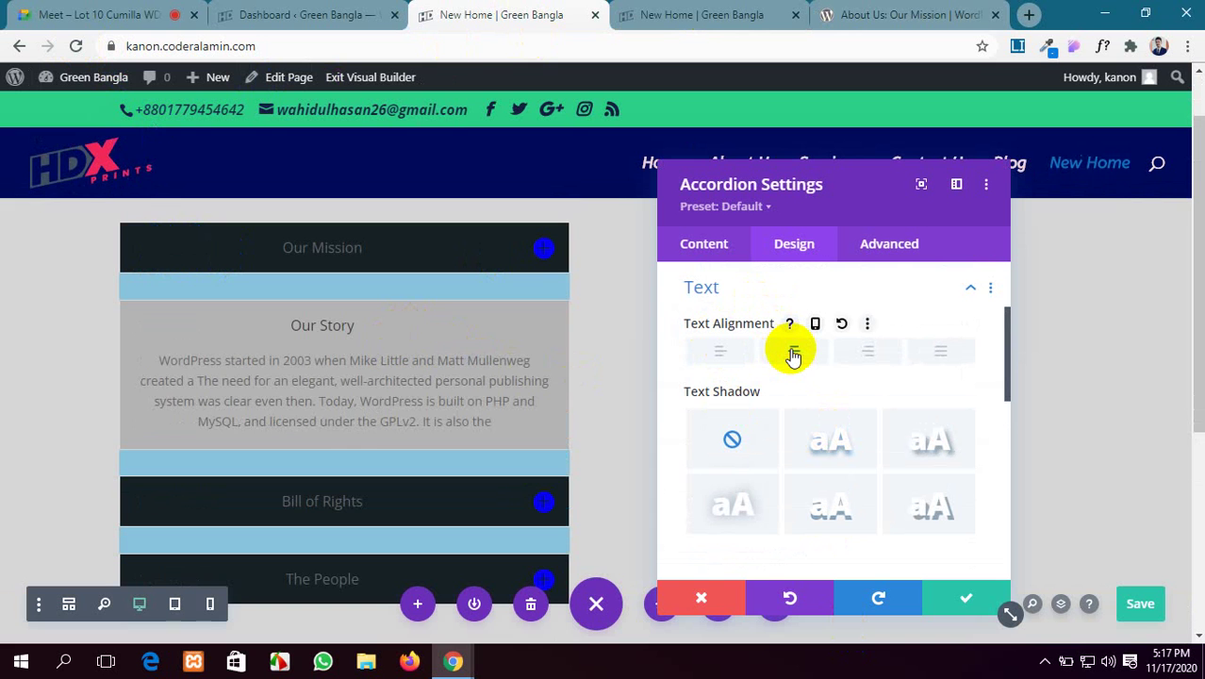
left_click(868, 350)
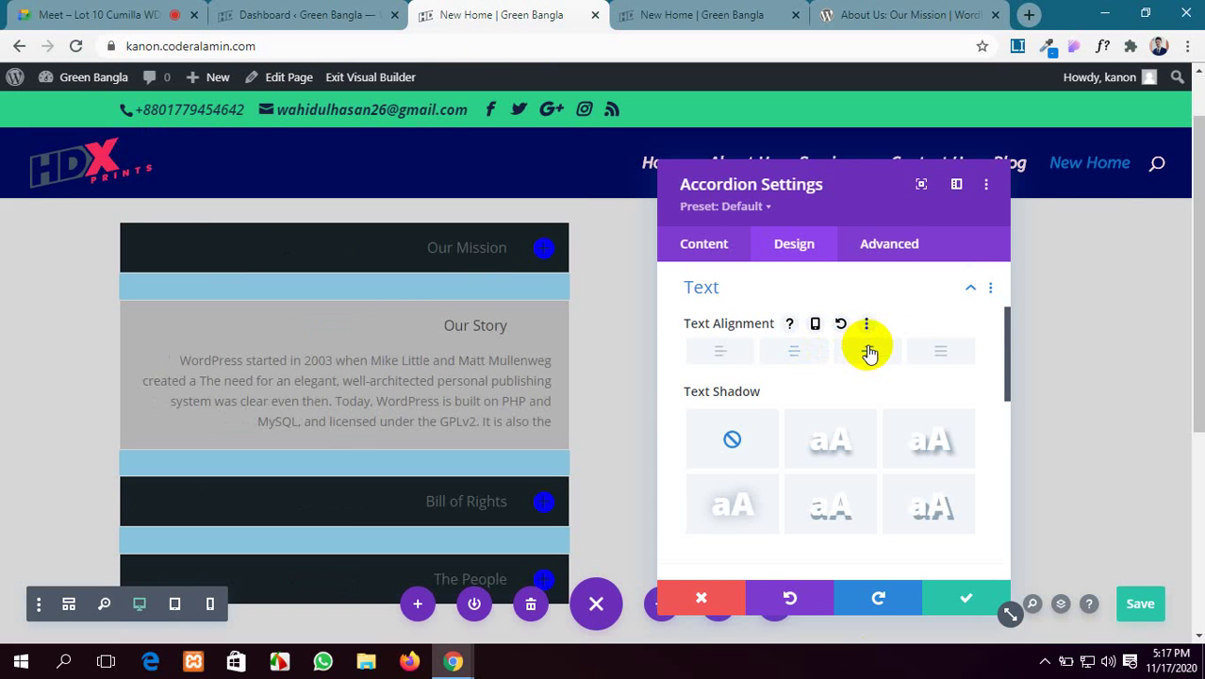
left_click(943, 352)
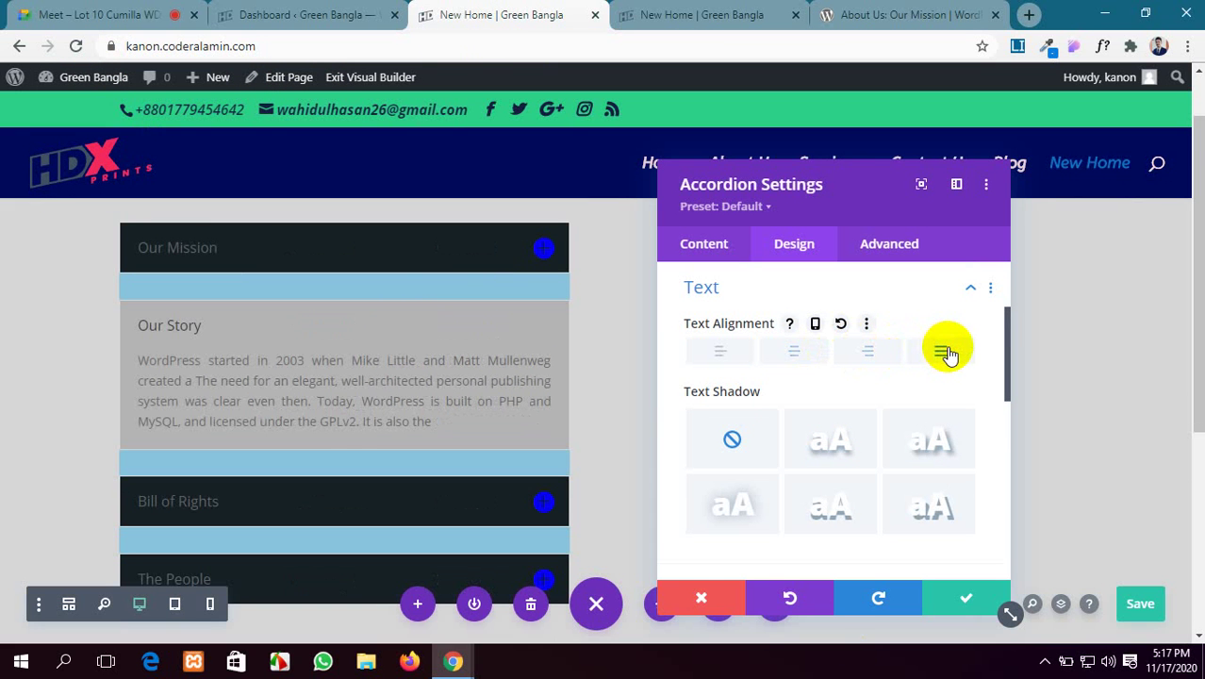
Step: Try the first text shadow preset on the accordion text, and reset the shadow to none
scroll(943, 424, "down", 2)
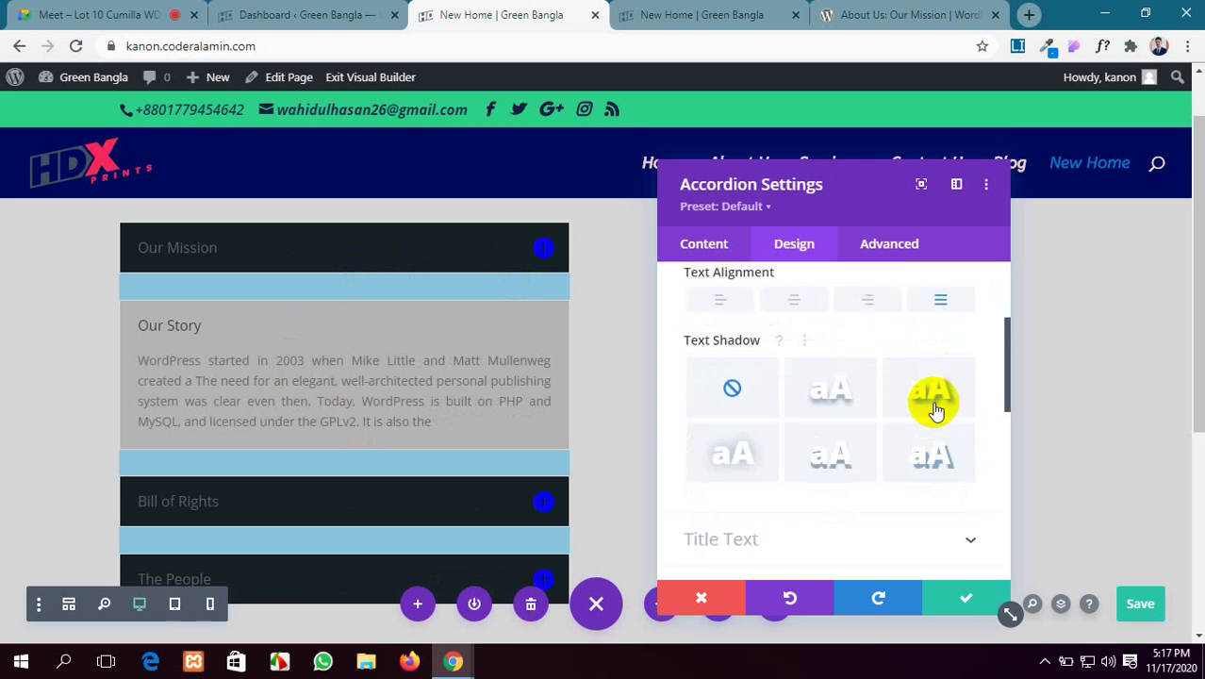
left_click(815, 358)
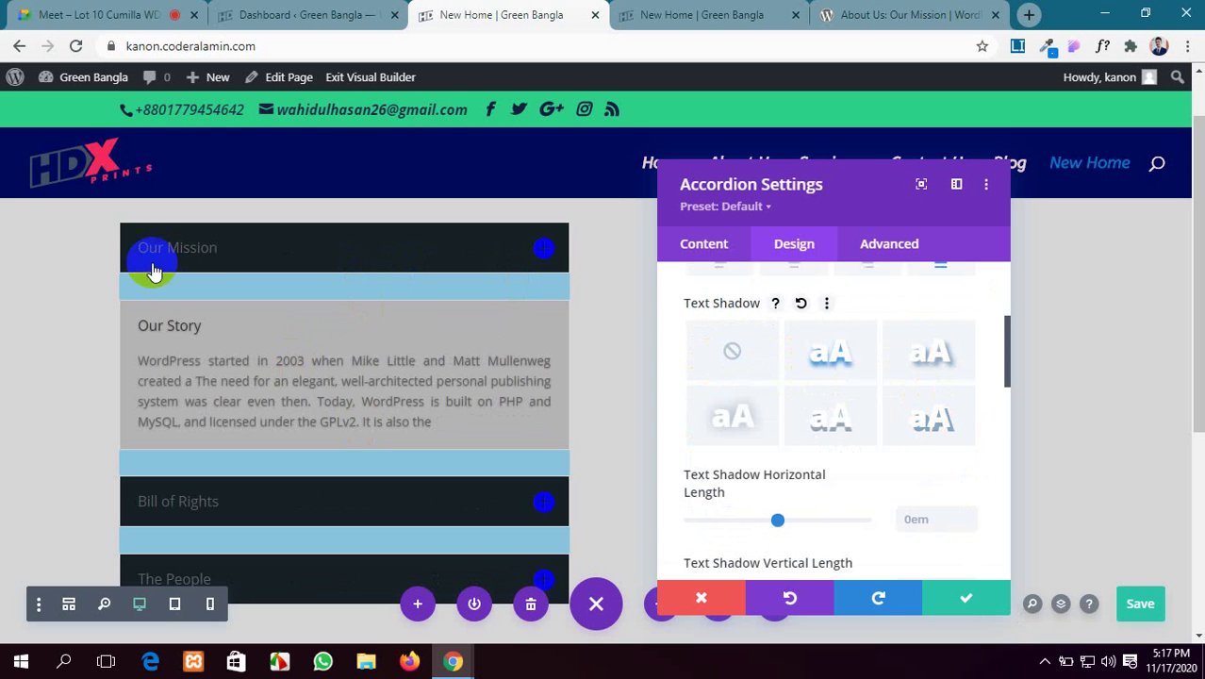
left_click(728, 350)
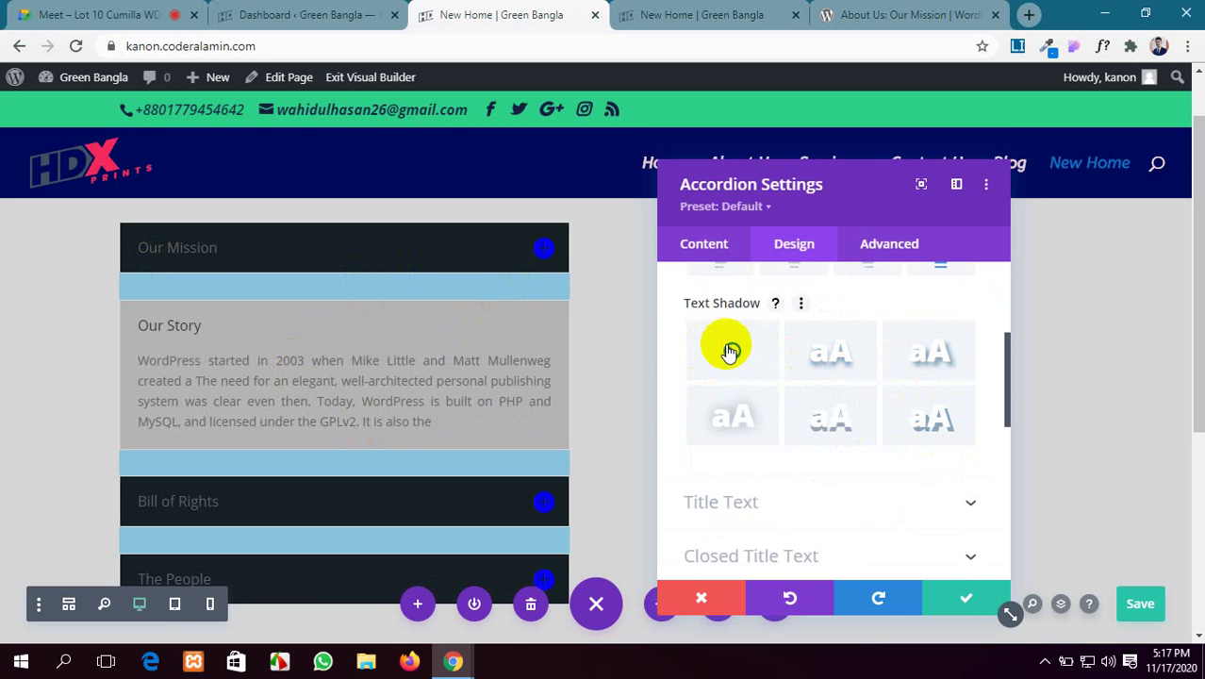
Step: Expand the Our Mission item in the preview and set the accordion's open title text color to #e01f45
scroll(742, 376, "down", 1)
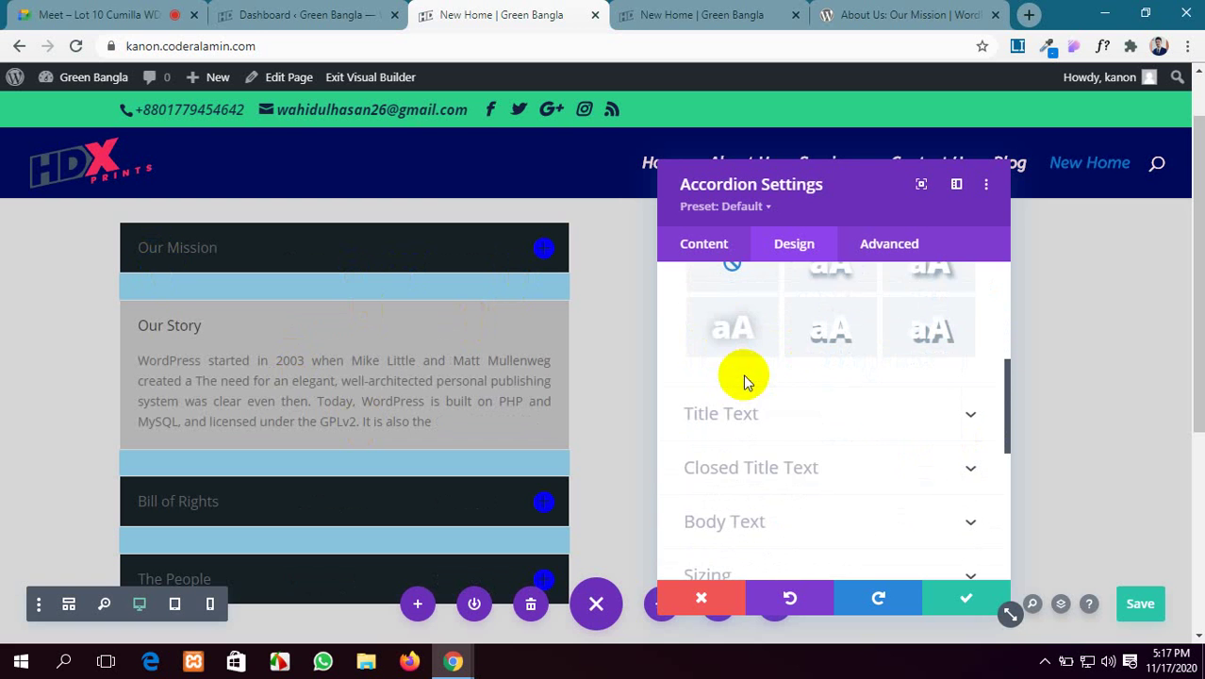
left_click(834, 433)
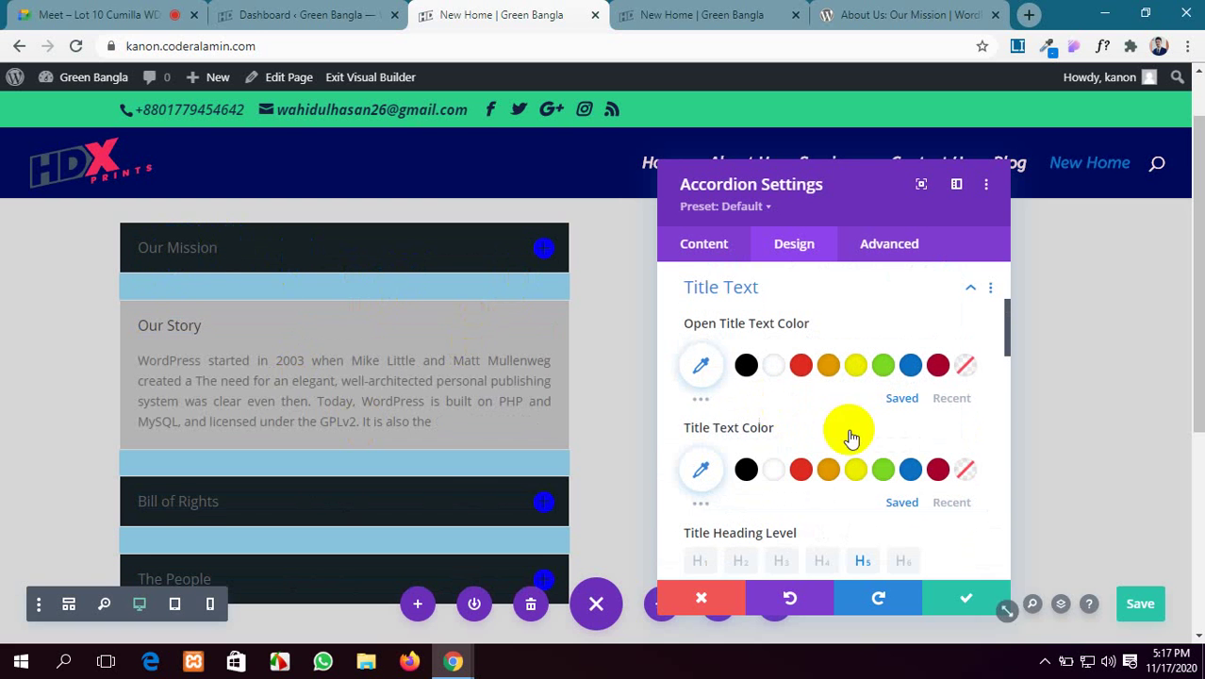
scroll(404, 477, "down", 2)
scroll(929, 368, "up", 1)
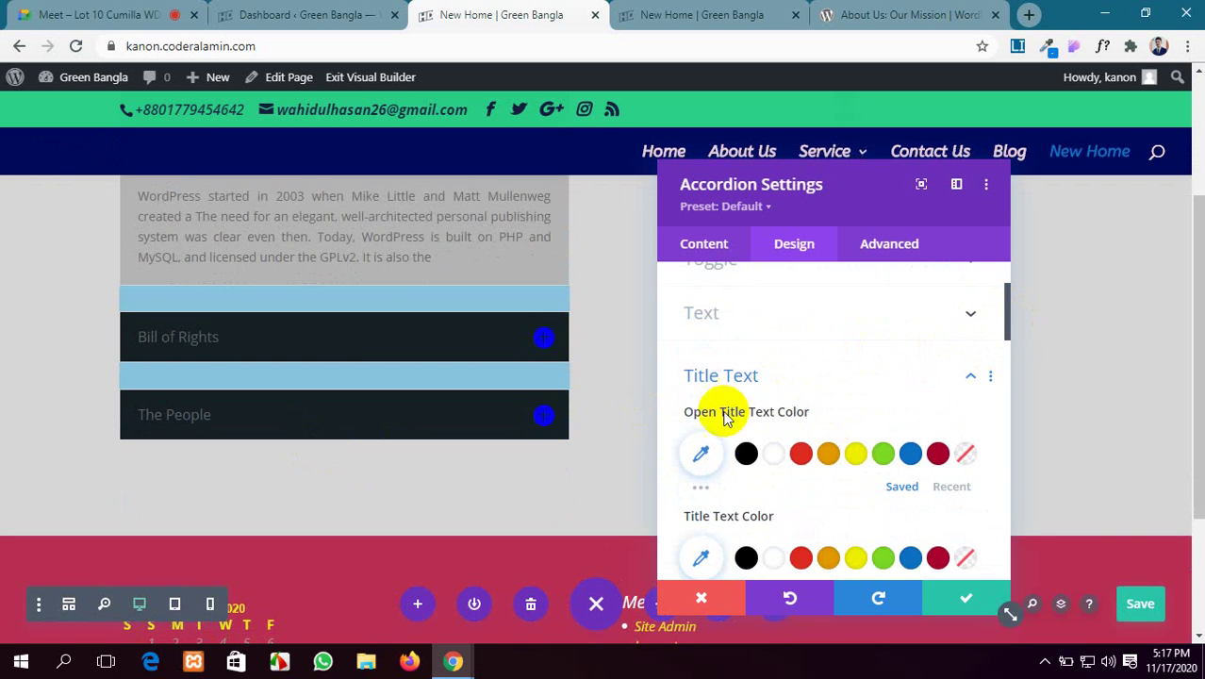
scroll(745, 428, "up", 1)
scroll(462, 348, "up", 1)
scroll(462, 348, "up", 2)
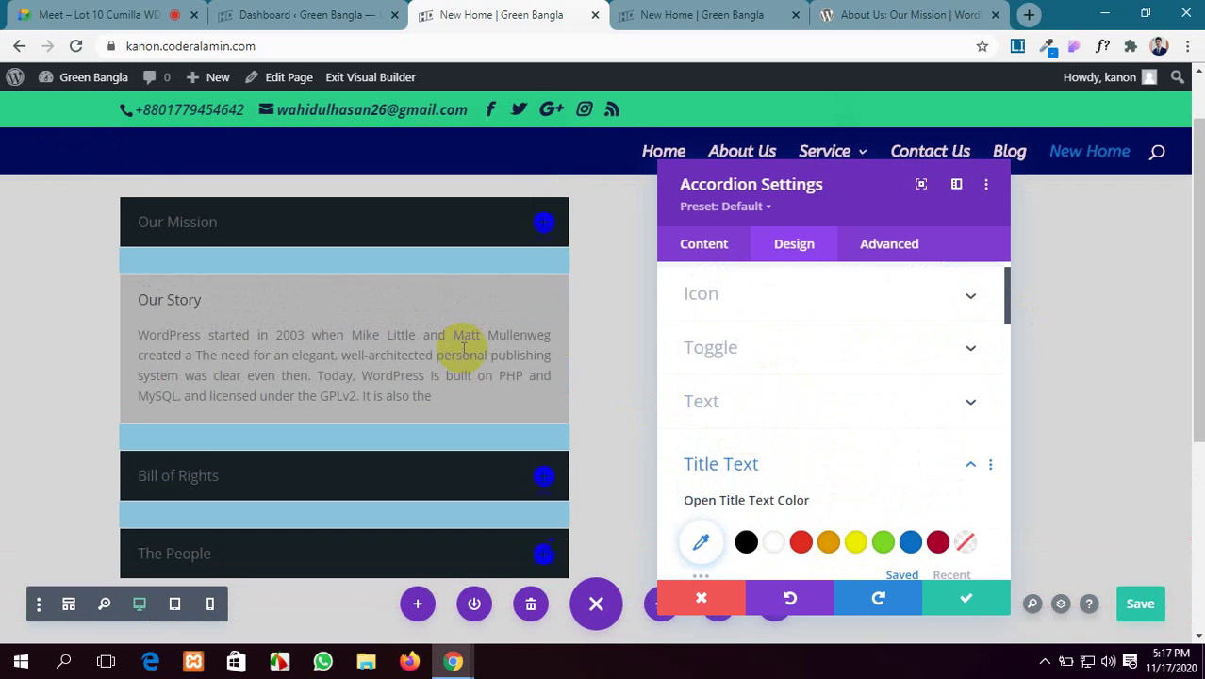
left_click(388, 249)
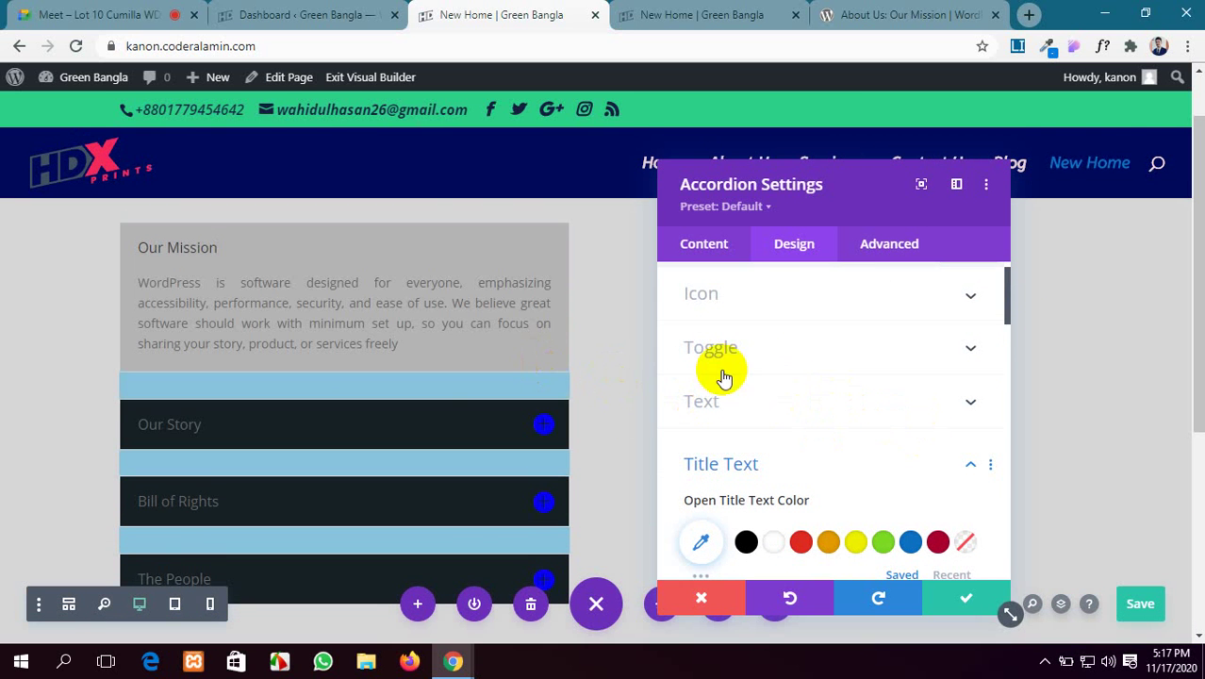
scroll(760, 415, "down", 2)
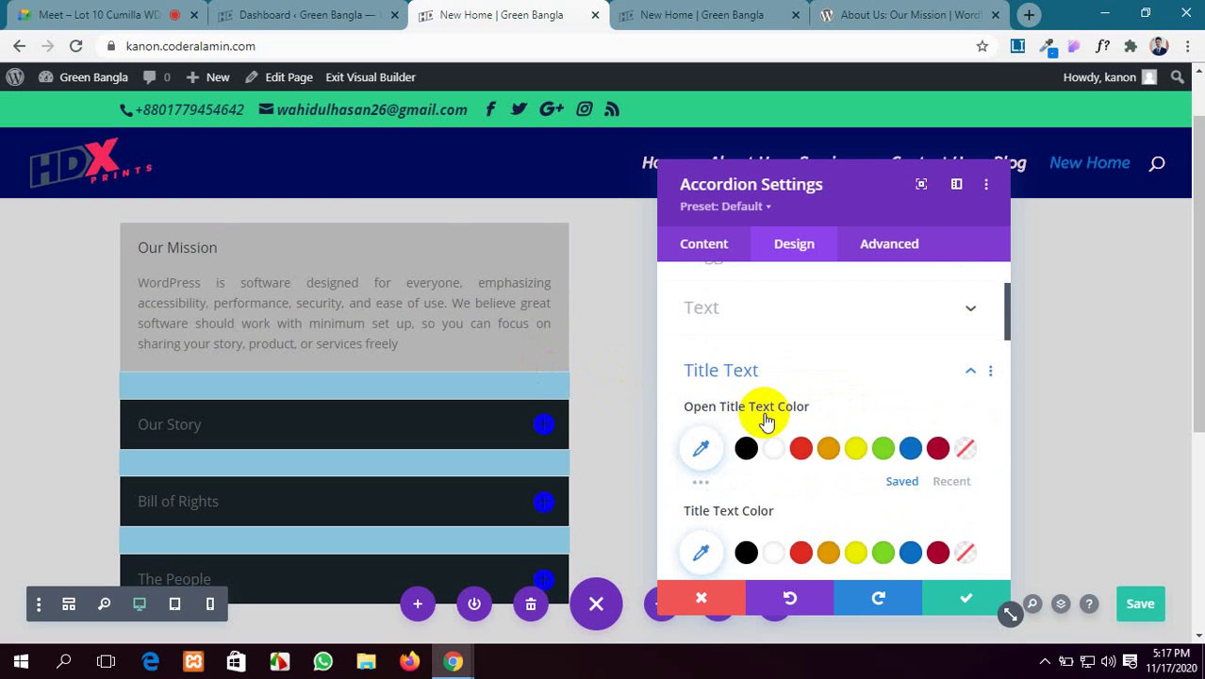
left_click(703, 402)
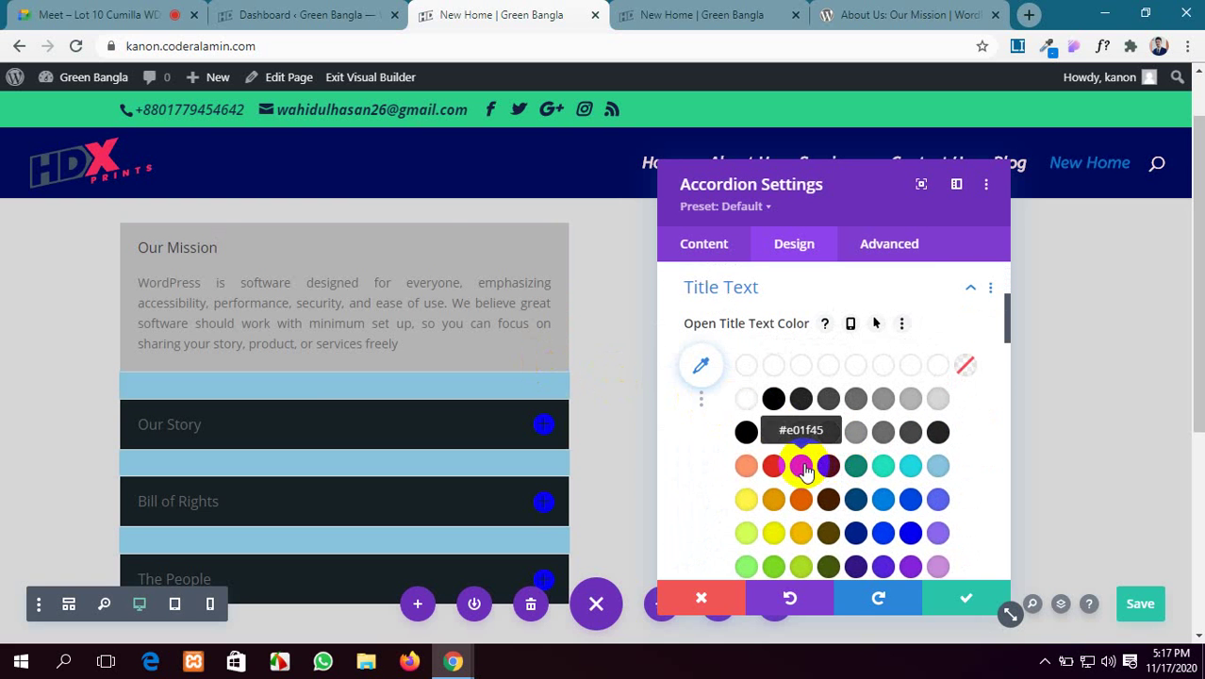
left_click(802, 466)
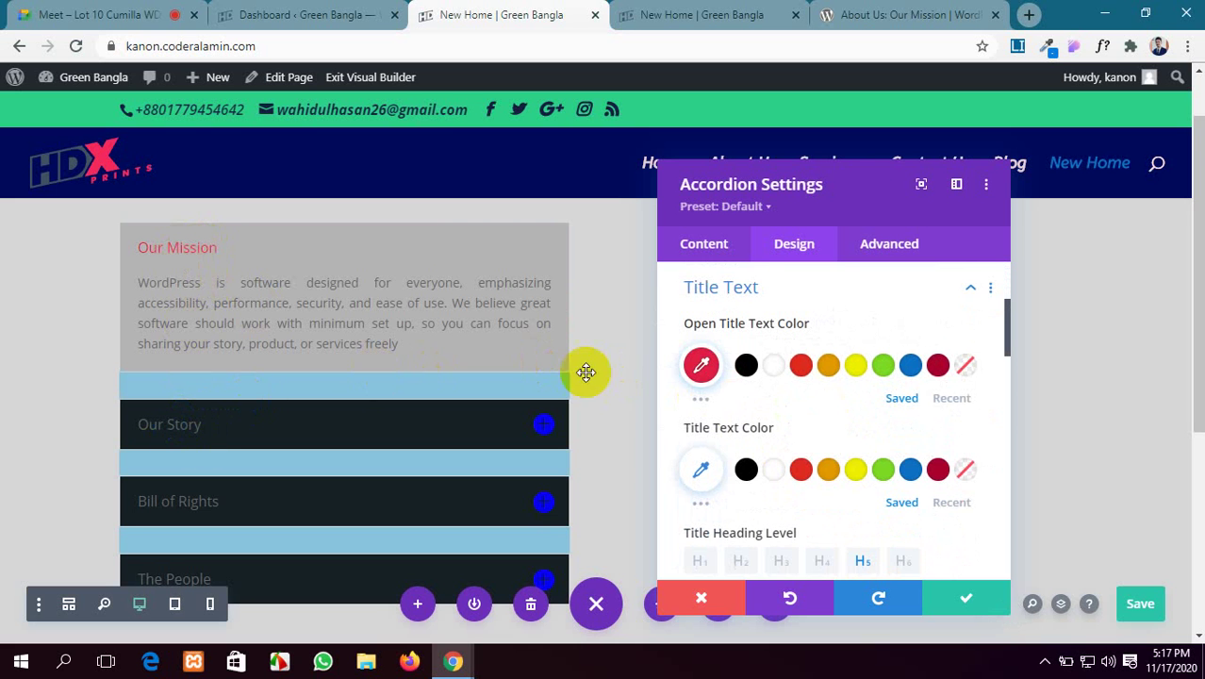
Step: Set the accordion's title text color to light blue from the extended palette
scroll(738, 406, "down", 1)
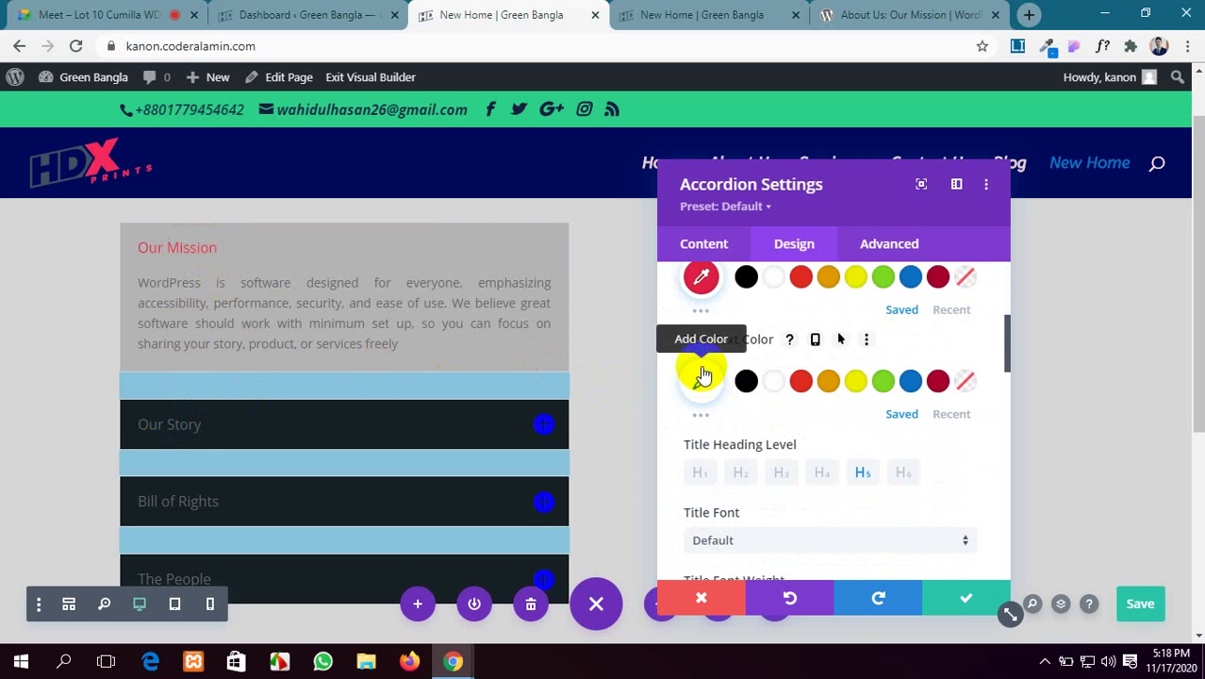
scroll(738, 405, "up", 1)
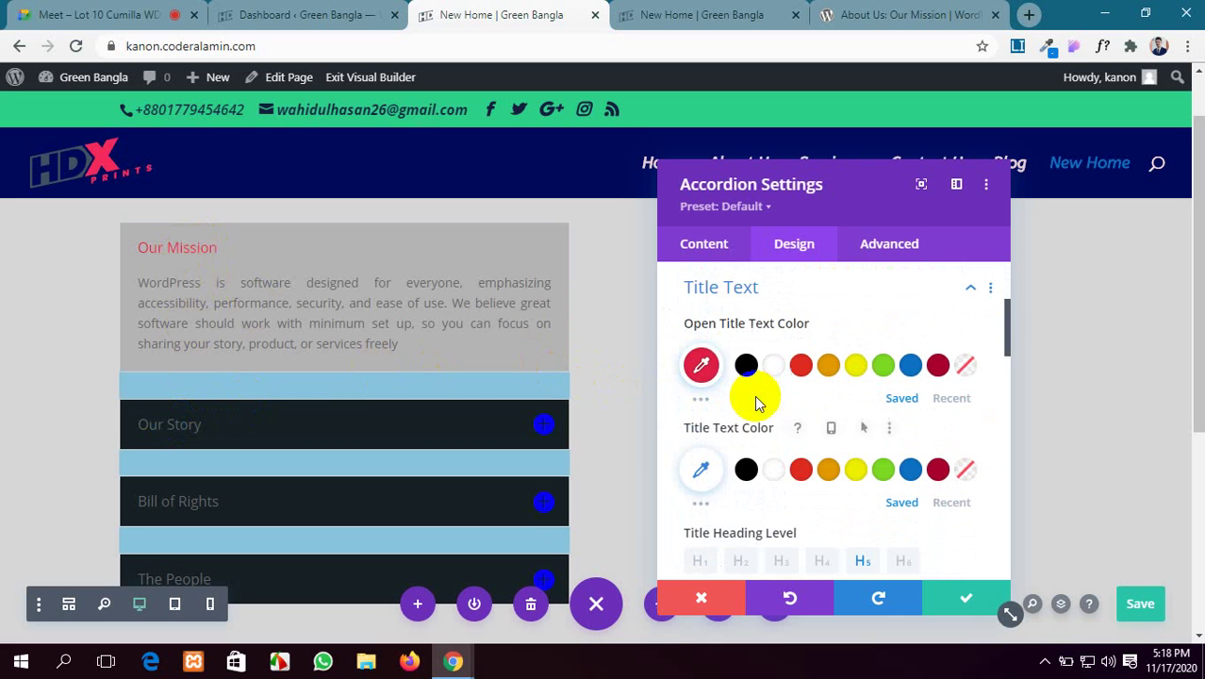
left_click(702, 507)
scroll(732, 490, "down", 1)
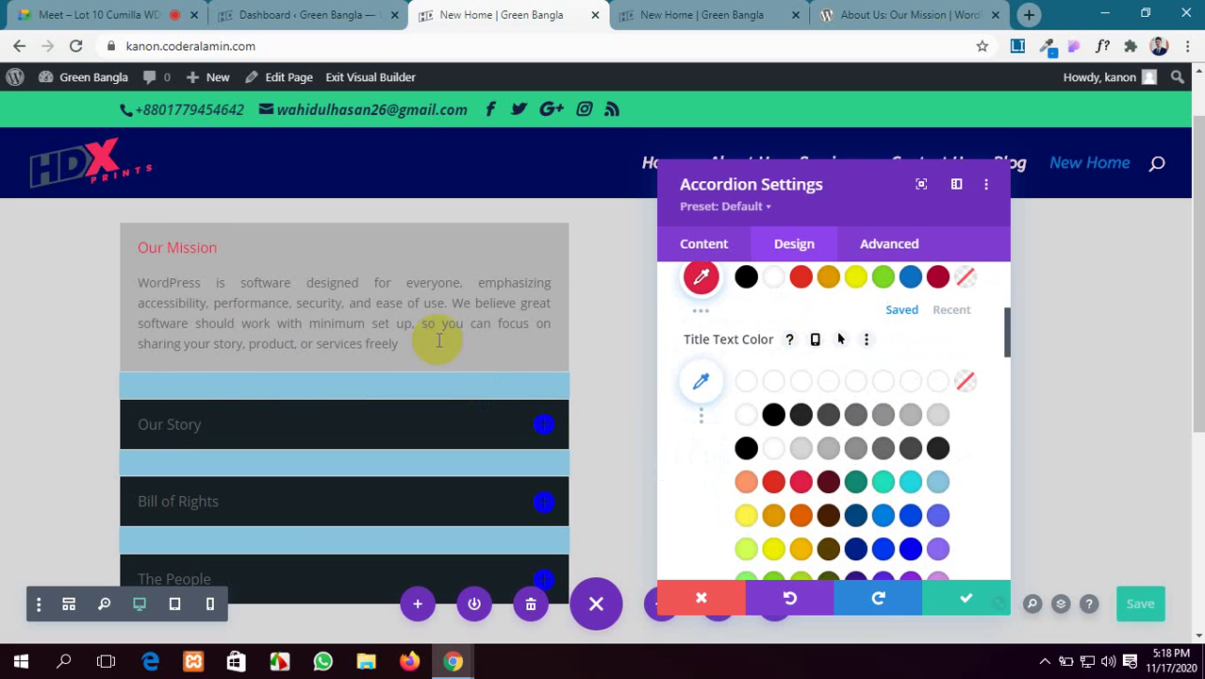
left_click(937, 484)
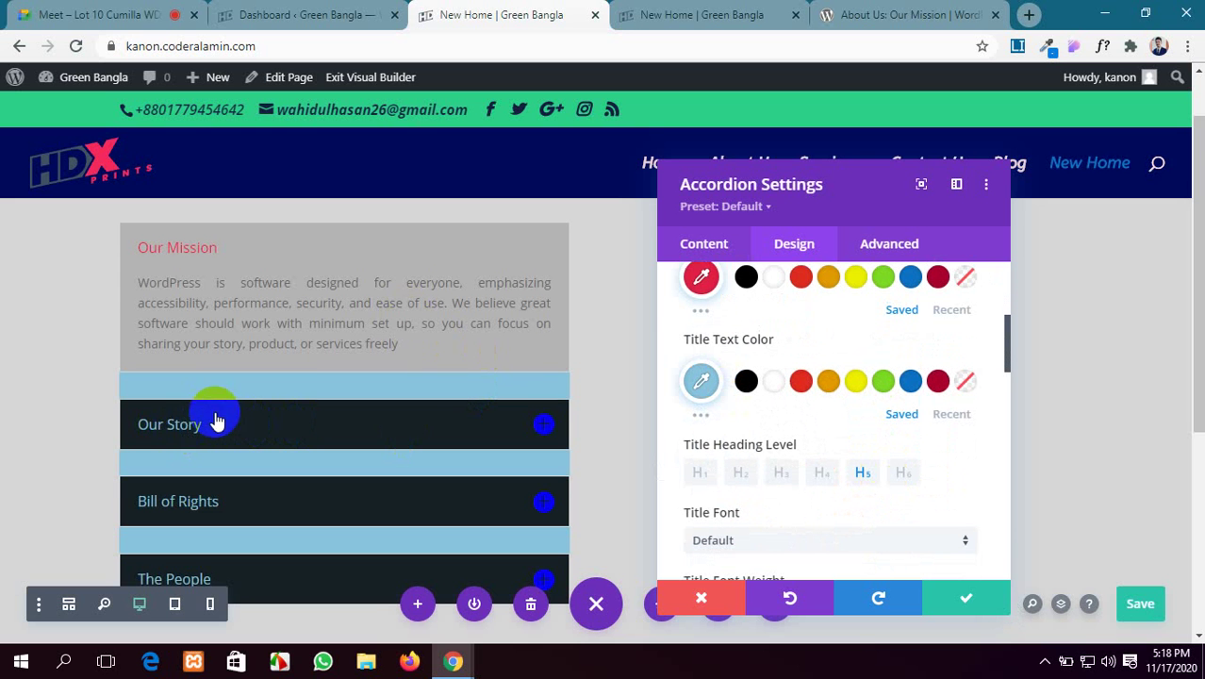
Step: Set the accordion's title font to Roboto and its font weight to Bold
scroll(216, 420, "down", 1)
scroll(768, 406, "down", 2)
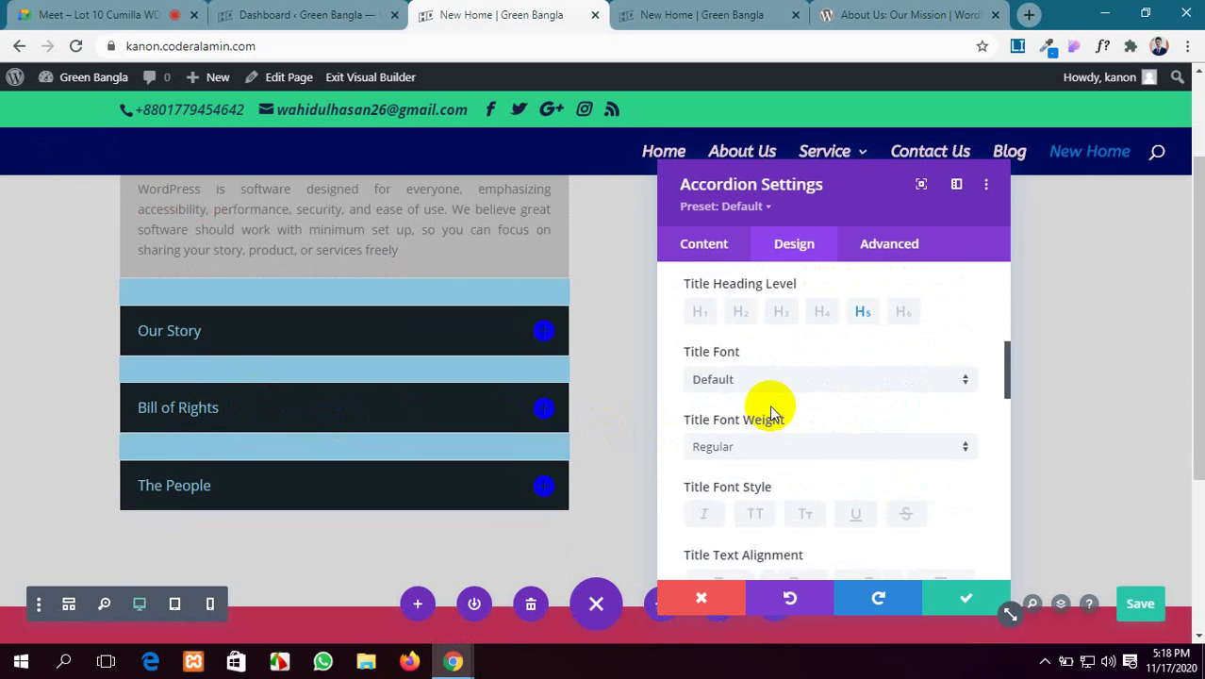
left_click(845, 376)
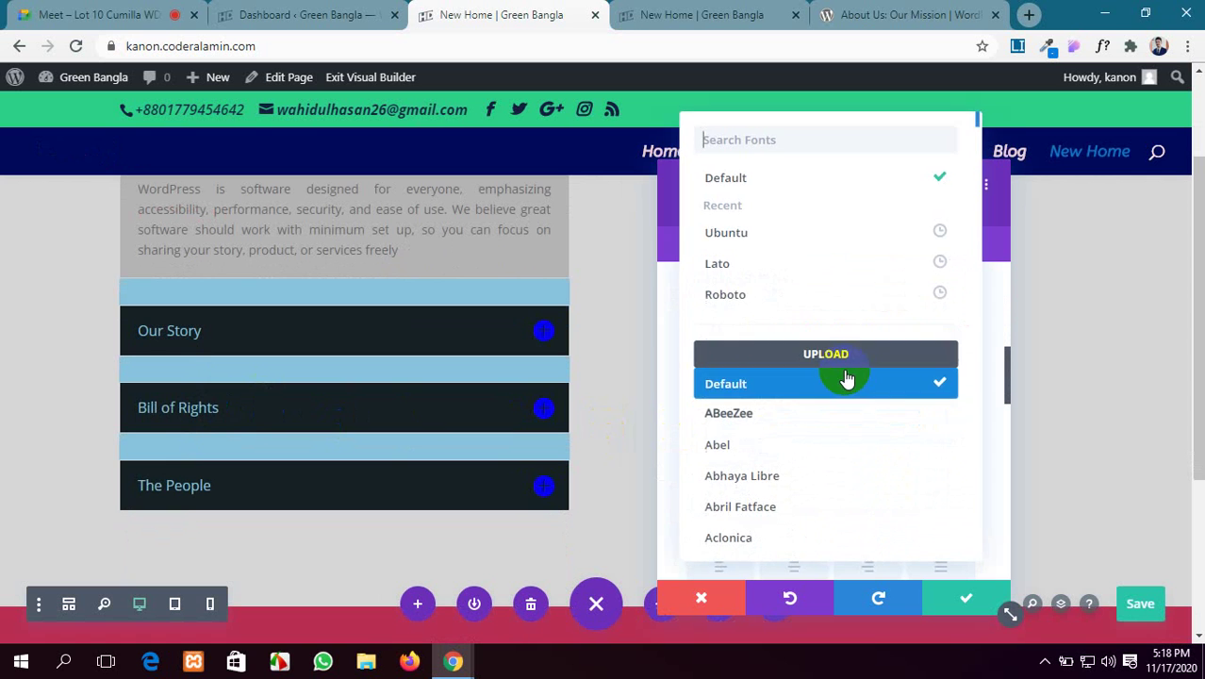
left_click(790, 298)
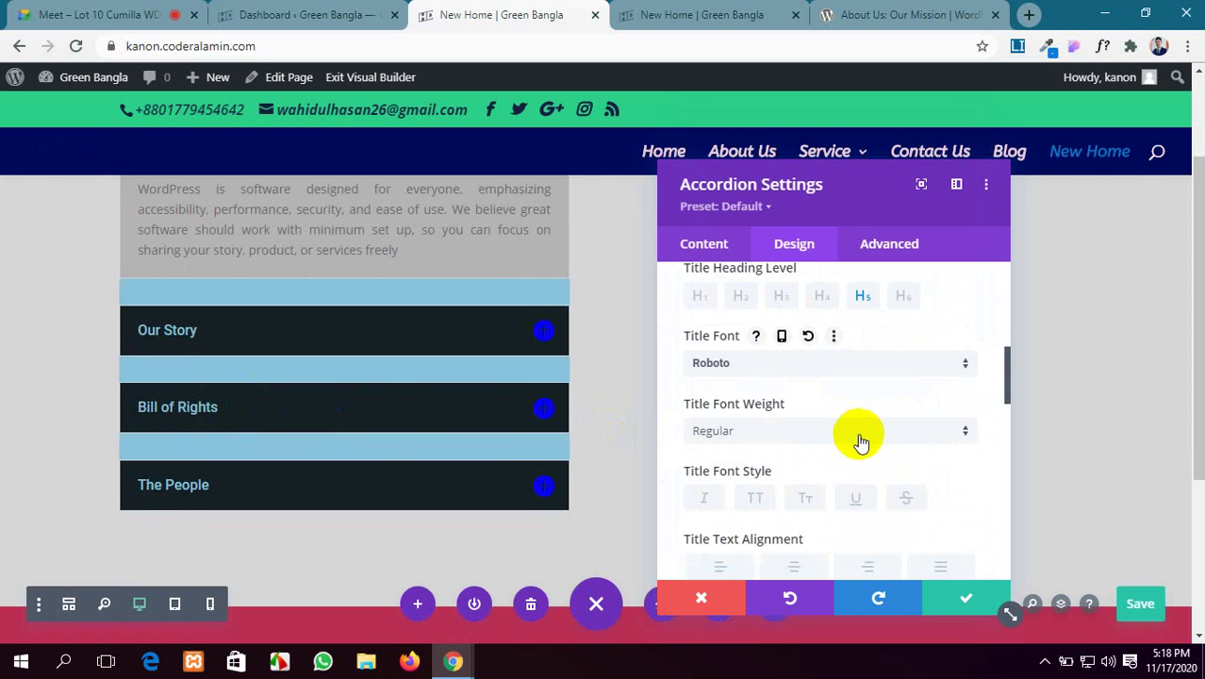
scroll(860, 441, "down", 1)
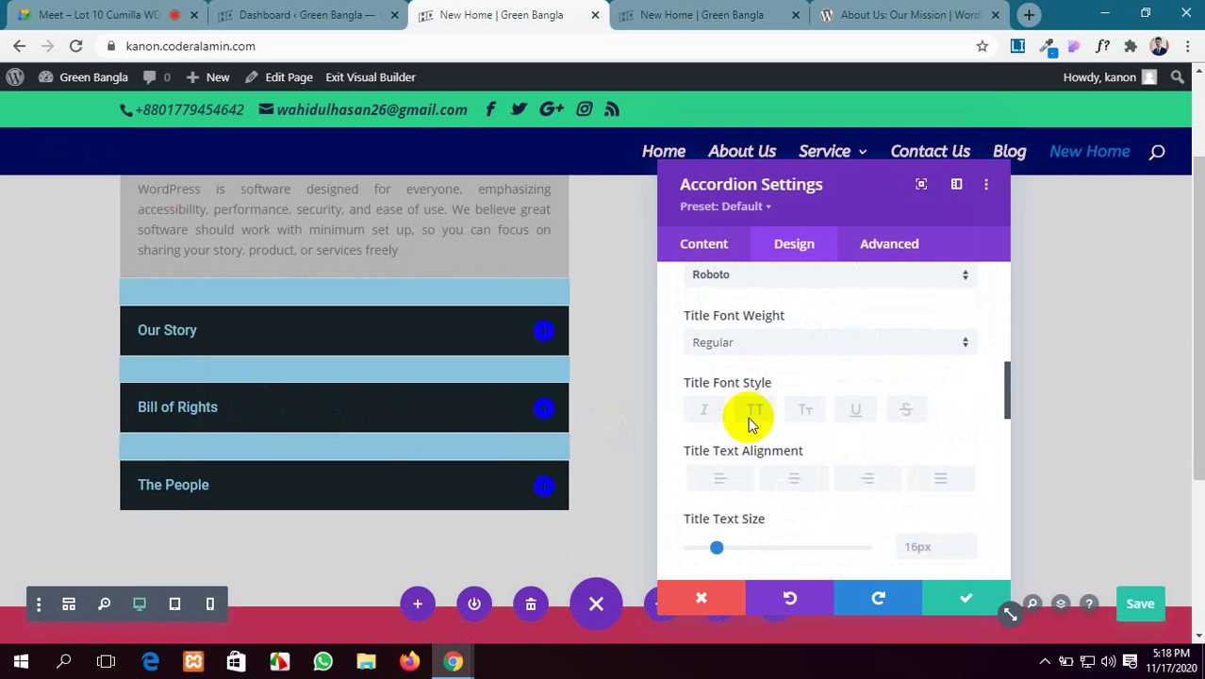
left_click(808, 345)
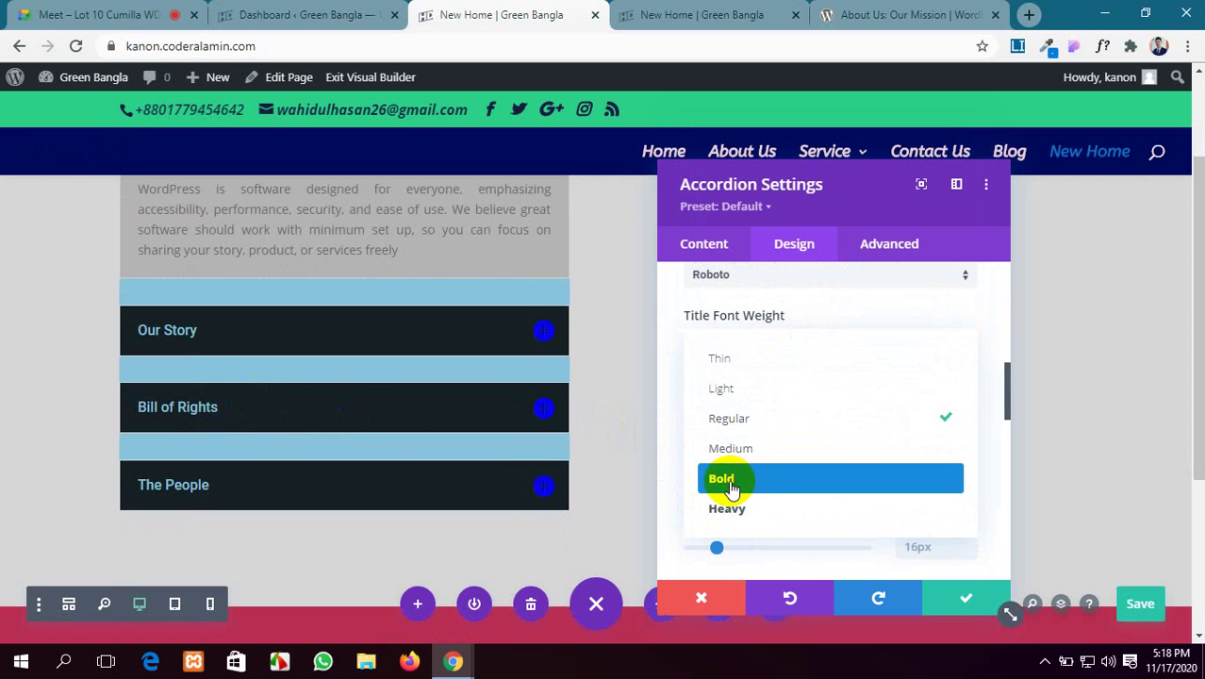
left_click(728, 483)
Step: Try center and right alignment for the accordion titles, and set them to left alignment
scroll(829, 439, "down", 1)
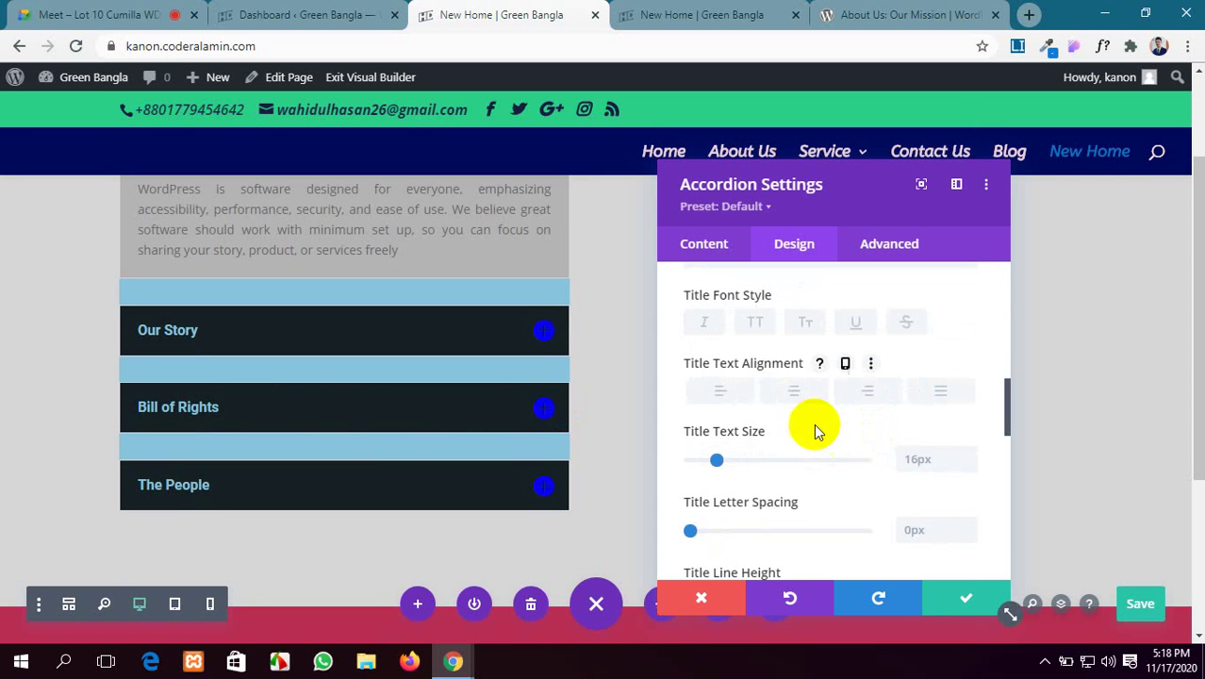
left_click(792, 398)
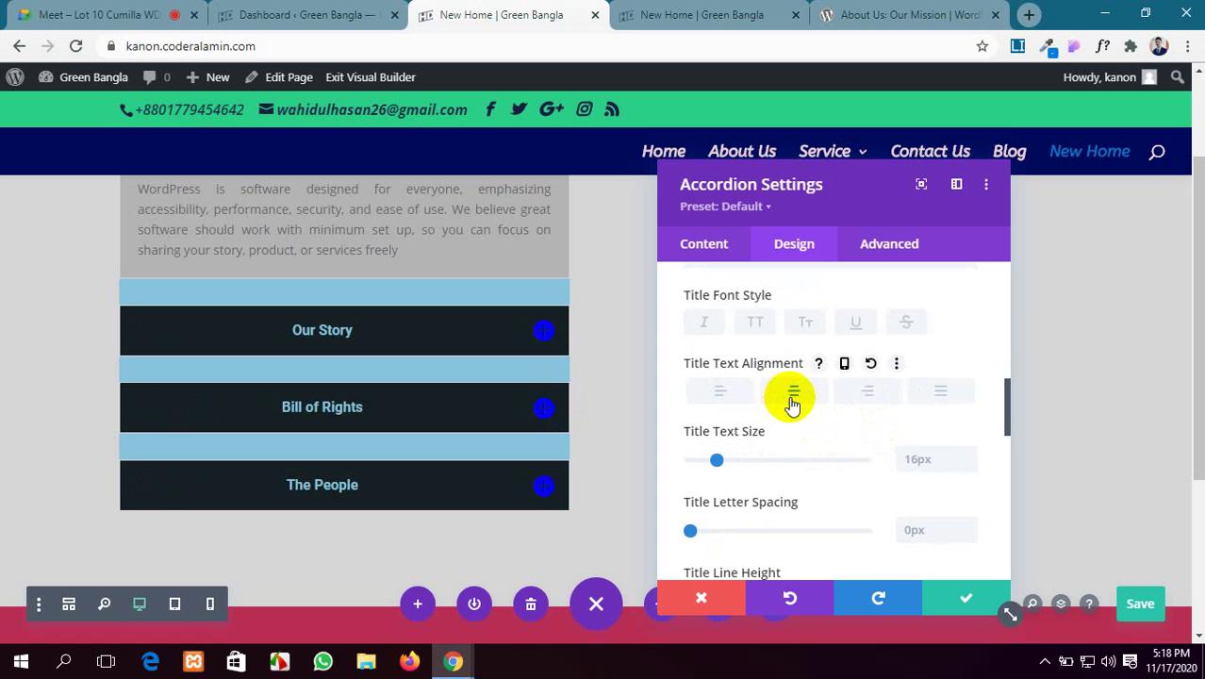
left_click(869, 392)
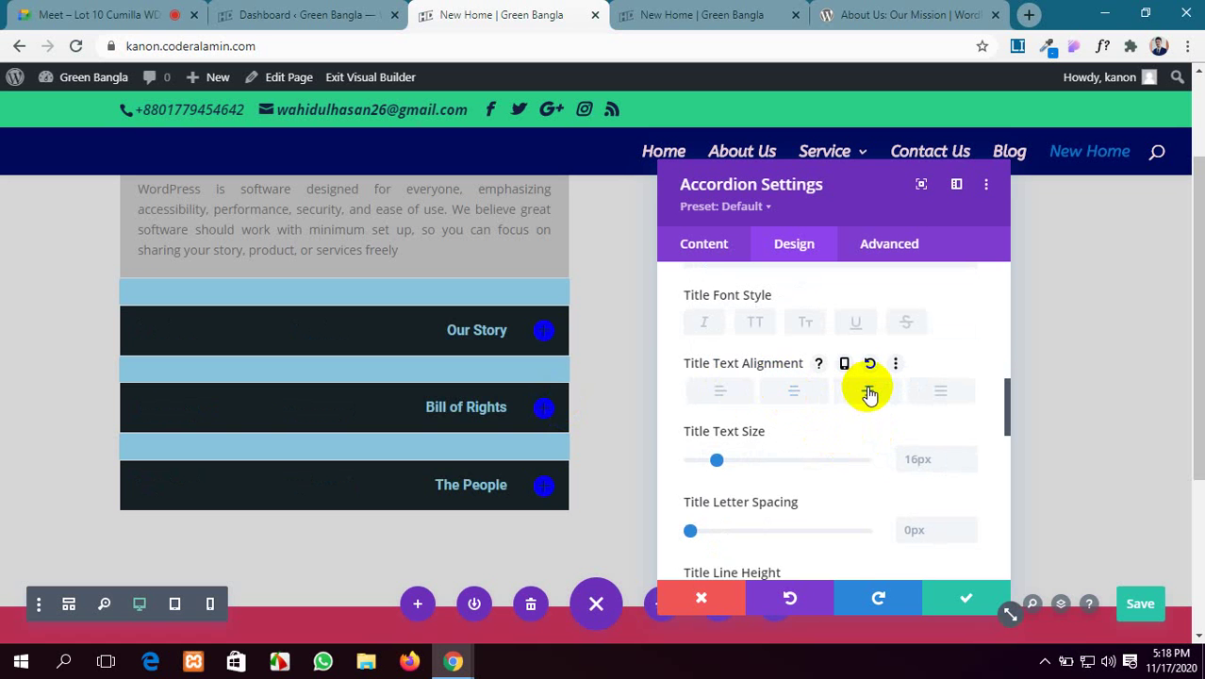
left_click(714, 396)
Step: Set the accordion's title letter spacing to 2px and title line height to 1.1em
scroll(750, 459, "down", 1)
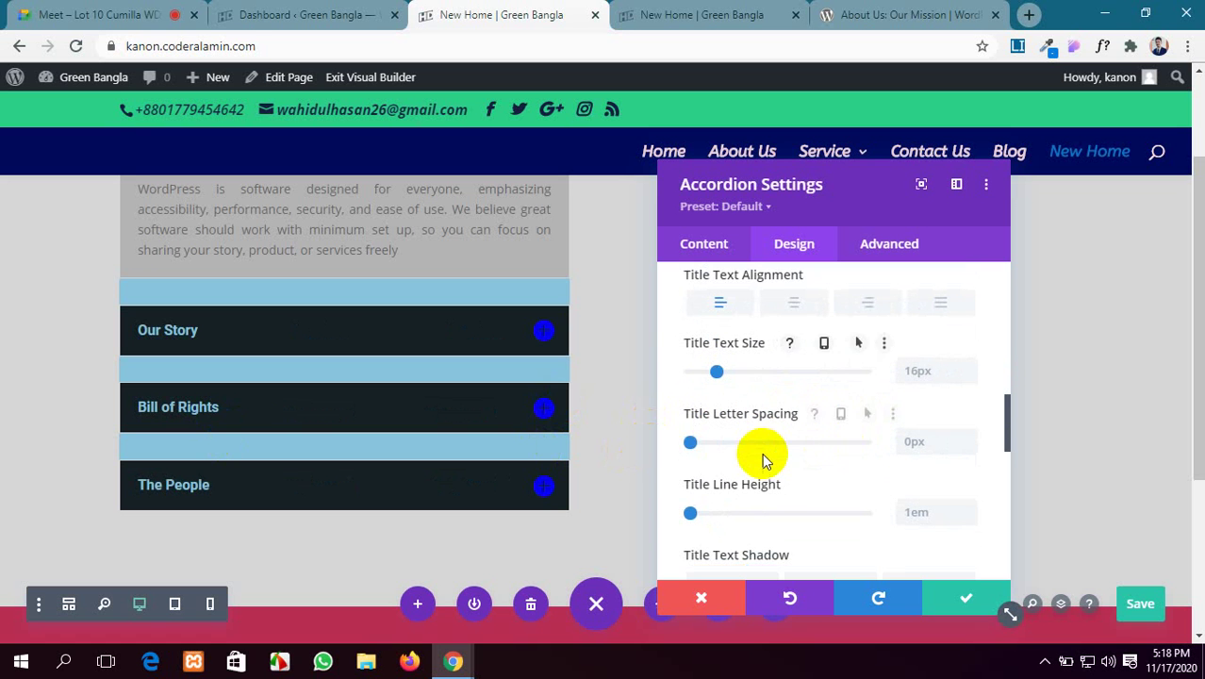
left_click_drag(696, 448, 700, 425)
scroll(849, 450, "down", 1)
Step: Apply the first shadow preset to the accordion's title text, keeping its default lengths, blur strength and color
scroll(825, 426, "down", 1)
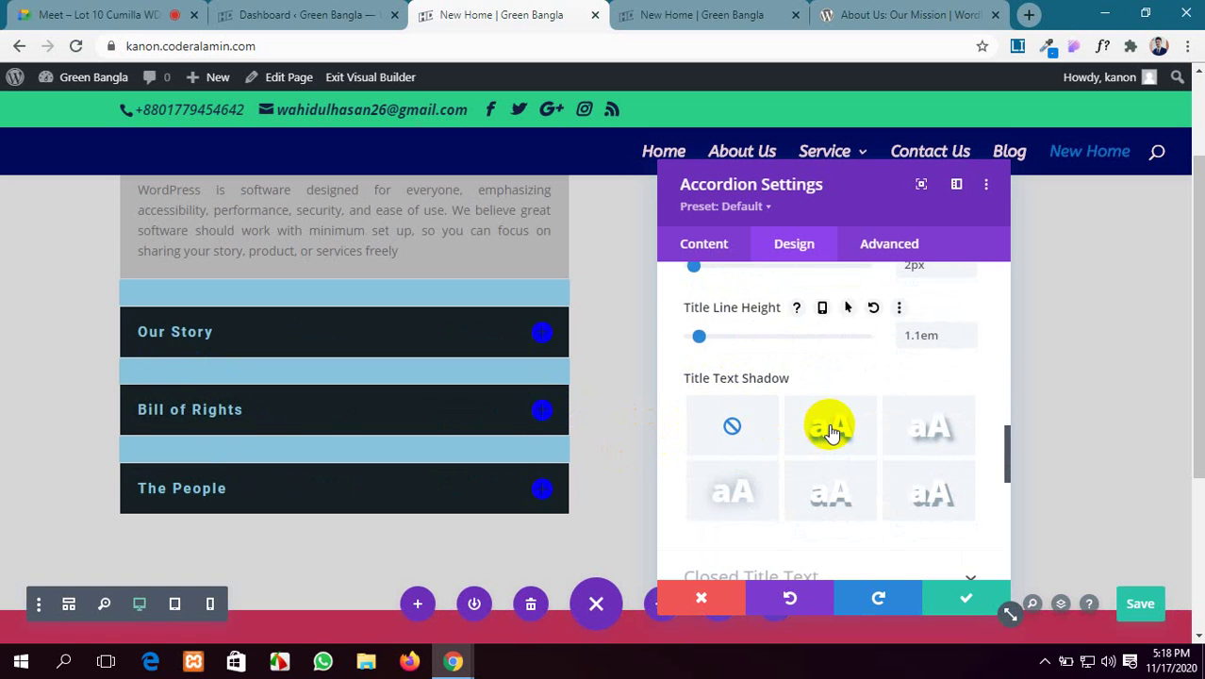
left_click(829, 431)
scroll(775, 439, "down", 3)
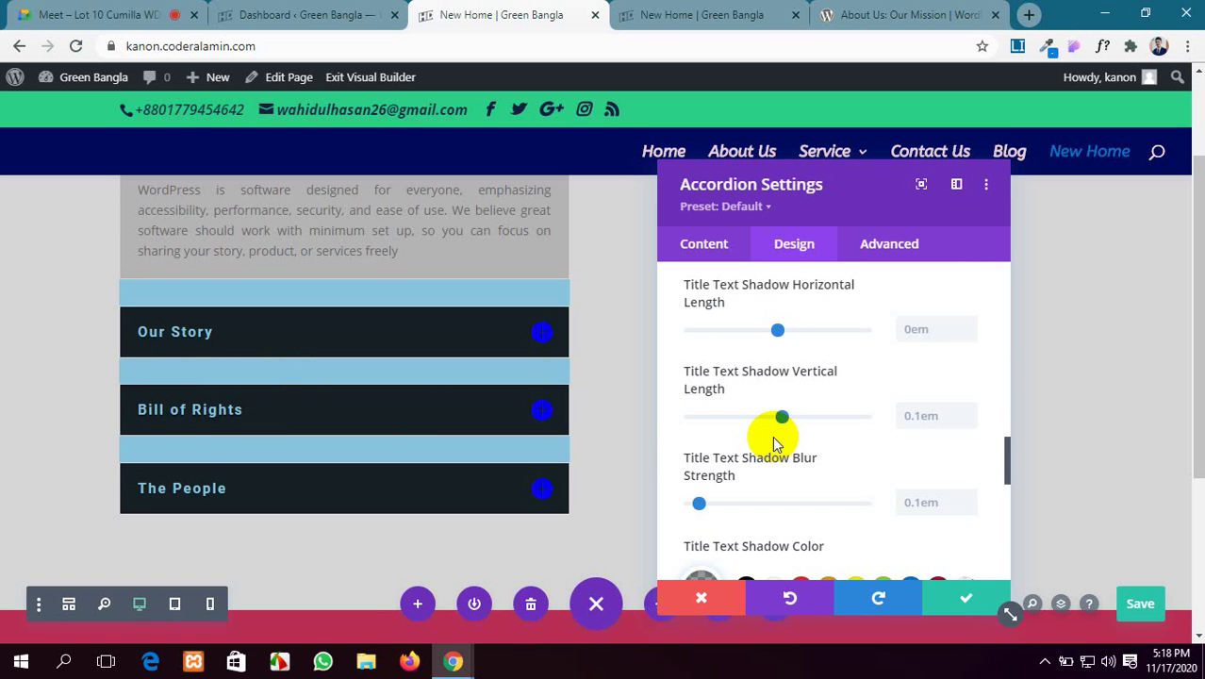
scroll(772, 437, "down", 2)
scroll(772, 437, "down", 1)
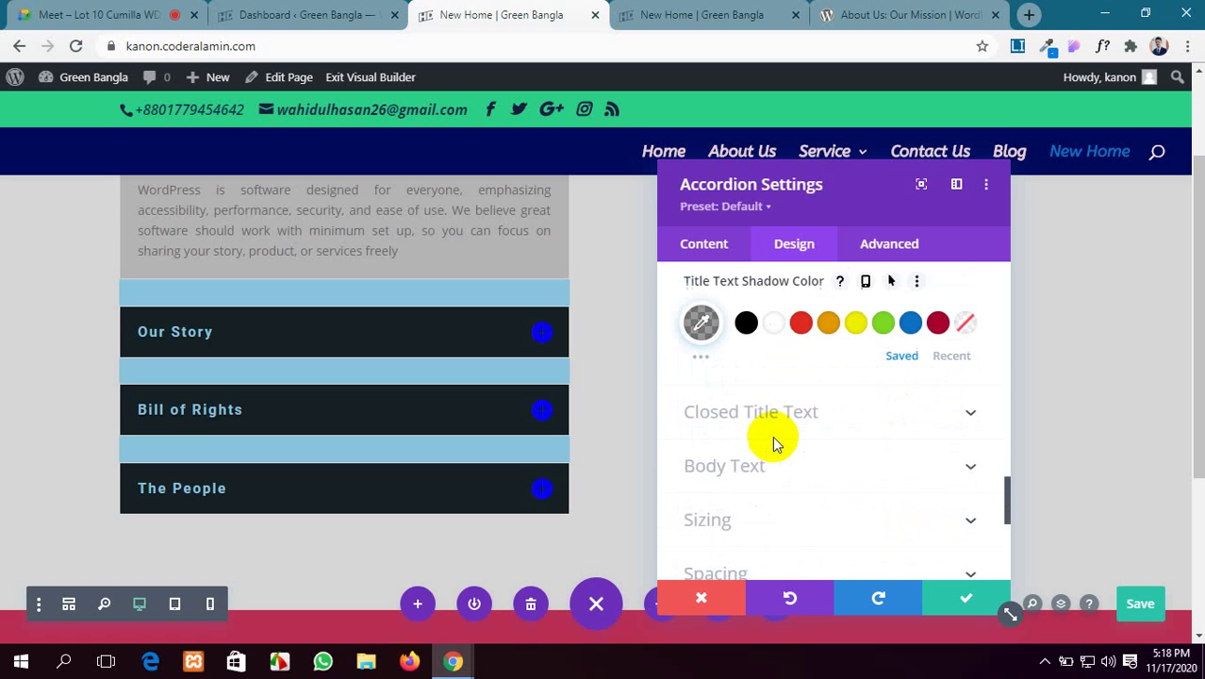
Step: Set the accordion's closed title font to Ubuntu and check the closed items in the preview
left_click(863, 424)
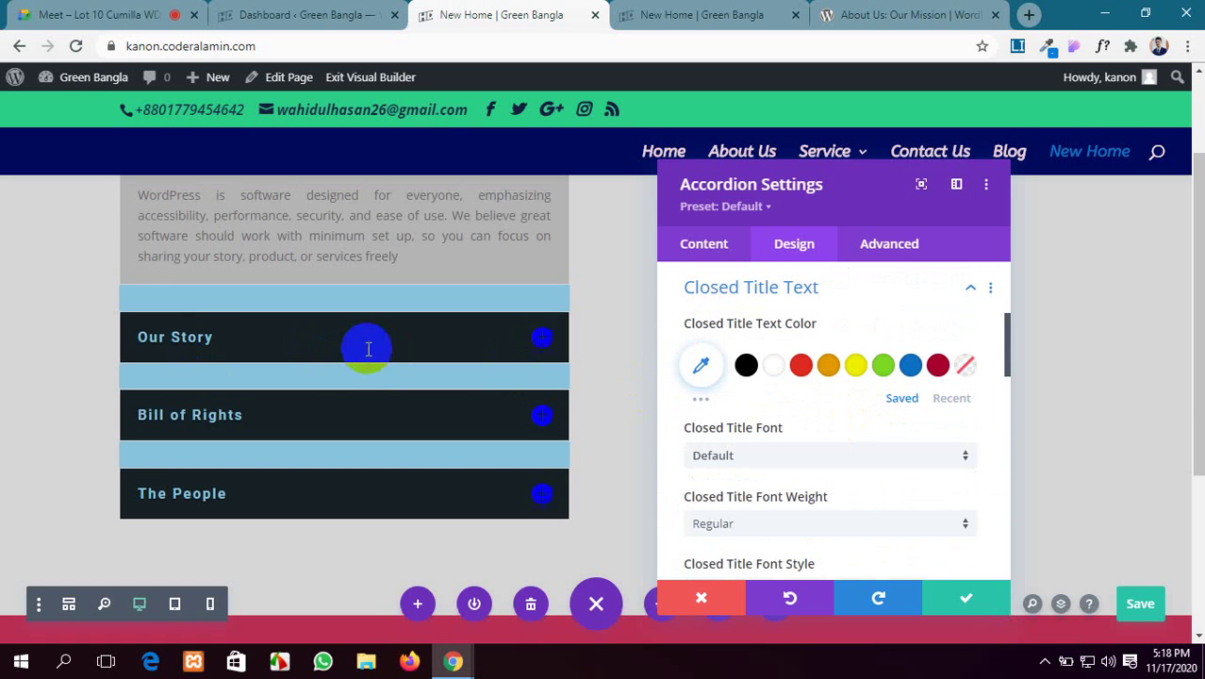
scroll(368, 346, "up", 2)
scroll(775, 449, "down", 1)
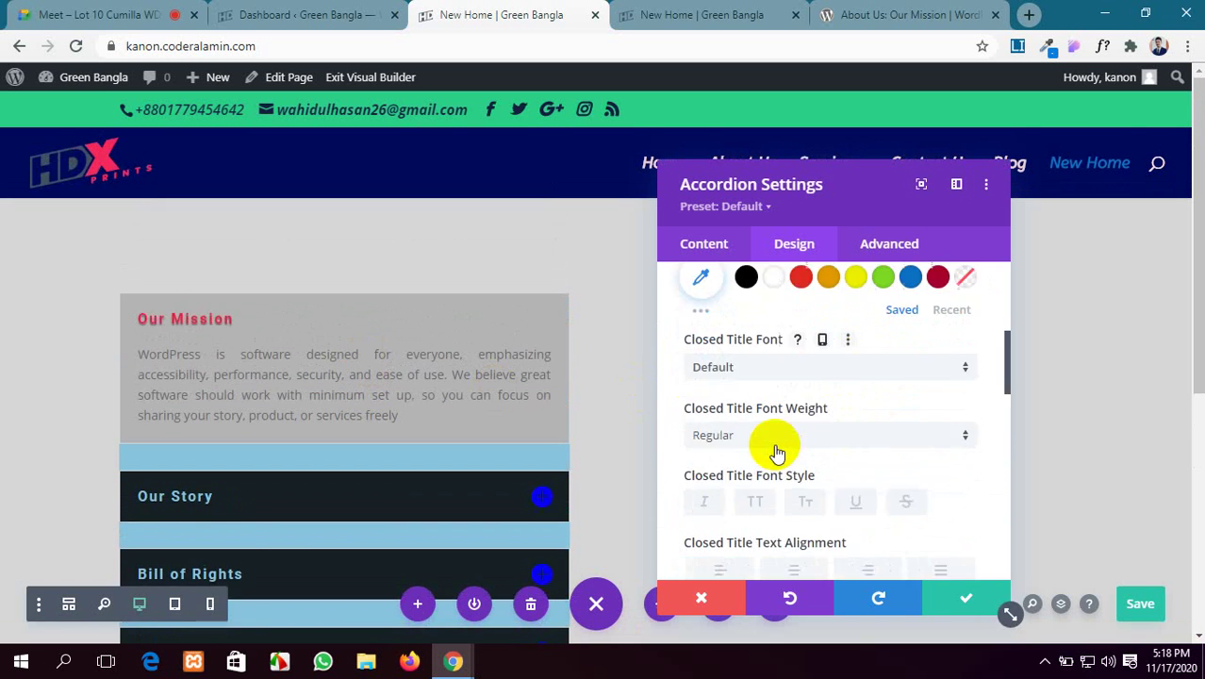
left_click(787, 378)
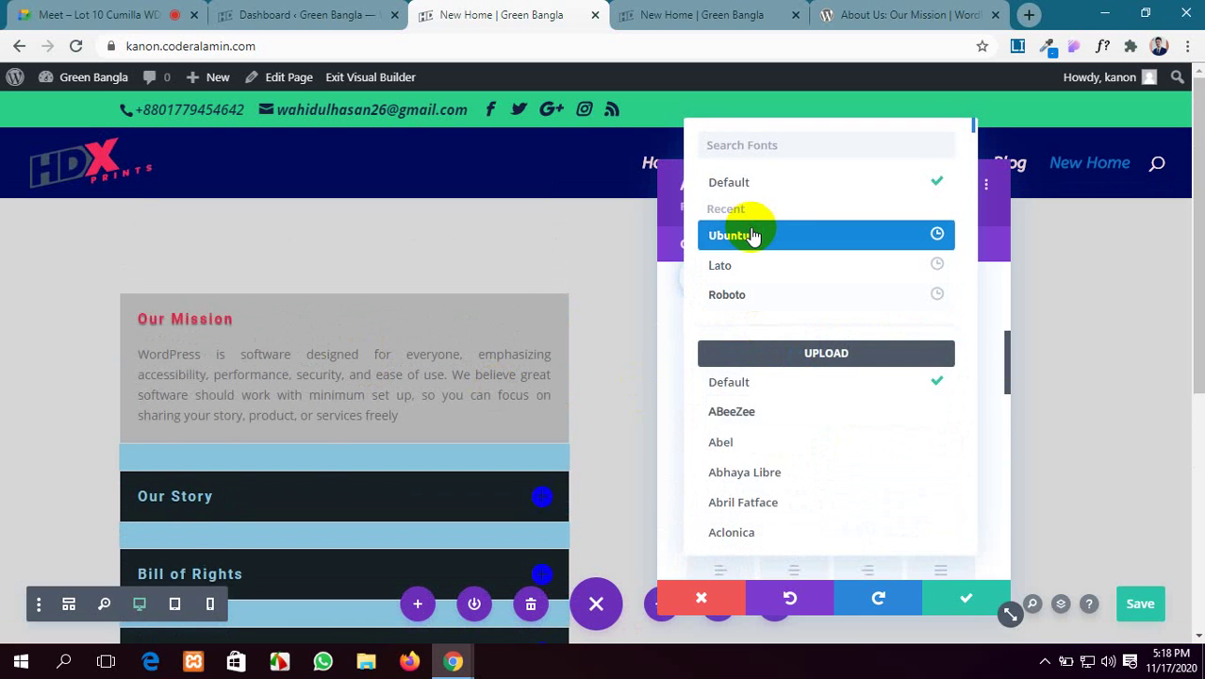
left_click(751, 236)
scroll(311, 476, "down", 2)
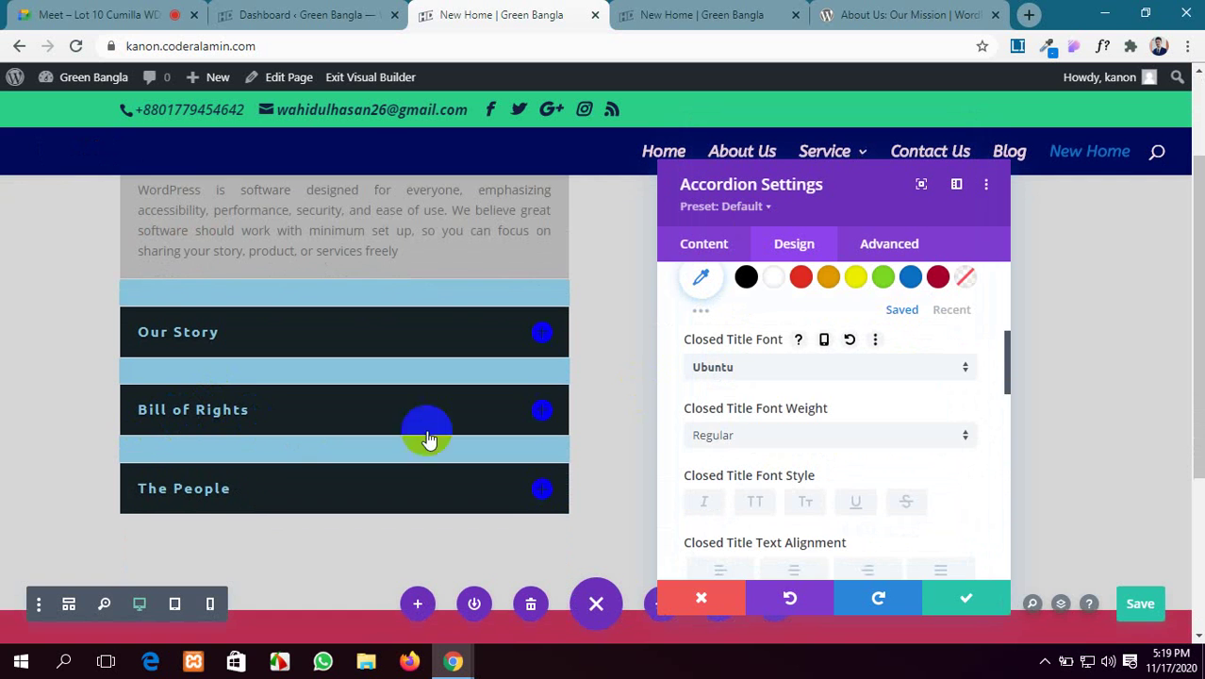
Step: Leave the remaining closed title settings at their defaults and set the accordion's body font to Lato
scroll(782, 496, "down", 5)
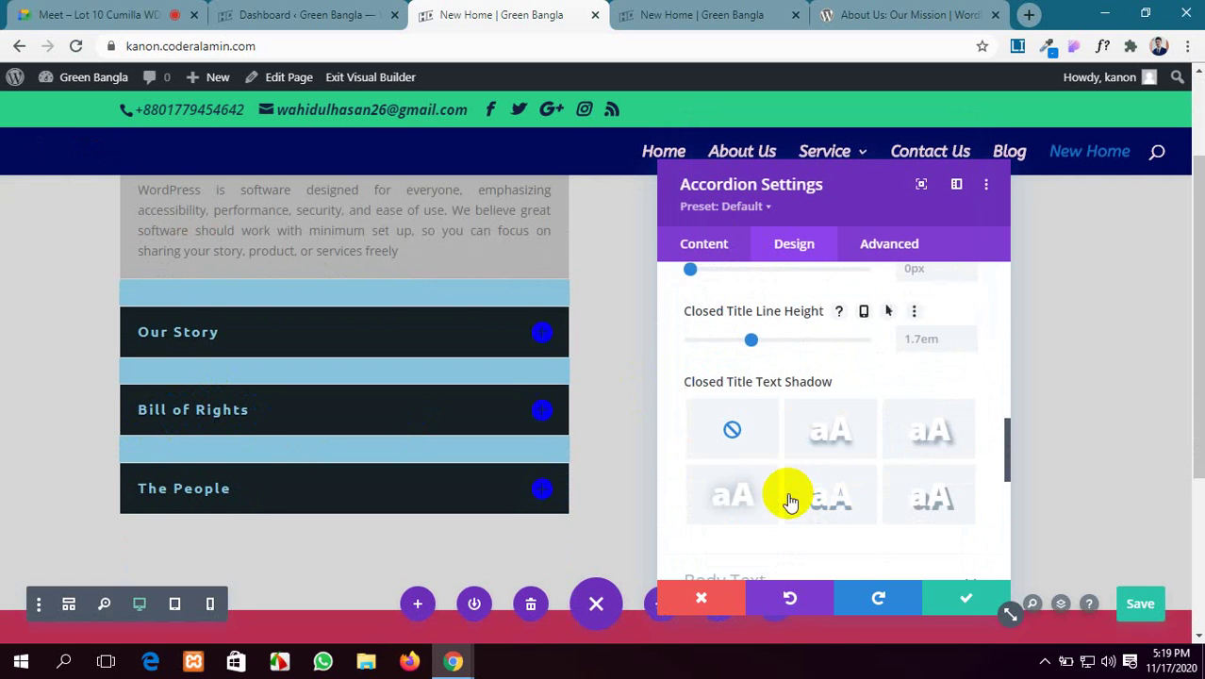
scroll(787, 500, "down", 3)
scroll(787, 500, "up", 3)
scroll(789, 501, "up", 2)
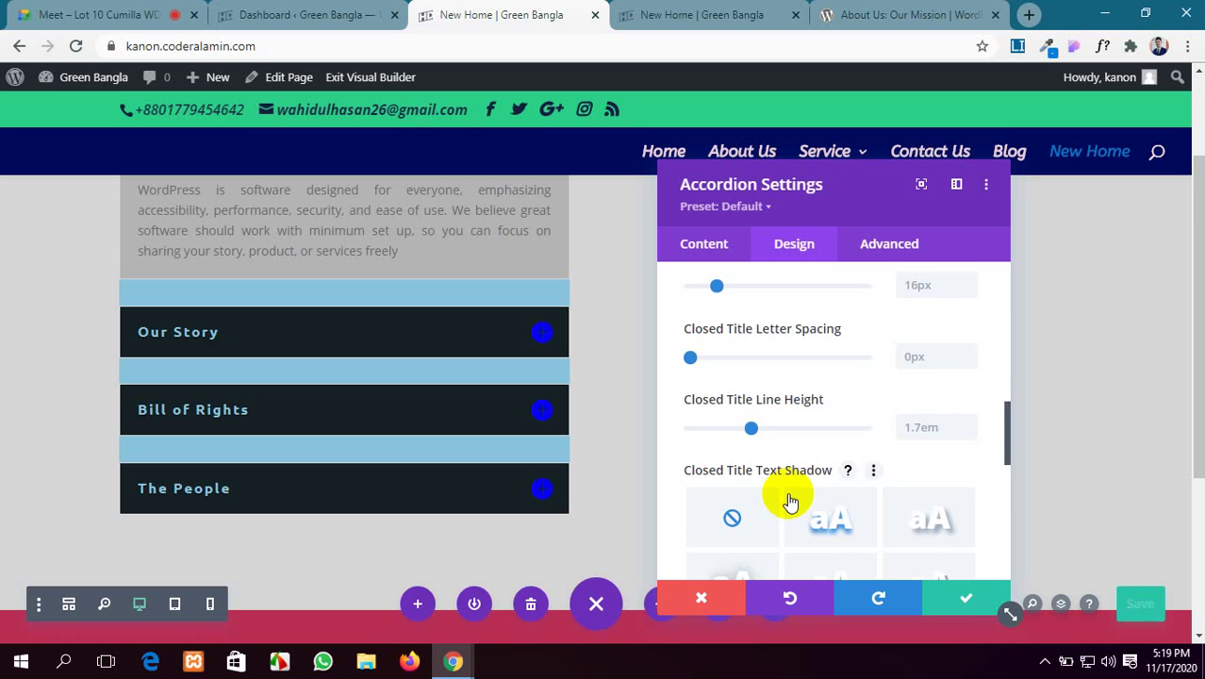
scroll(790, 501, "down", 3)
scroll(799, 451, "down", 2)
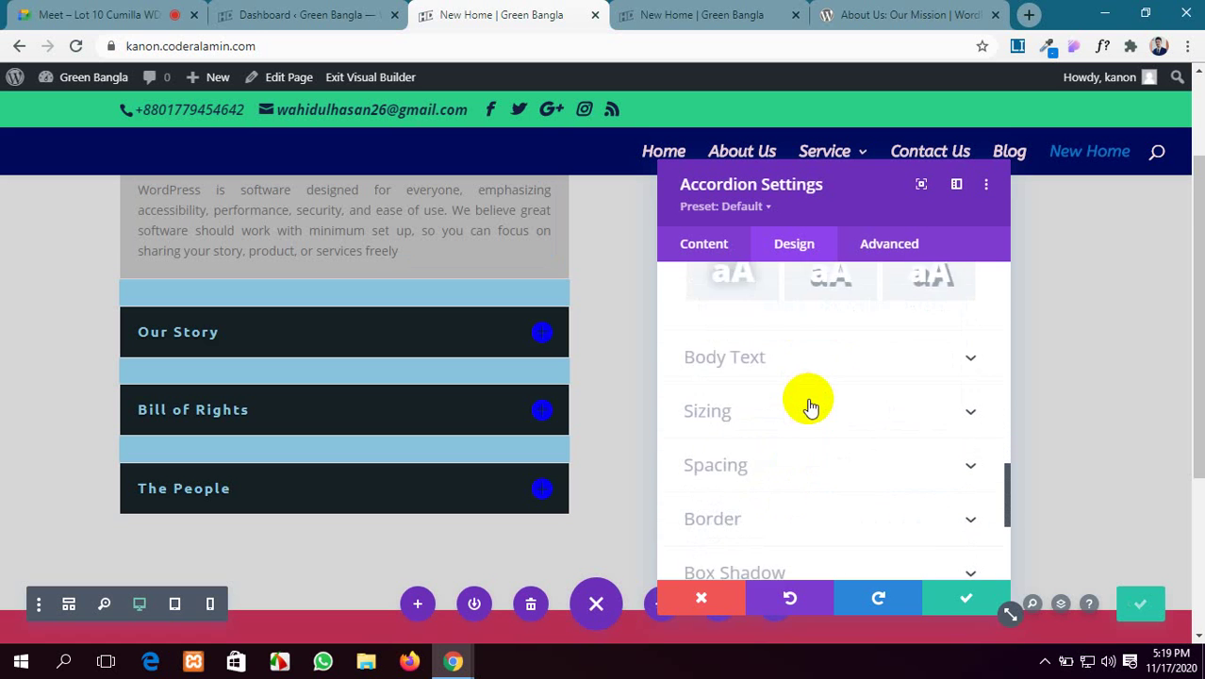
left_click(831, 315)
scroll(646, 348, "up", 1)
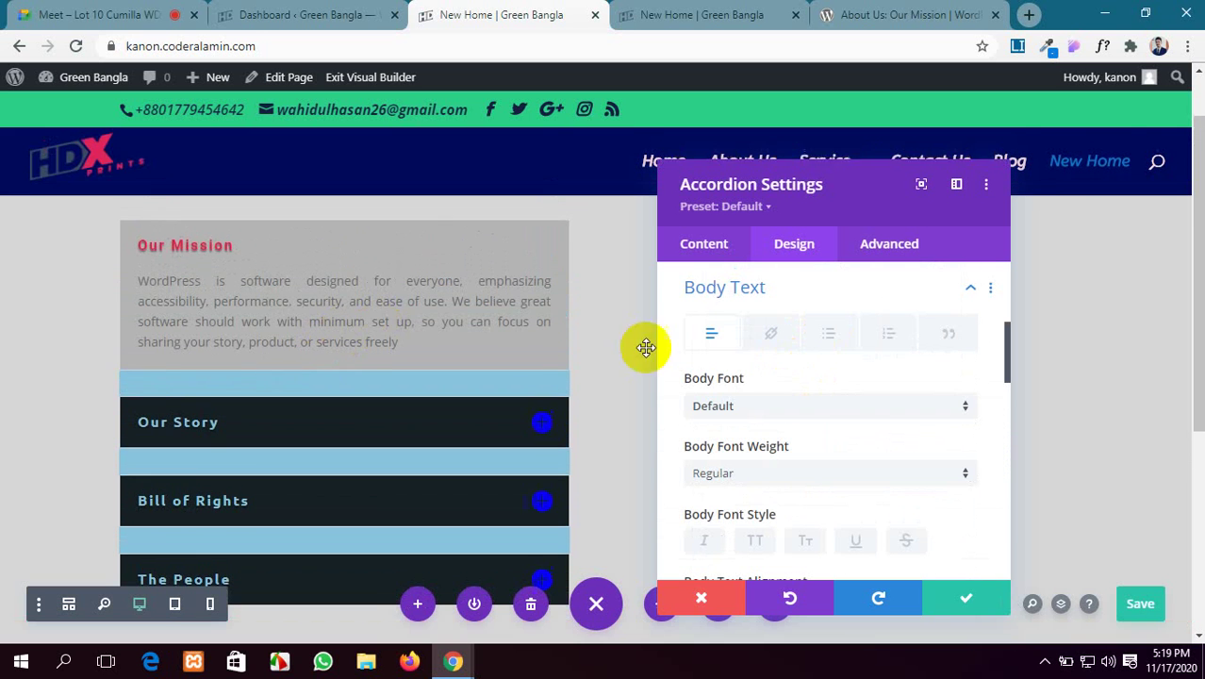
left_click(842, 407)
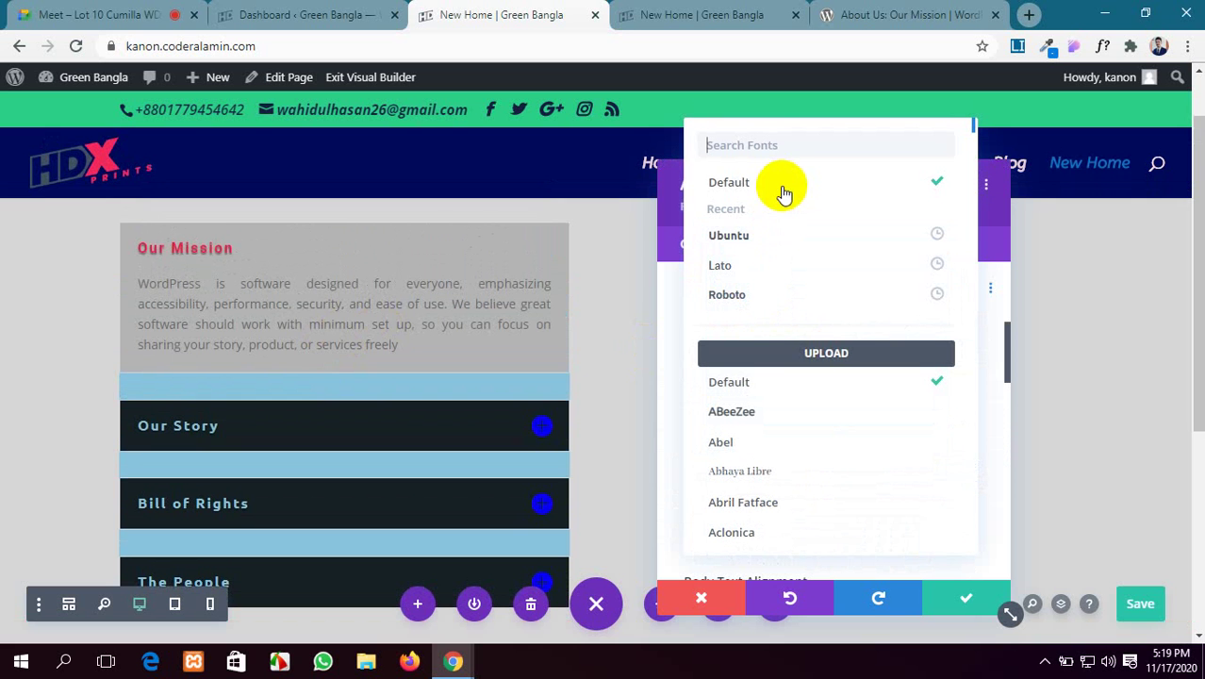
left_click(772, 268)
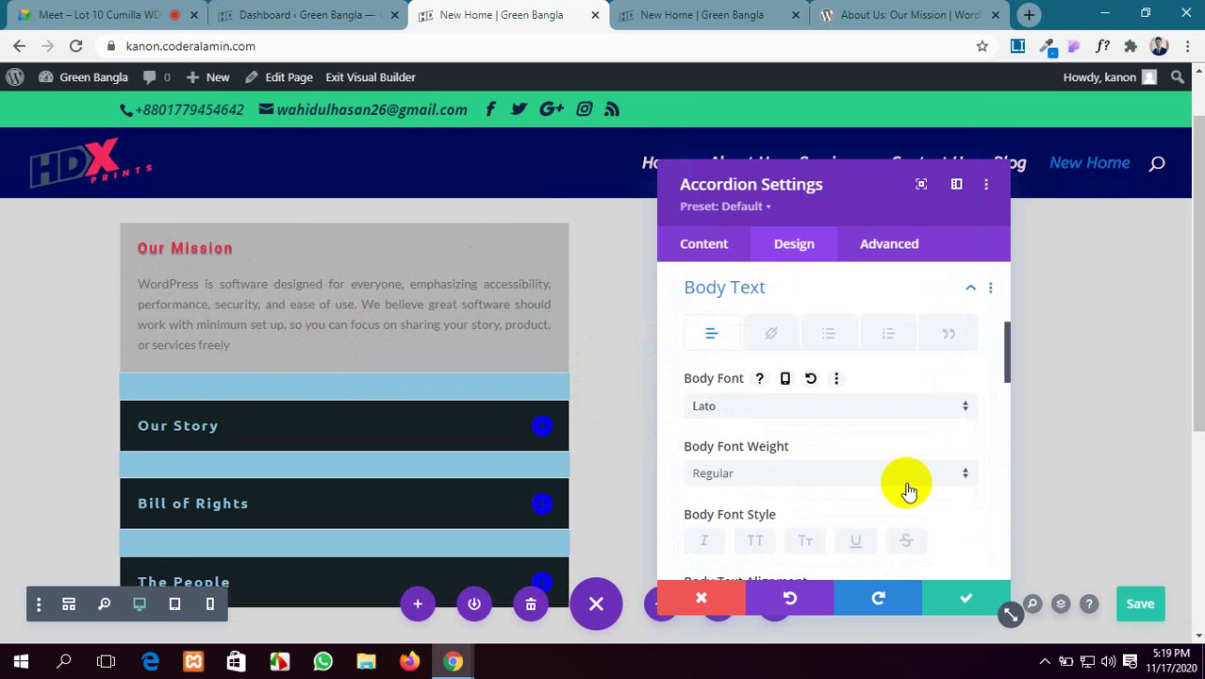
Step: Set the accordion's body text color to black and its body text size to 15px
scroll(907, 490, "down", 1)
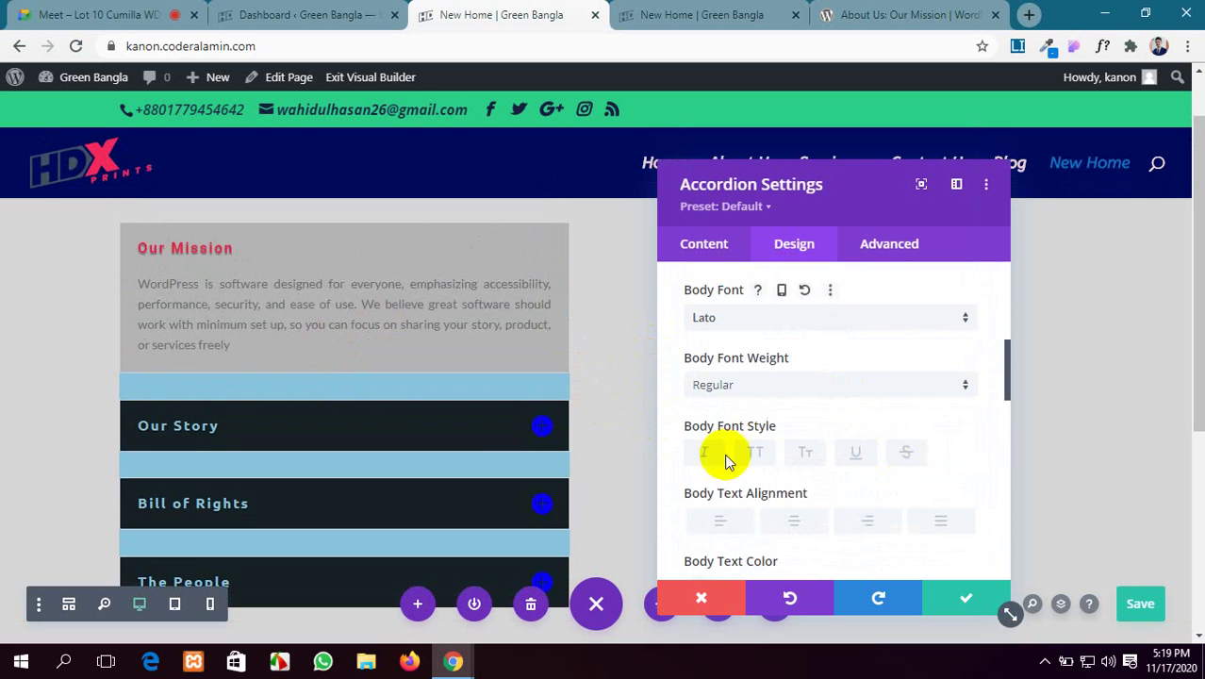
scroll(726, 461, "down", 1)
scroll(752, 483, "down", 1)
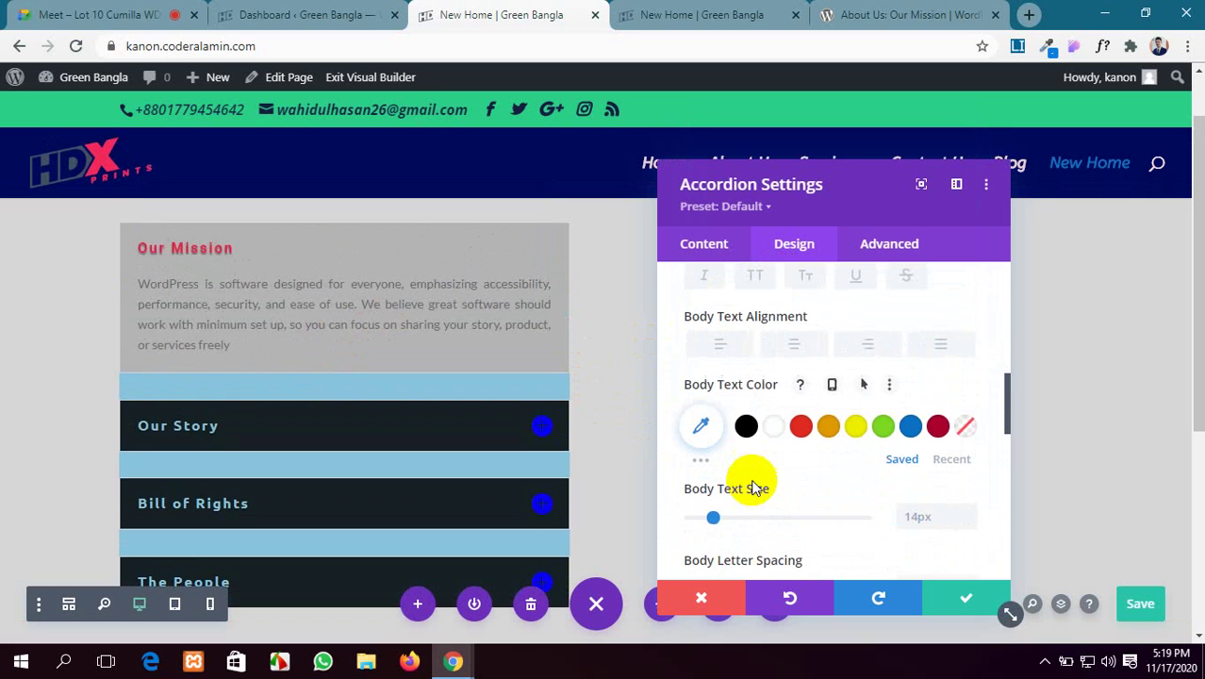
left_click(700, 460)
scroll(768, 444, "down", 1)
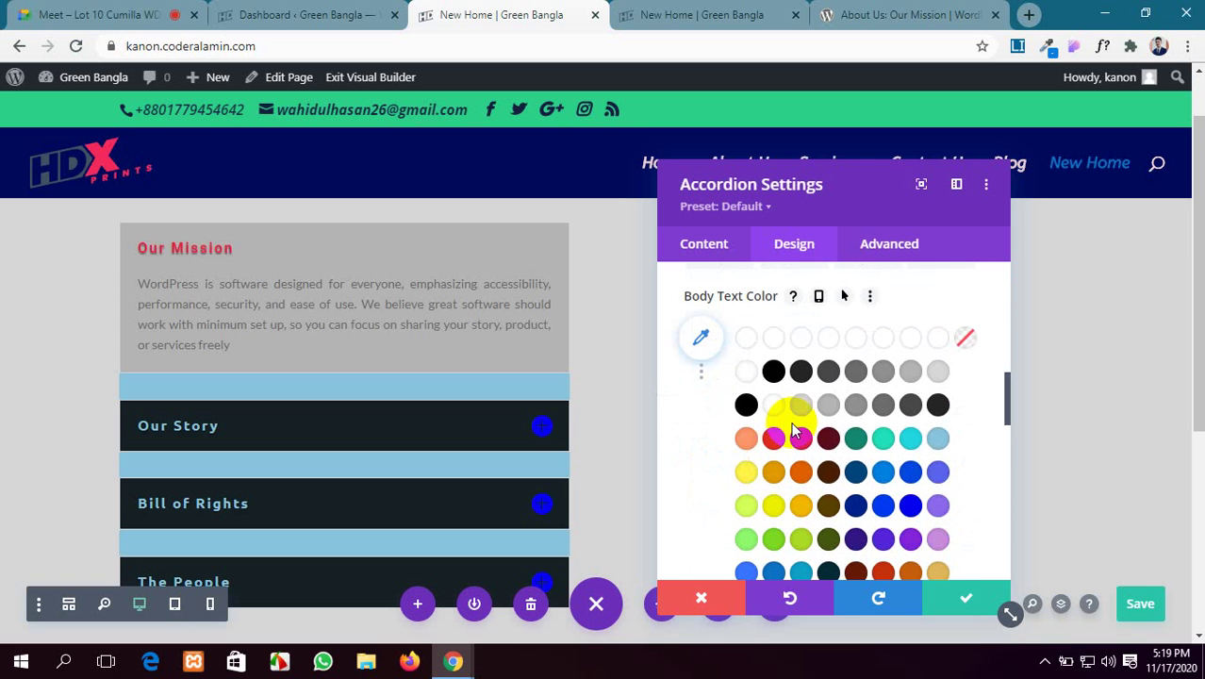
left_click(774, 372)
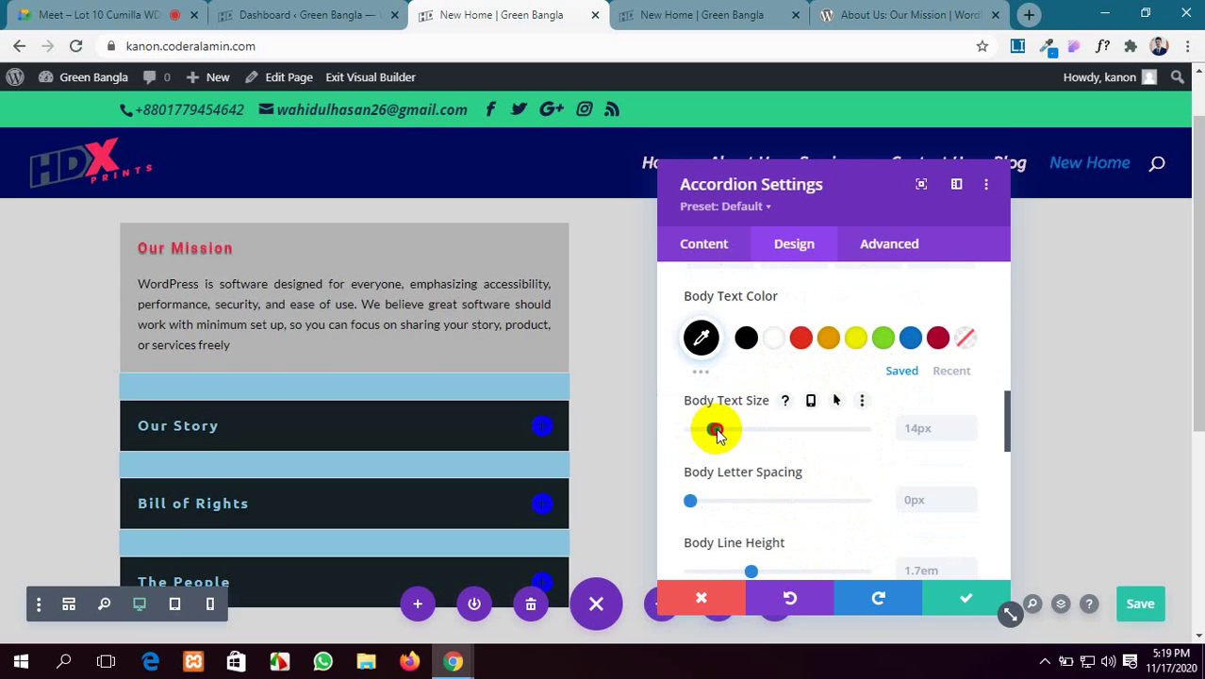
left_click_drag(716, 432, 715, 432)
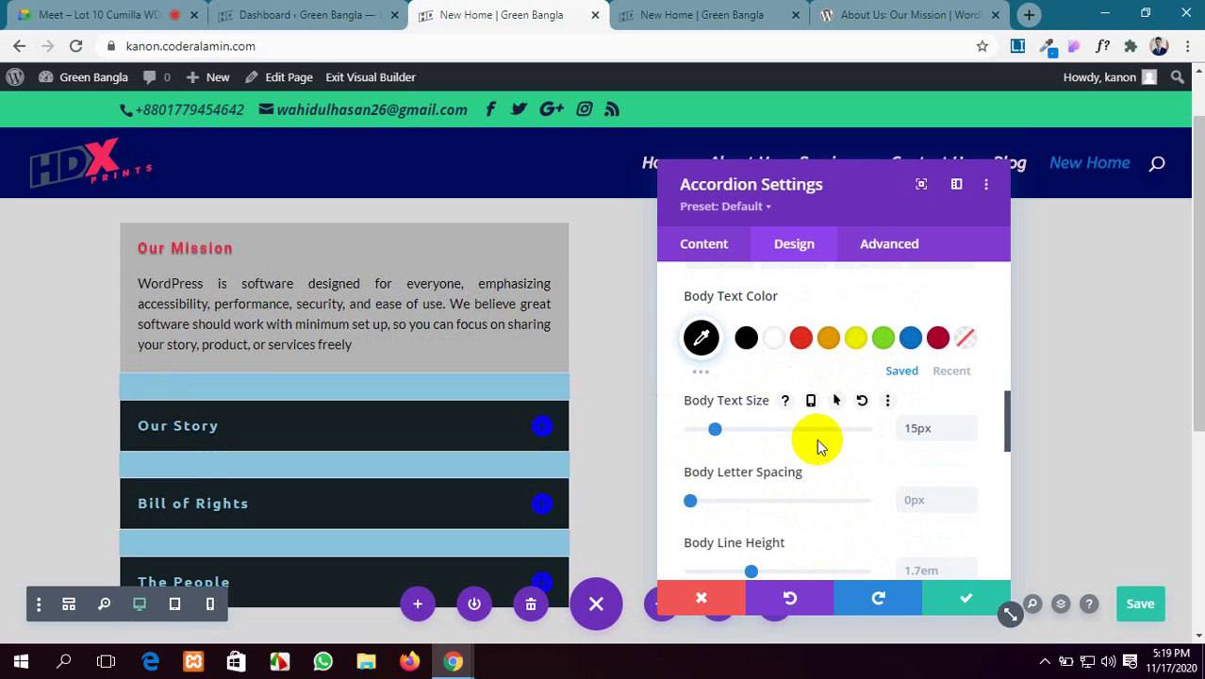
Step: Look over the remaining body text options and the accordion's sizing options for width, module alignment and height
scroll(817, 439, "down", 1)
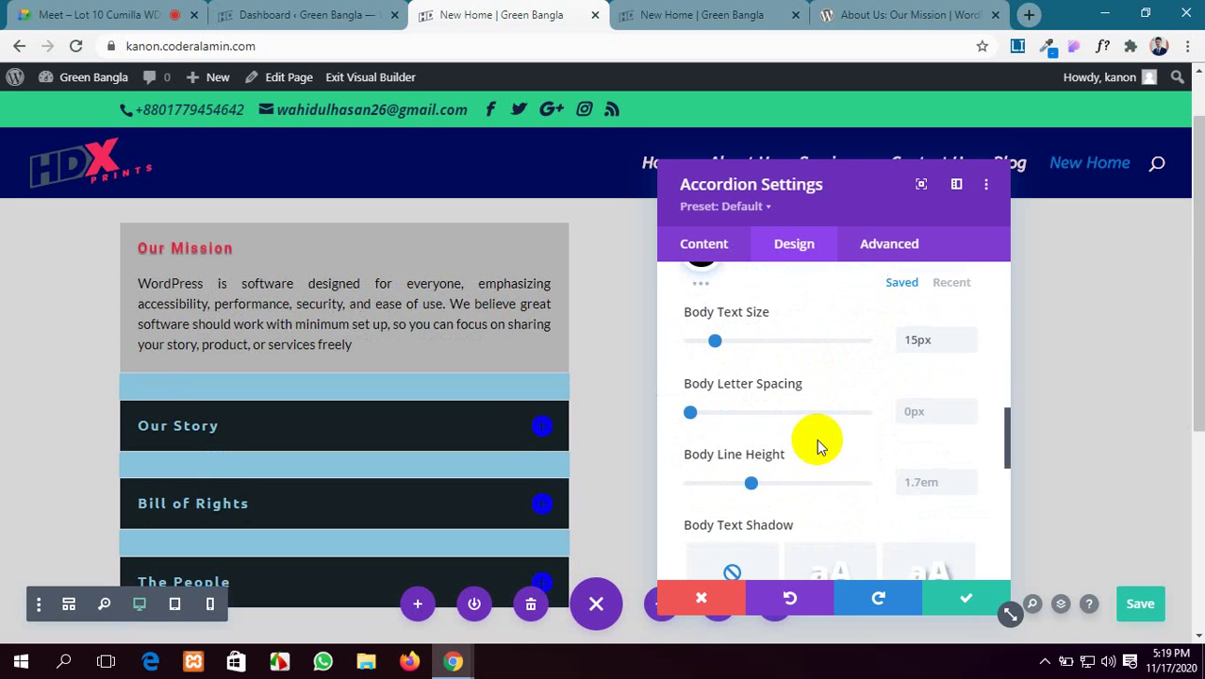
scroll(819, 446, "down", 2)
scroll(818, 447, "down", 2)
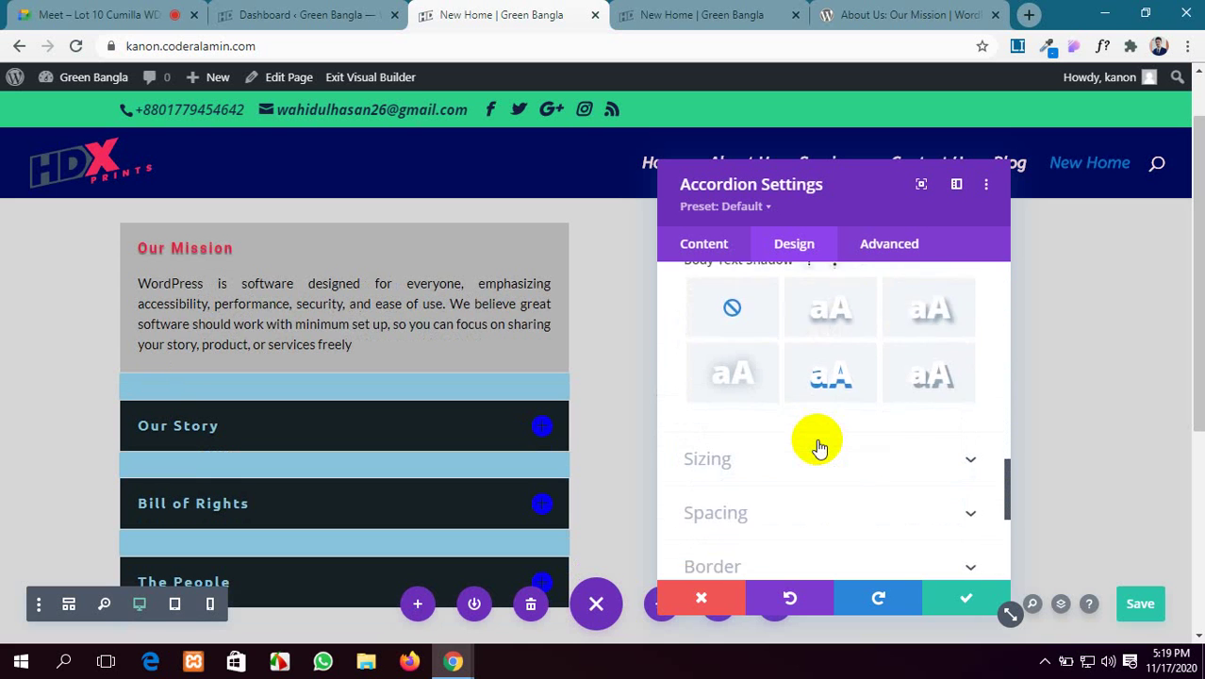
left_click(847, 382)
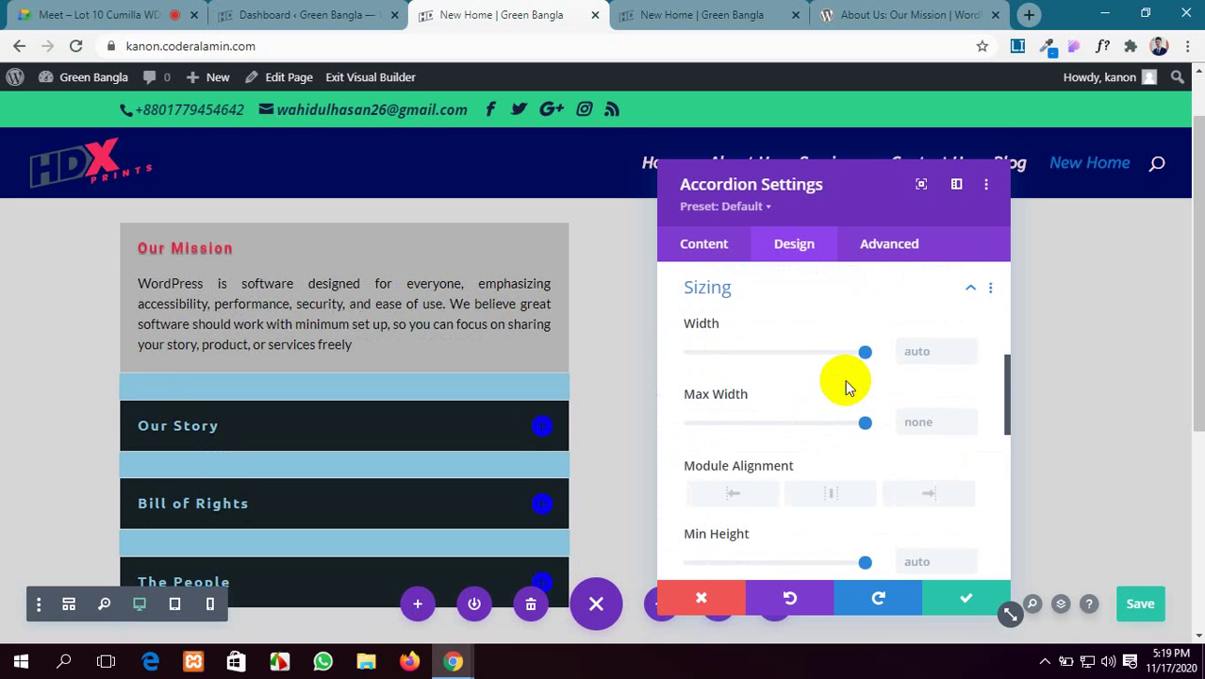
scroll(842, 426, "down", 4)
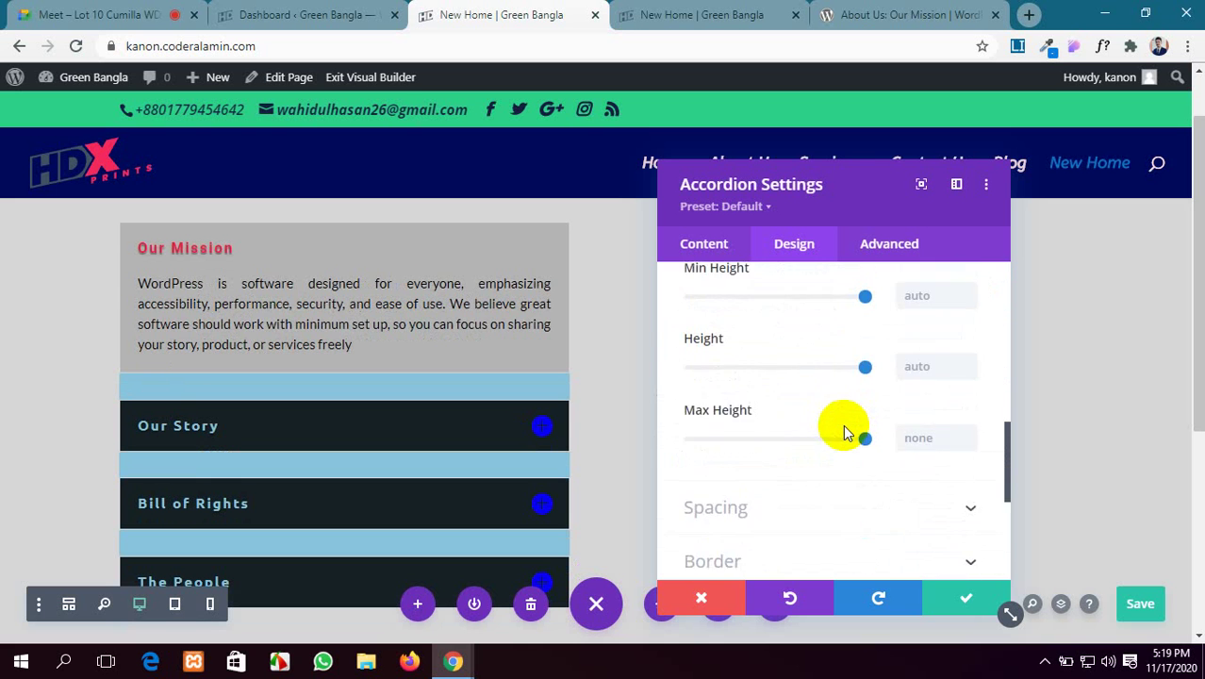
Step: Set the accordion's linked top and bottom padding to 10px and round all its corners by 10px
left_click(843, 427)
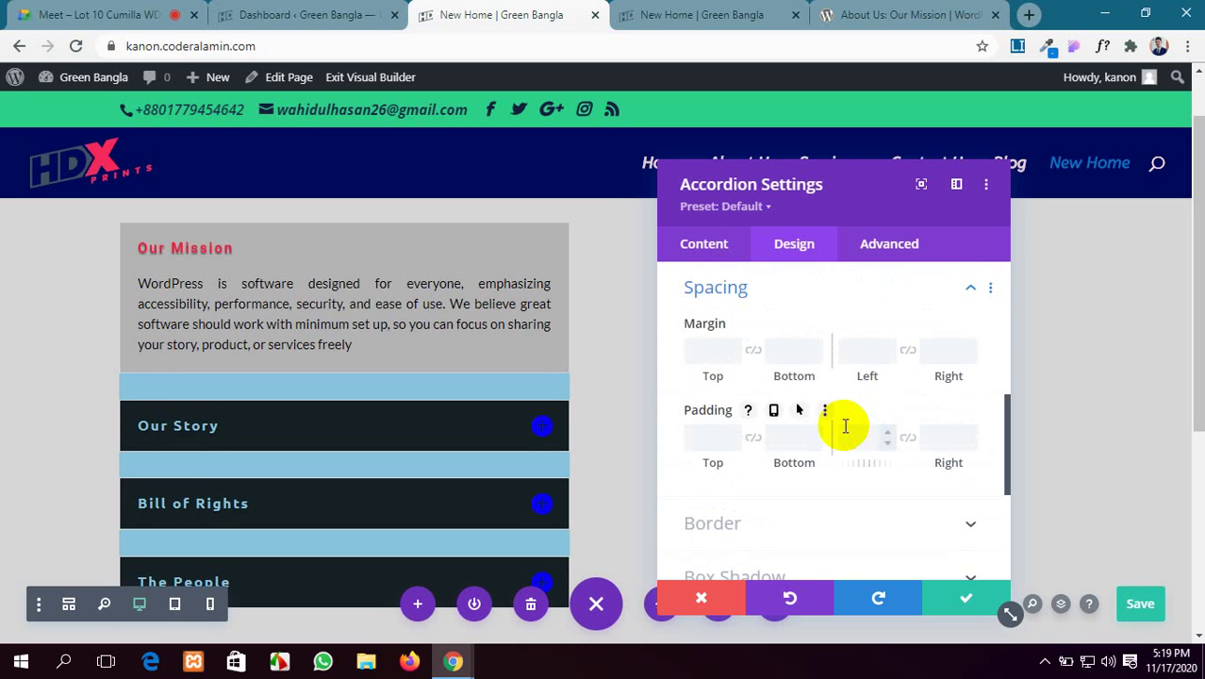
left_click(752, 438)
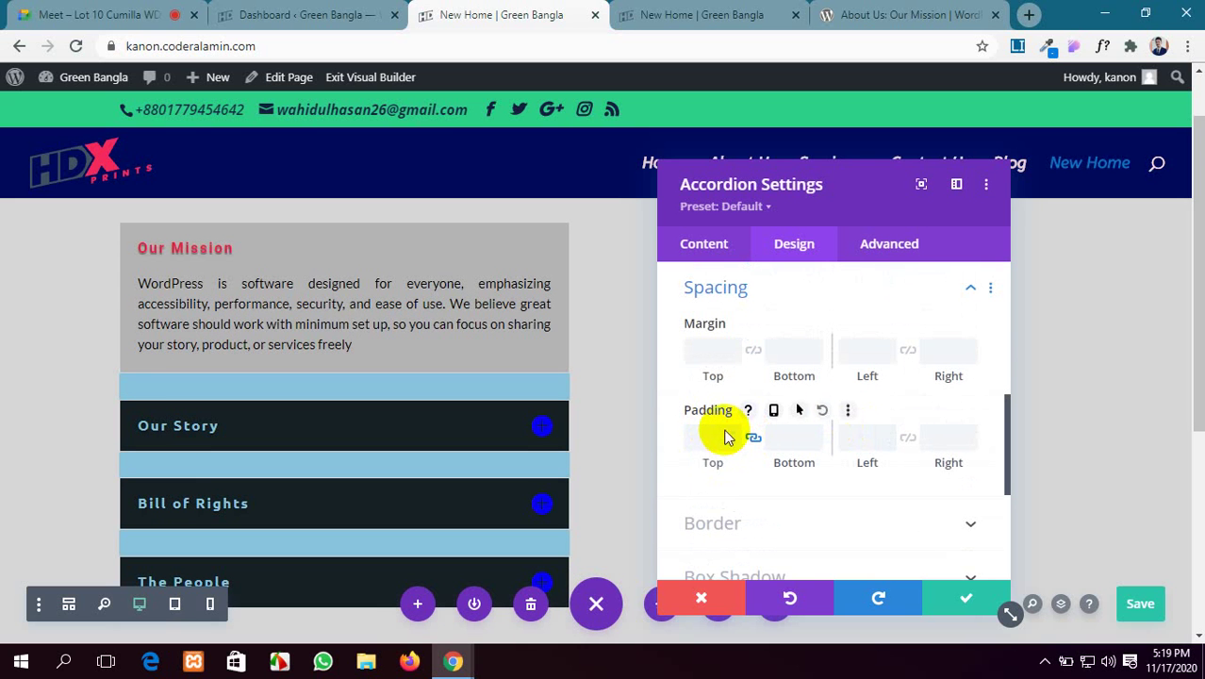
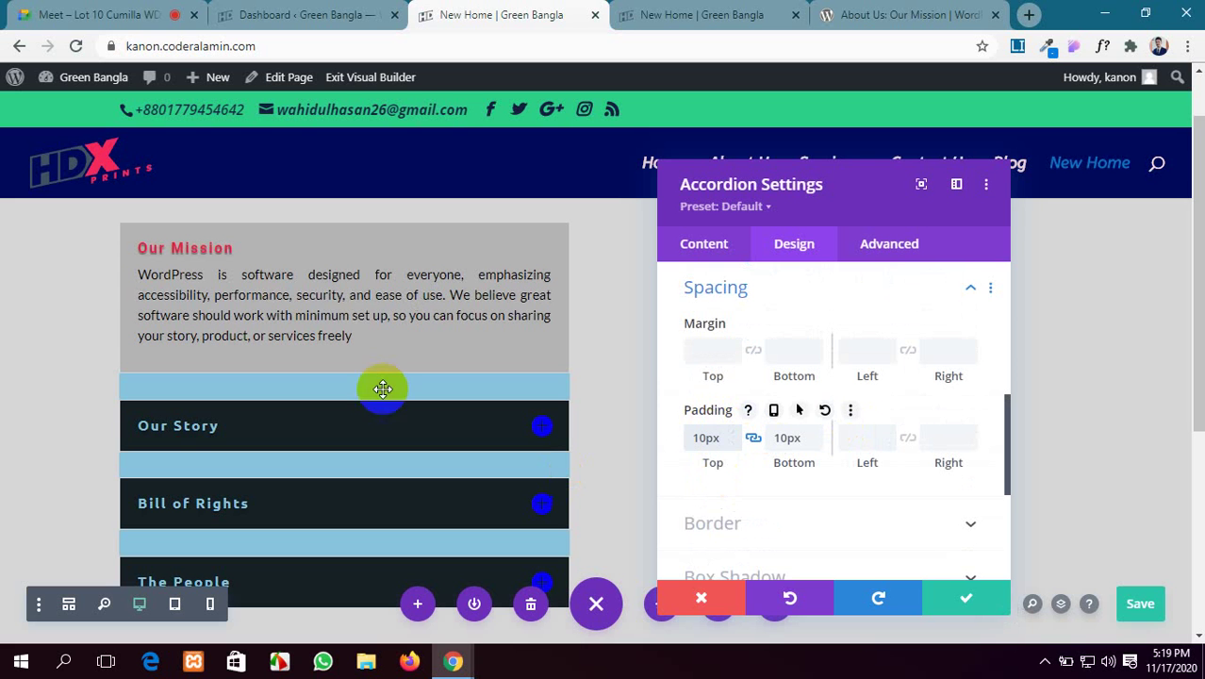
scroll(787, 386, "down", 2)
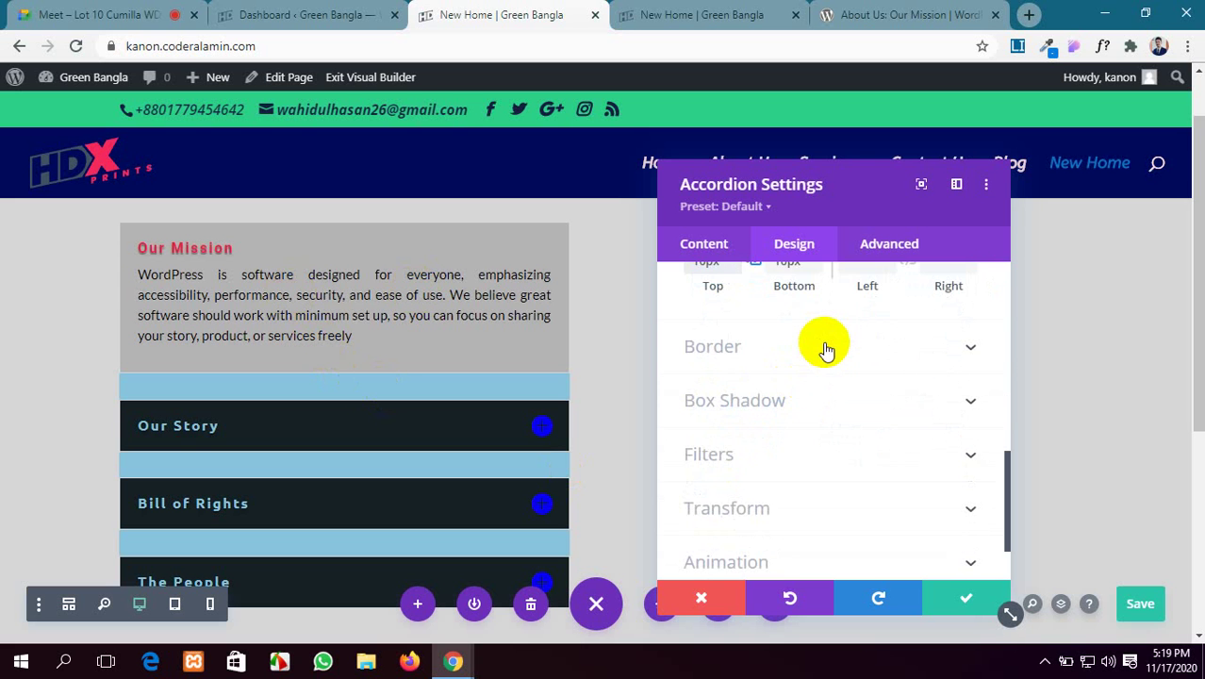
left_click(826, 345)
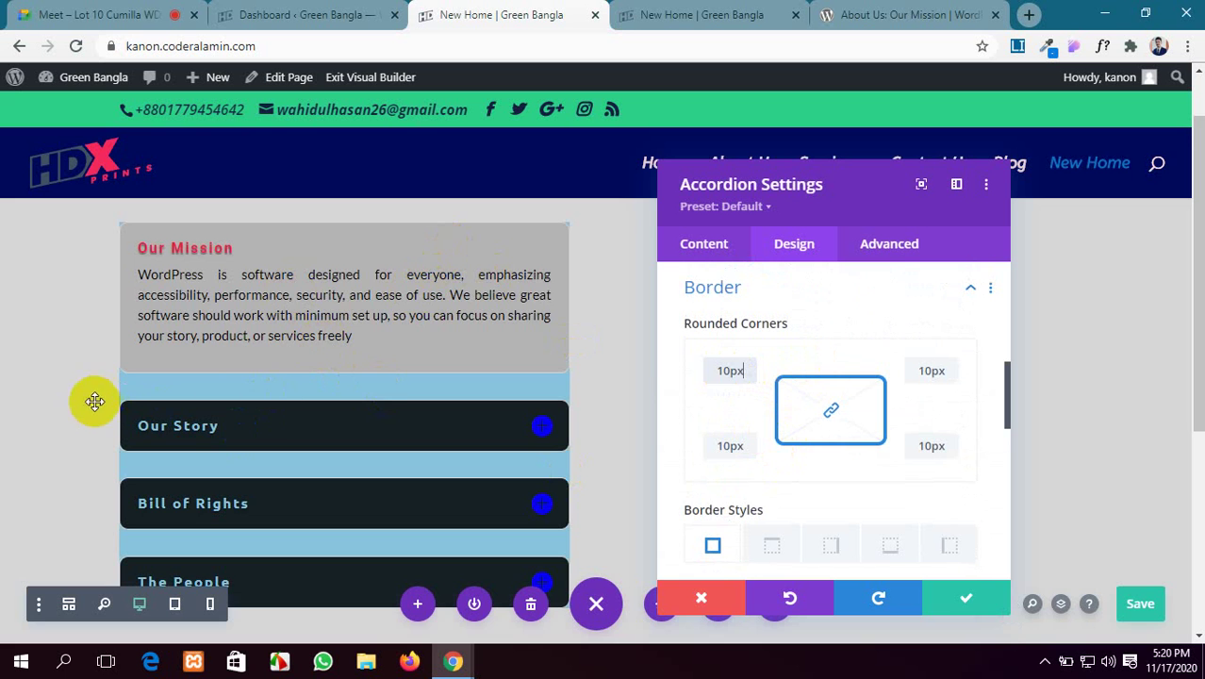
scroll(368, 417, "down", 1)
scroll(365, 418, "down", 1)
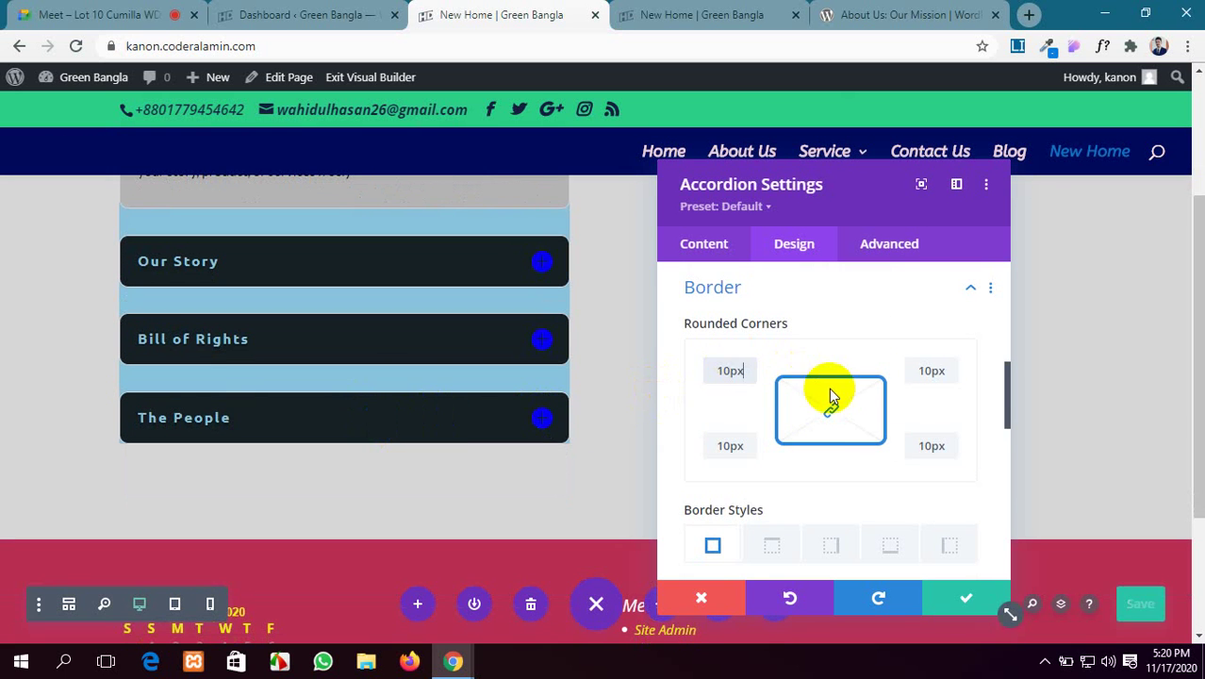
Step: Set the accordion's border color to the blue preset #0c71c3, leaving the border width at its default
scroll(829, 387, "down", 5)
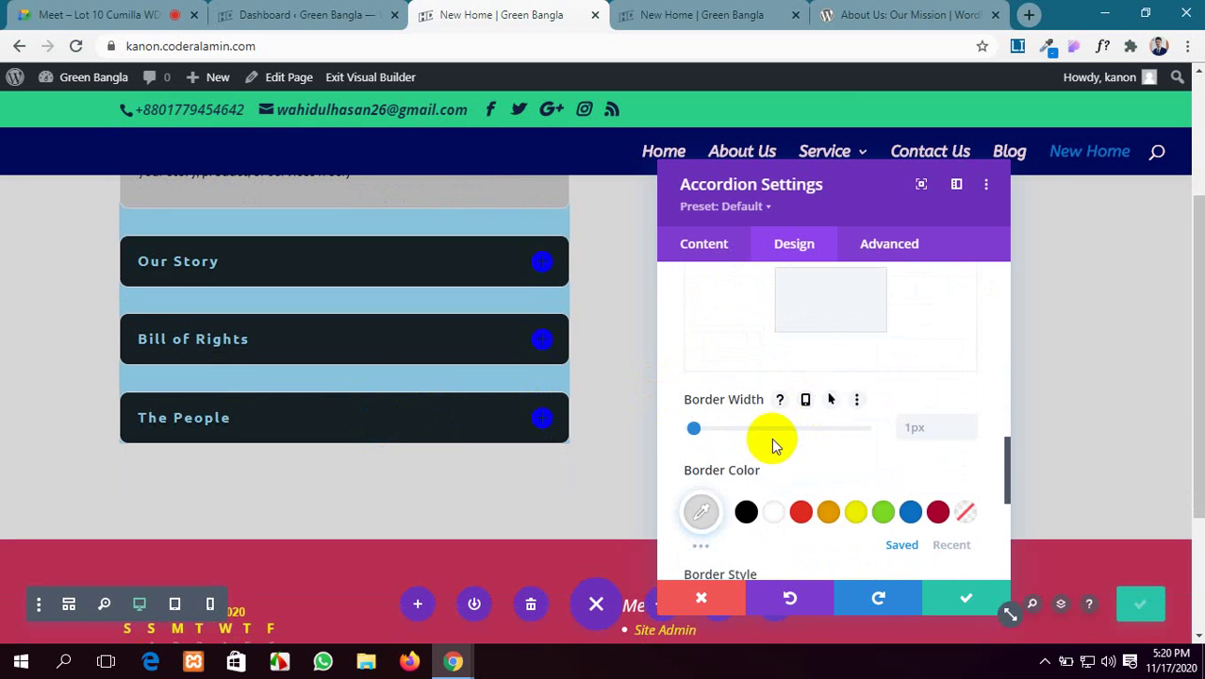
scroll(771, 437, "up", 2)
scroll(762, 455, "down", 3)
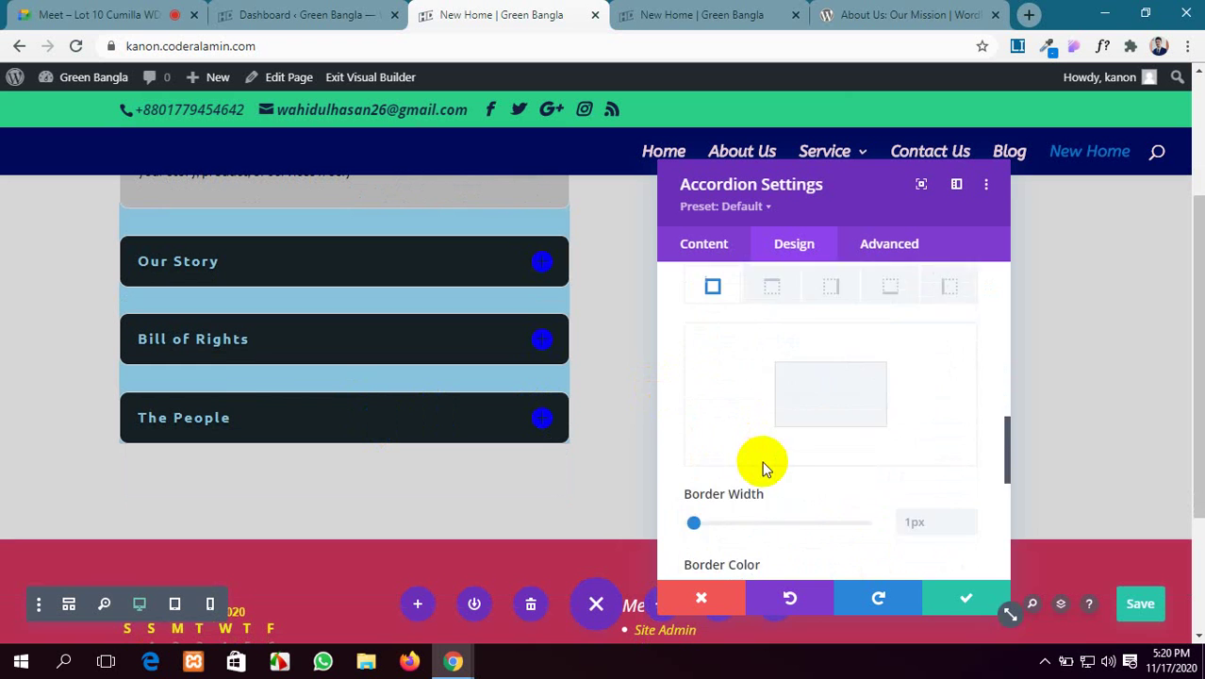
left_click(709, 513)
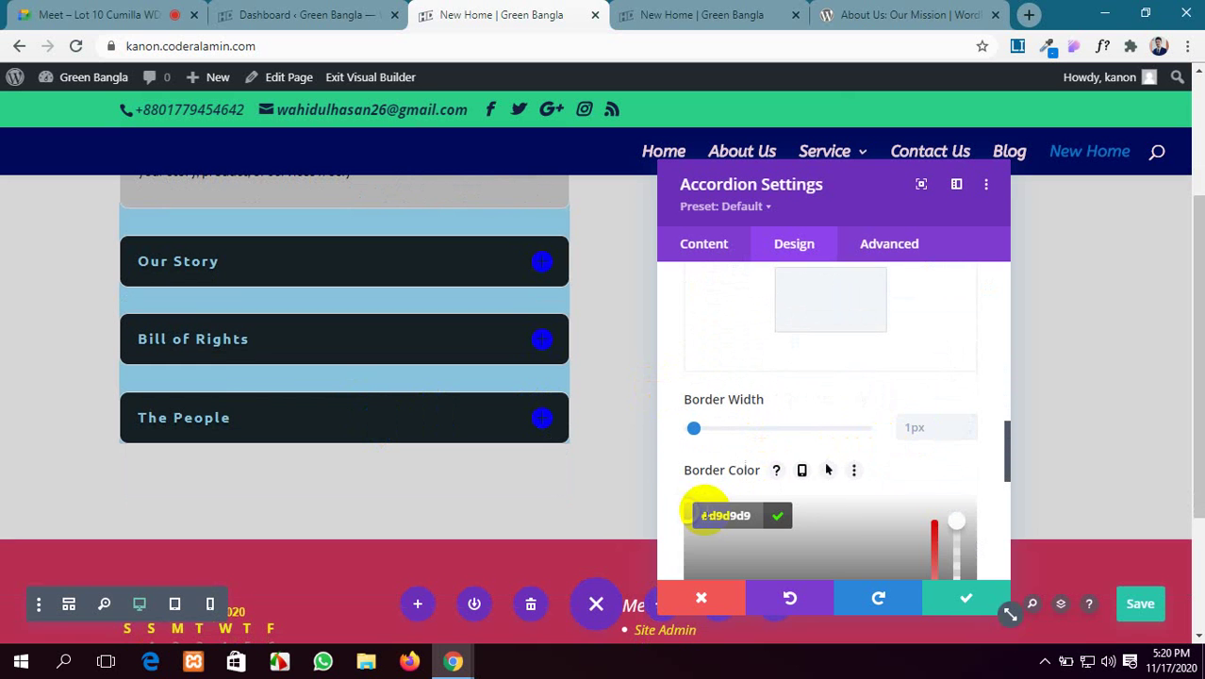
left_click(891, 531)
scroll(848, 547, "down", 1)
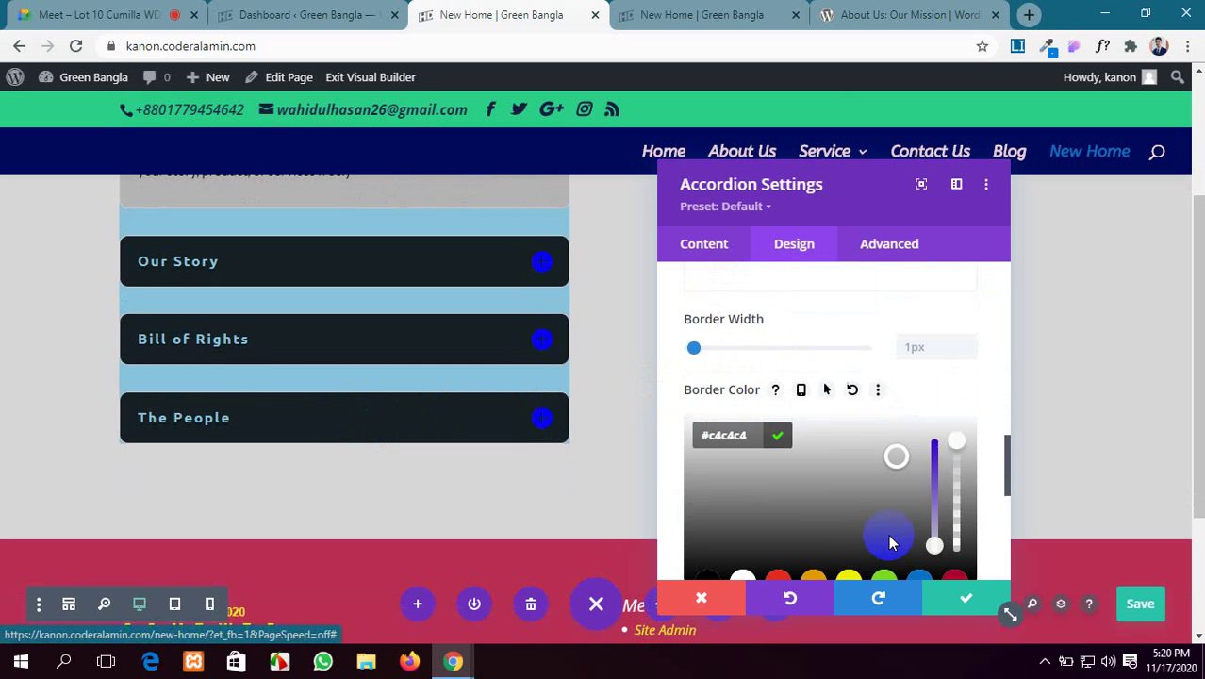
left_click(812, 572)
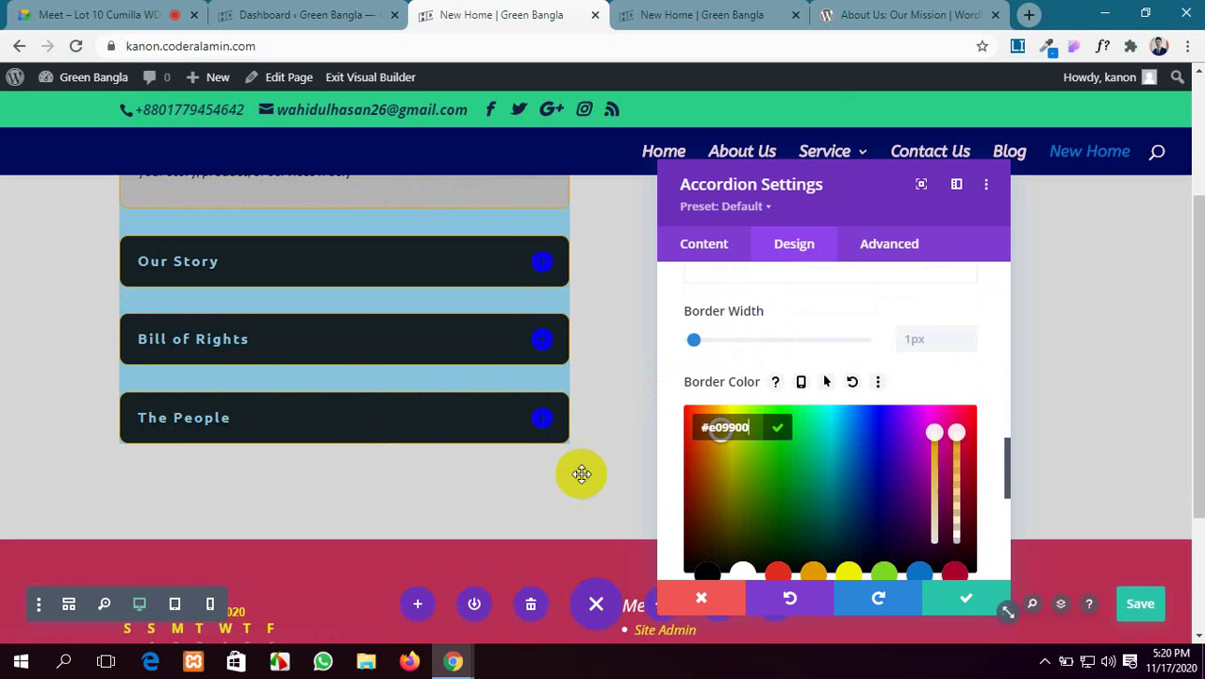
scroll(556, 462, "up", 3)
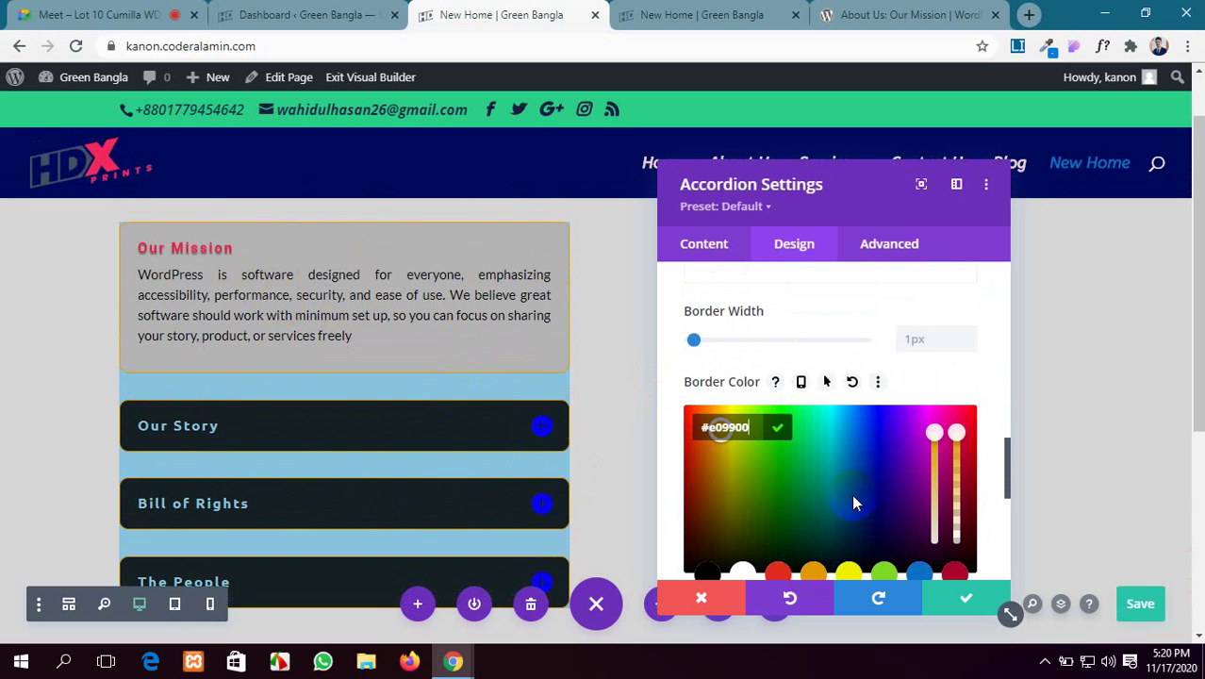
scroll(851, 502, "down", 1)
left_click(919, 486)
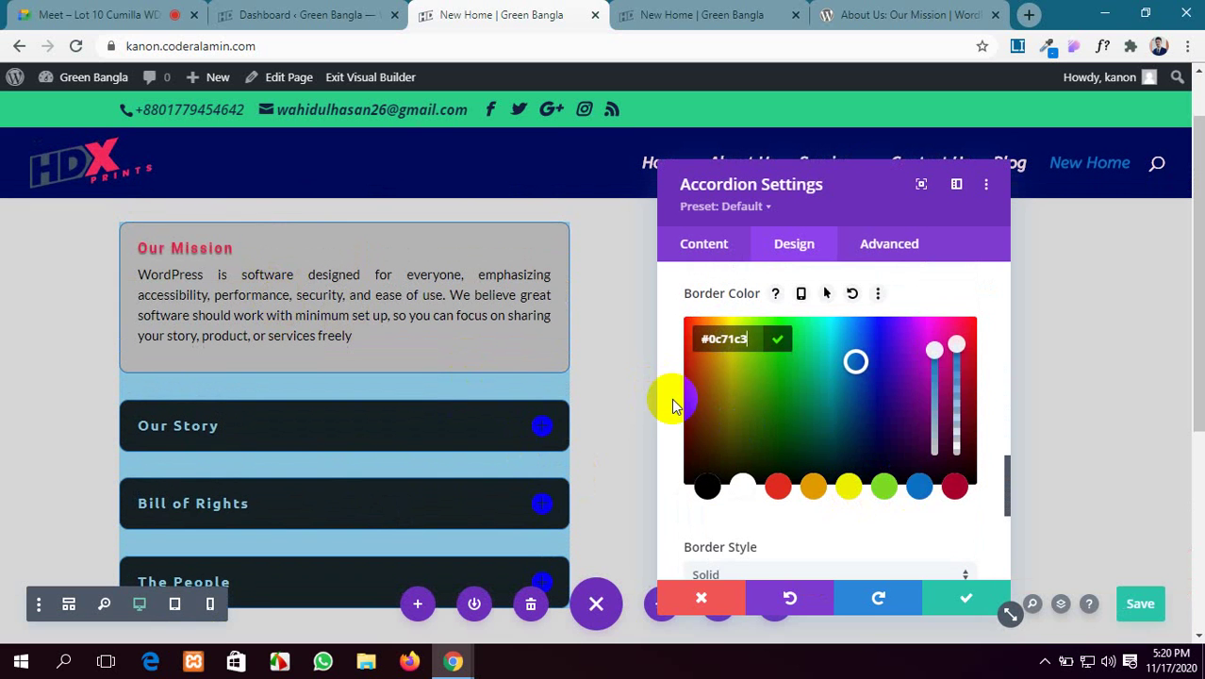
Step: Apply the accordion settings without changing the box shadow, filters, transform or animation, and save the page
scroll(905, 467, "down", 2)
scroll(833, 466, "down", 3)
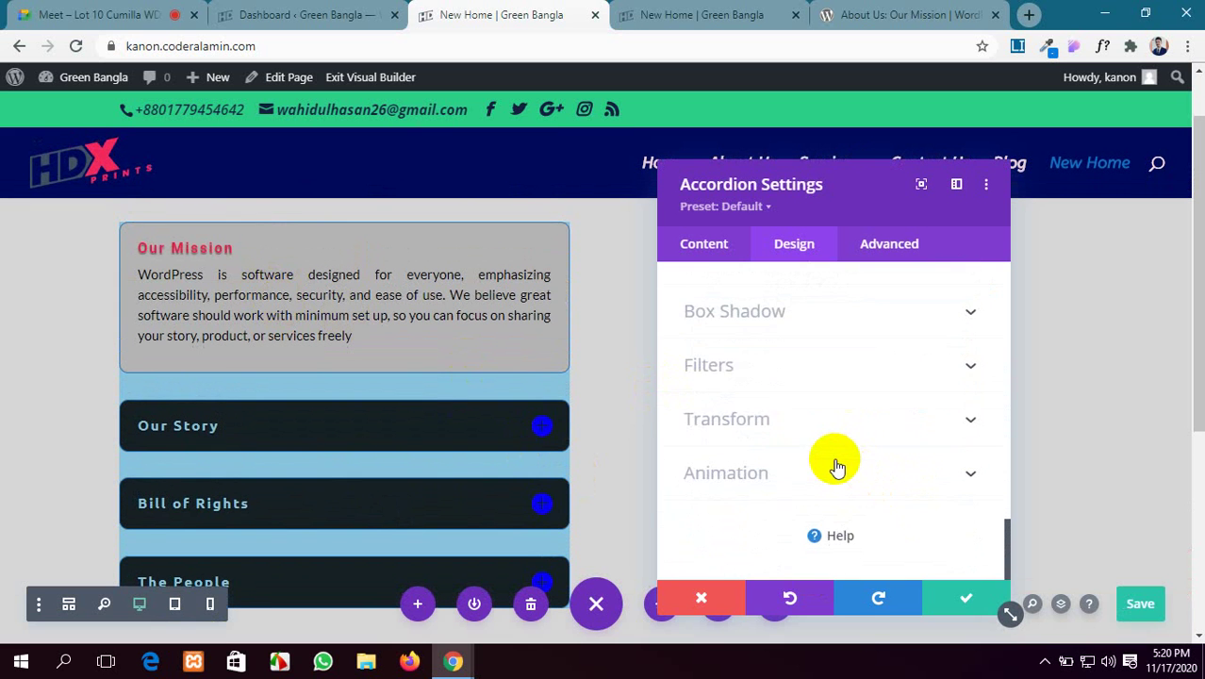
left_click(948, 589)
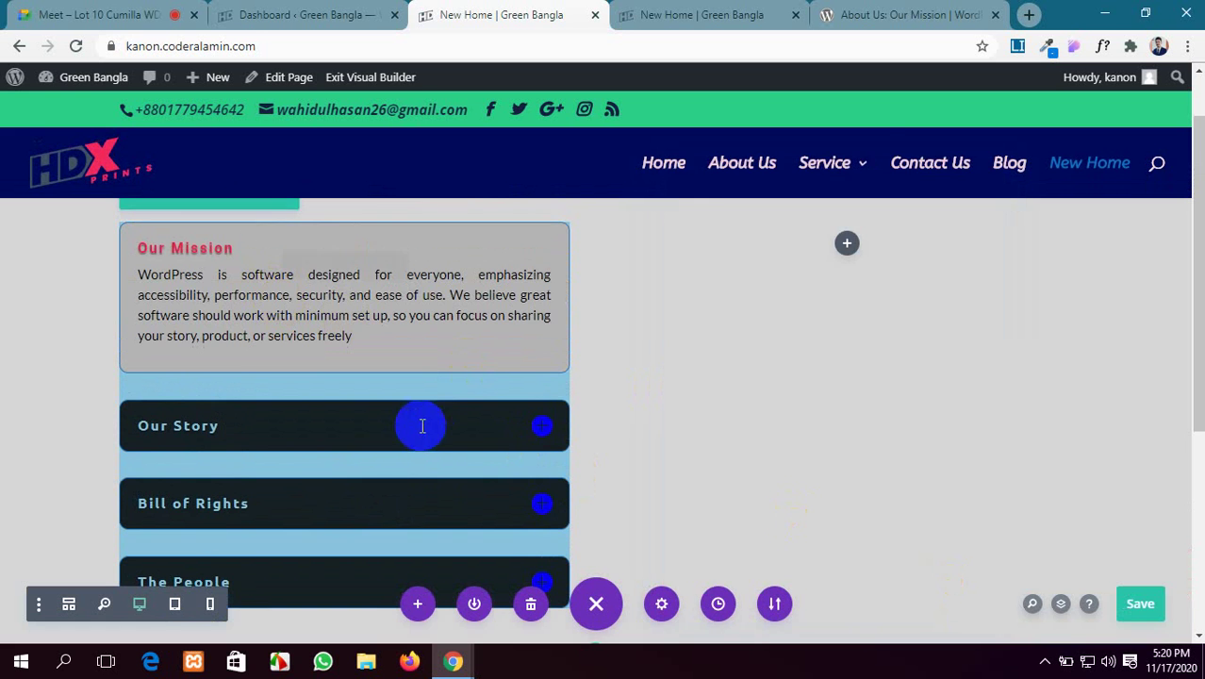
scroll(422, 425, "down", 2)
scroll(423, 425, "up", 3)
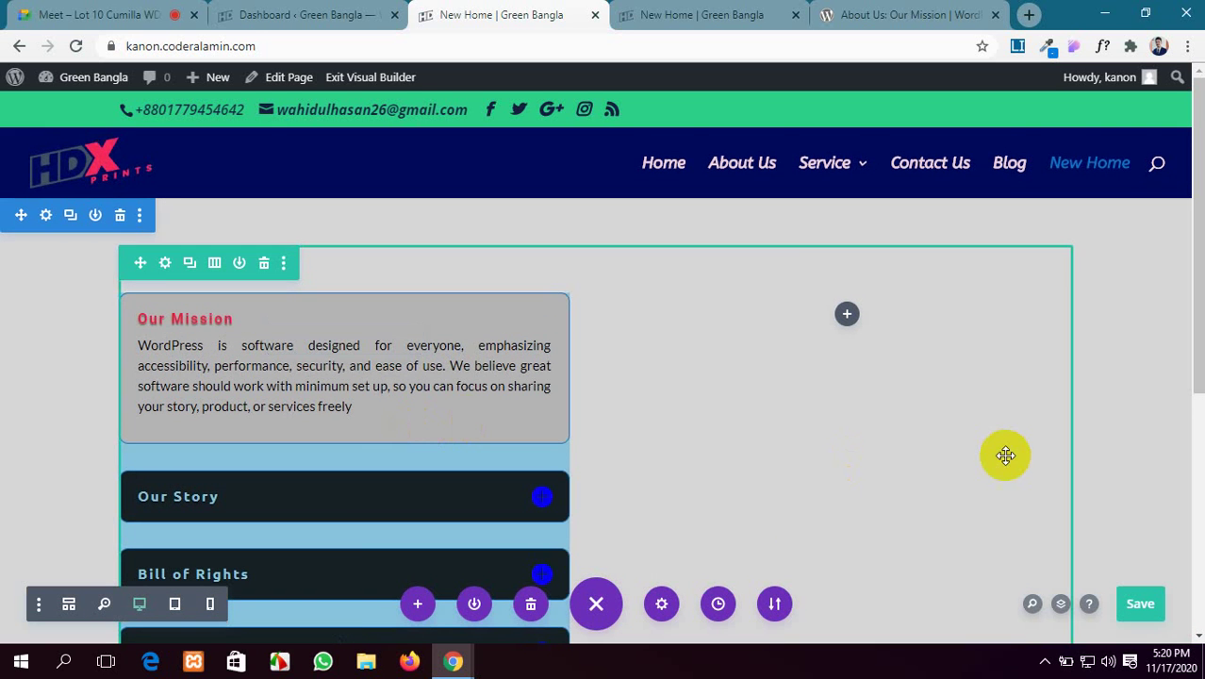
scroll(1111, 471, "down", 2)
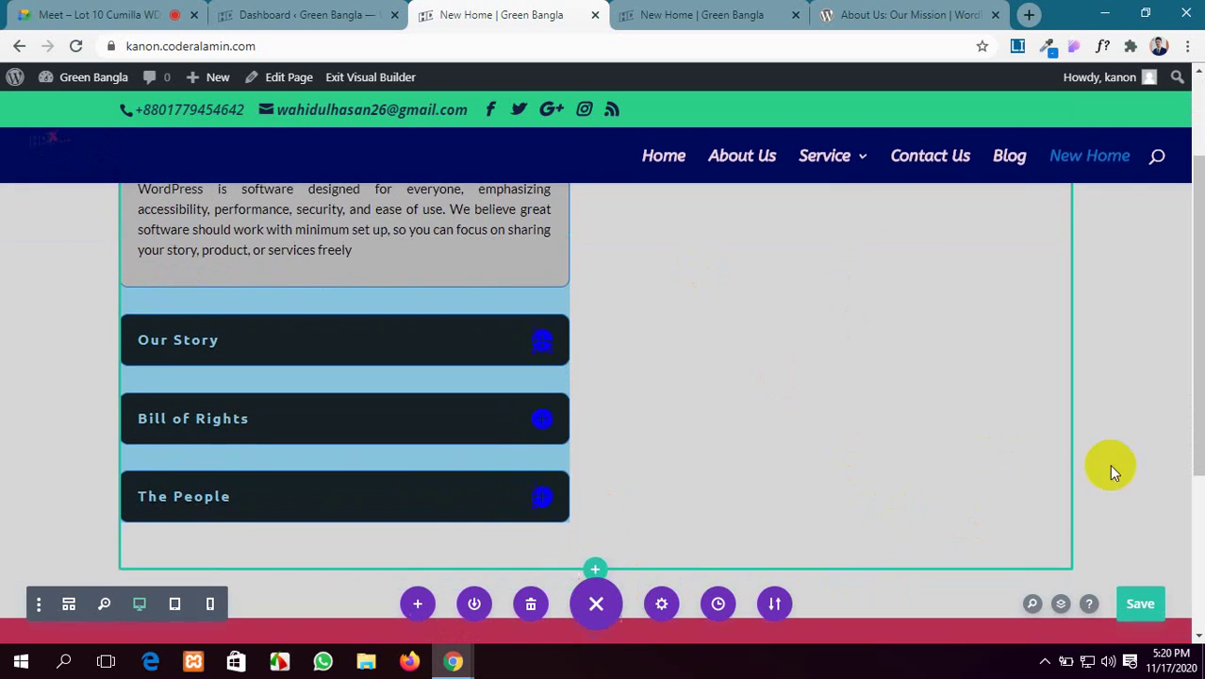
left_click(1145, 618)
Step: Switch to the live New Home page and reload it to show the saved accordion
left_click(649, 14)
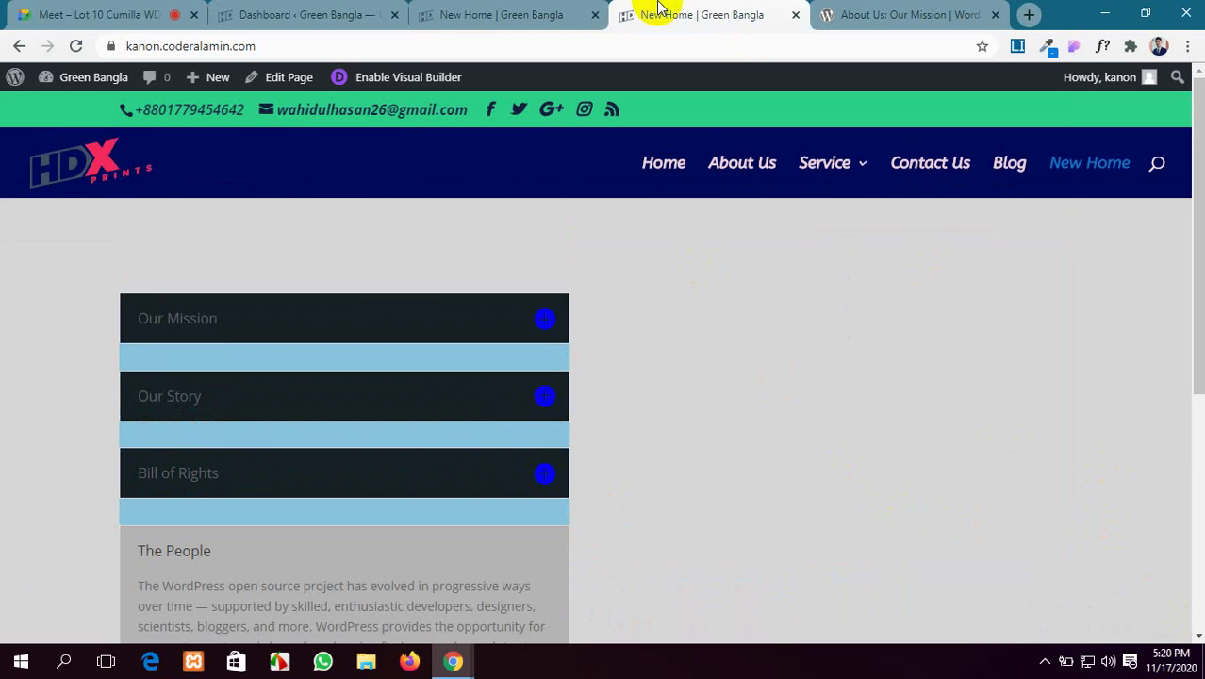
scroll(306, 484, "down", 3)
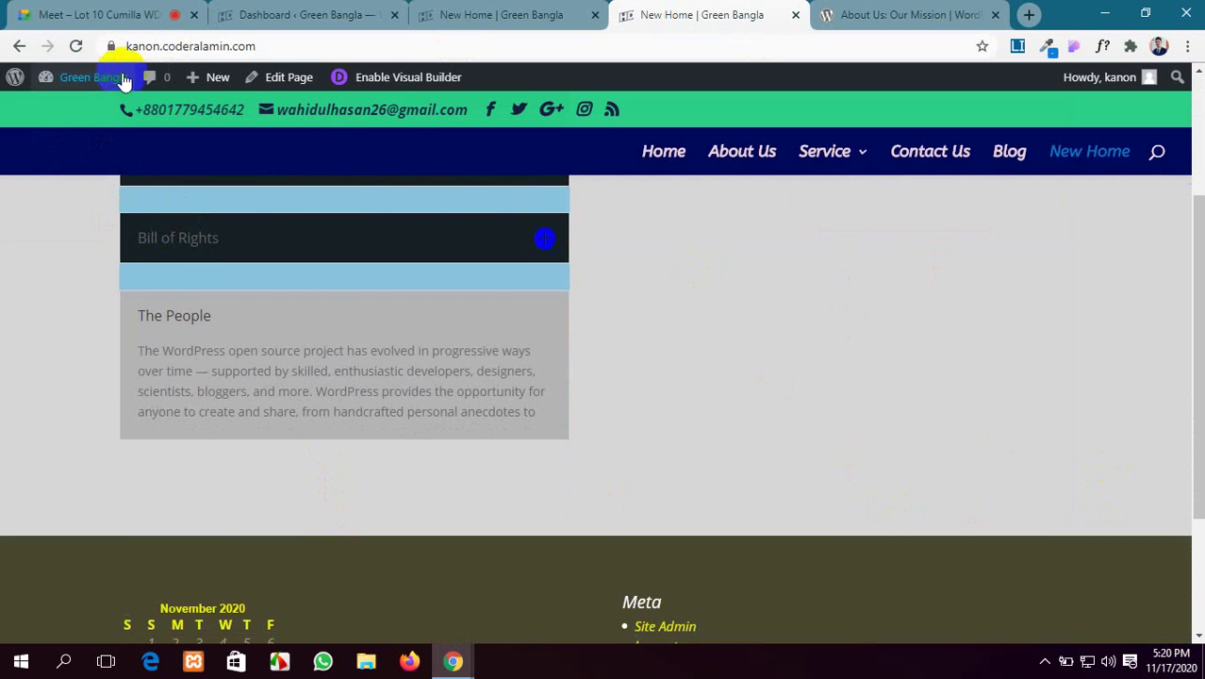
left_click(74, 46)
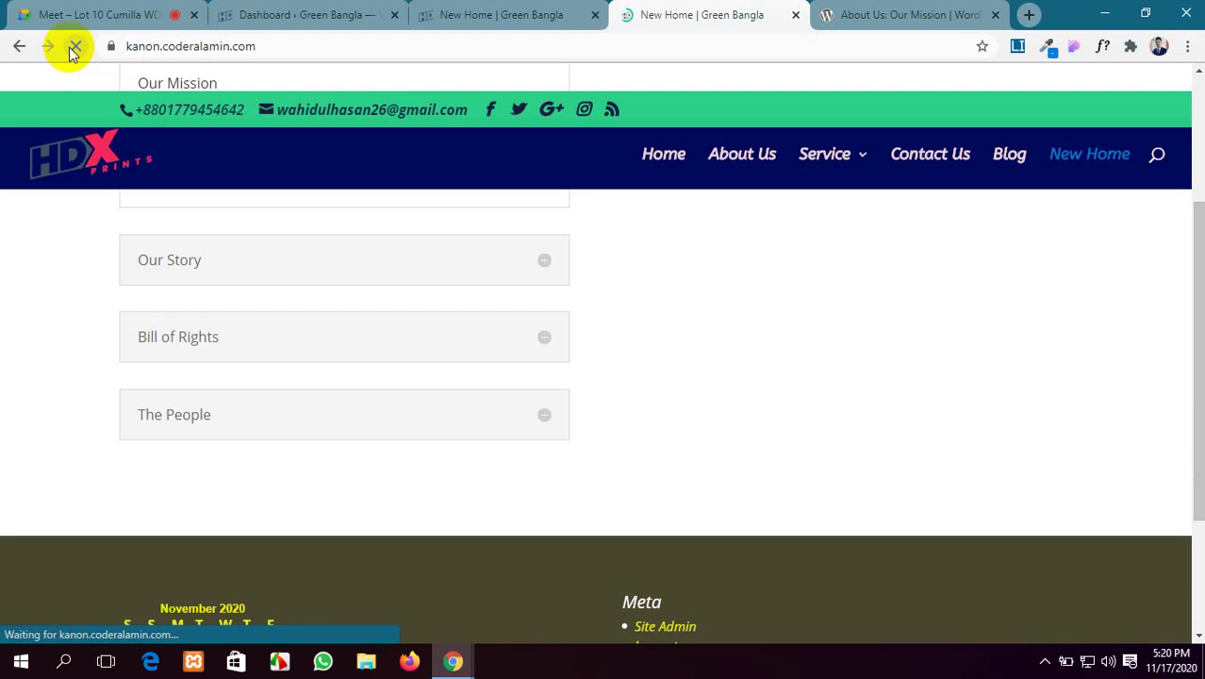
scroll(601, 369, "up", 3)
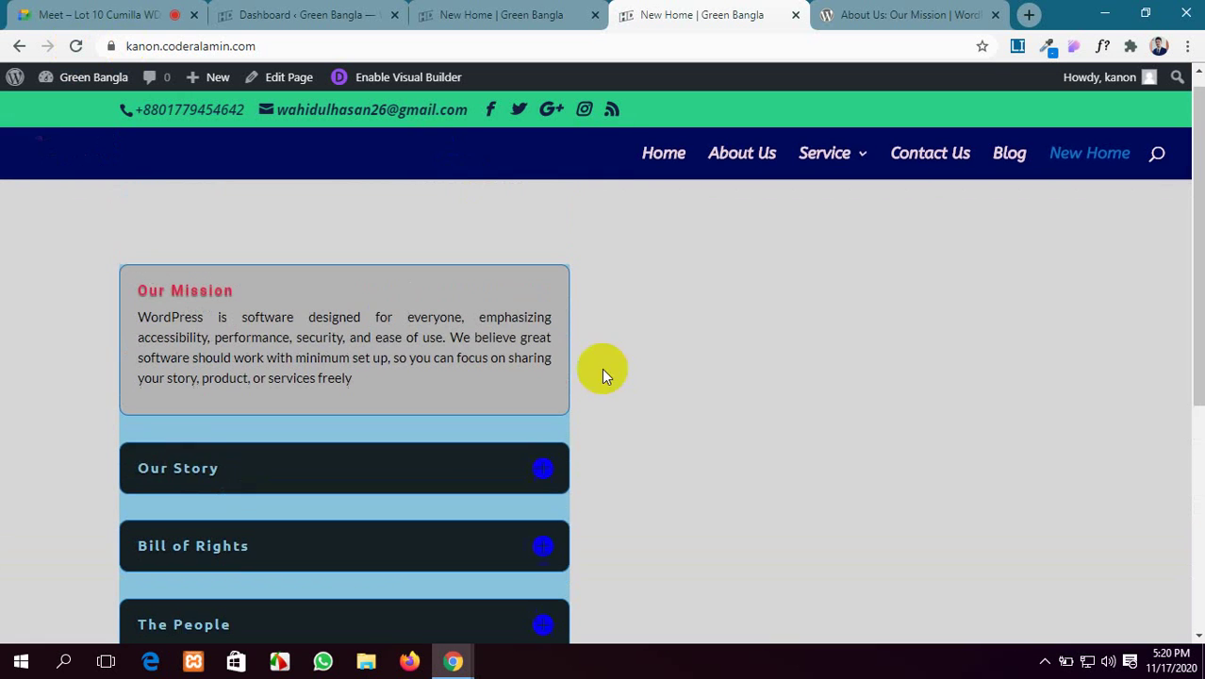
Step: Expand the Our Story, Bill of Rights and The People items on the live page and check their styling
left_click(344, 490)
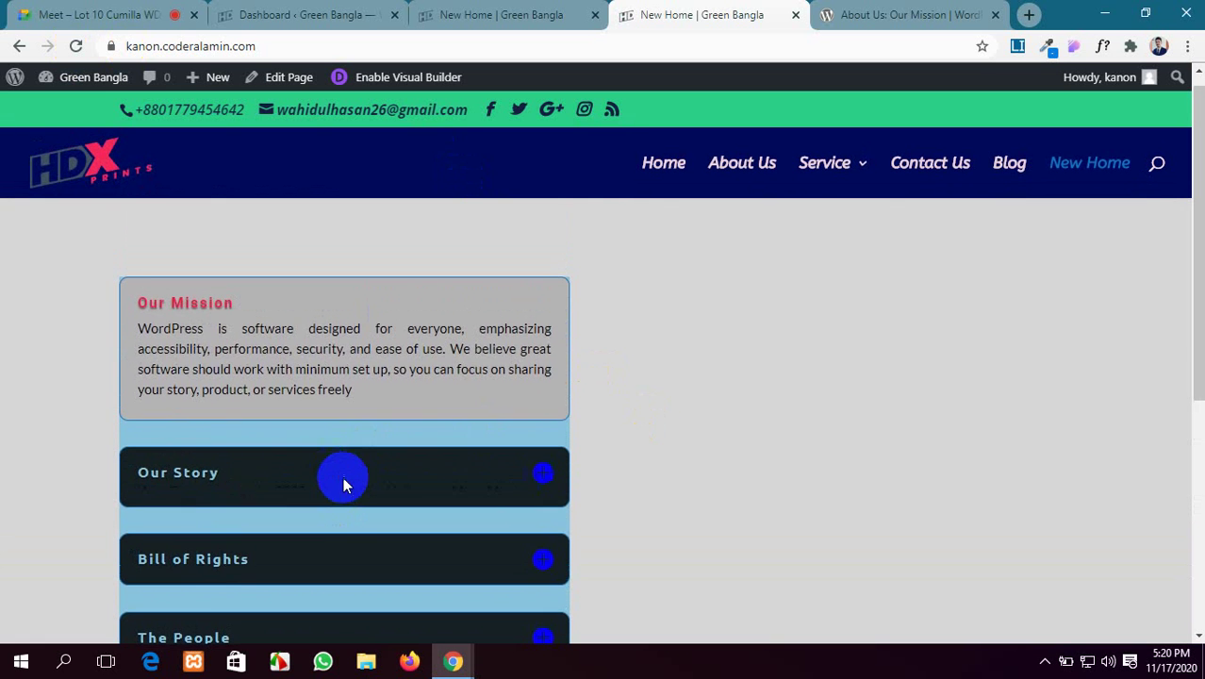
scroll(342, 477, "down", 1)
left_click(345, 483)
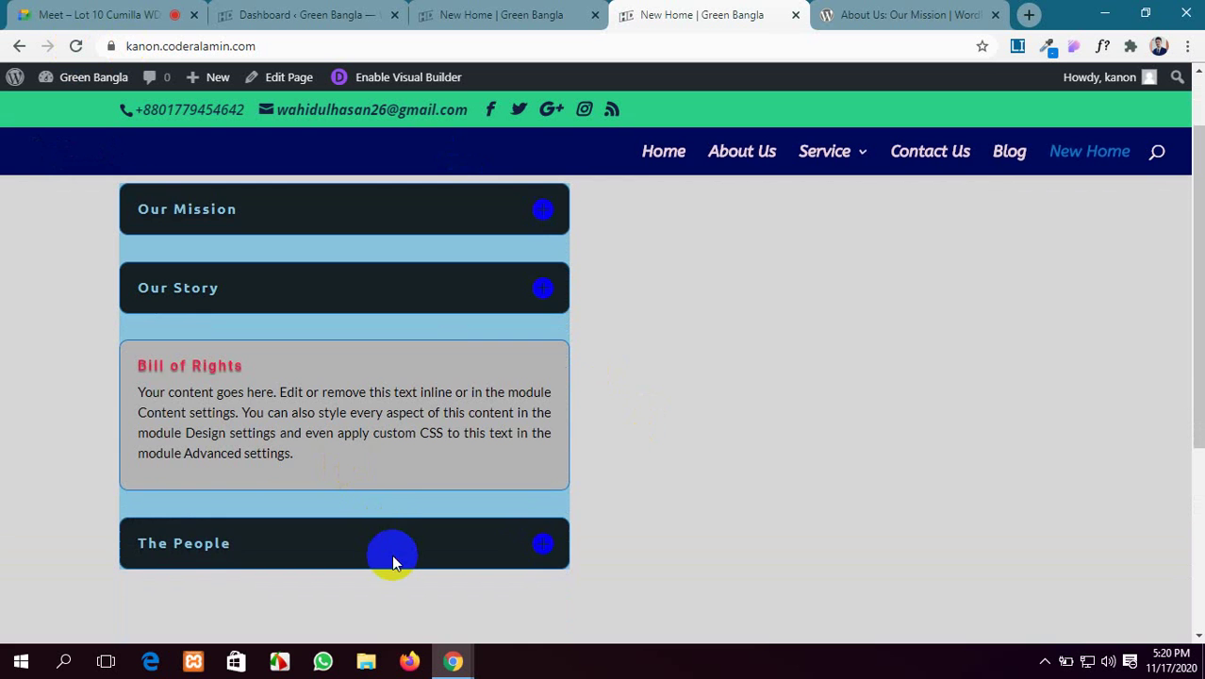
left_click(393, 558)
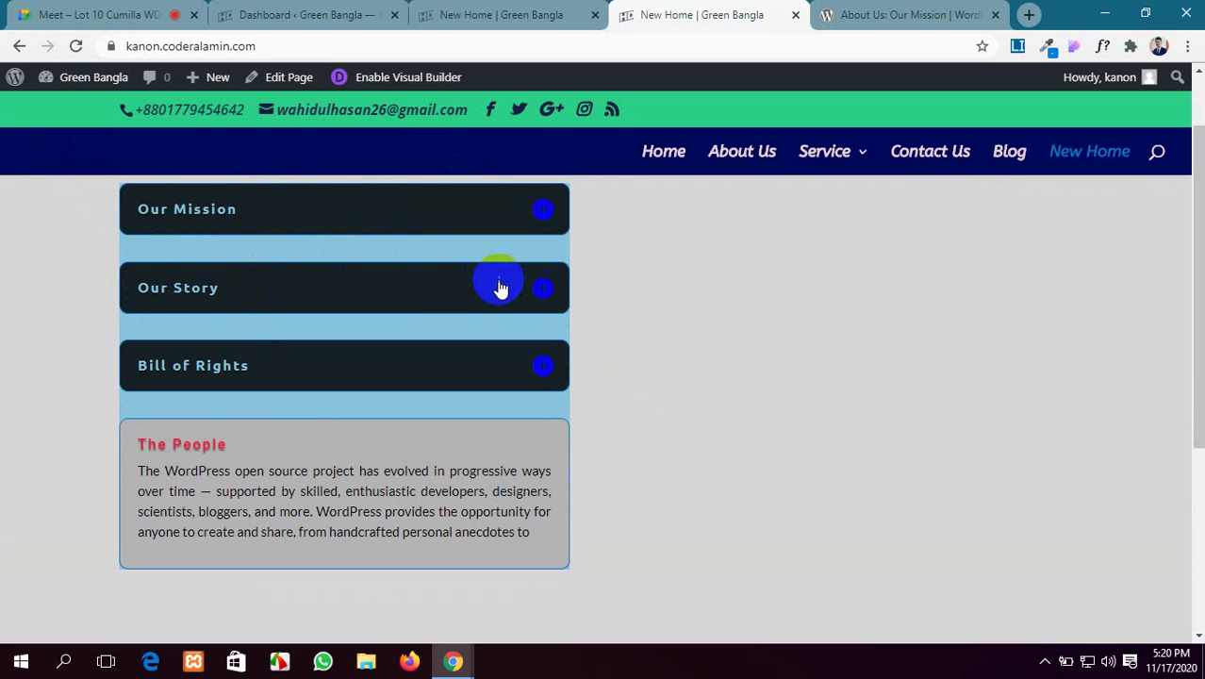
scroll(412, 479, "up", 1)
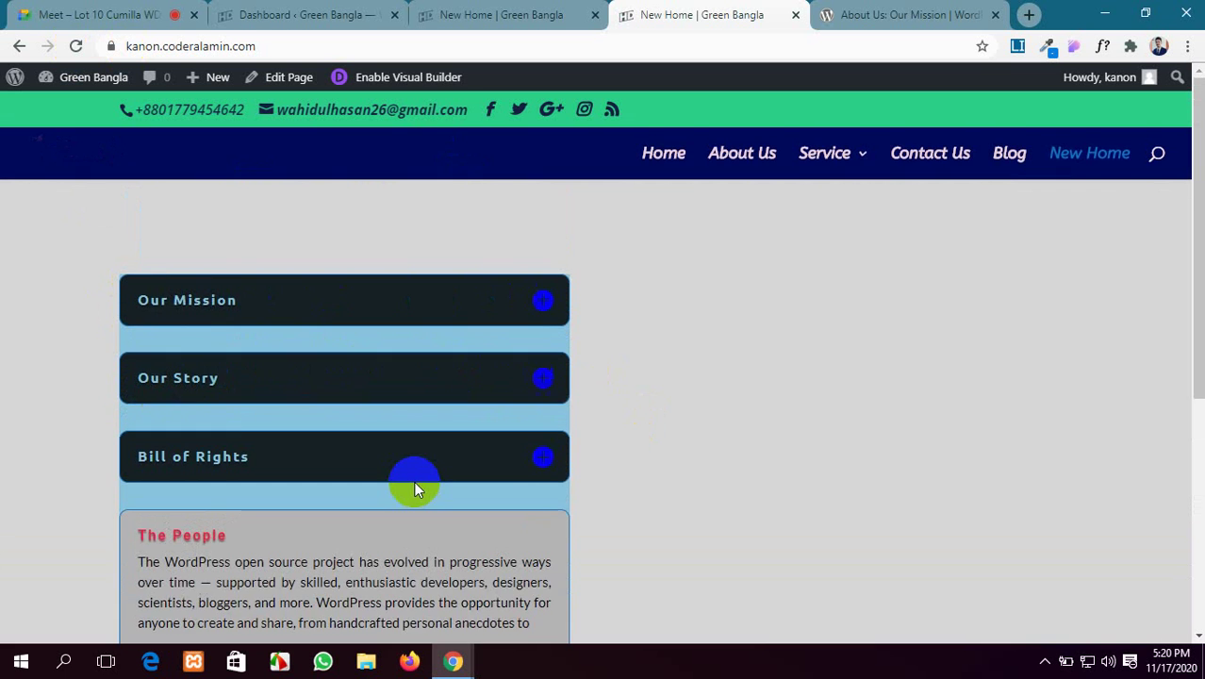
scroll(417, 479, "down", 3)
scroll(416, 487, "up", 3)
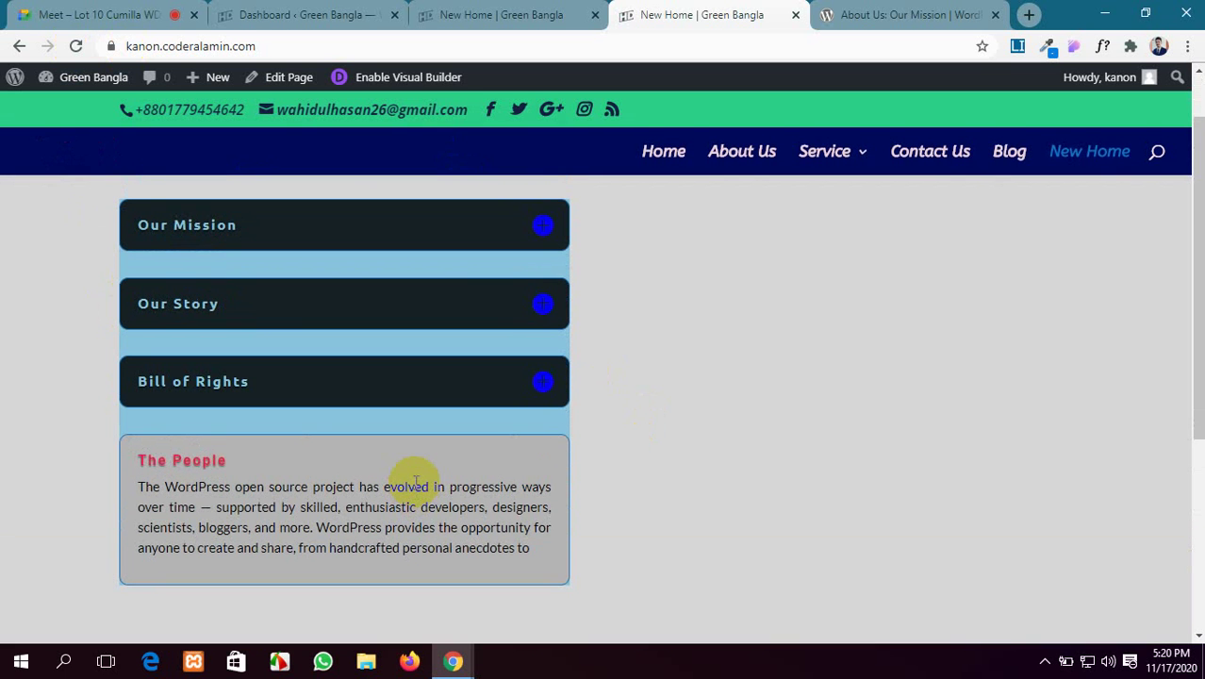
Step: Return to the New Home page in the visual builder and open the accordion's Our Mission item settings
left_click(277, 13)
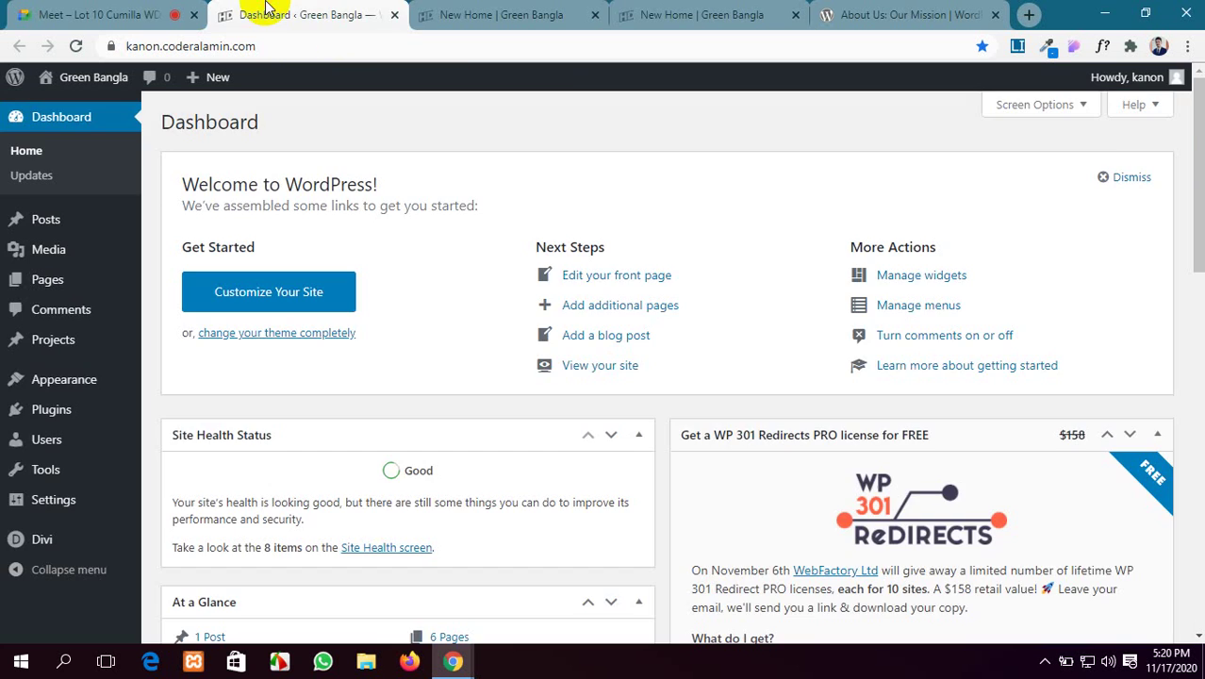
left_click(466, 13)
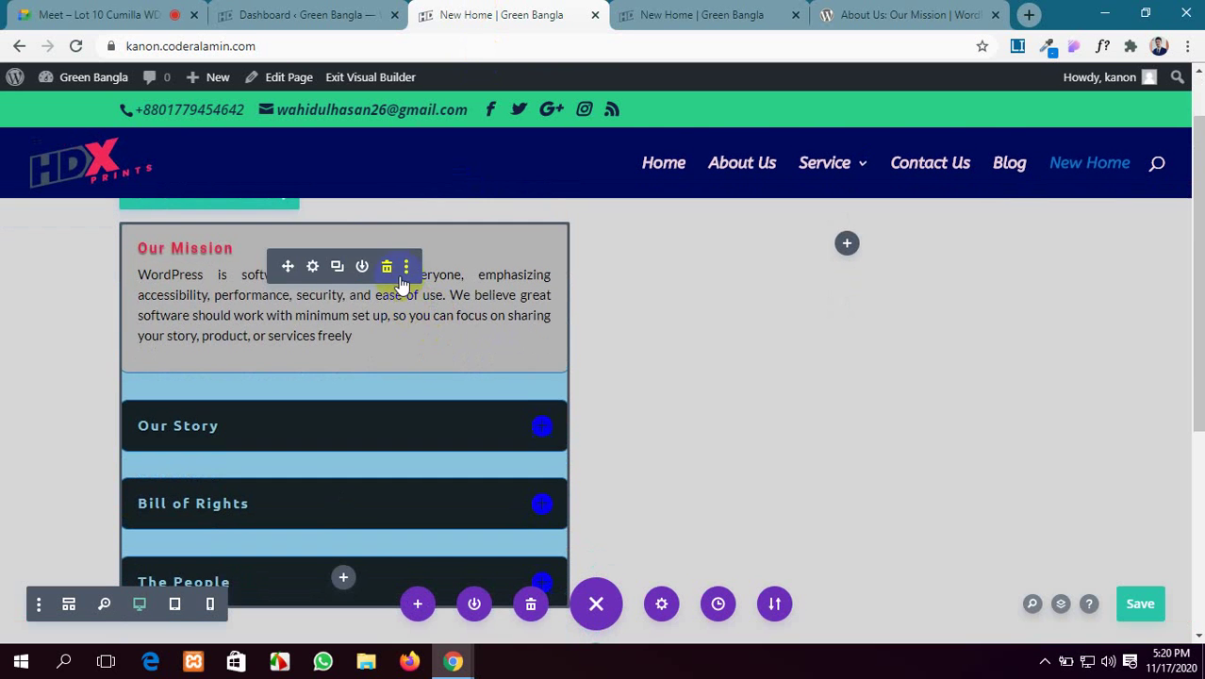
left_click(314, 267)
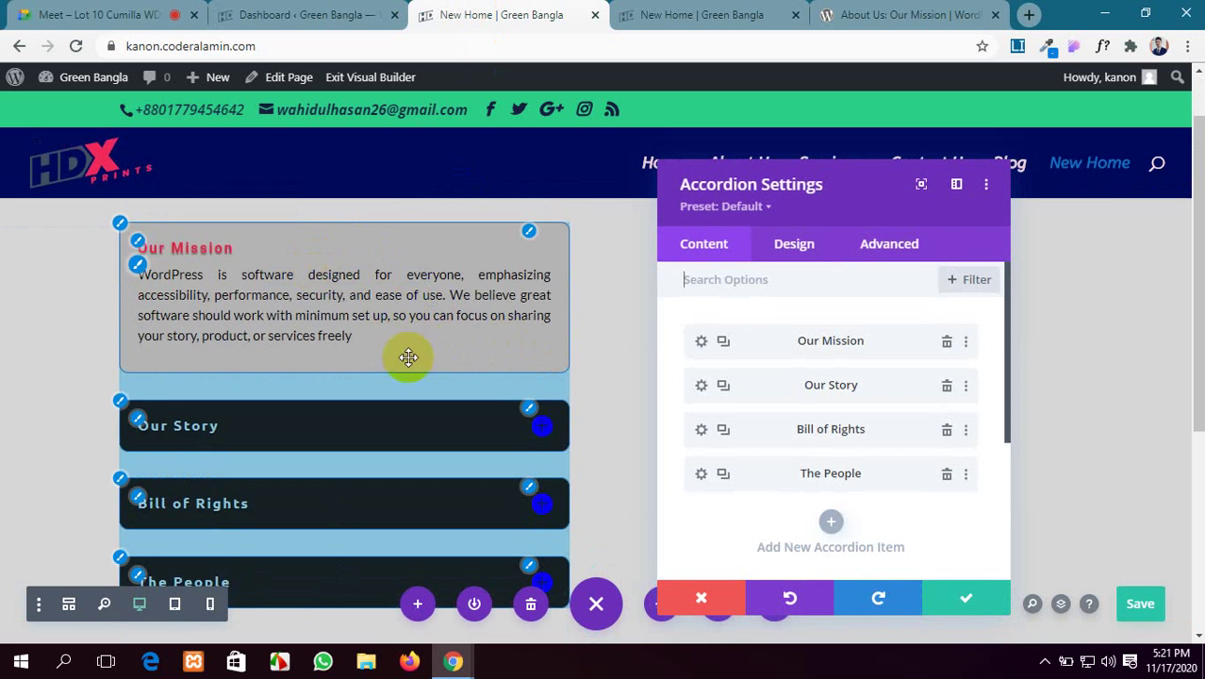
left_click(702, 341)
scroll(839, 350, "down", 5)
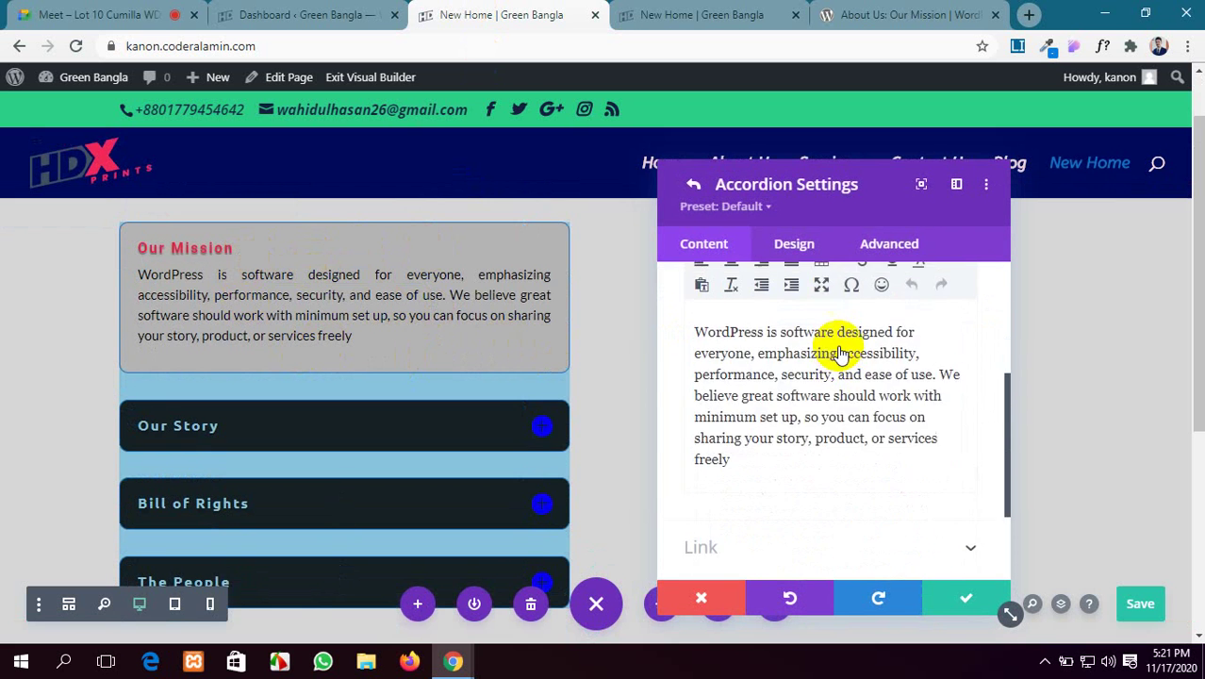
scroll(839, 352, "down", 2)
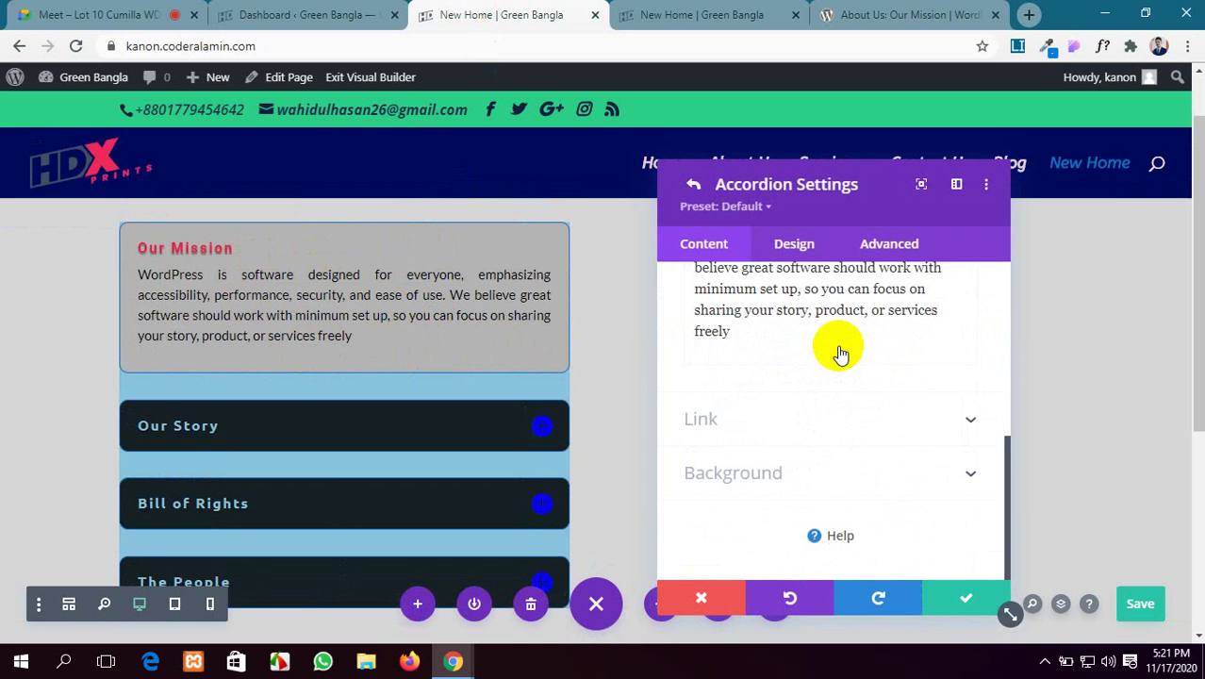
Step: Set the Our Mission item's background color to red #e02b20 and expand Our Story in the preview to check it
left_click(776, 485)
scroll(775, 479, "down", 2)
scroll(802, 430, "up", 2)
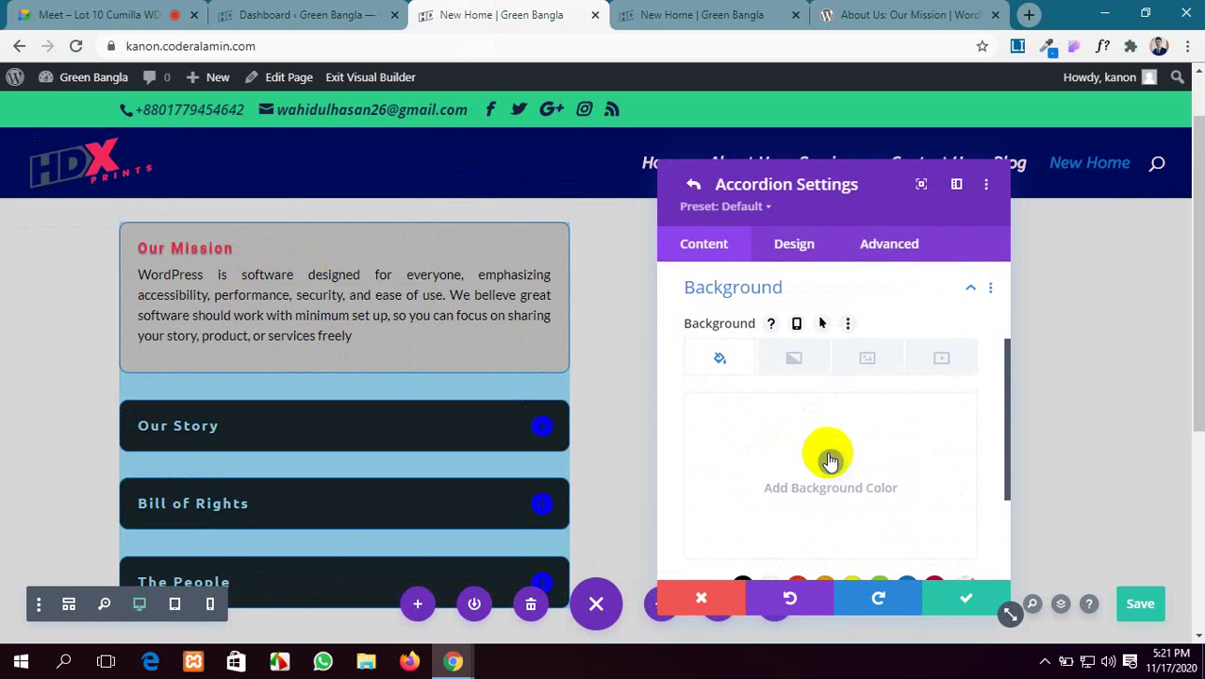
left_click(829, 461)
scroll(820, 481, "down", 3)
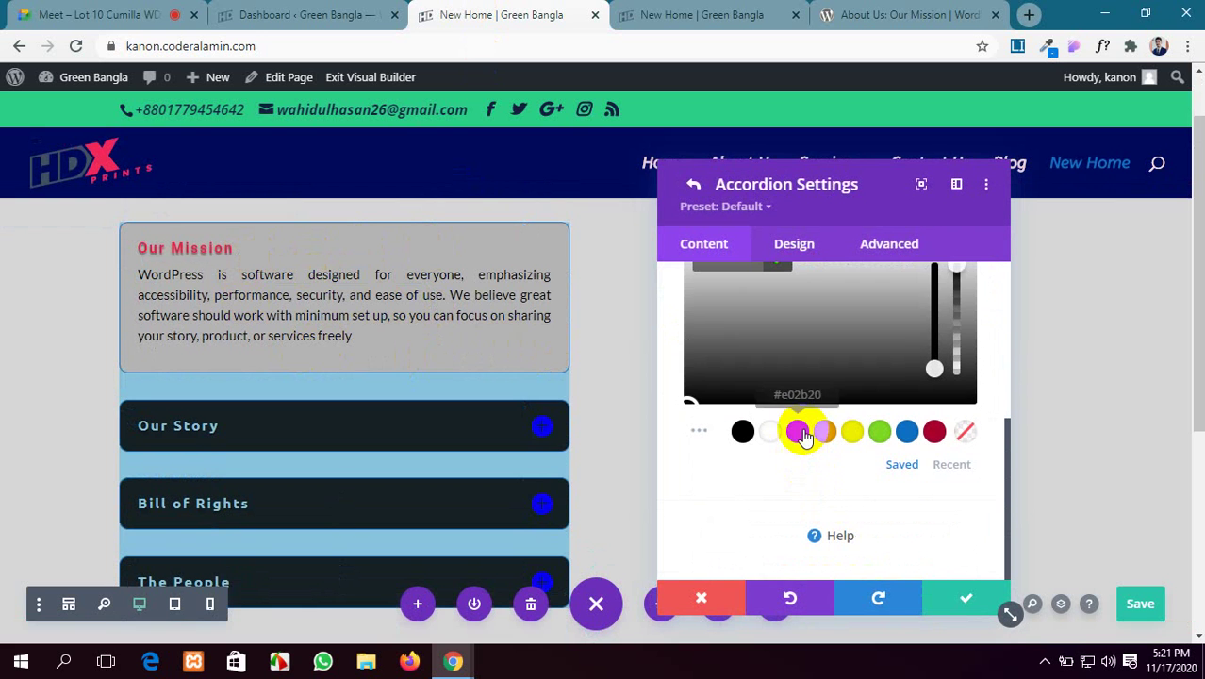
left_click(797, 432)
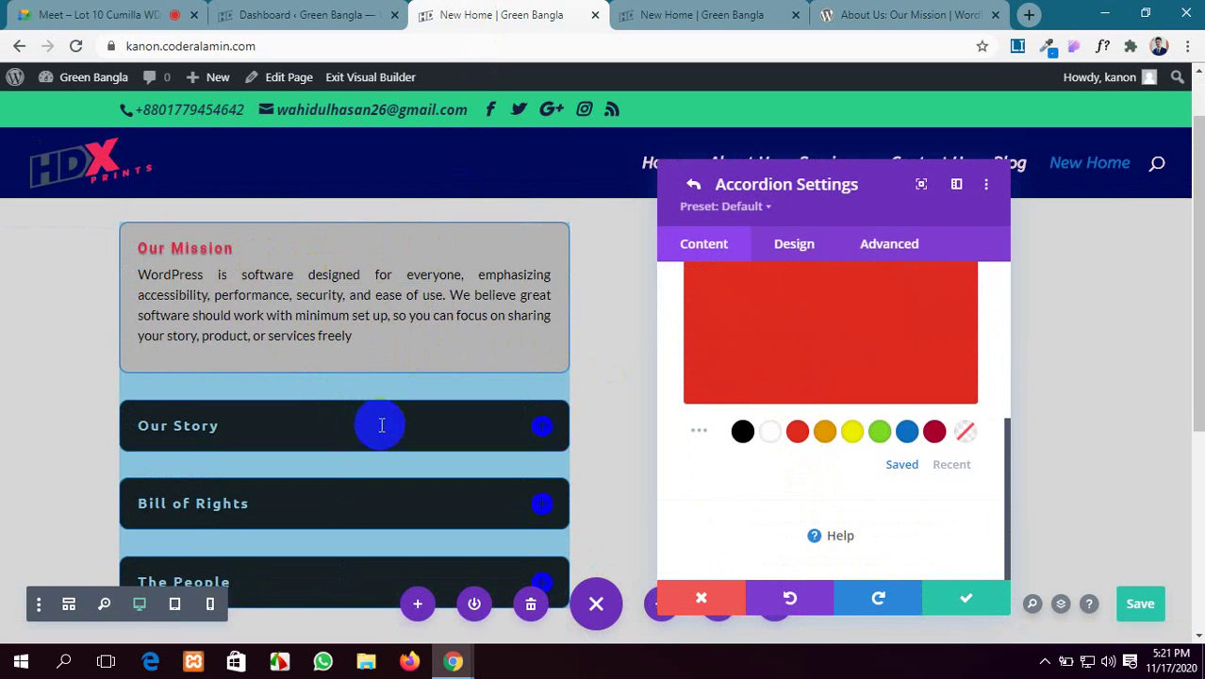
left_click(383, 427)
left_click(715, 402)
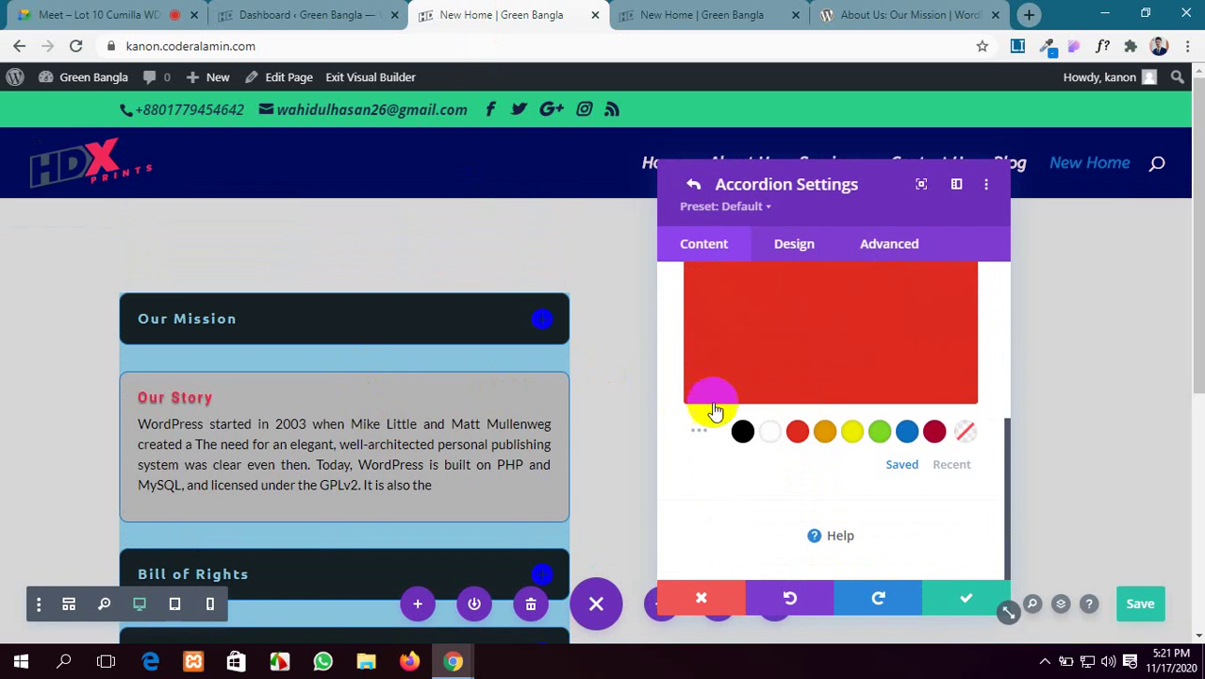
Step: Remove the red background color from the Our Mission accordion item
scroll(868, 400, "down", 1)
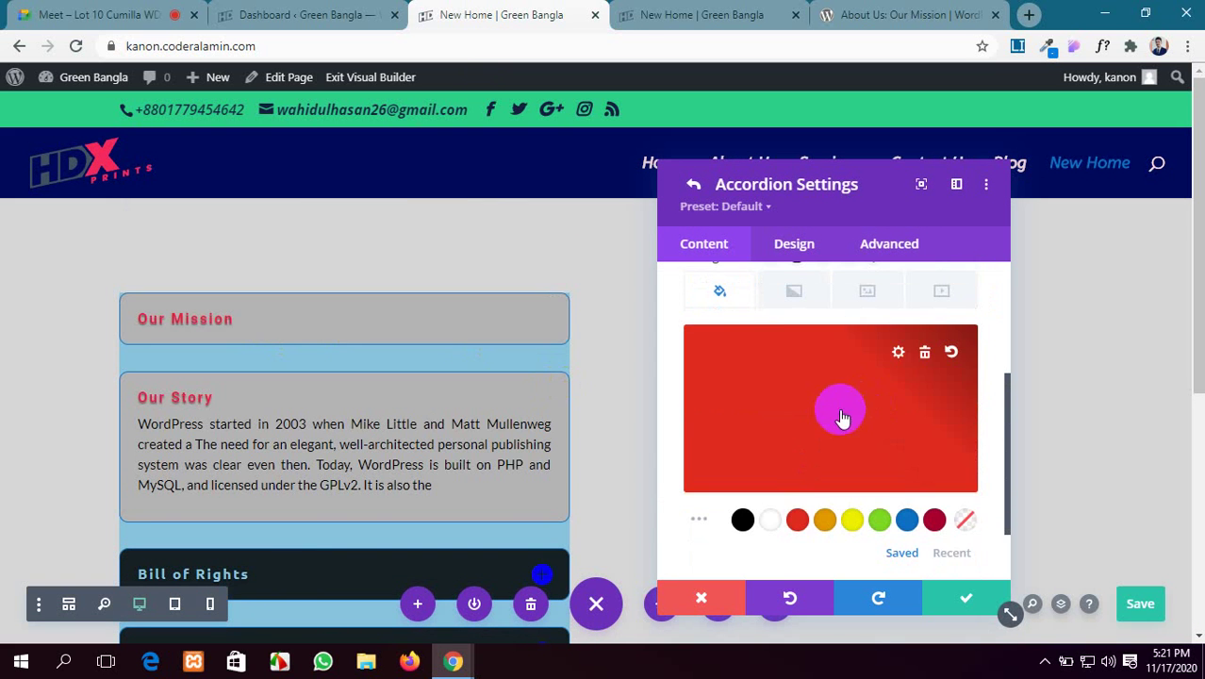
left_click(923, 355)
scroll(765, 348, "up", 2)
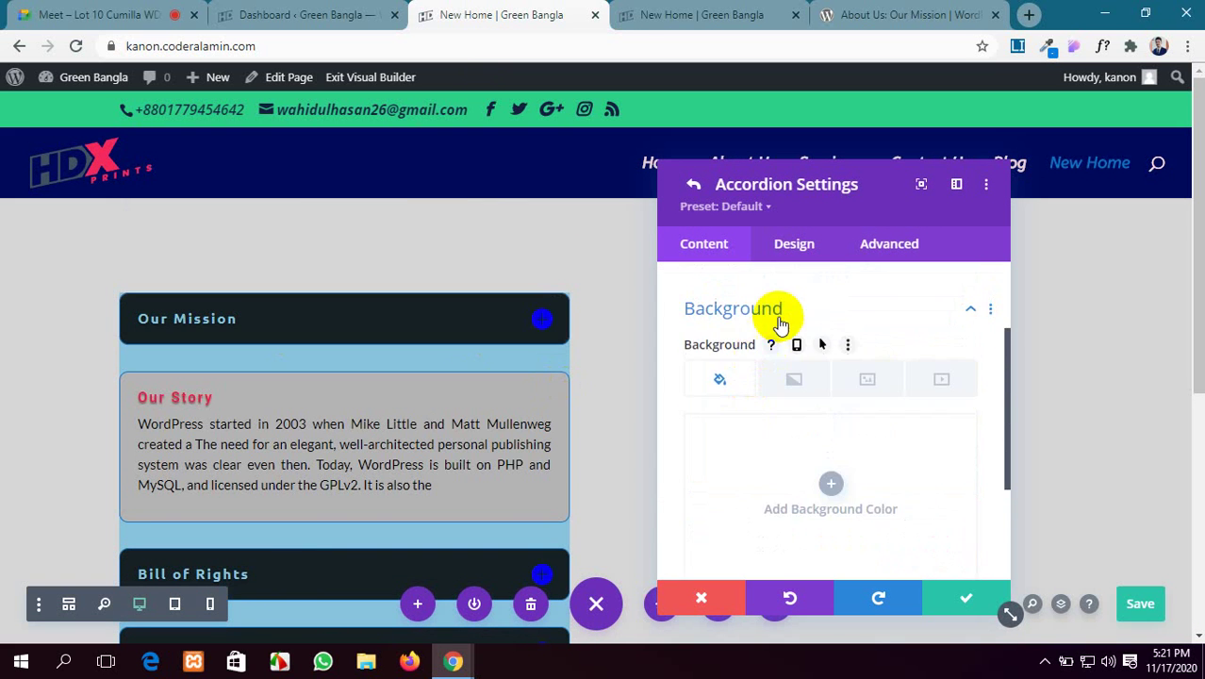
Step: Set the Our Mission item's icon color to green #7cda24 and enable its custom icon font size
left_click(793, 247)
left_click(790, 247)
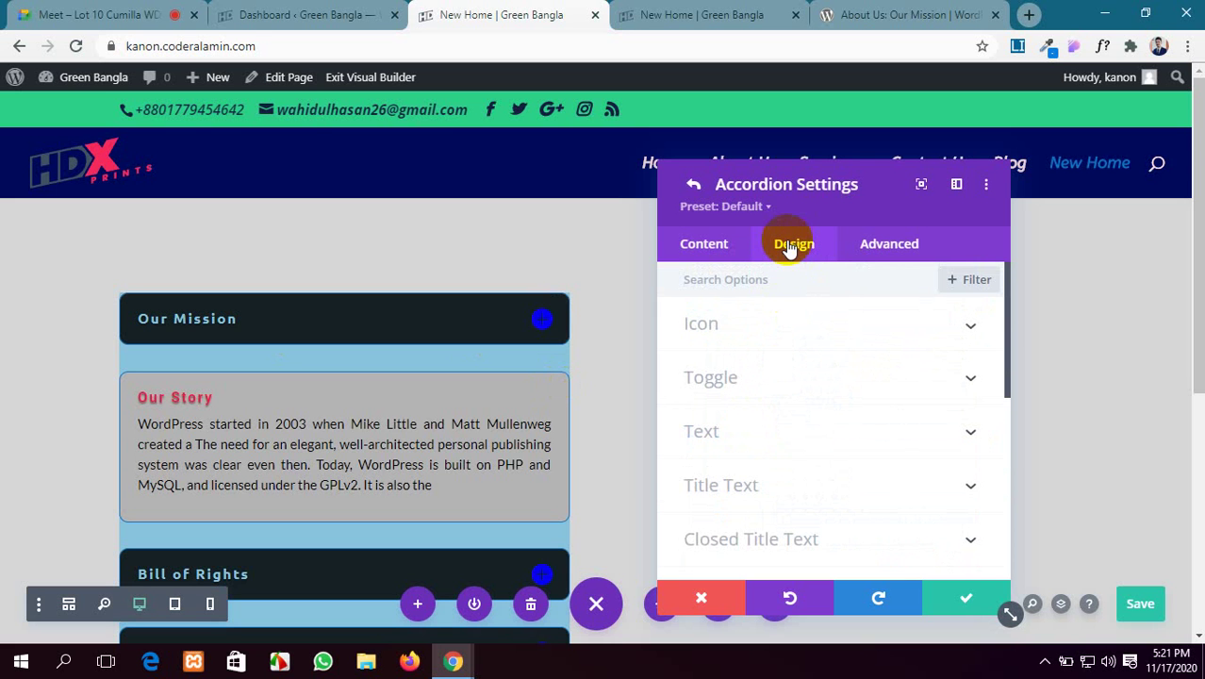
left_click(871, 330)
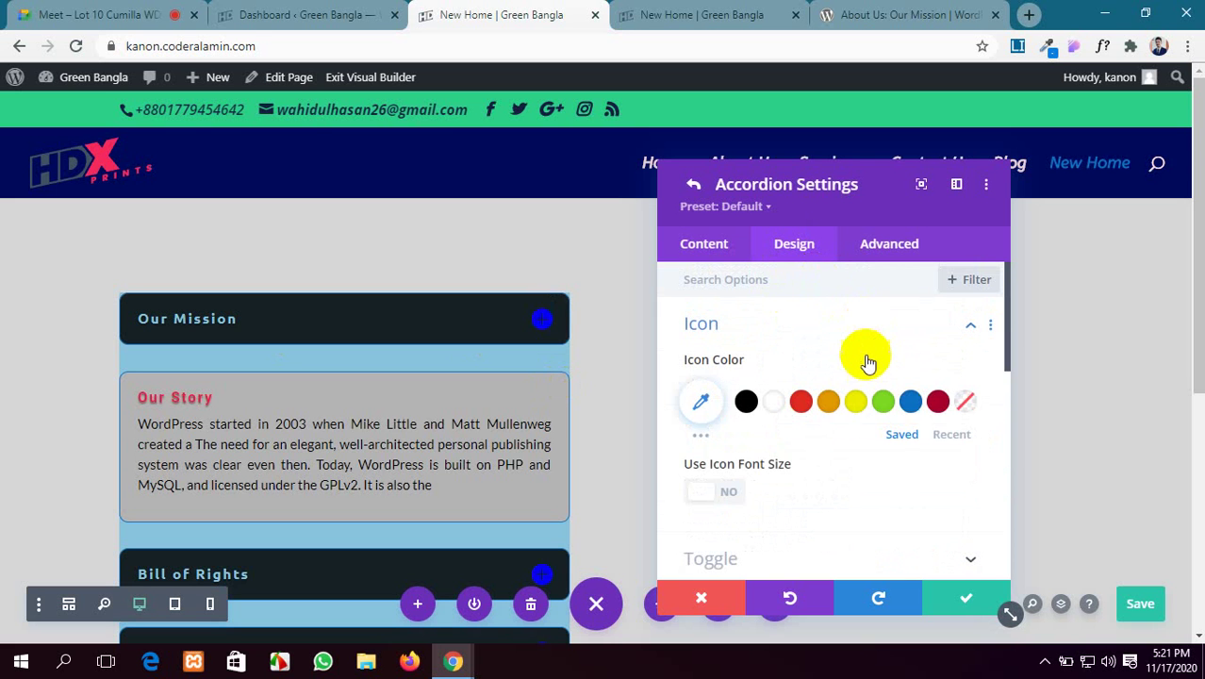
scroll(865, 415, "down", 1)
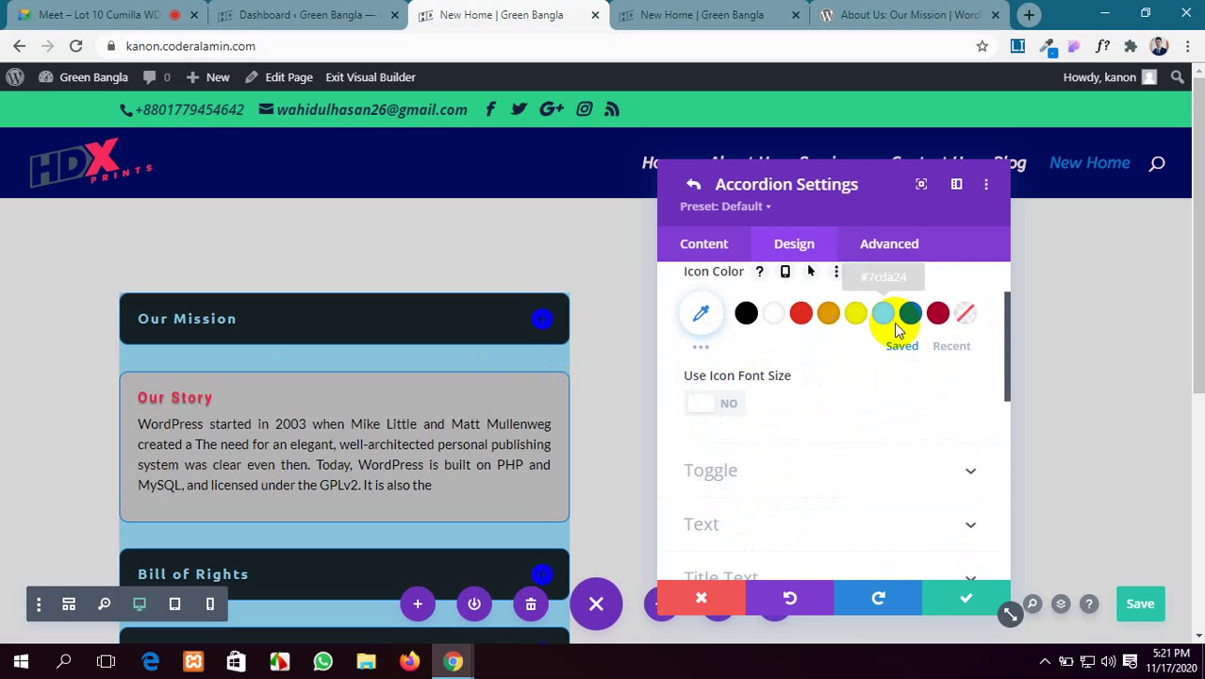
left_click(880, 314)
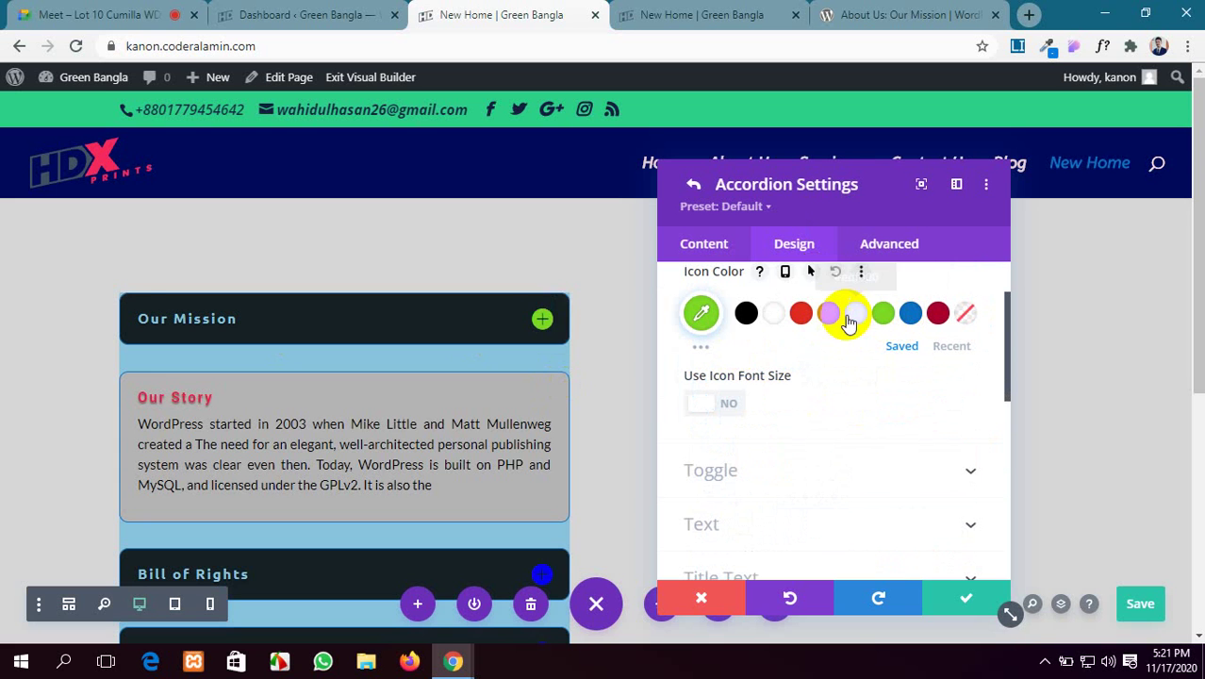
left_click(708, 407)
Step: Set the Our Mission item's open toggle background color to yellow #edf000 and expand the item in the preview
scroll(801, 438, "down", 2)
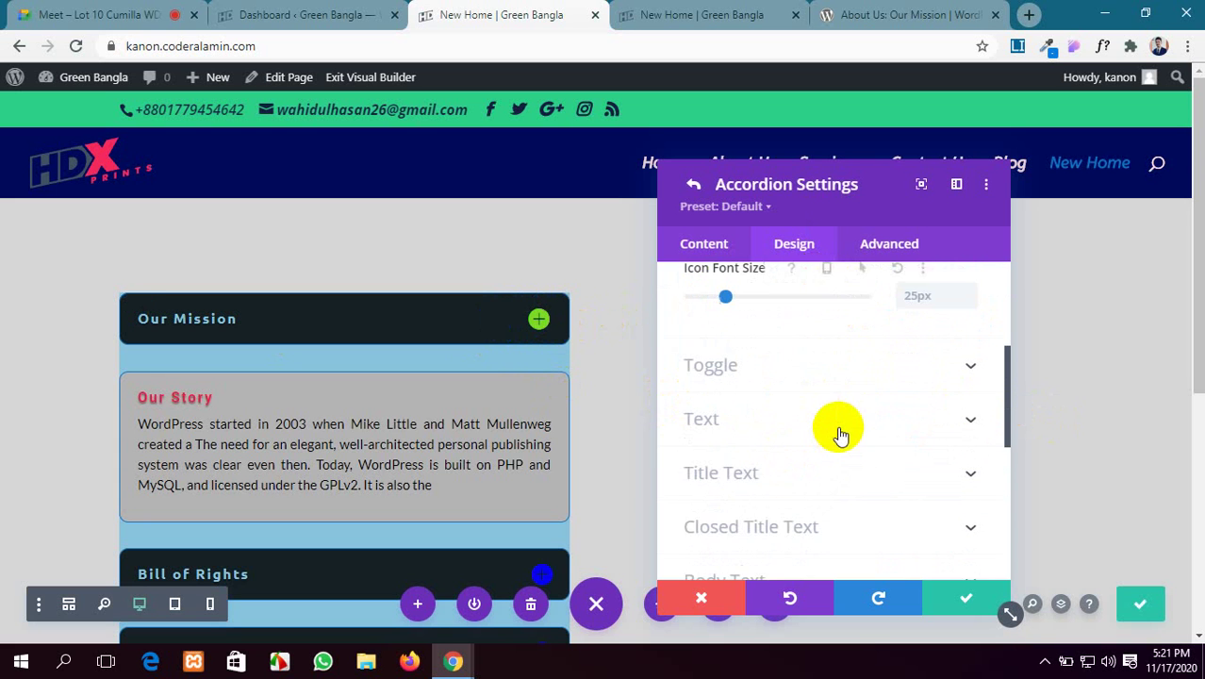
left_click(799, 376)
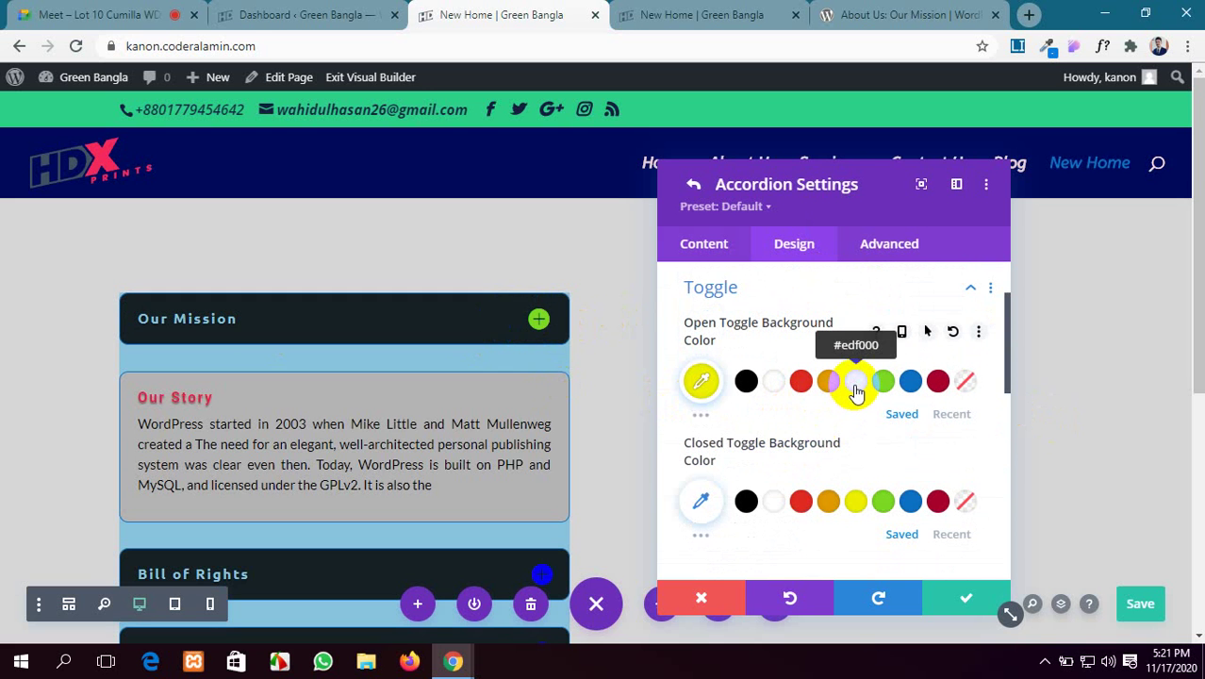
scroll(471, 358, "down", 1)
left_click(432, 248)
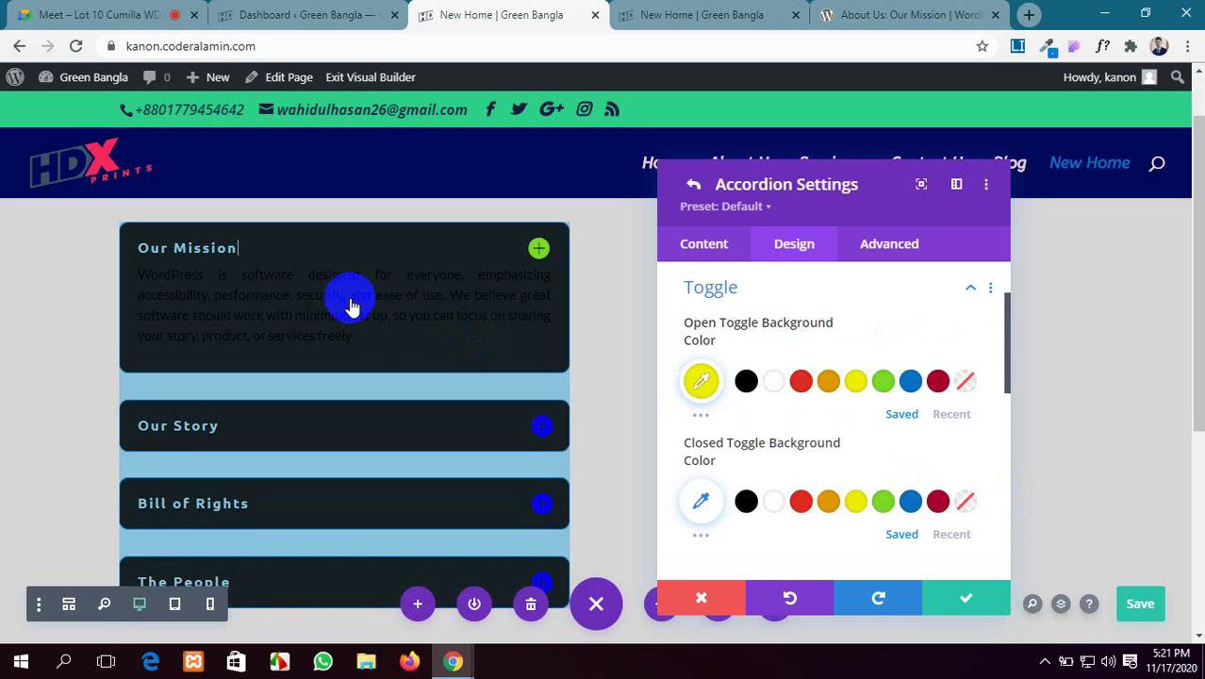
Step: Set the Our Mission item's closed toggle background color to green #7cda24 and expand Our Story in the preview to check it
scroll(764, 363, "down", 1)
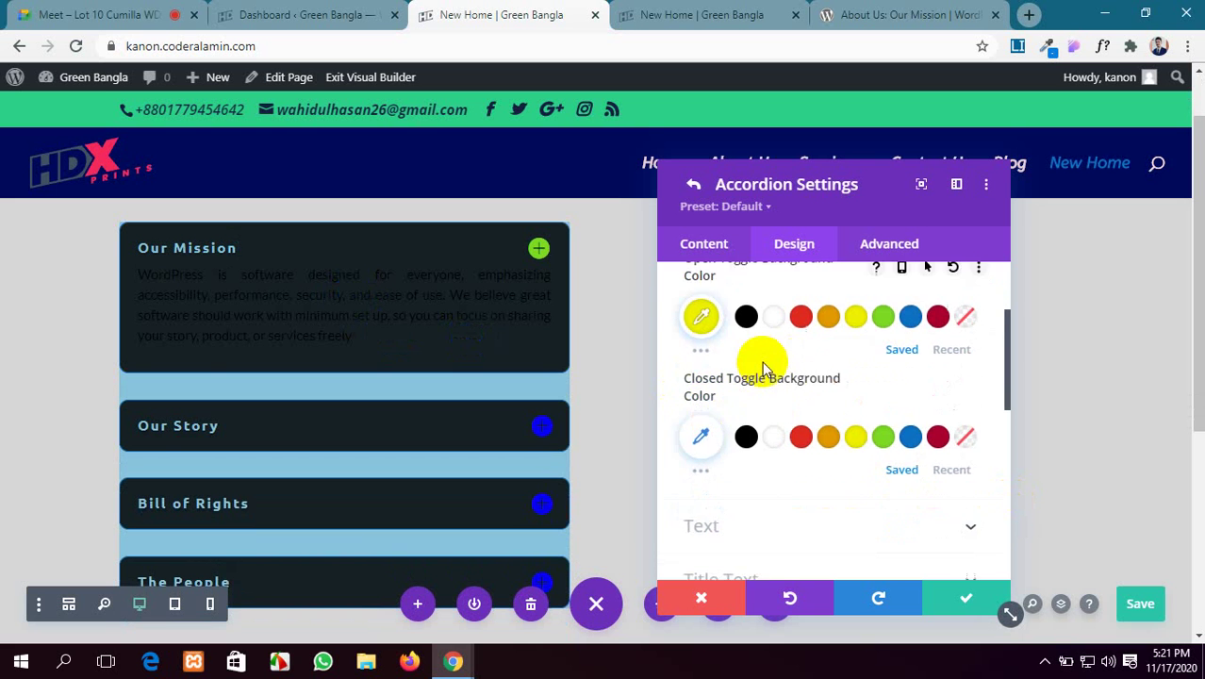
left_click(702, 417)
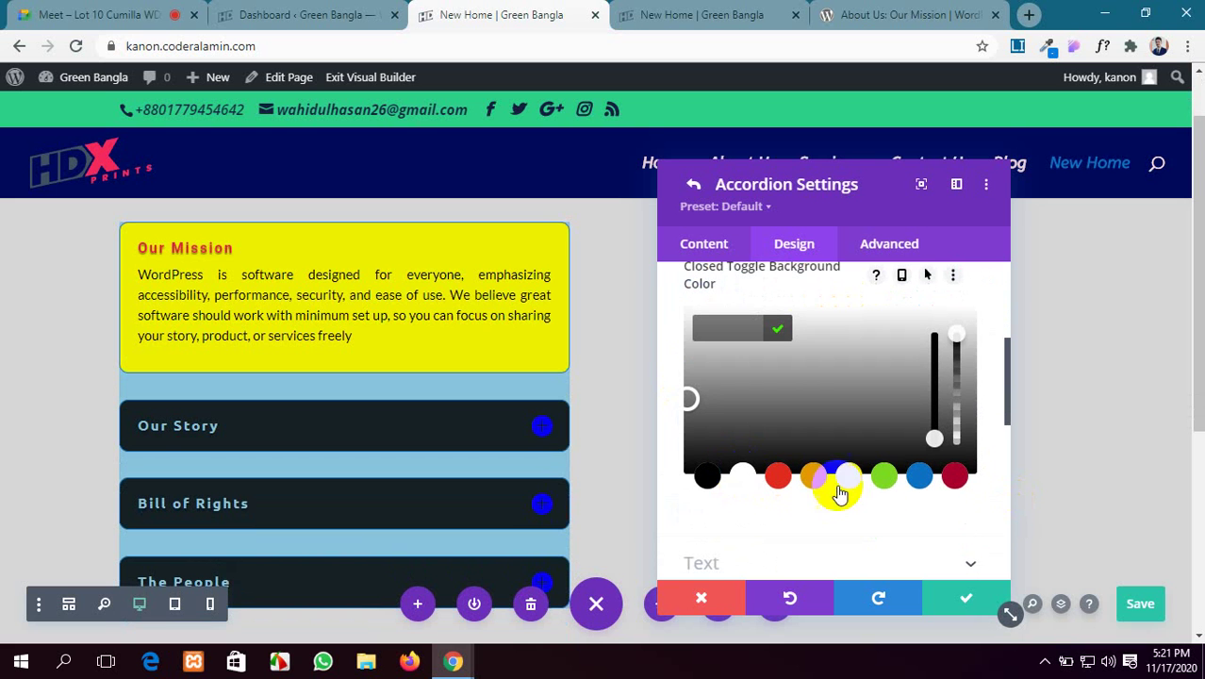
left_click(885, 483)
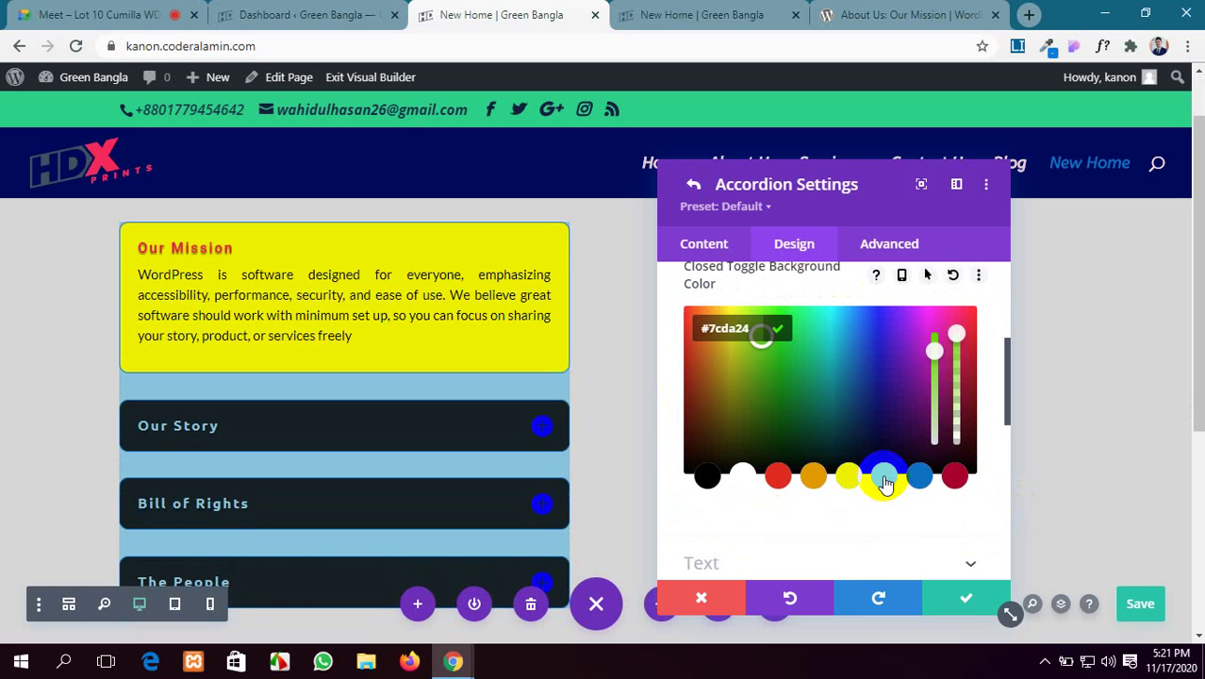
scroll(477, 328, "down", 1)
left_click(476, 326)
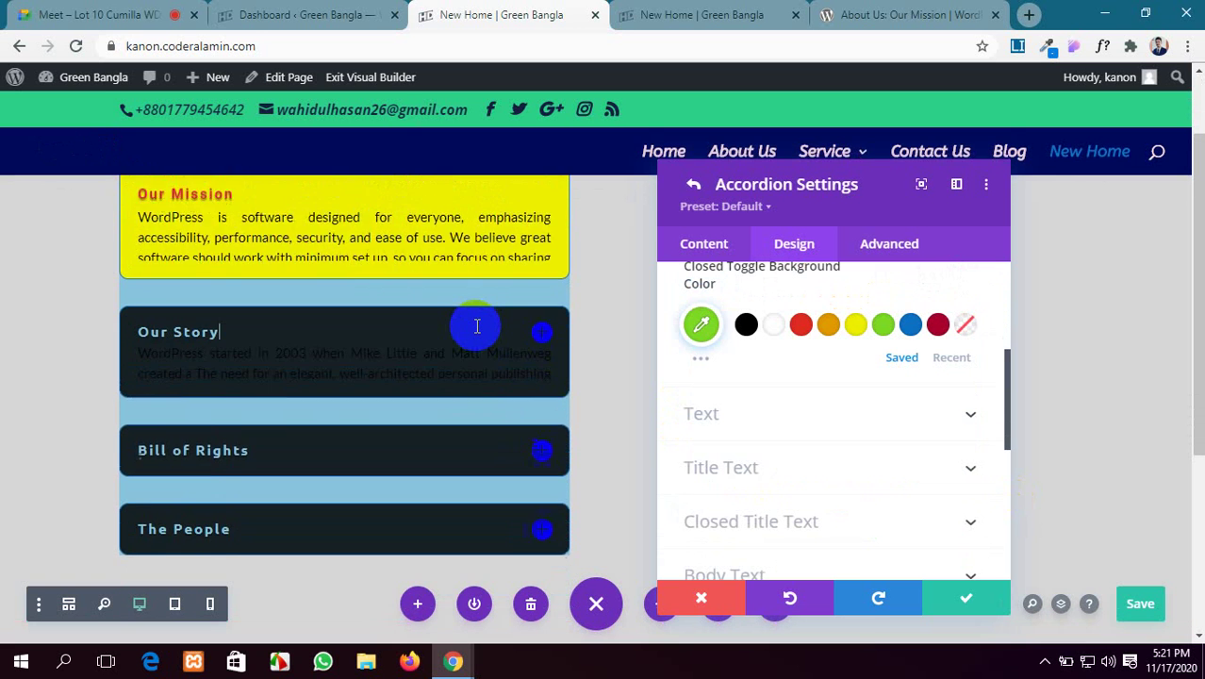
Step: Set the Our Mission item's title text color to white #ffffff
scroll(931, 473, "down", 1)
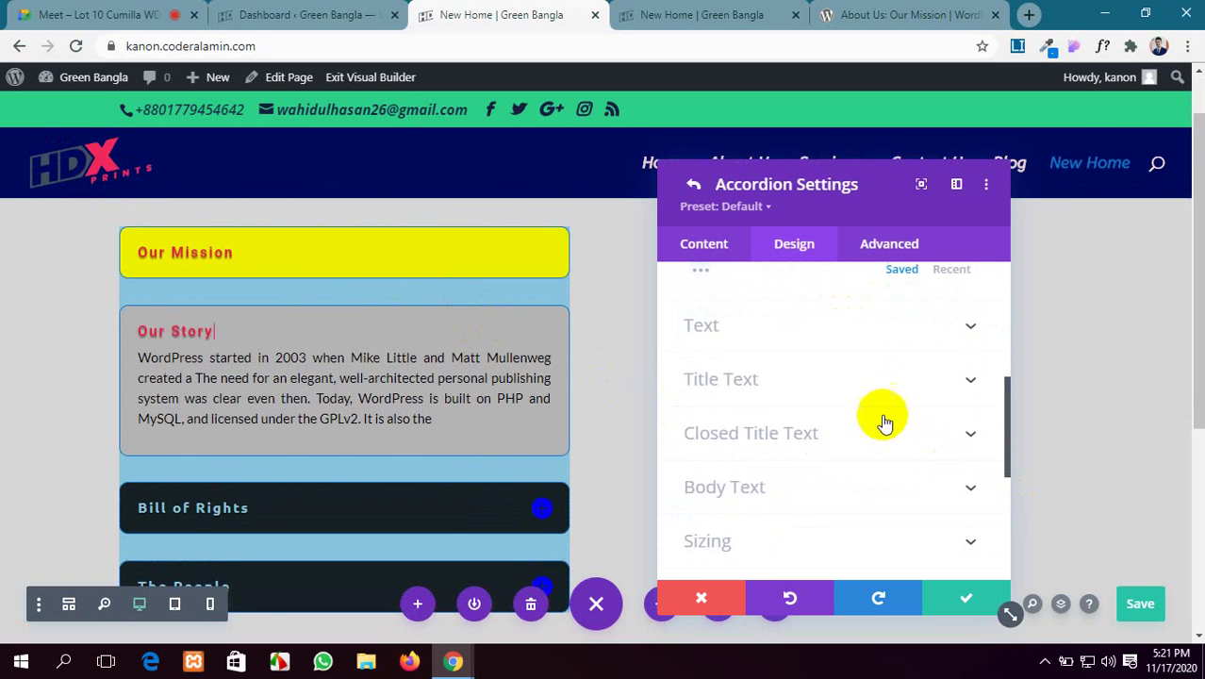
left_click(850, 326)
scroll(817, 431, "down", 2)
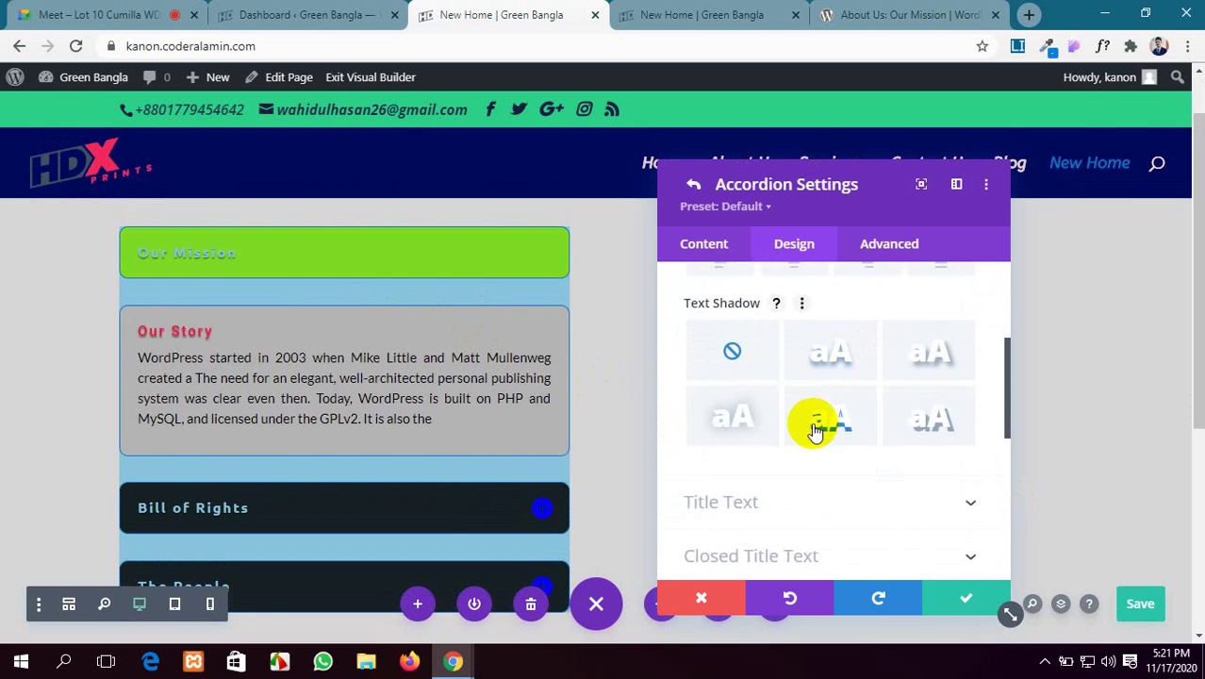
scroll(815, 431, "down", 1)
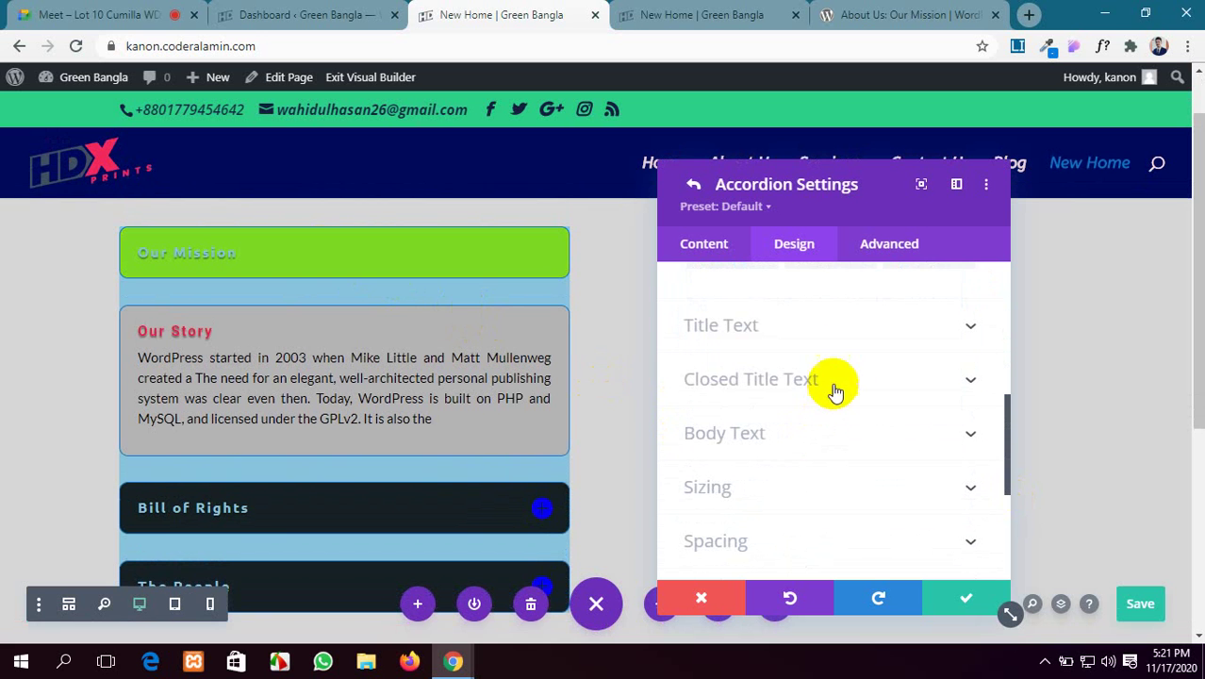
left_click(865, 332)
left_click(864, 332)
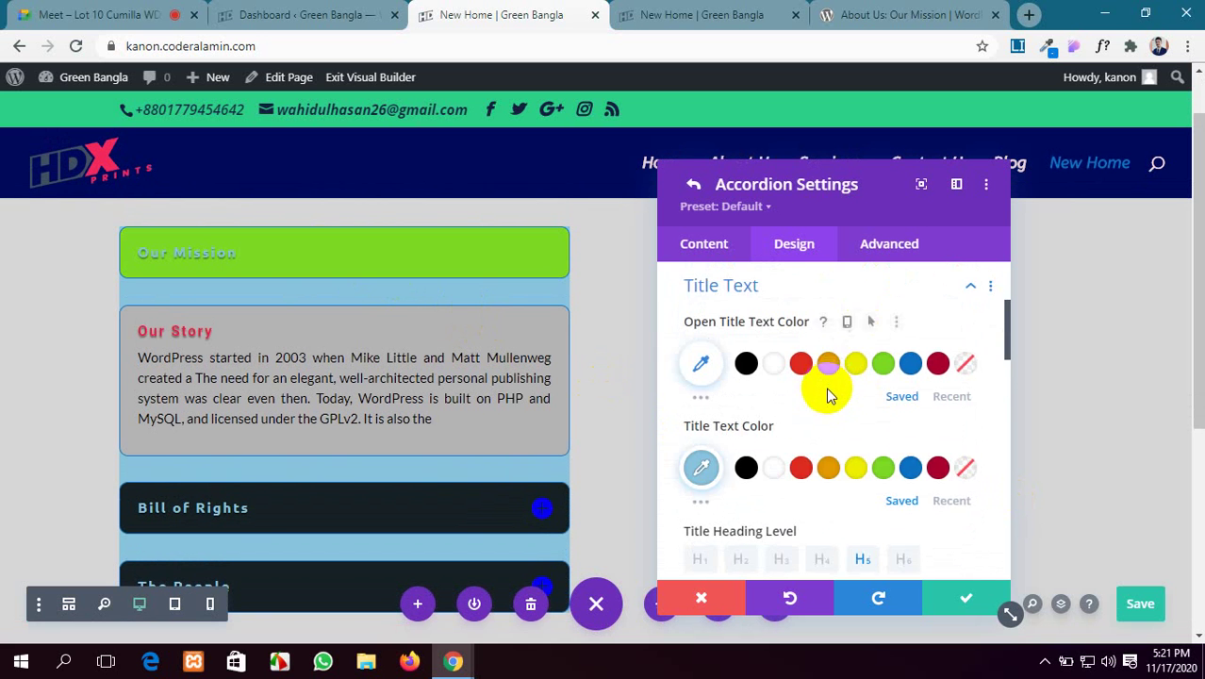
scroll(820, 390, "down", 1)
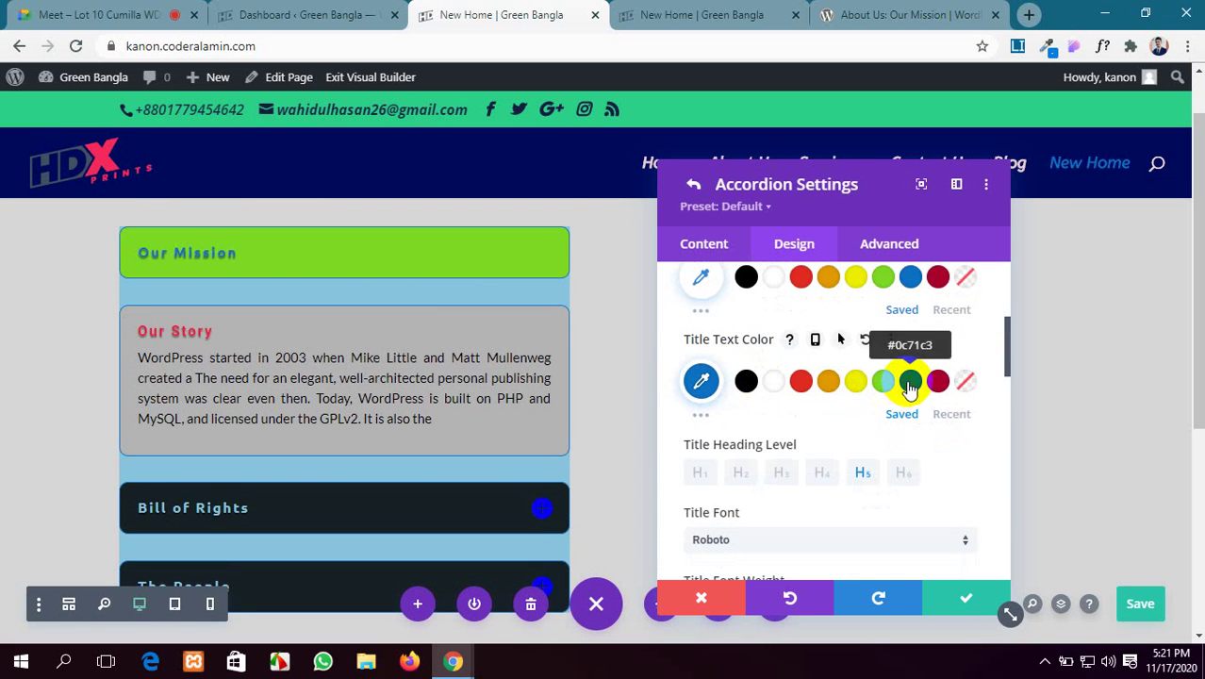
left_click(777, 382)
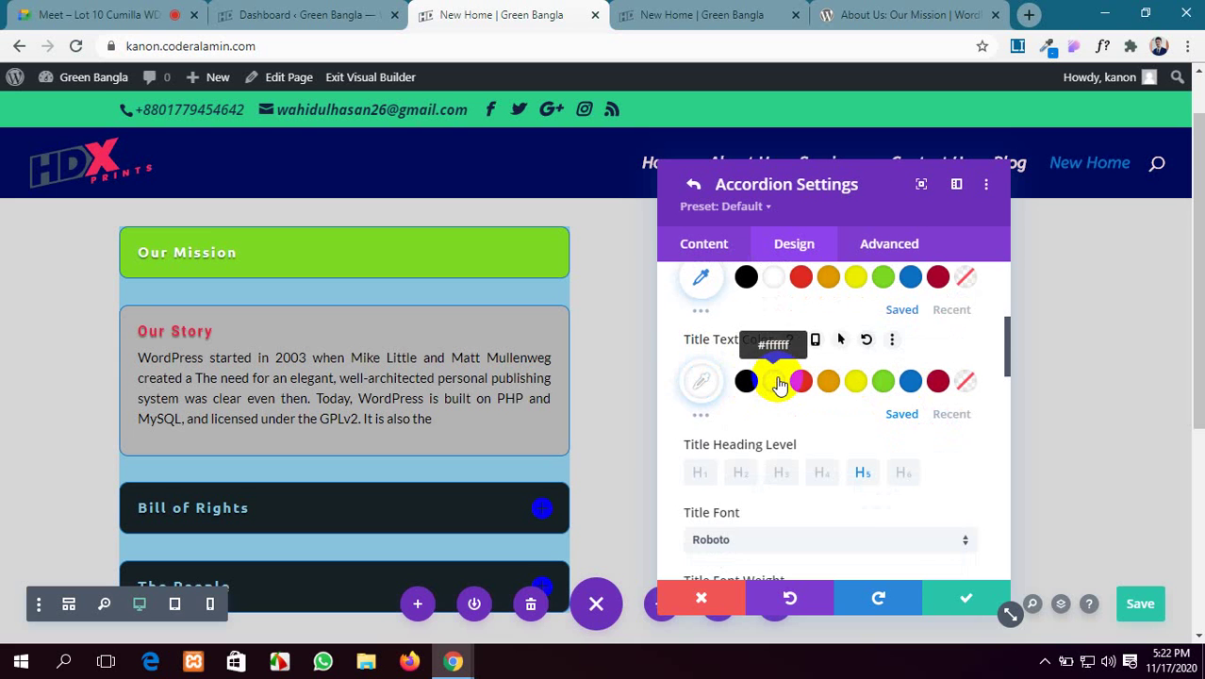
Step: Set the Our Mission item's open title text color to red #e02b20 and expand the item in the preview
scroll(779, 384, "up", 1)
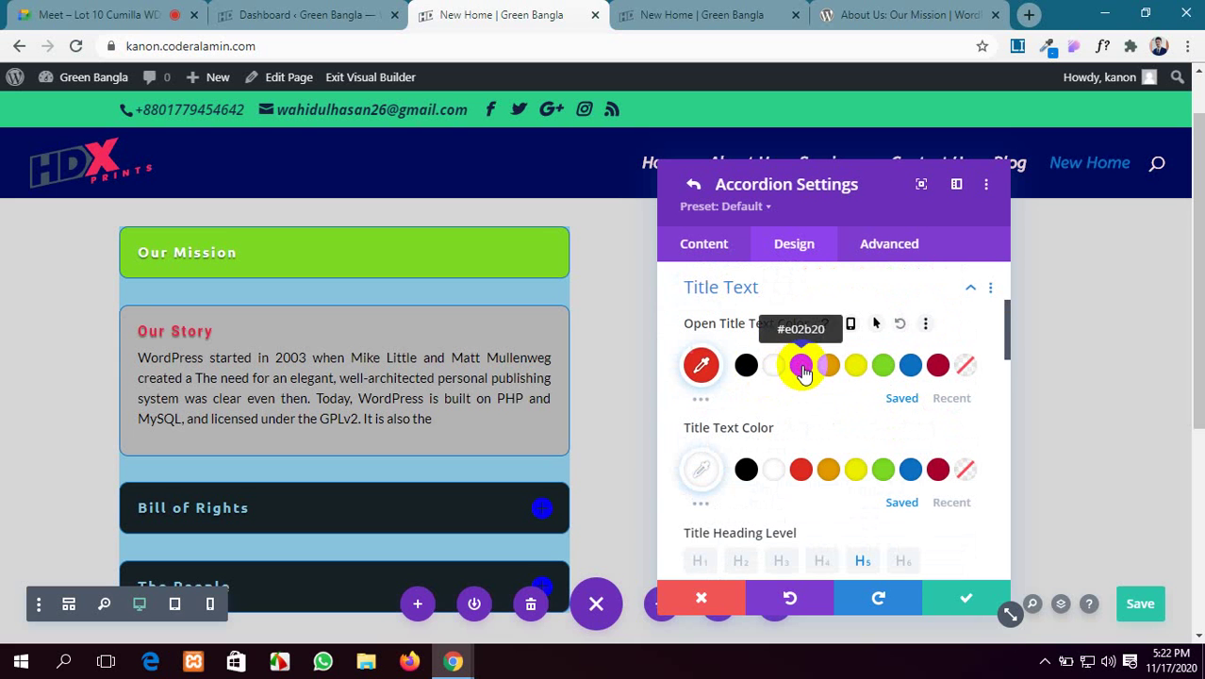
left_click(491, 269)
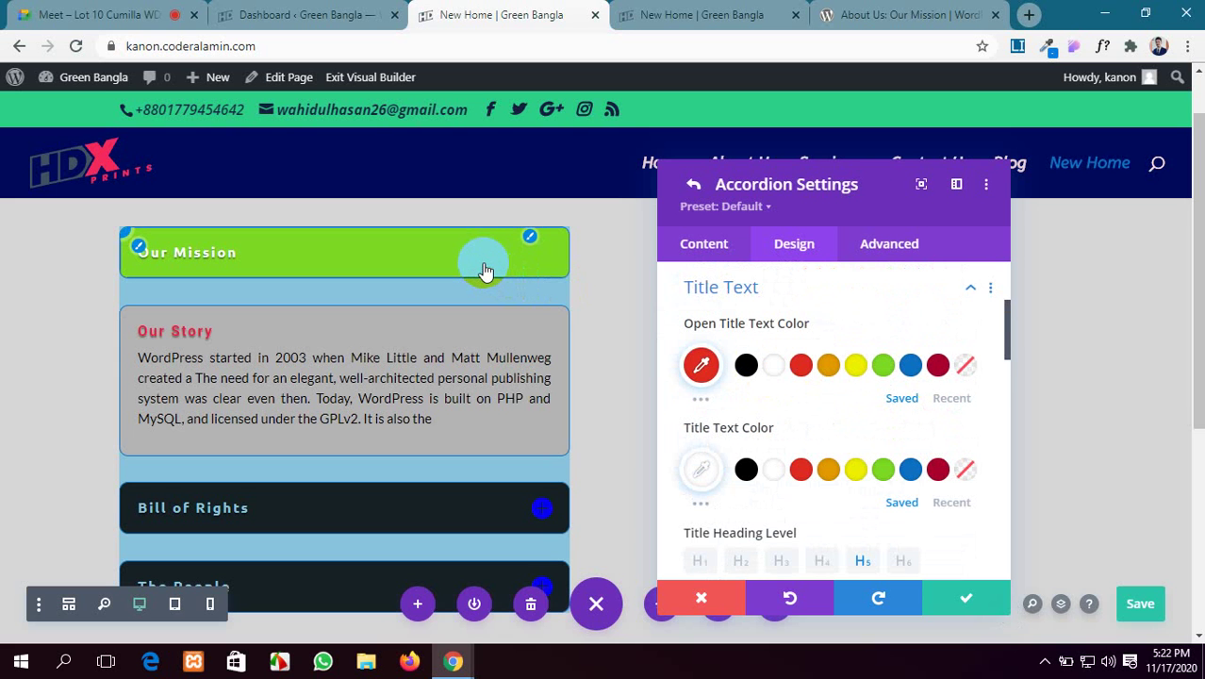
left_click(449, 248)
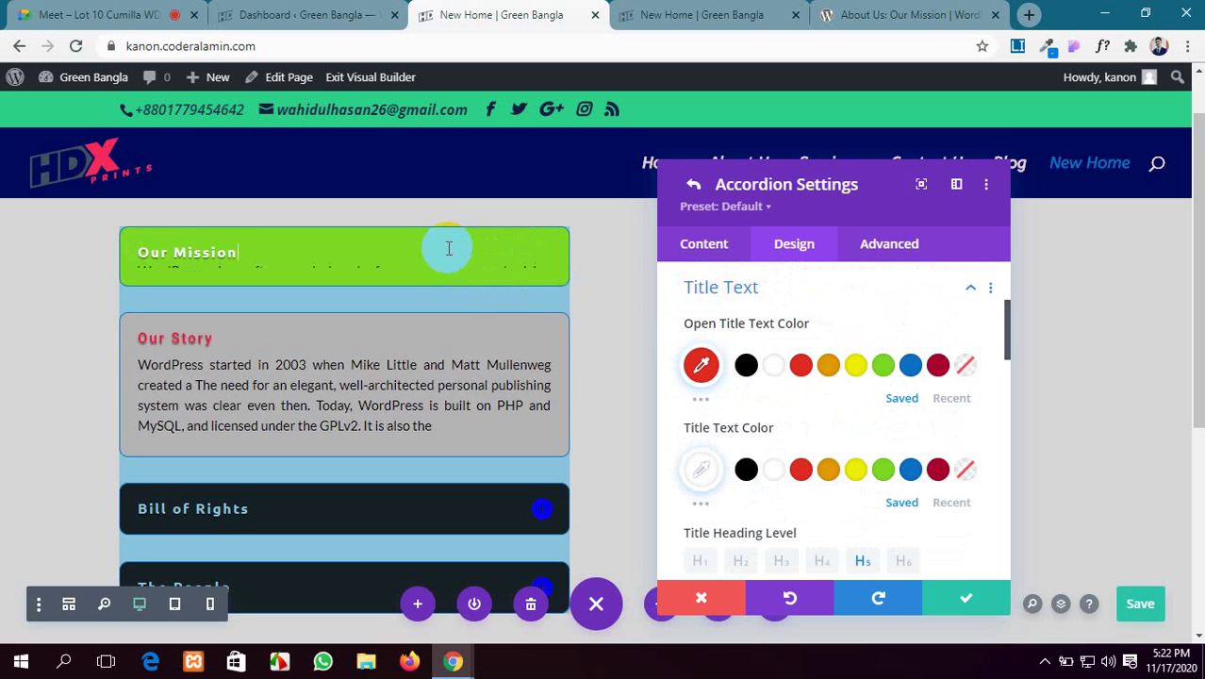
left_click(324, 248)
Step: Look over the remaining Our Mission design and advanced options, apply the item and accordion settings, and save the page
scroll(846, 430, "down", 3)
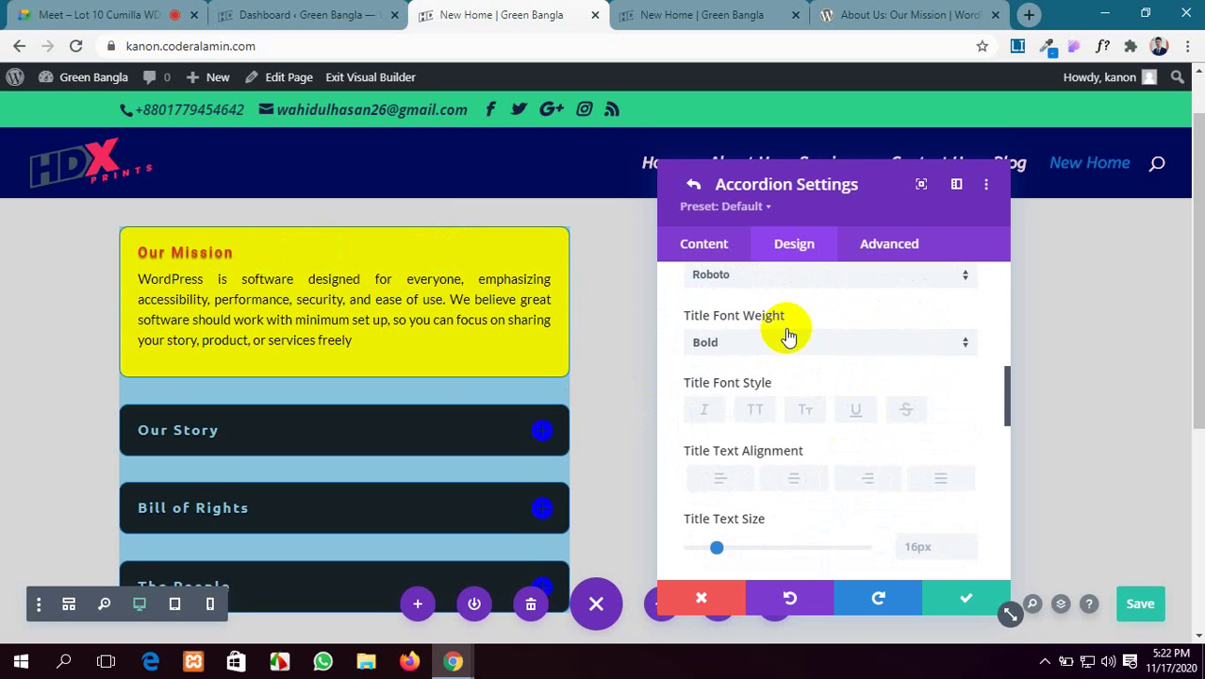
scroll(777, 353, "down", 4)
scroll(899, 413, "down", 10)
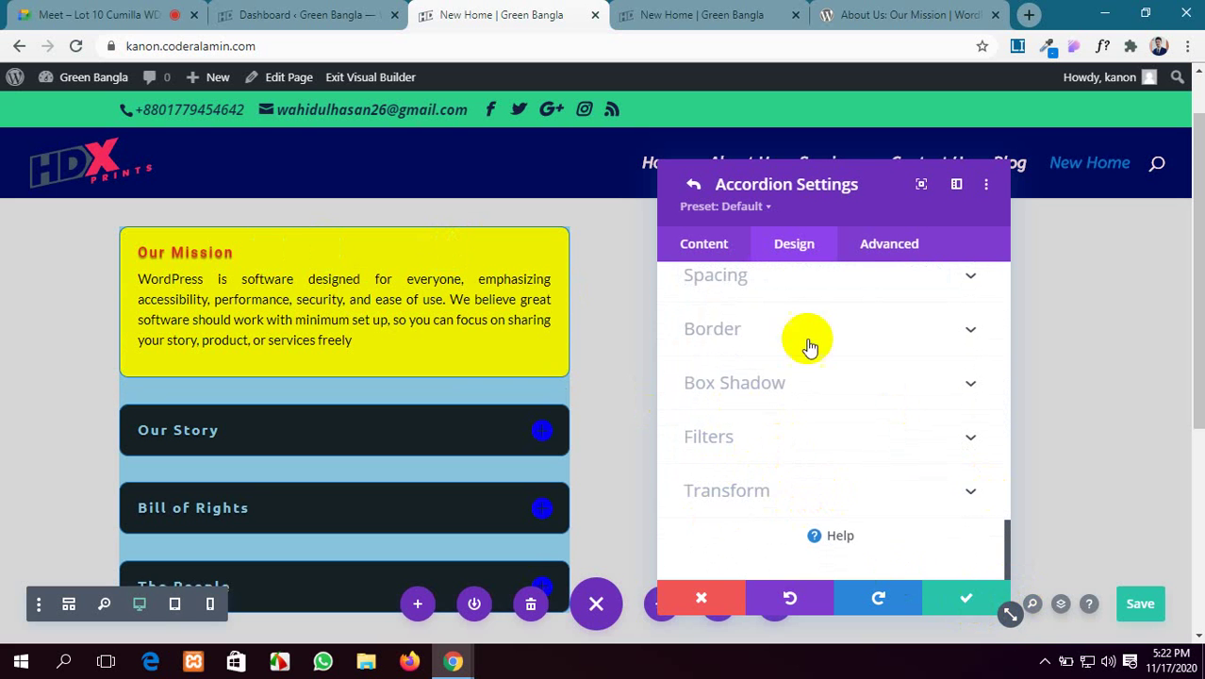
left_click(877, 249)
scroll(820, 431, "down", 1)
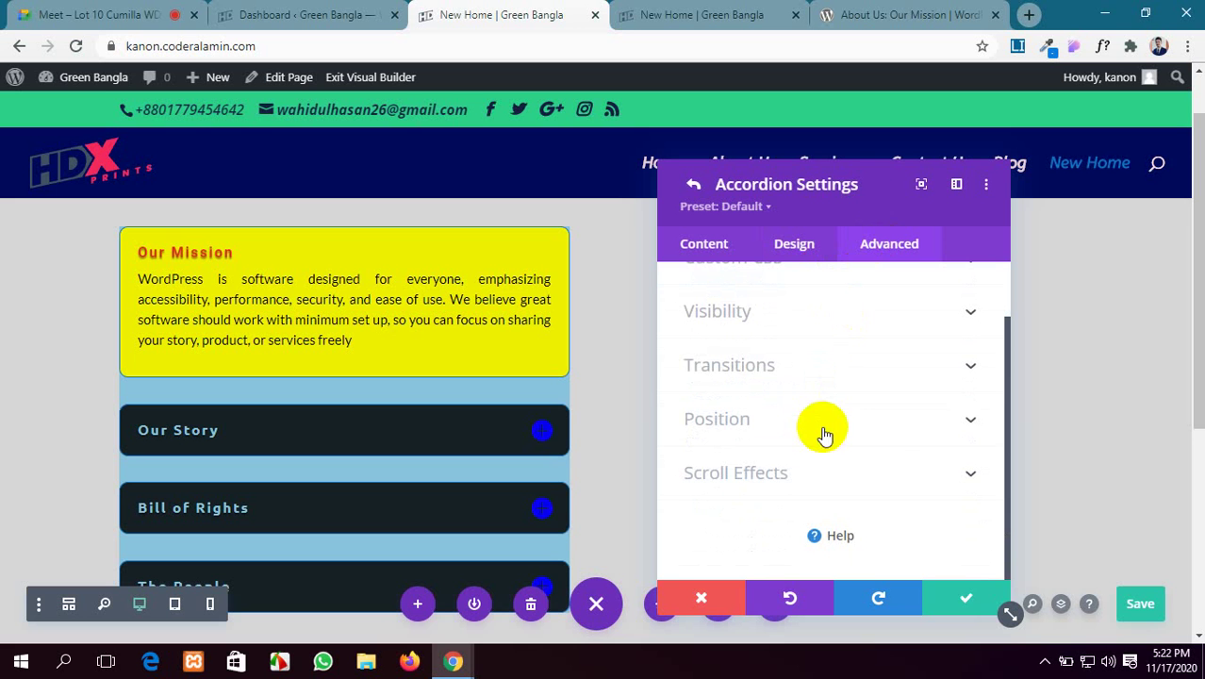
left_click(926, 483)
left_click(959, 600)
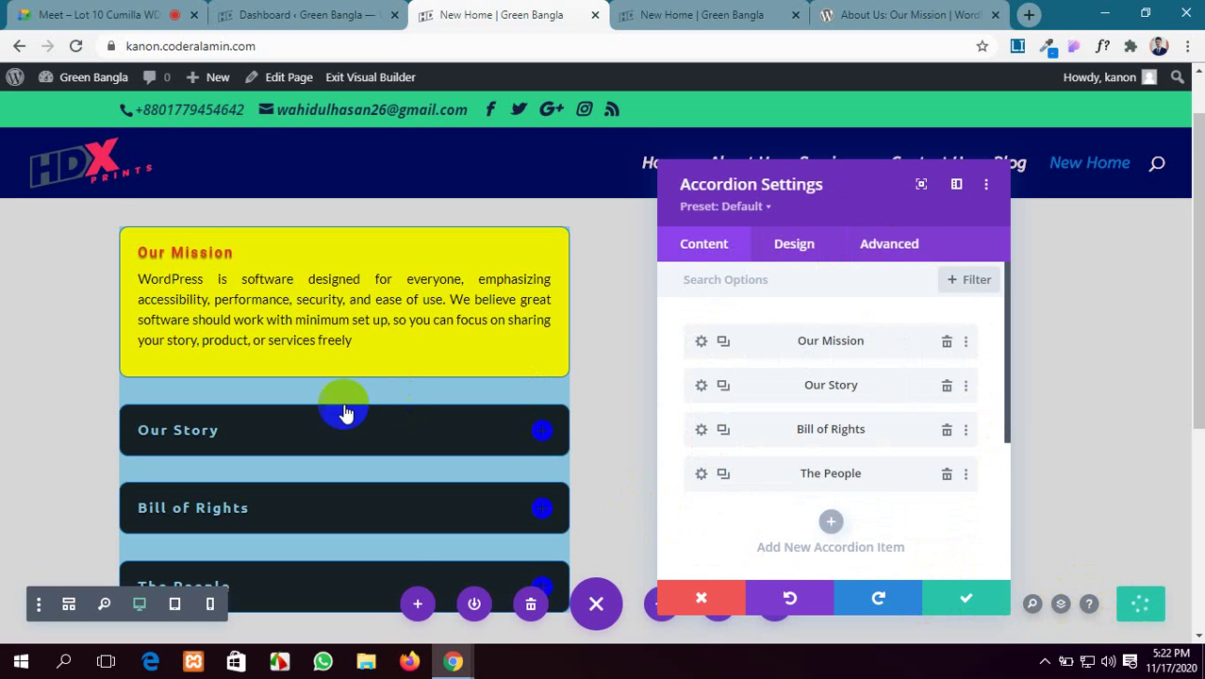
scroll(221, 425, "down", 1)
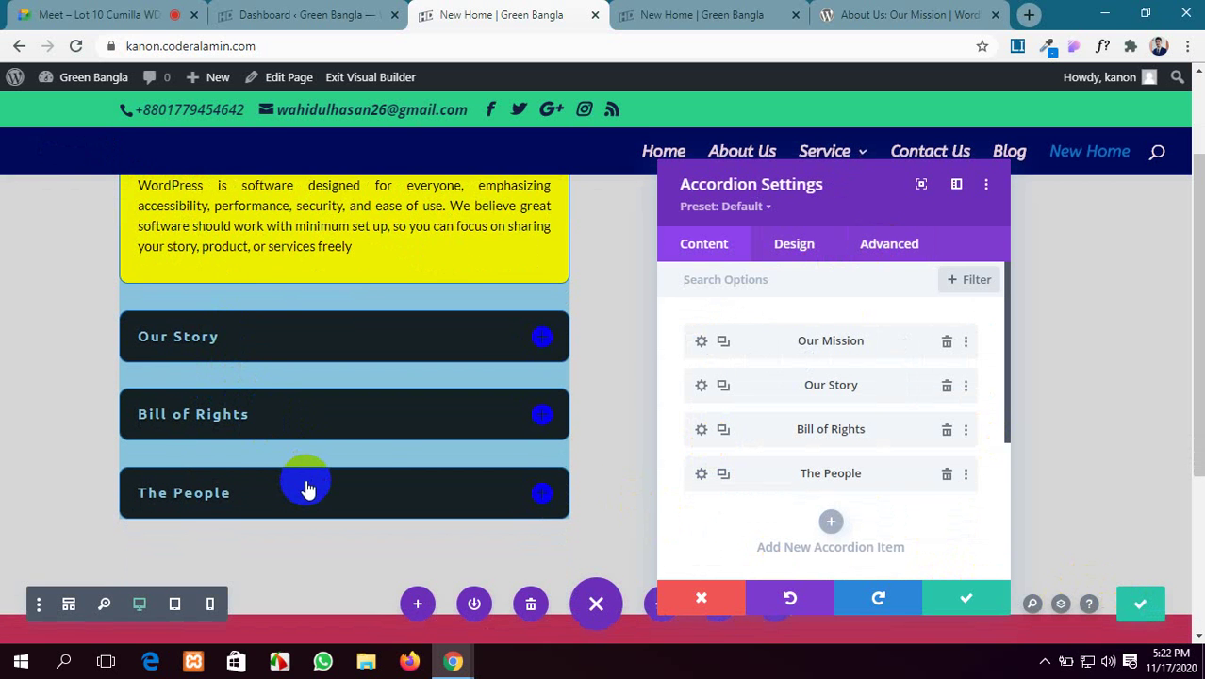
left_click(976, 592)
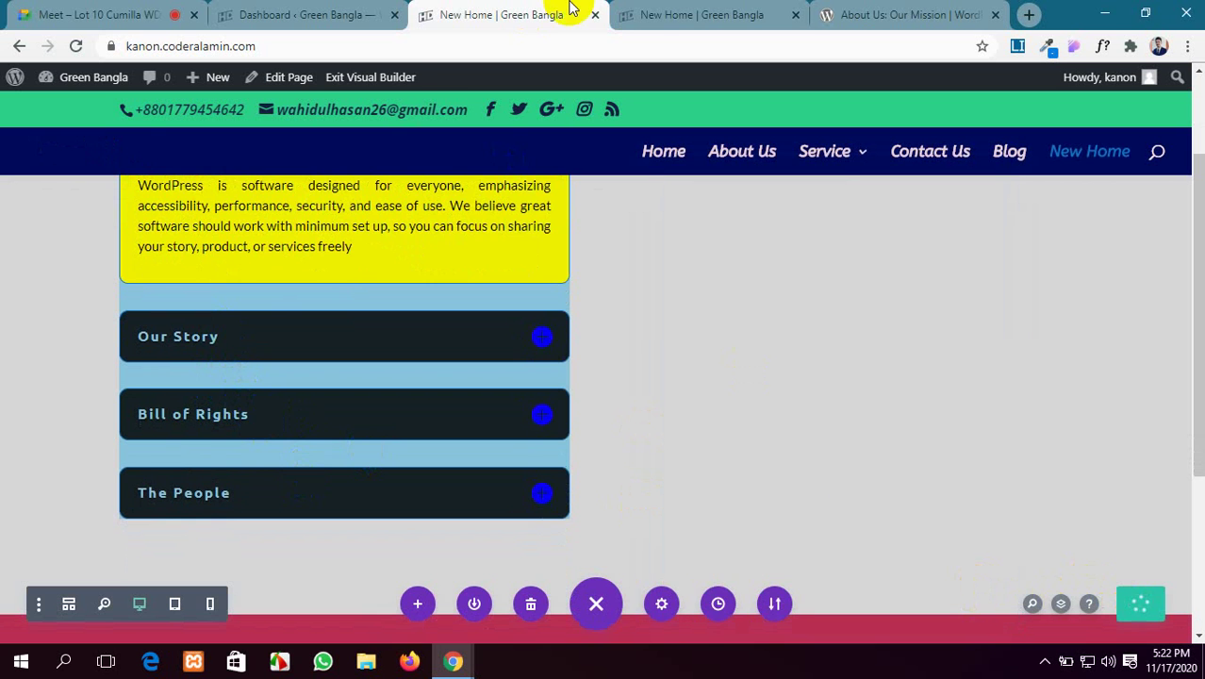
Step: Reload the live New Home page and expand Our Story, Bill of Rights and The People to check the accordion's styling
left_click(708, 11)
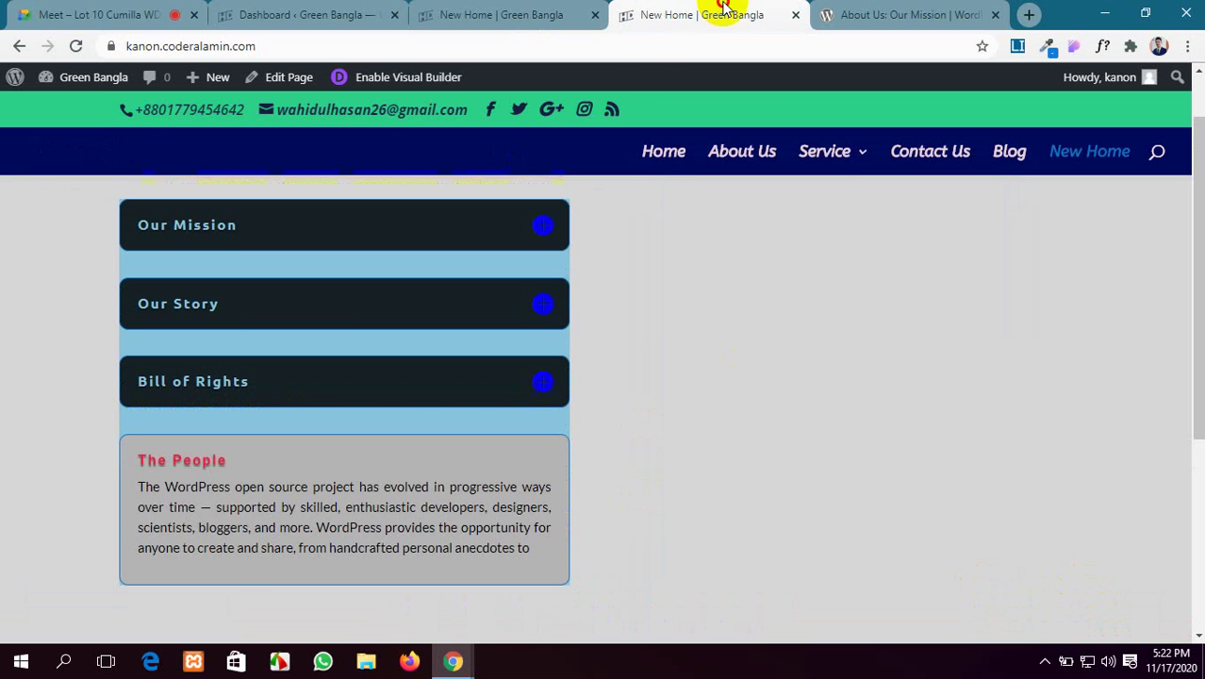
left_click(76, 46)
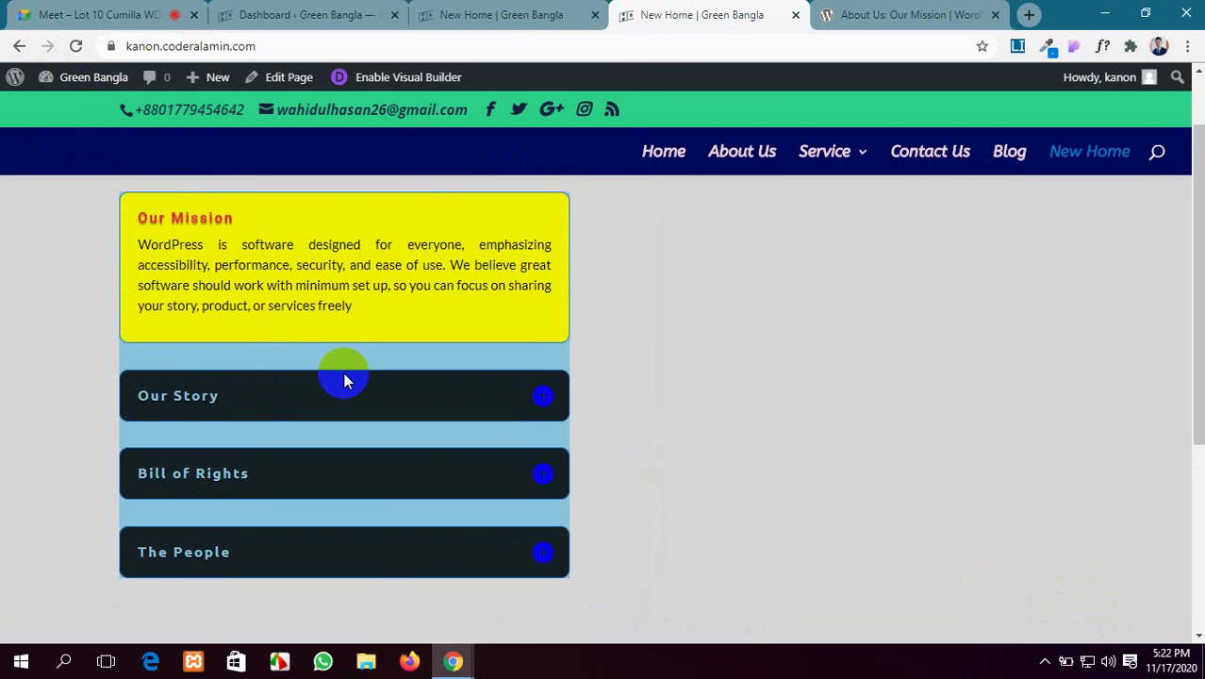
left_click(392, 483)
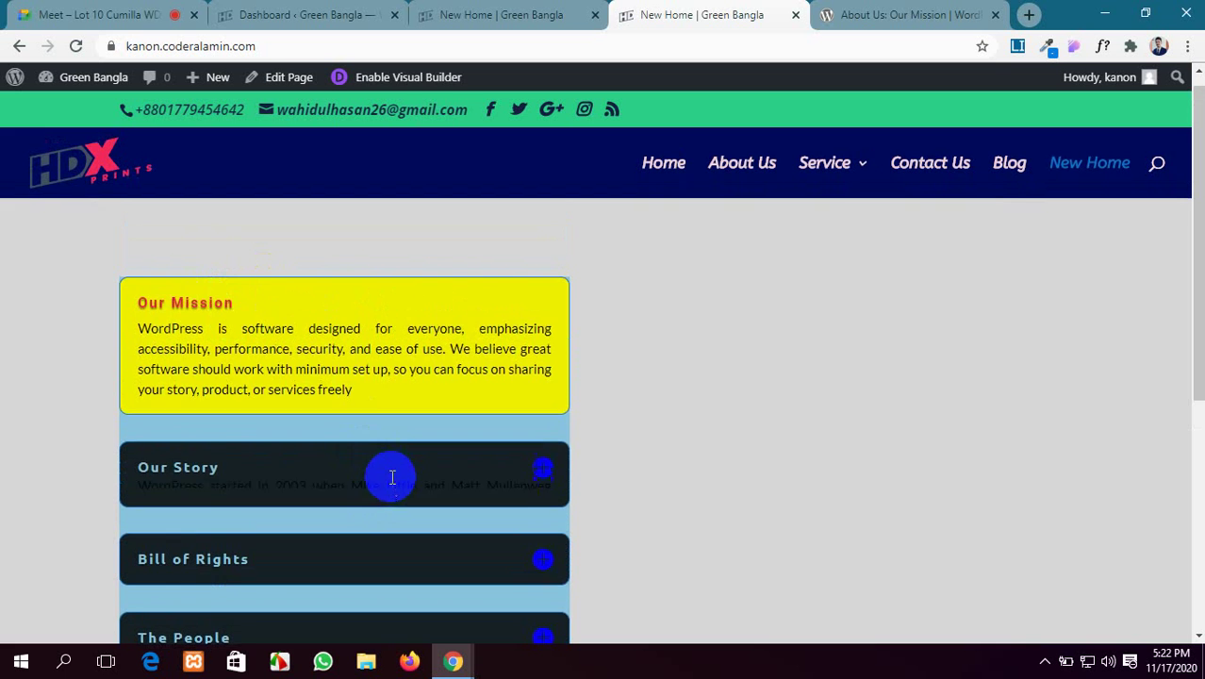
left_click(412, 564)
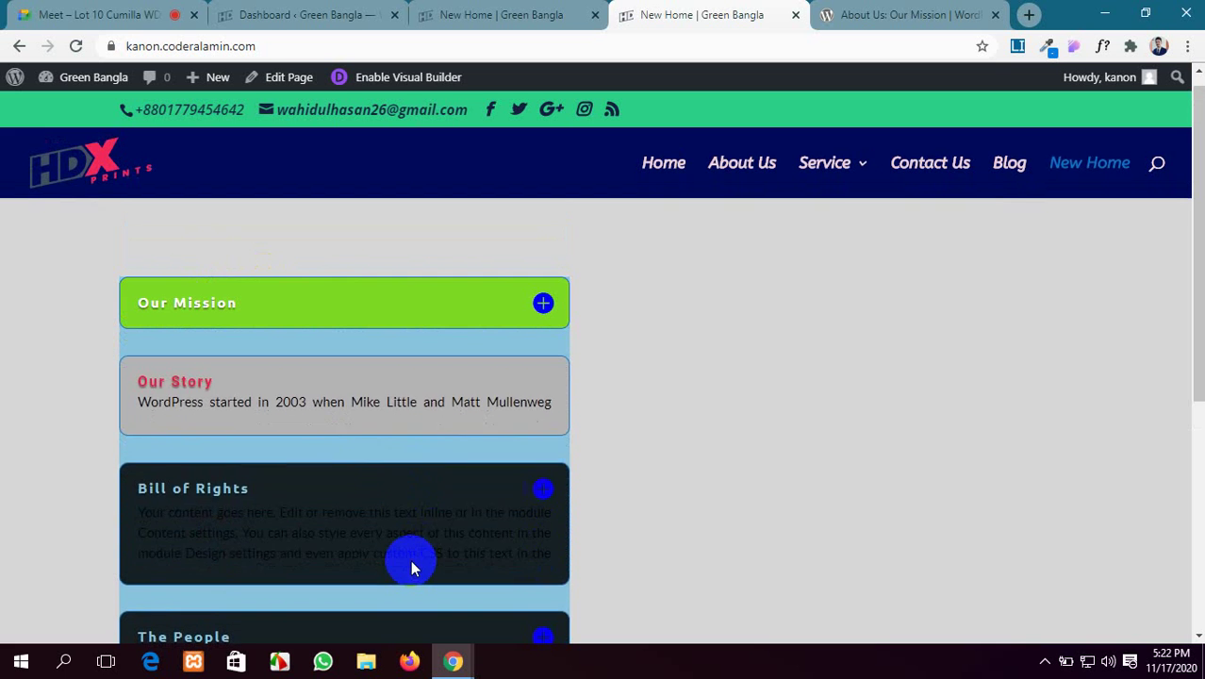
scroll(410, 547, "down", 1)
left_click(413, 552)
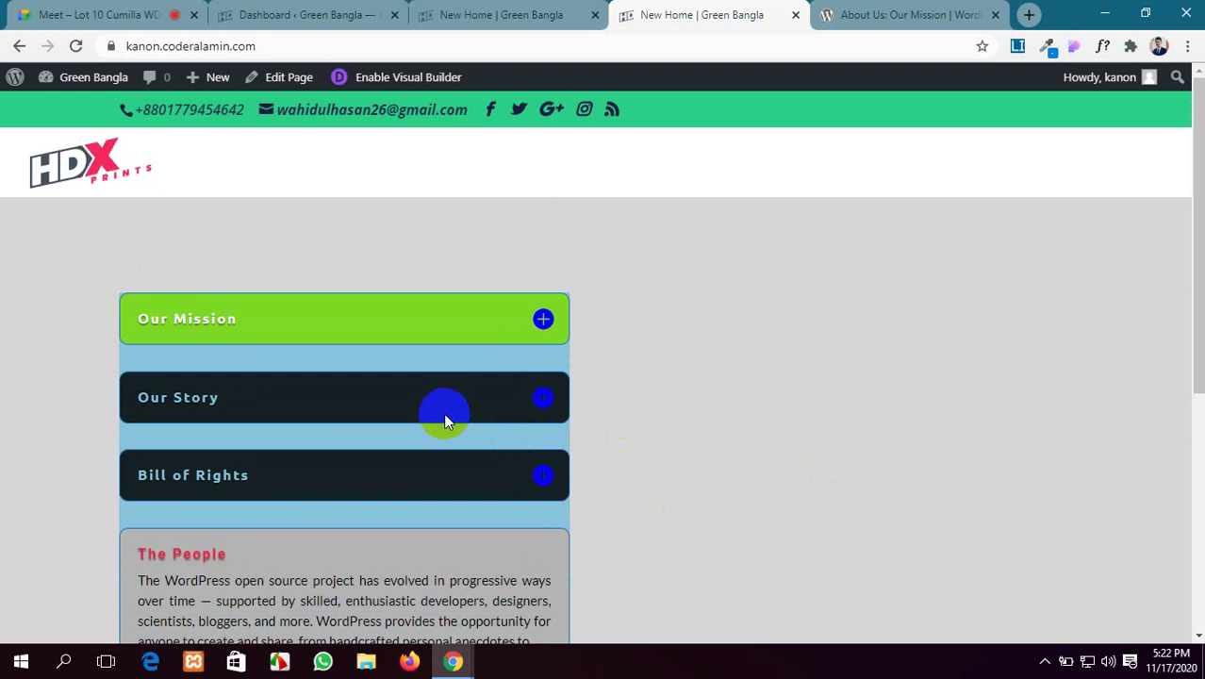
Step: Return to the New Home page in the visual builder
left_click(486, 11)
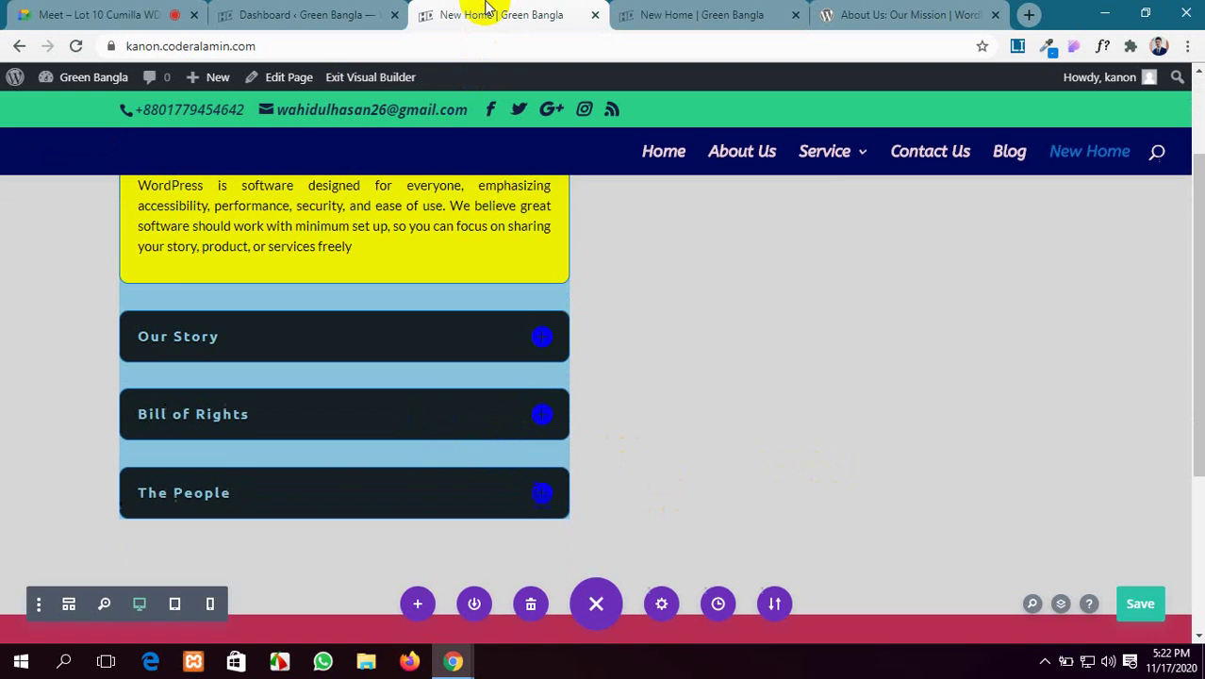
left_click(265, 11)
left_click(495, 12)
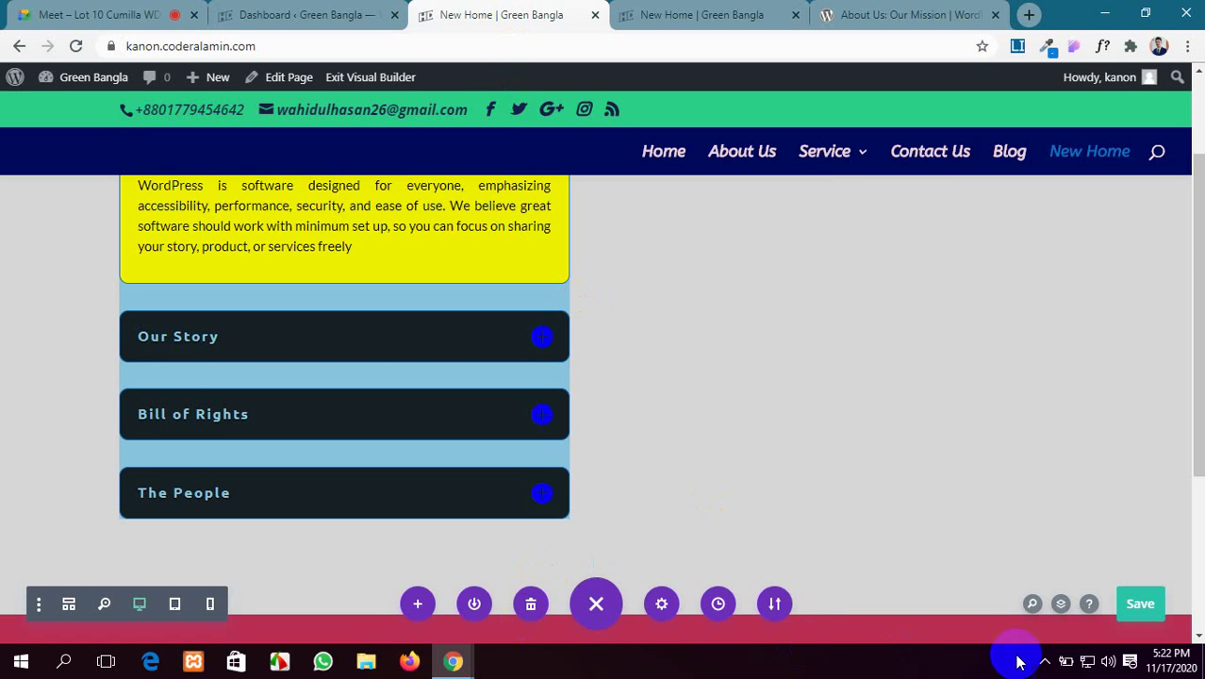